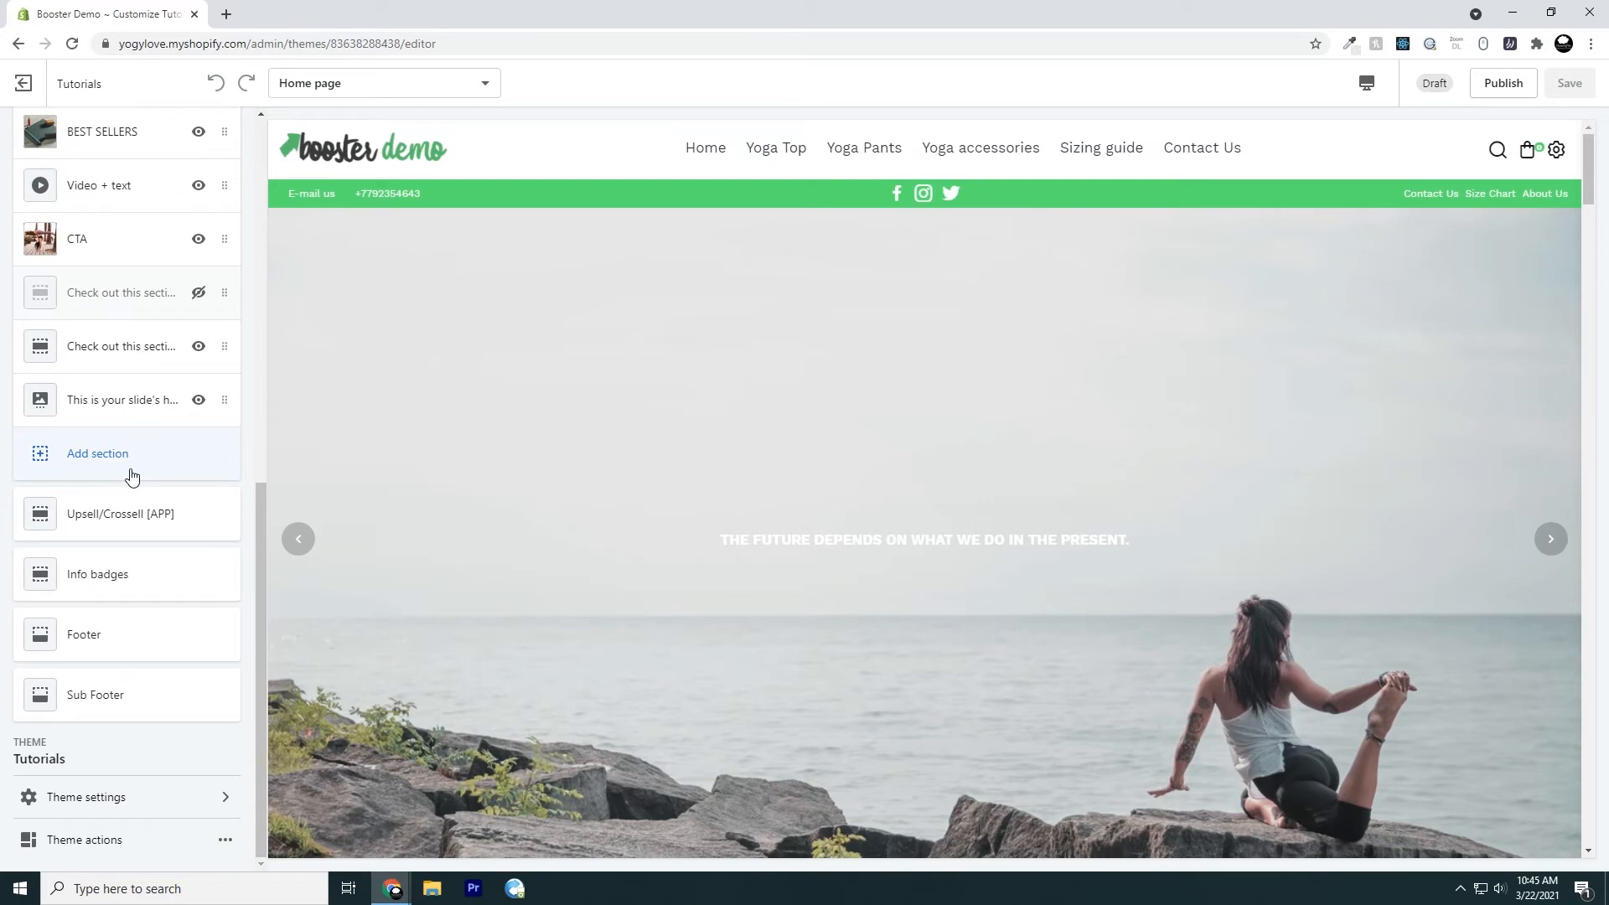
Add a Slideshow section to the home page from the full list of available sections
click(132, 476)
scroll(134, 436, down, 4)
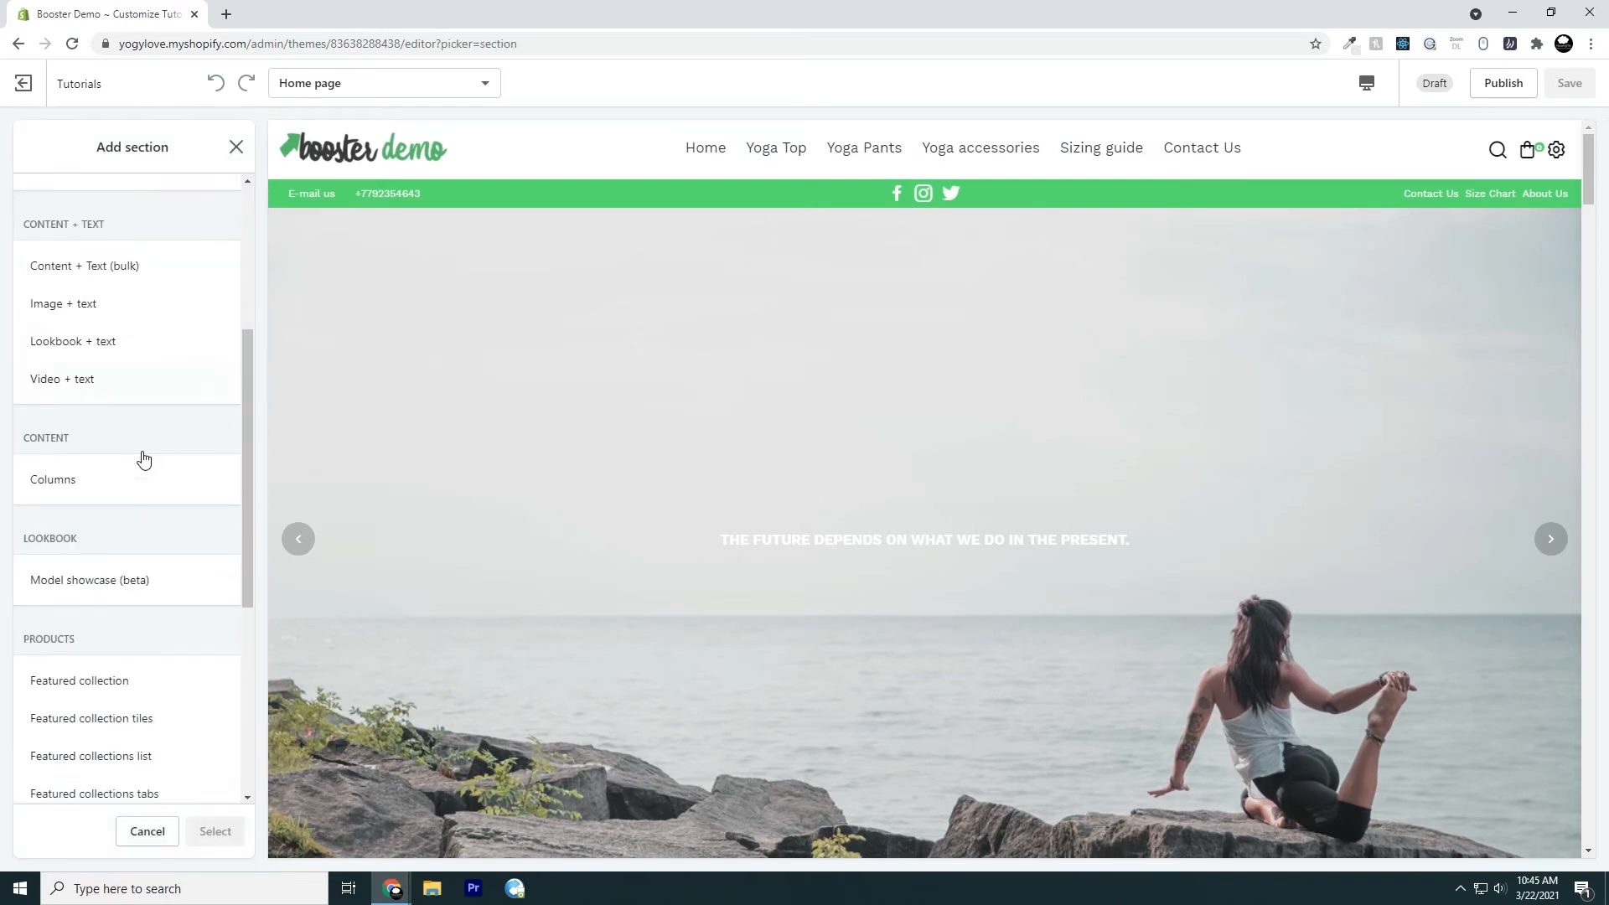
scroll(146, 477, down, 5)
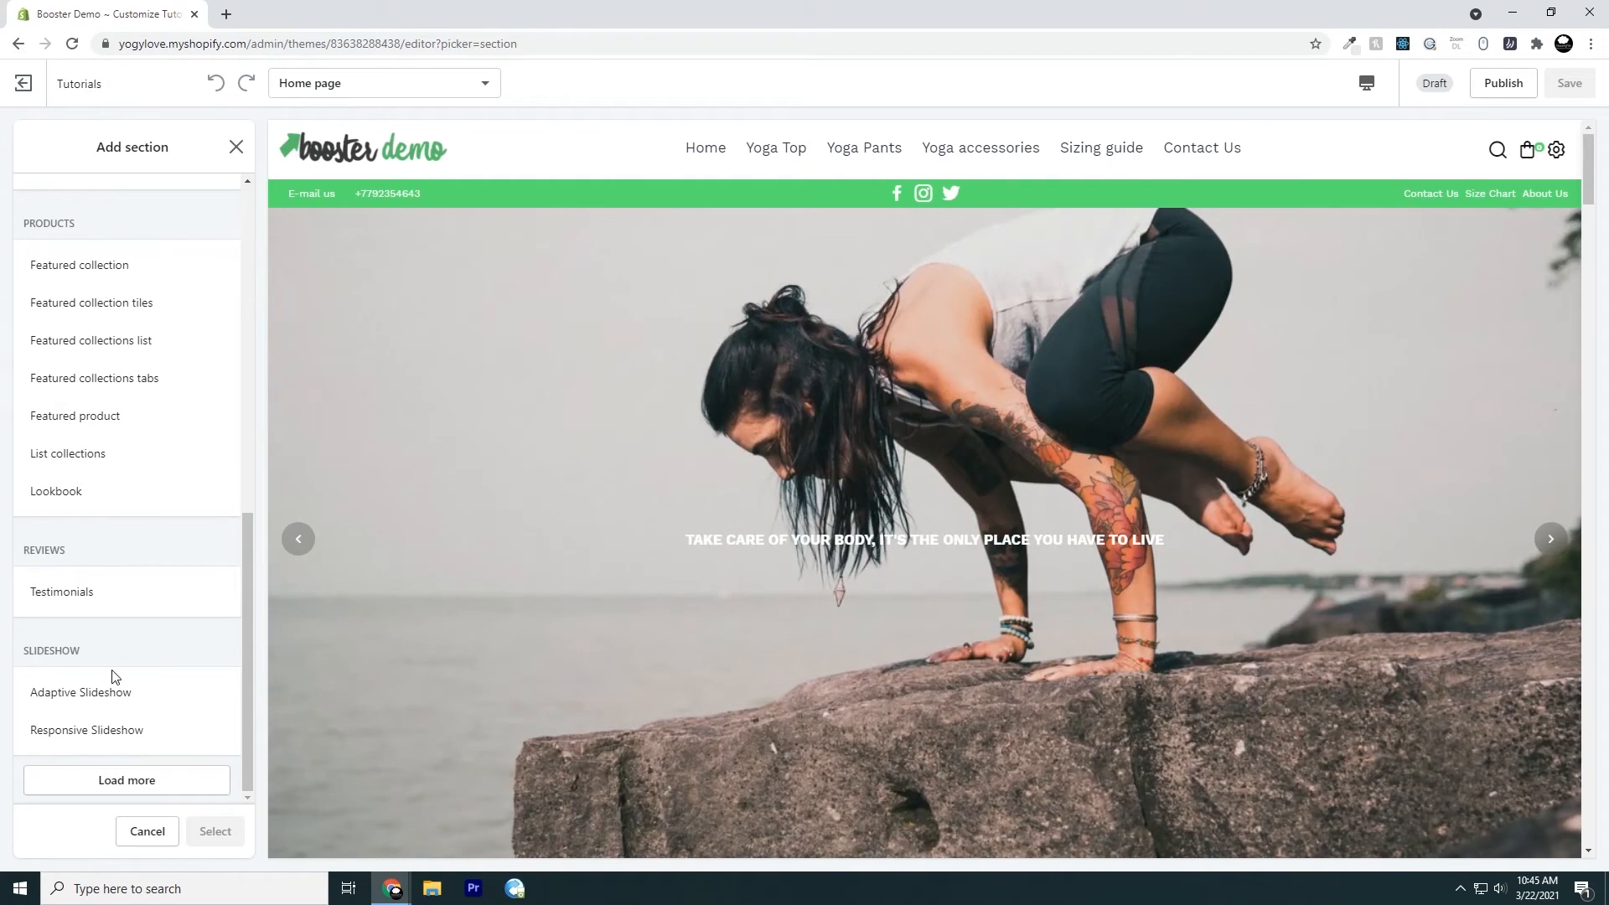
click(118, 780)
scroll(137, 656, down, 1)
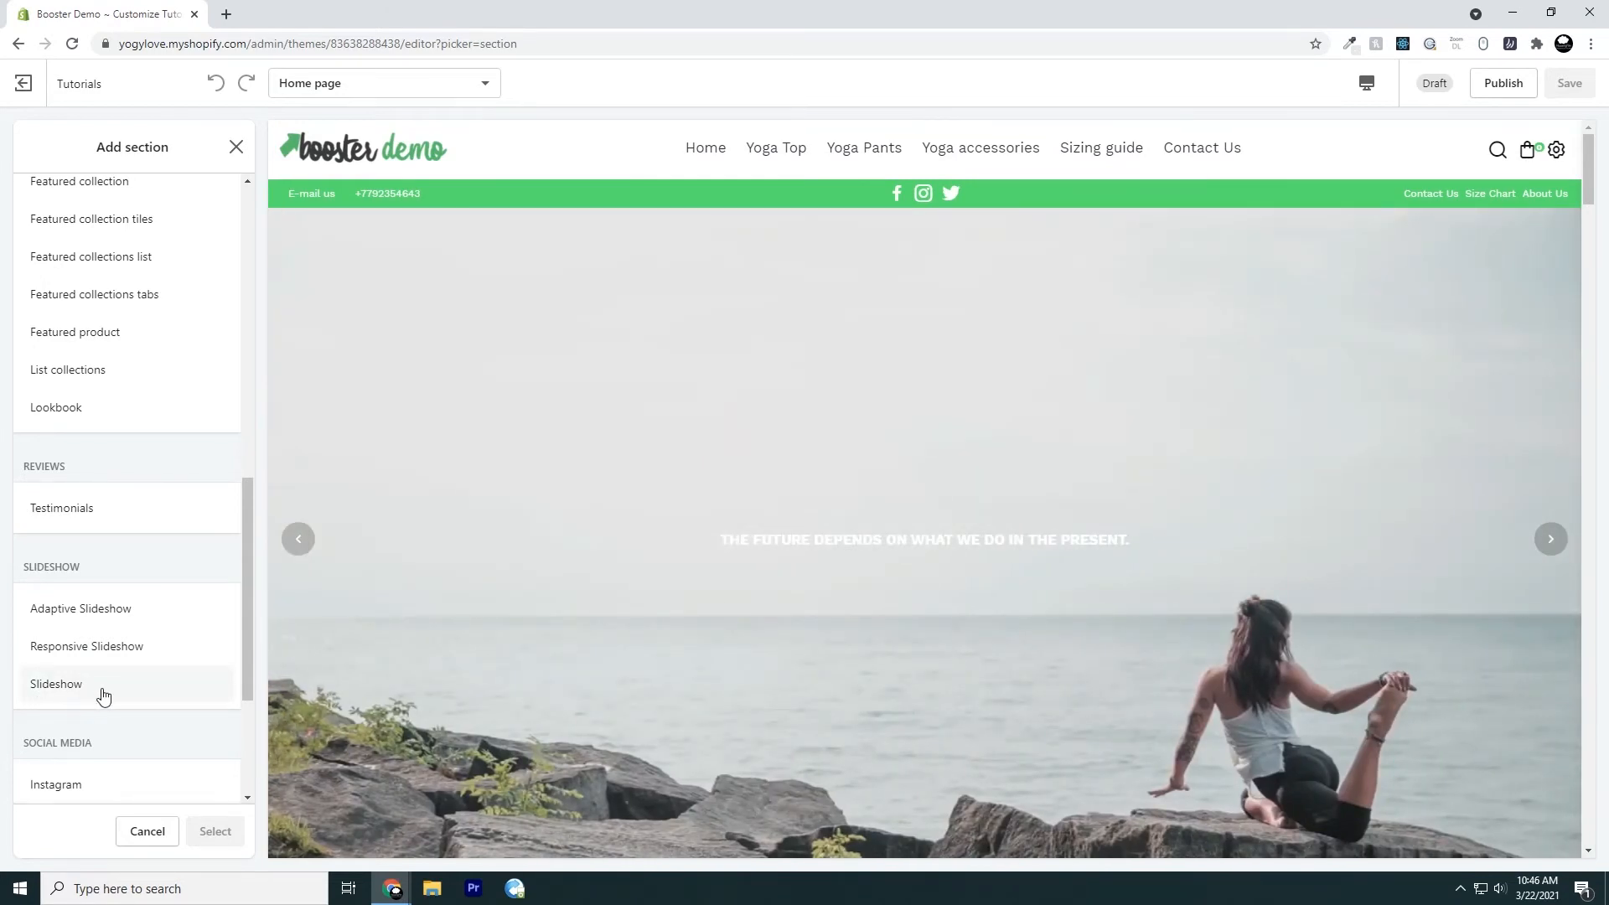
click(104, 695)
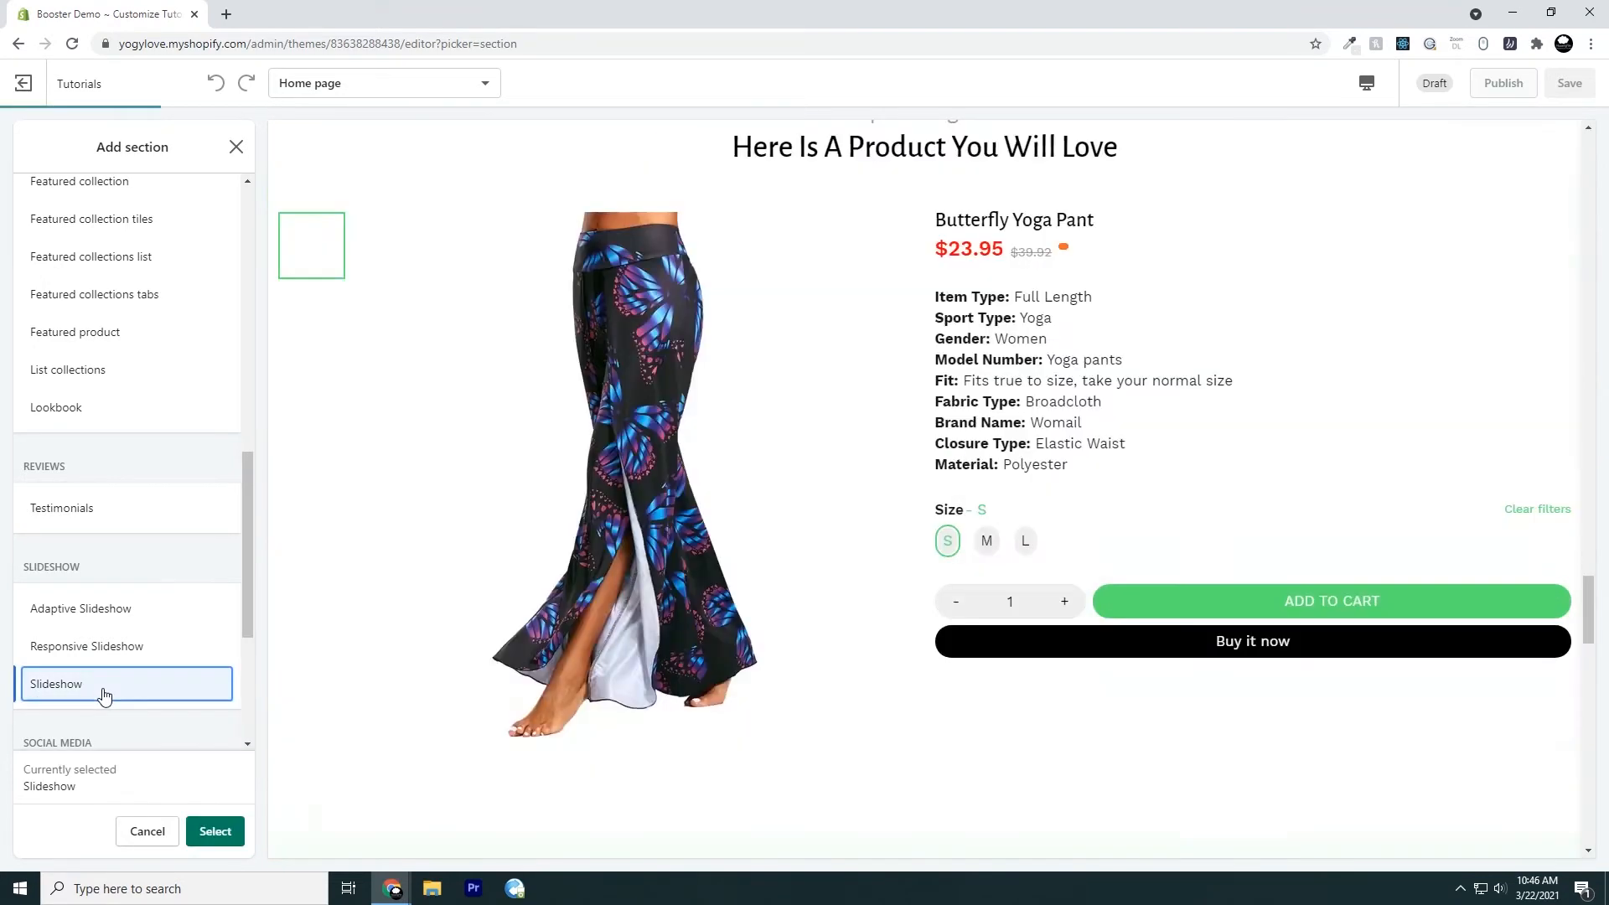
click(206, 831)
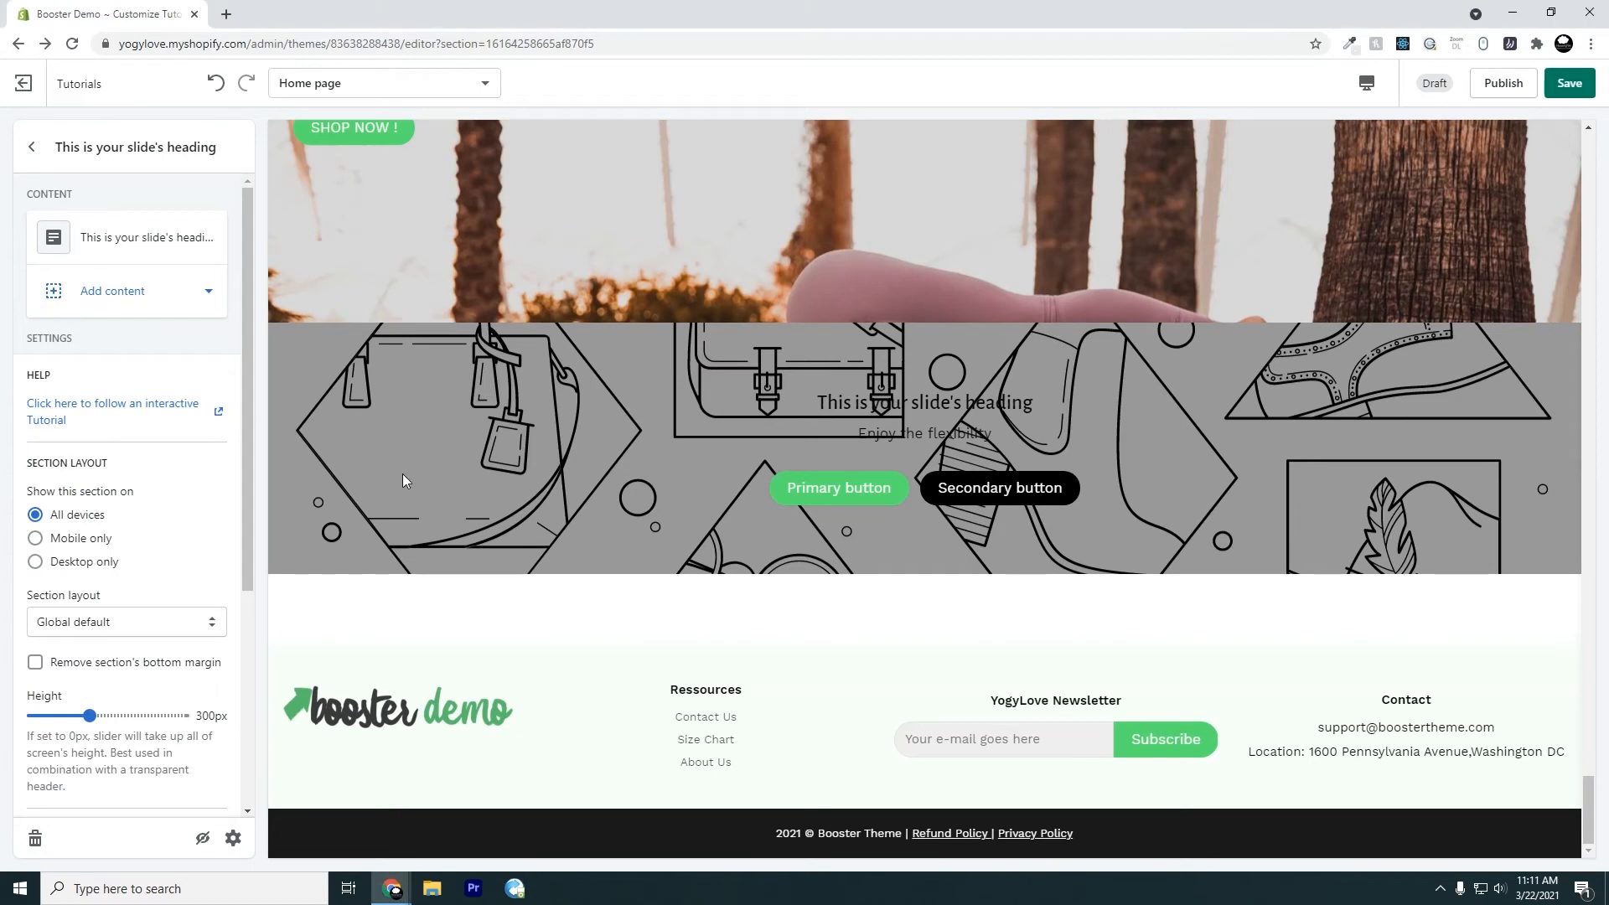
Try showing the slideshow section on desktop only and mobile only, and restore it to all devices
scroll(172, 494, down, 1)
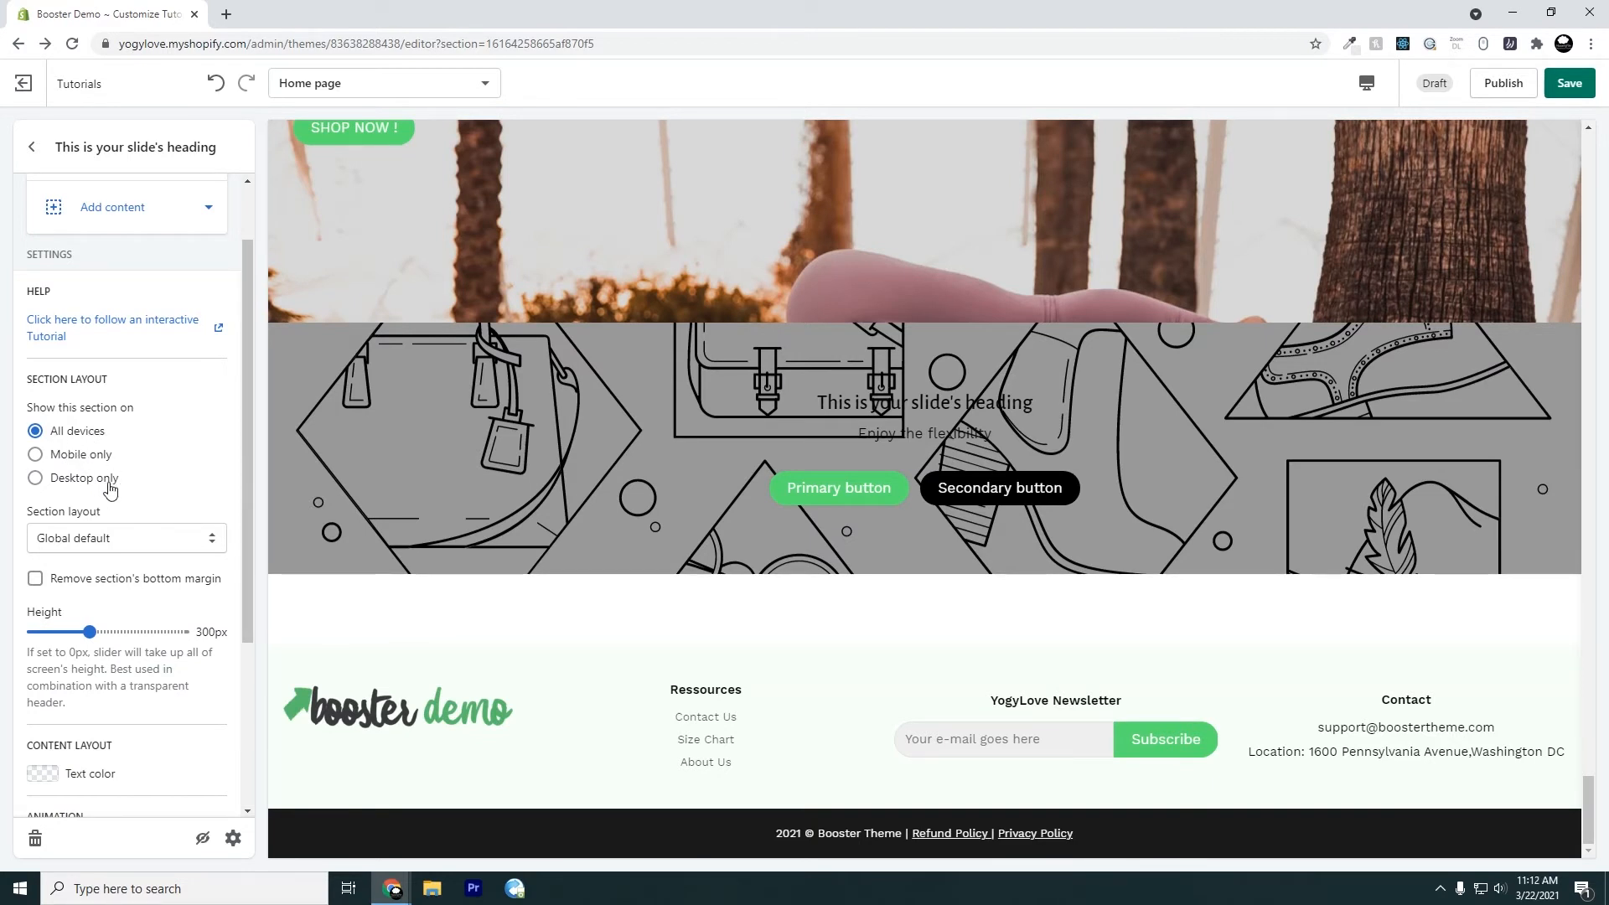
scroll(126, 481, down, 2)
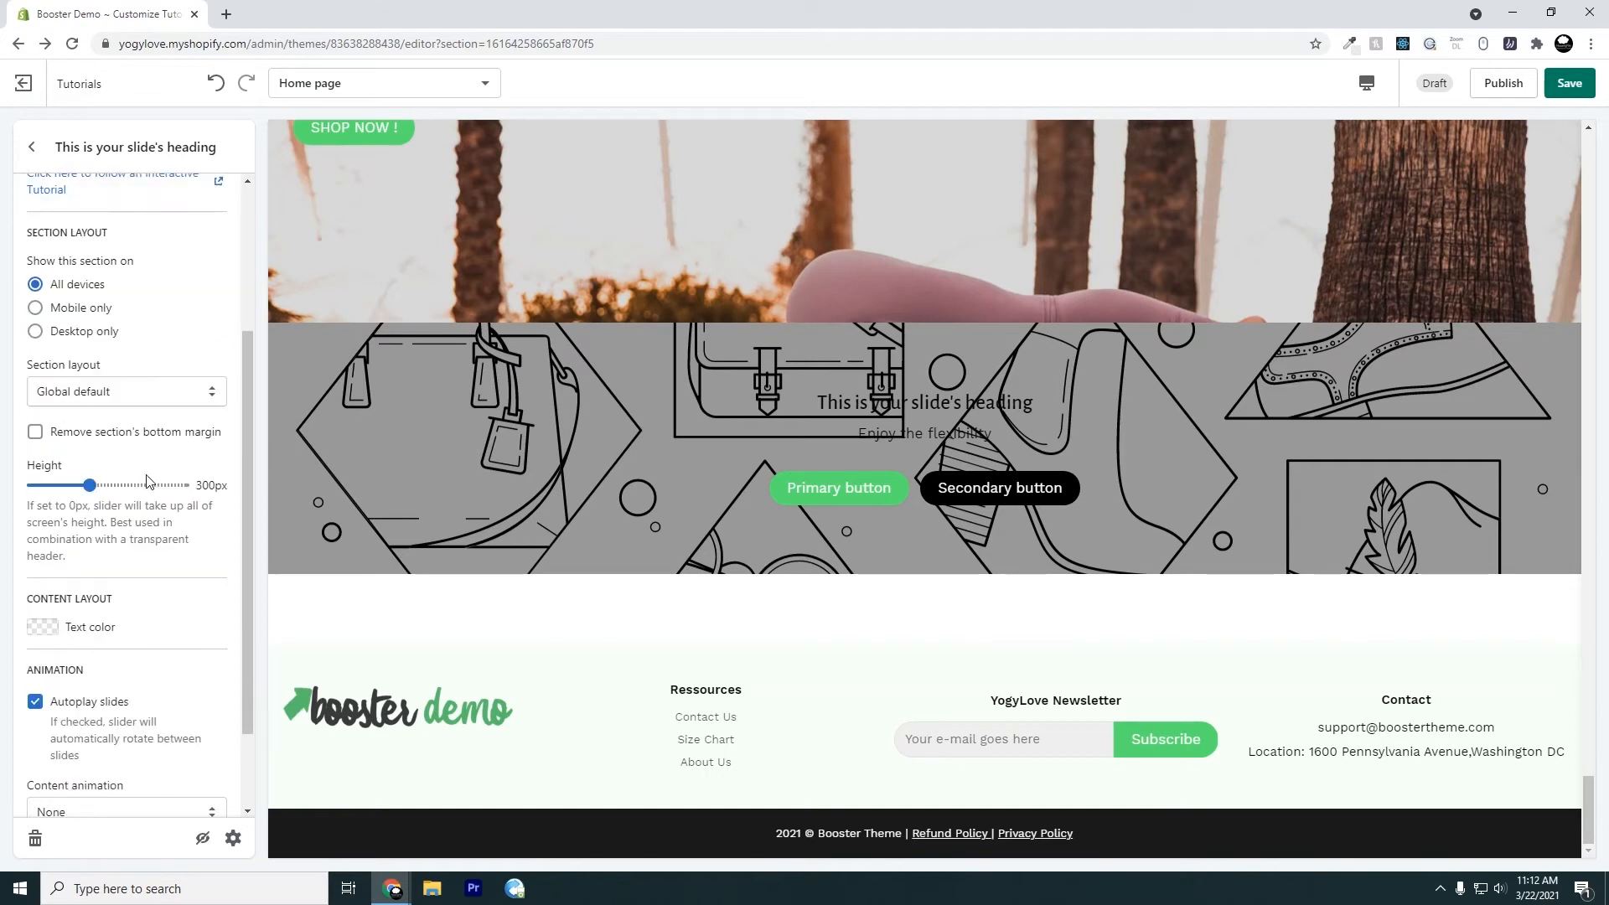
click(97, 378)
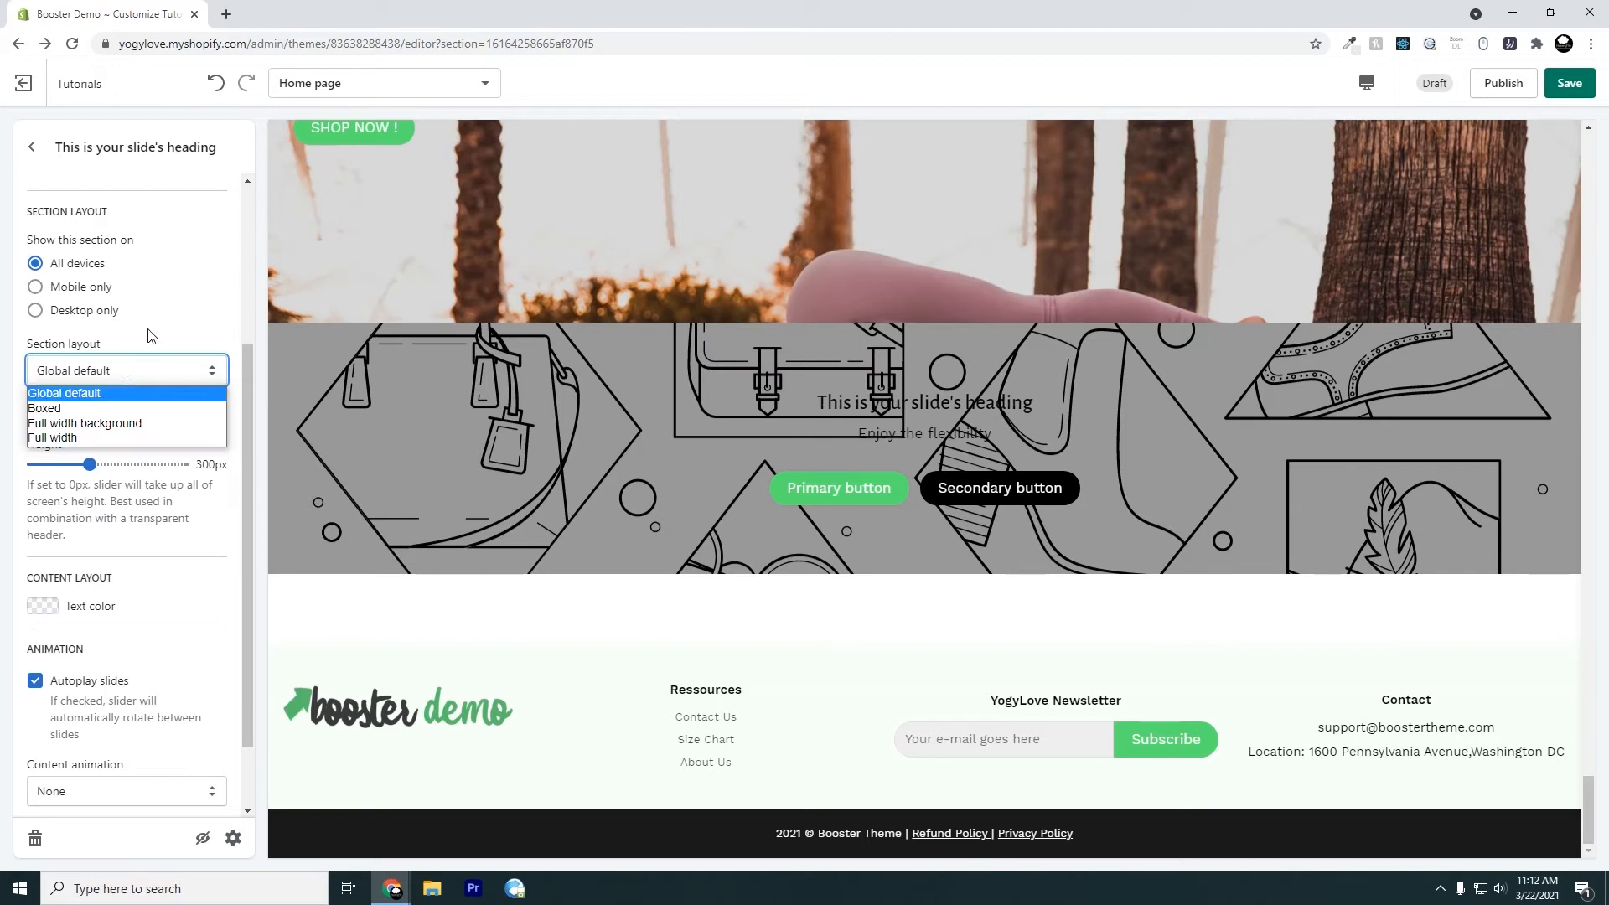
click(154, 361)
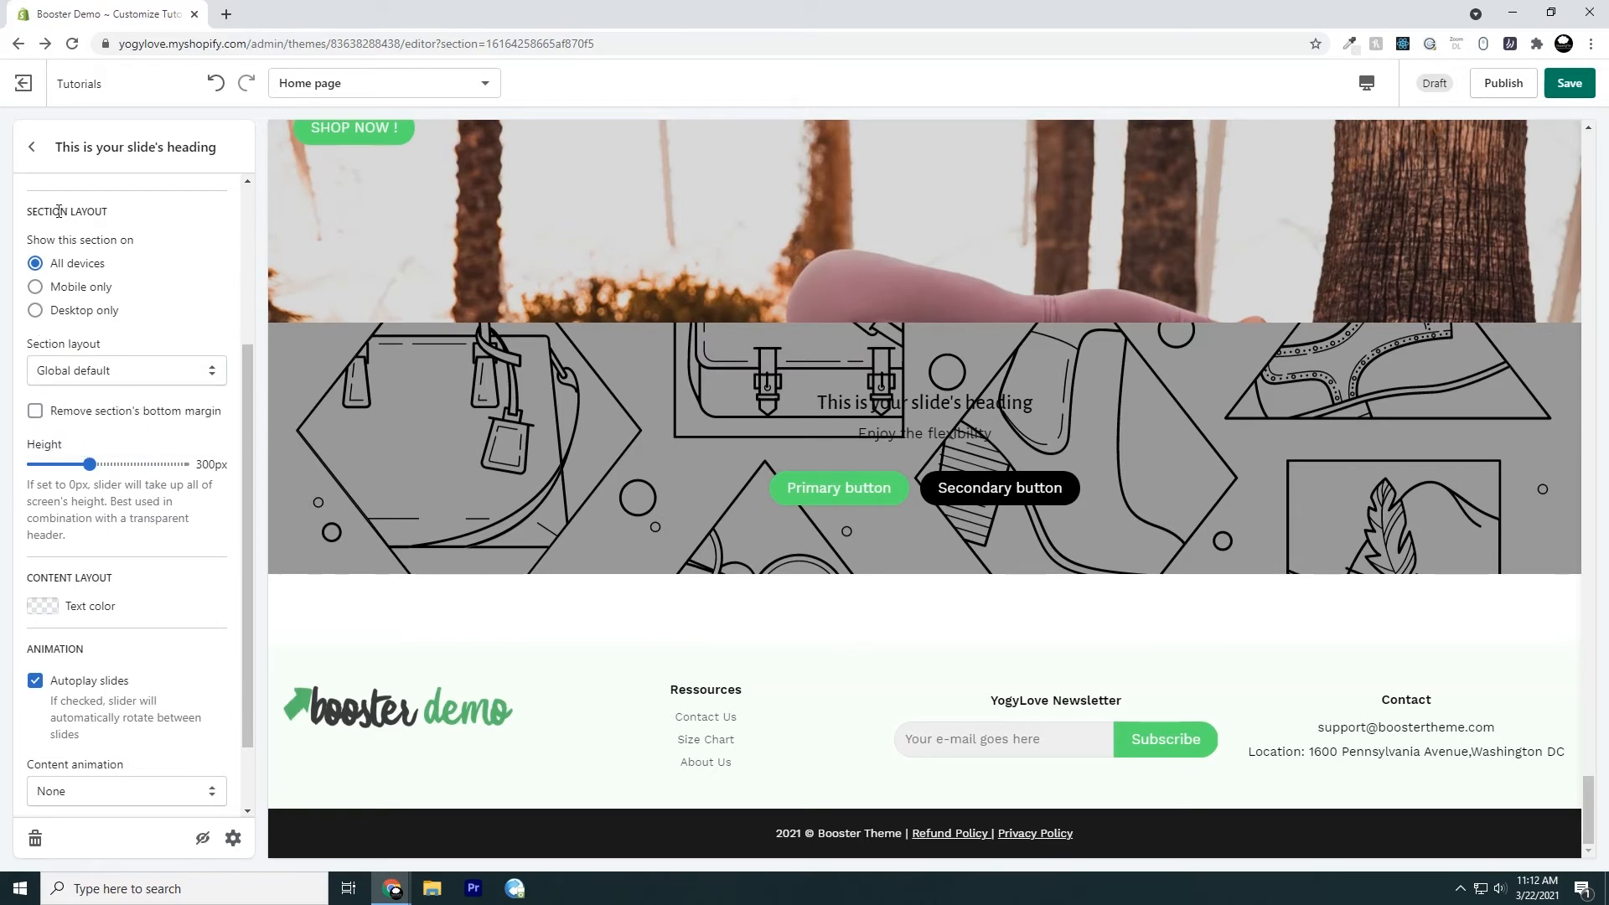
click(35, 311)
click(35, 287)
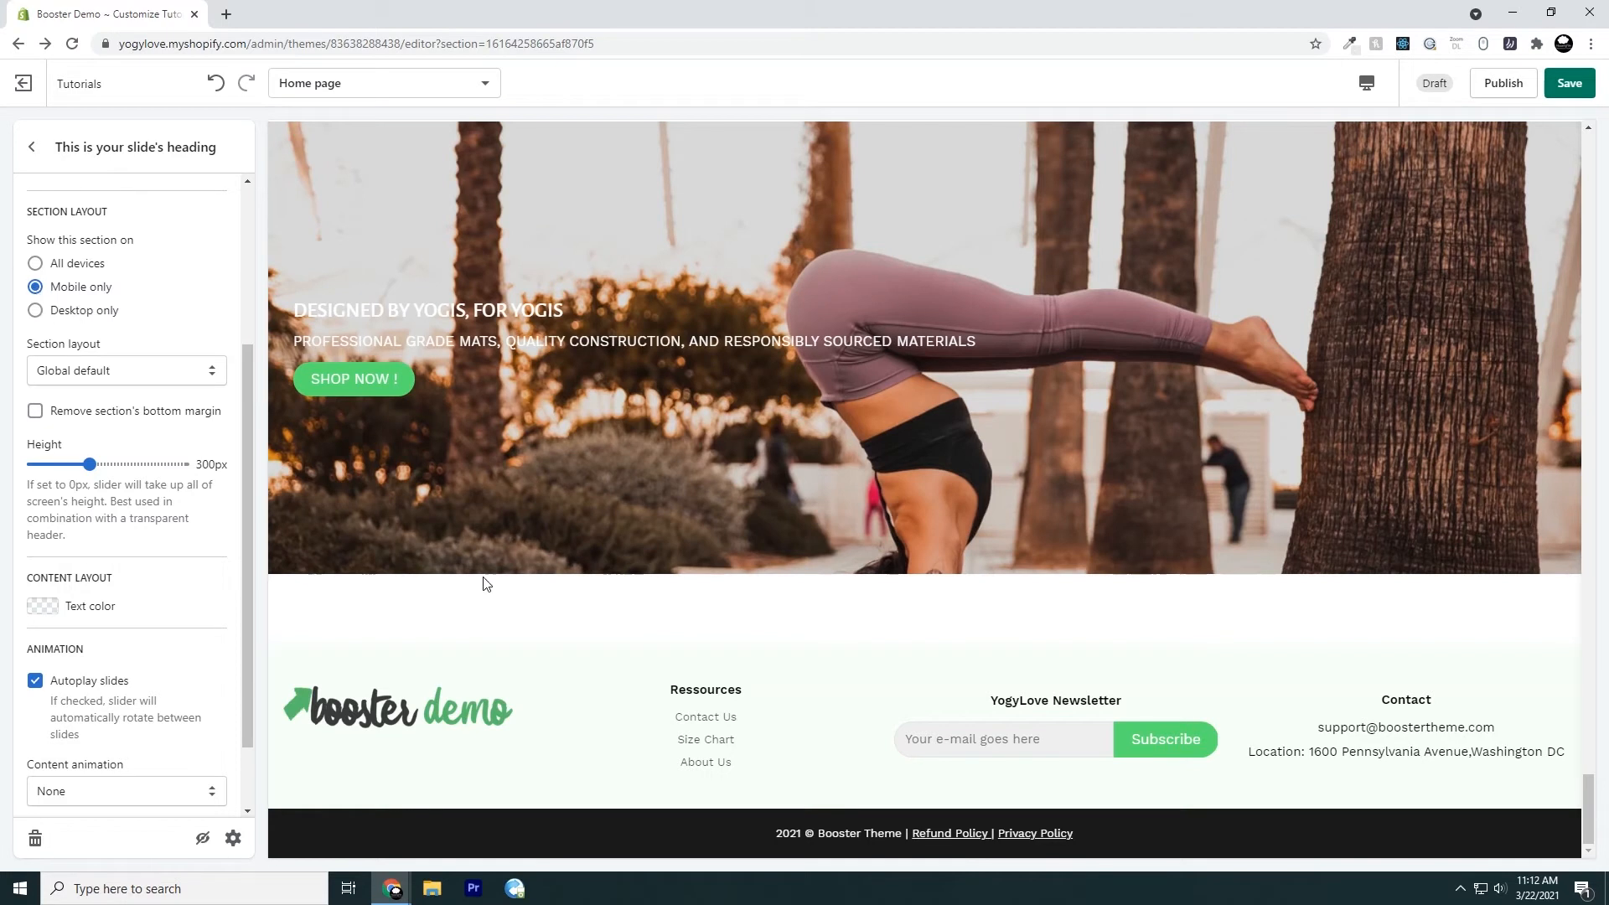
click(35, 265)
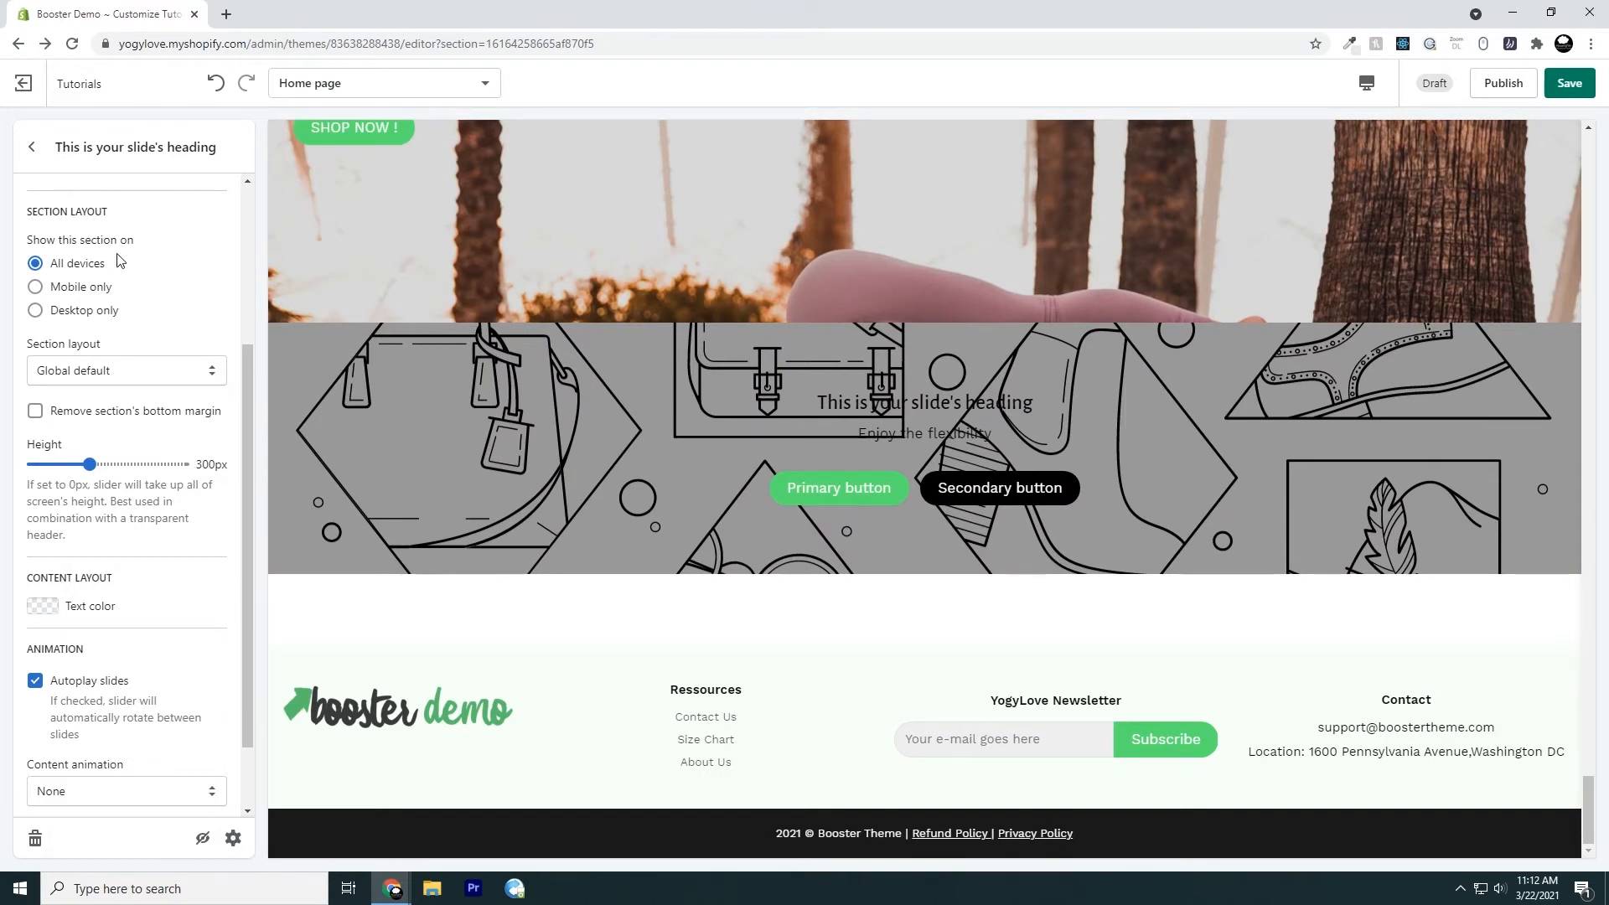
Try the Boxed, Full width background and Full width layouts, return to Global default, and toggle the bottom margin removal on and off
drag(41, 353, 94, 365)
click(94, 366)
click(67, 408)
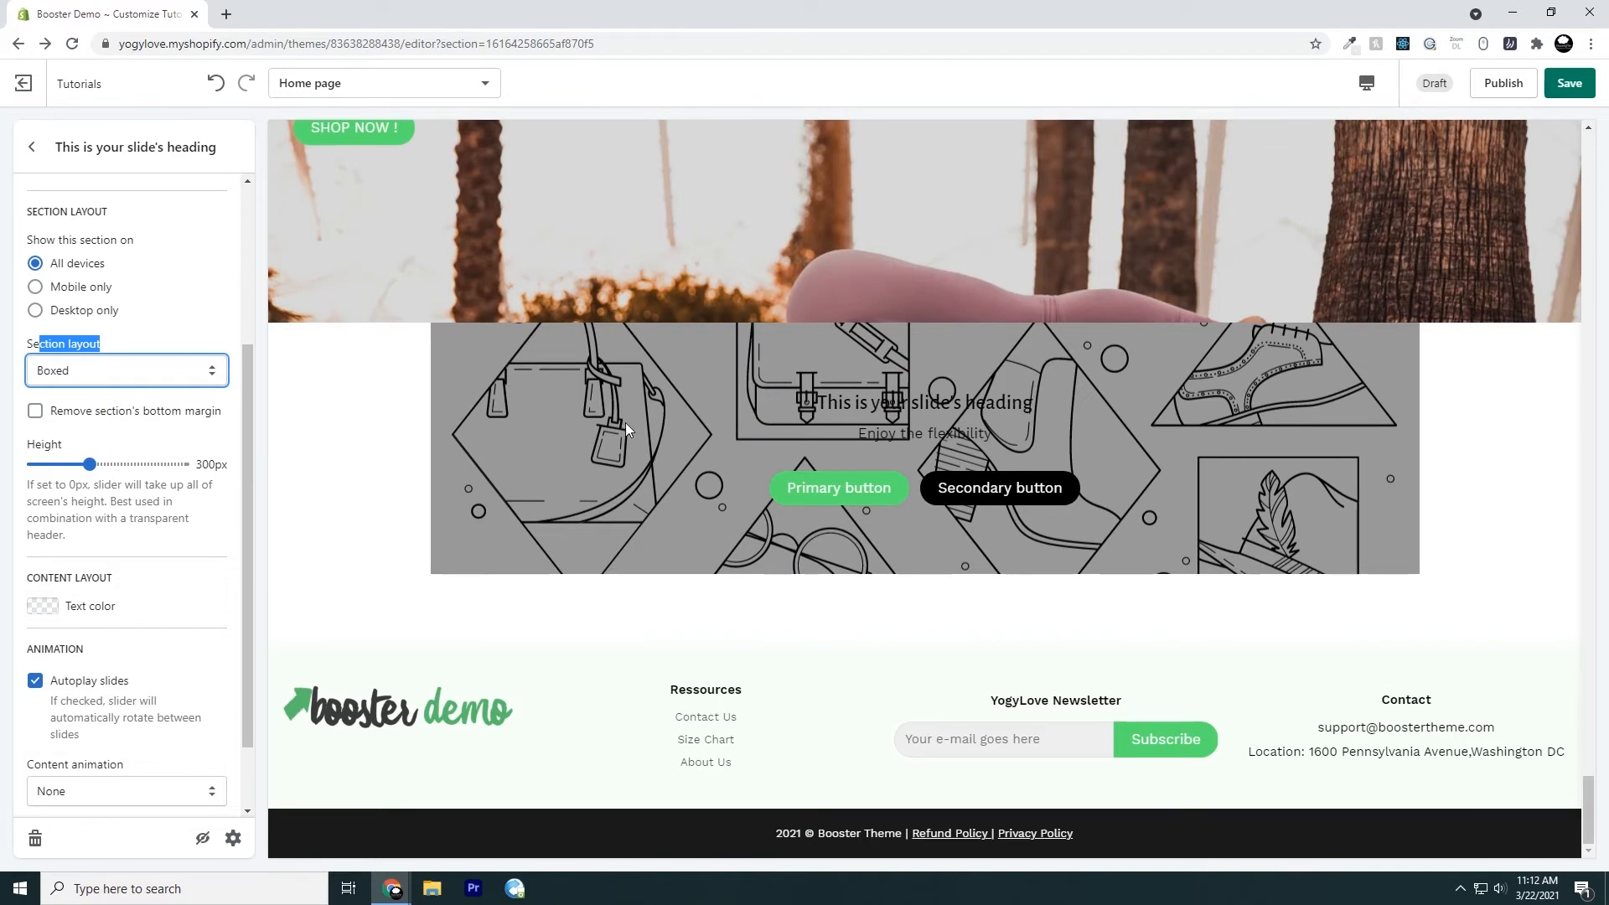
click(186, 370)
click(181, 423)
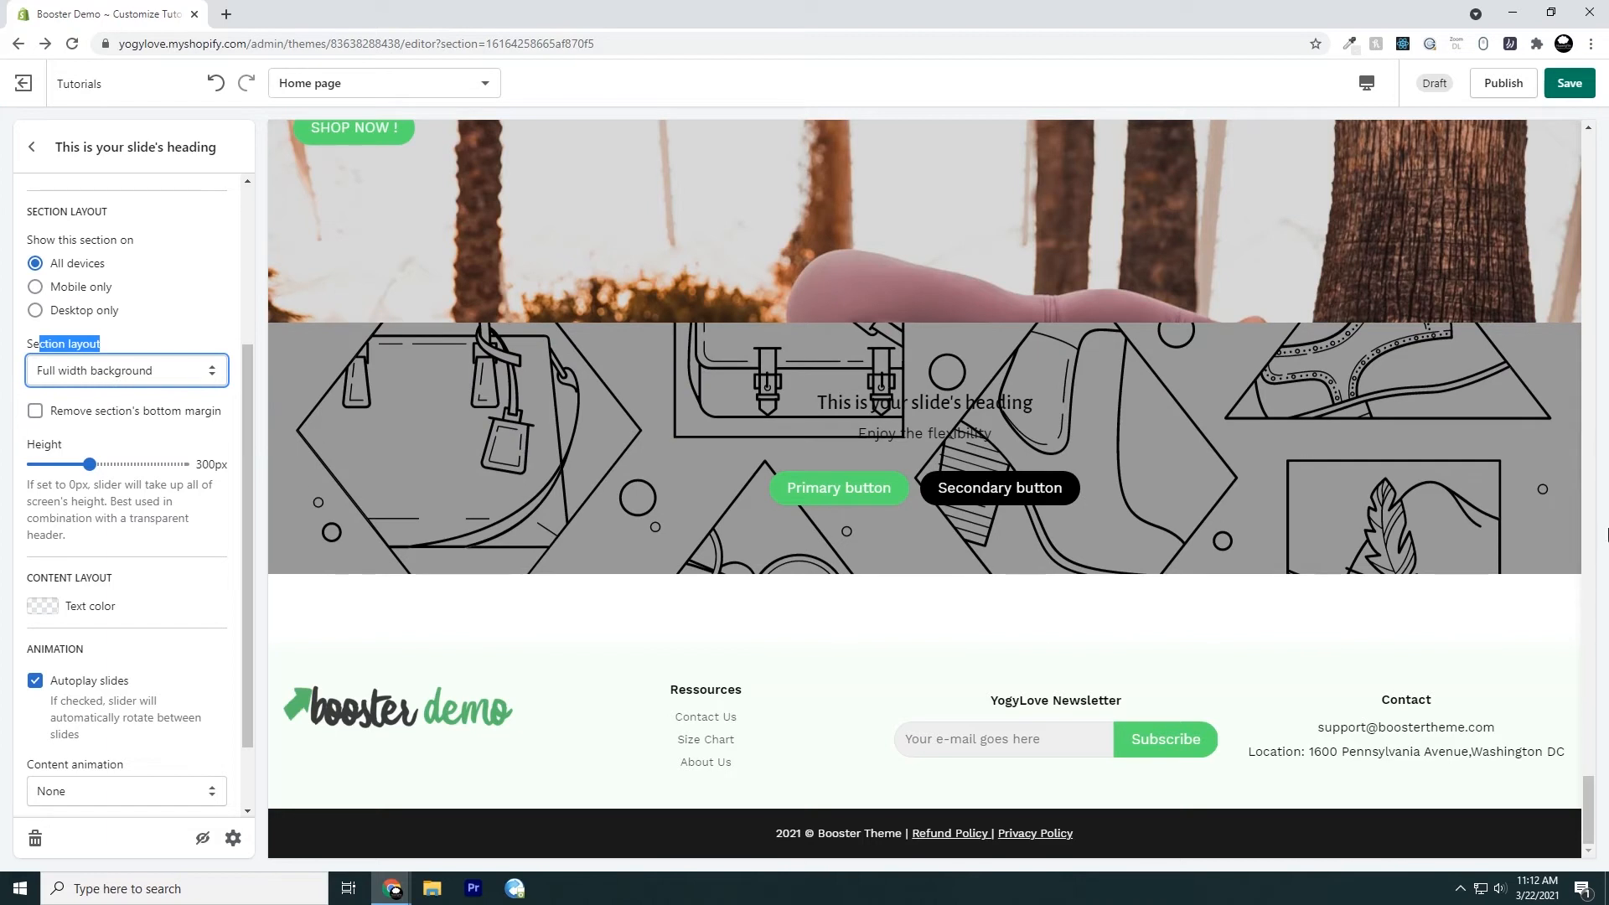
click(158, 376)
click(136, 439)
click(171, 370)
click(141, 396)
click(34, 411)
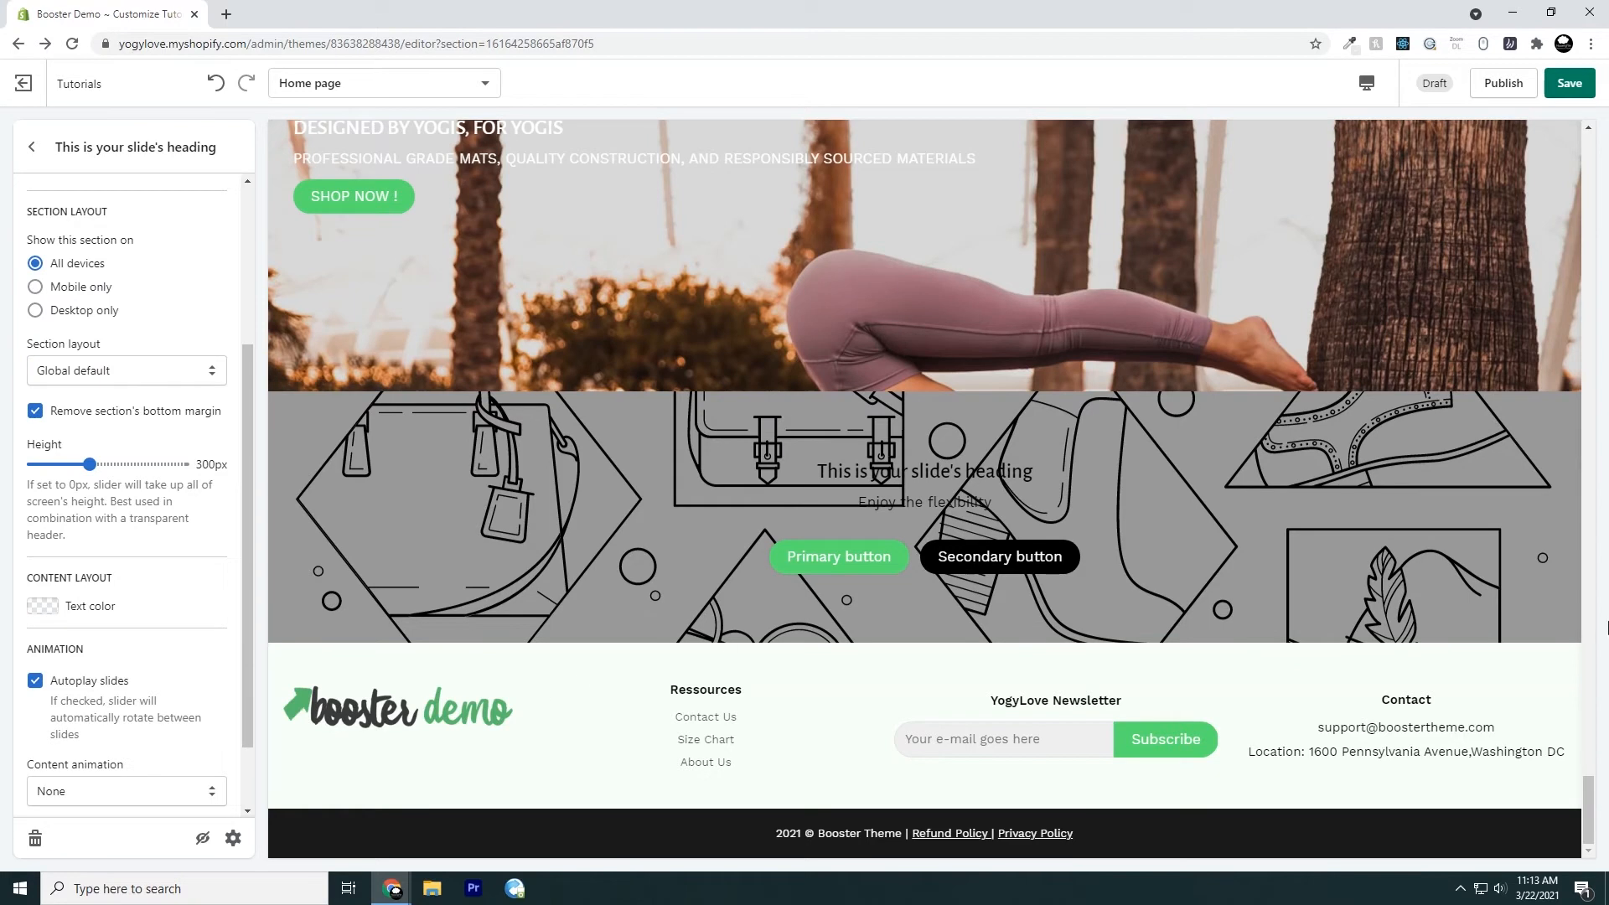
click(34, 413)
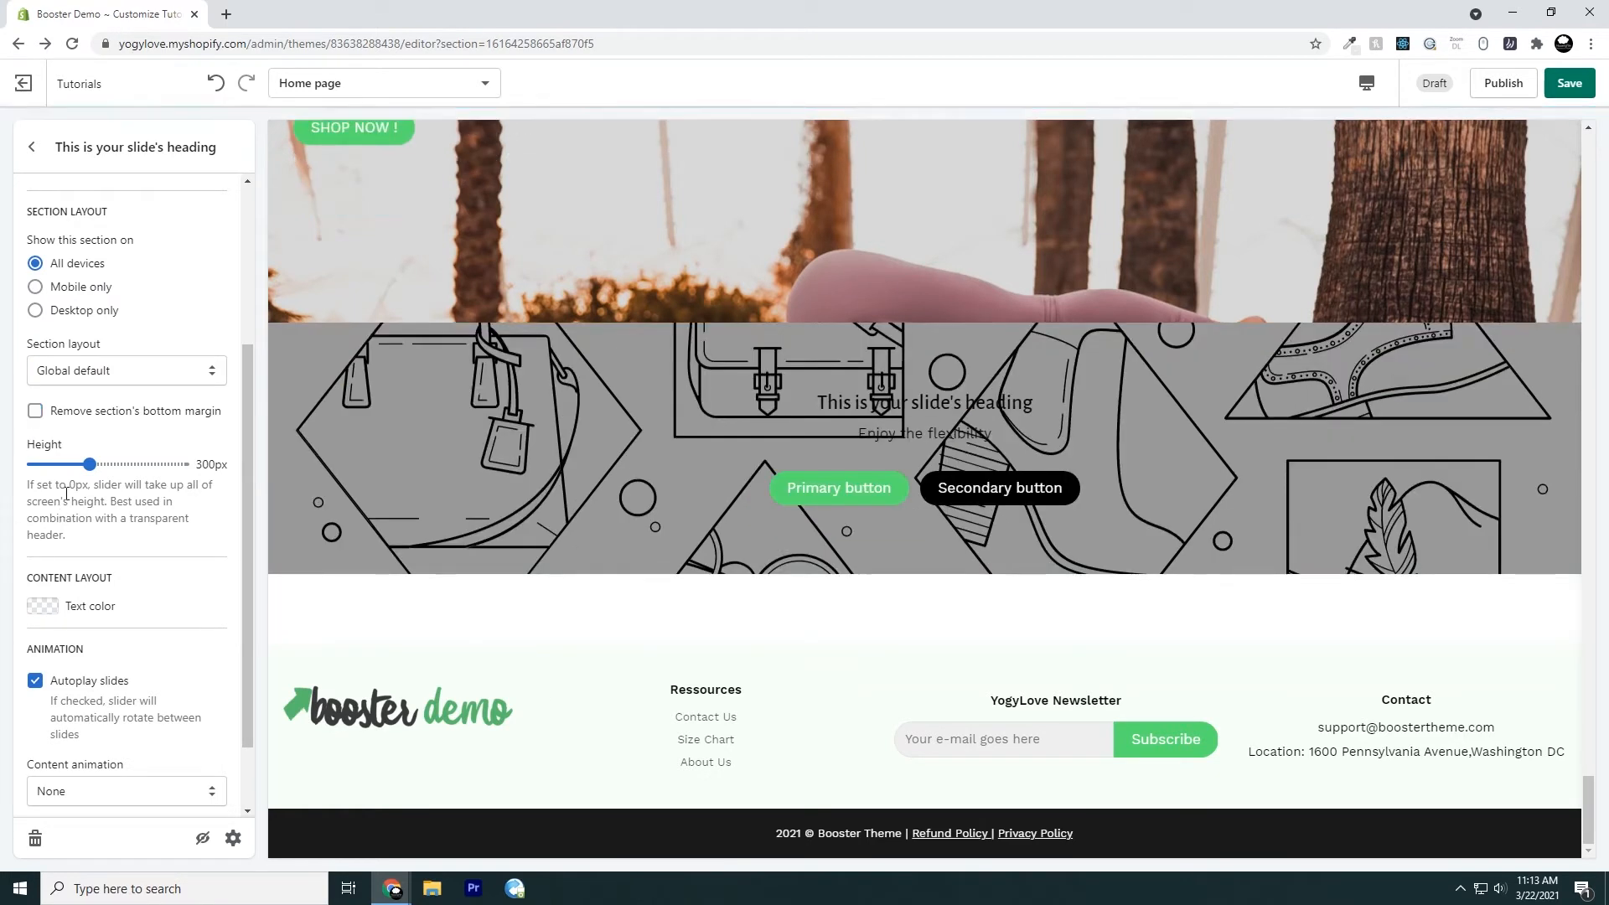
Try slideshow heights of 720px and 180px, and settle on 410px
drag(89, 463, 168, 464)
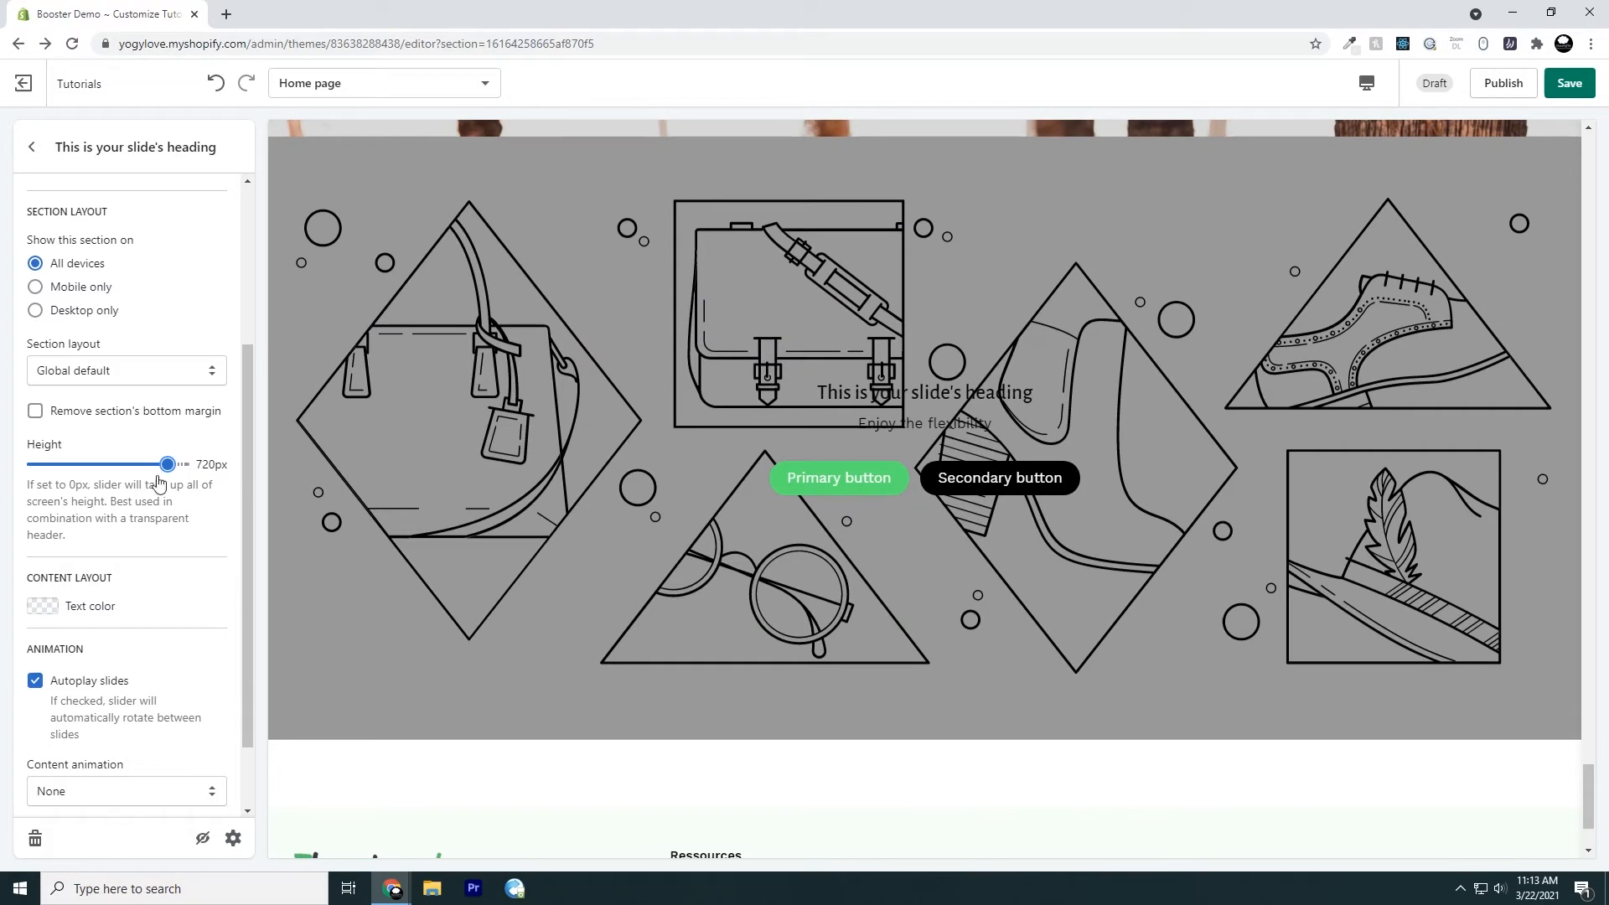
drag(168, 465, 67, 464)
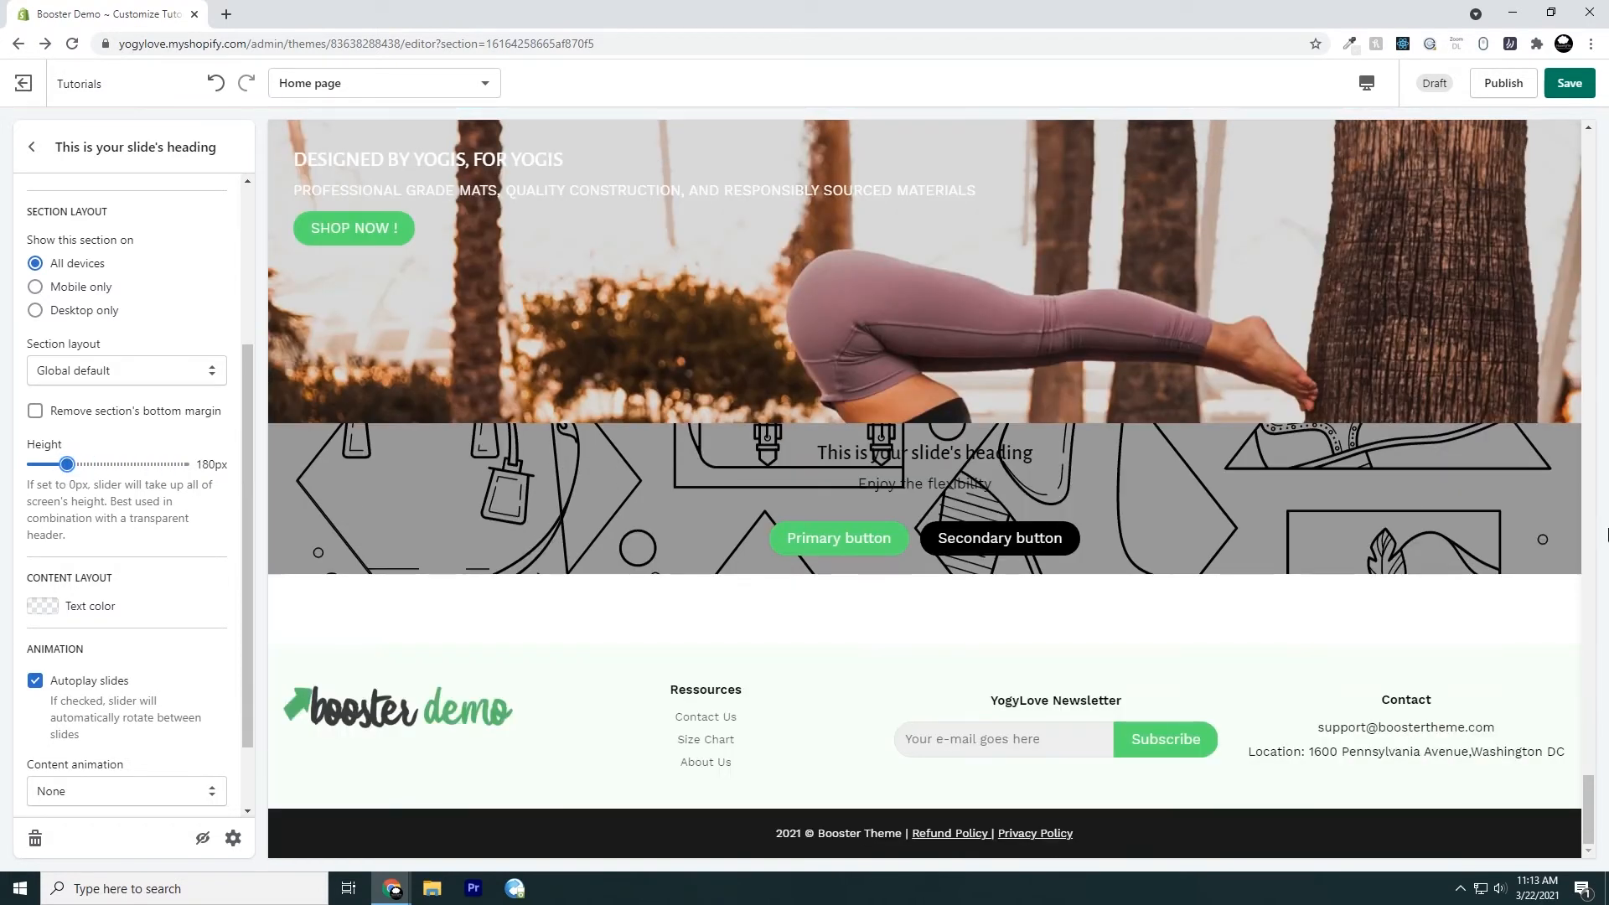
drag(67, 464, 110, 464)
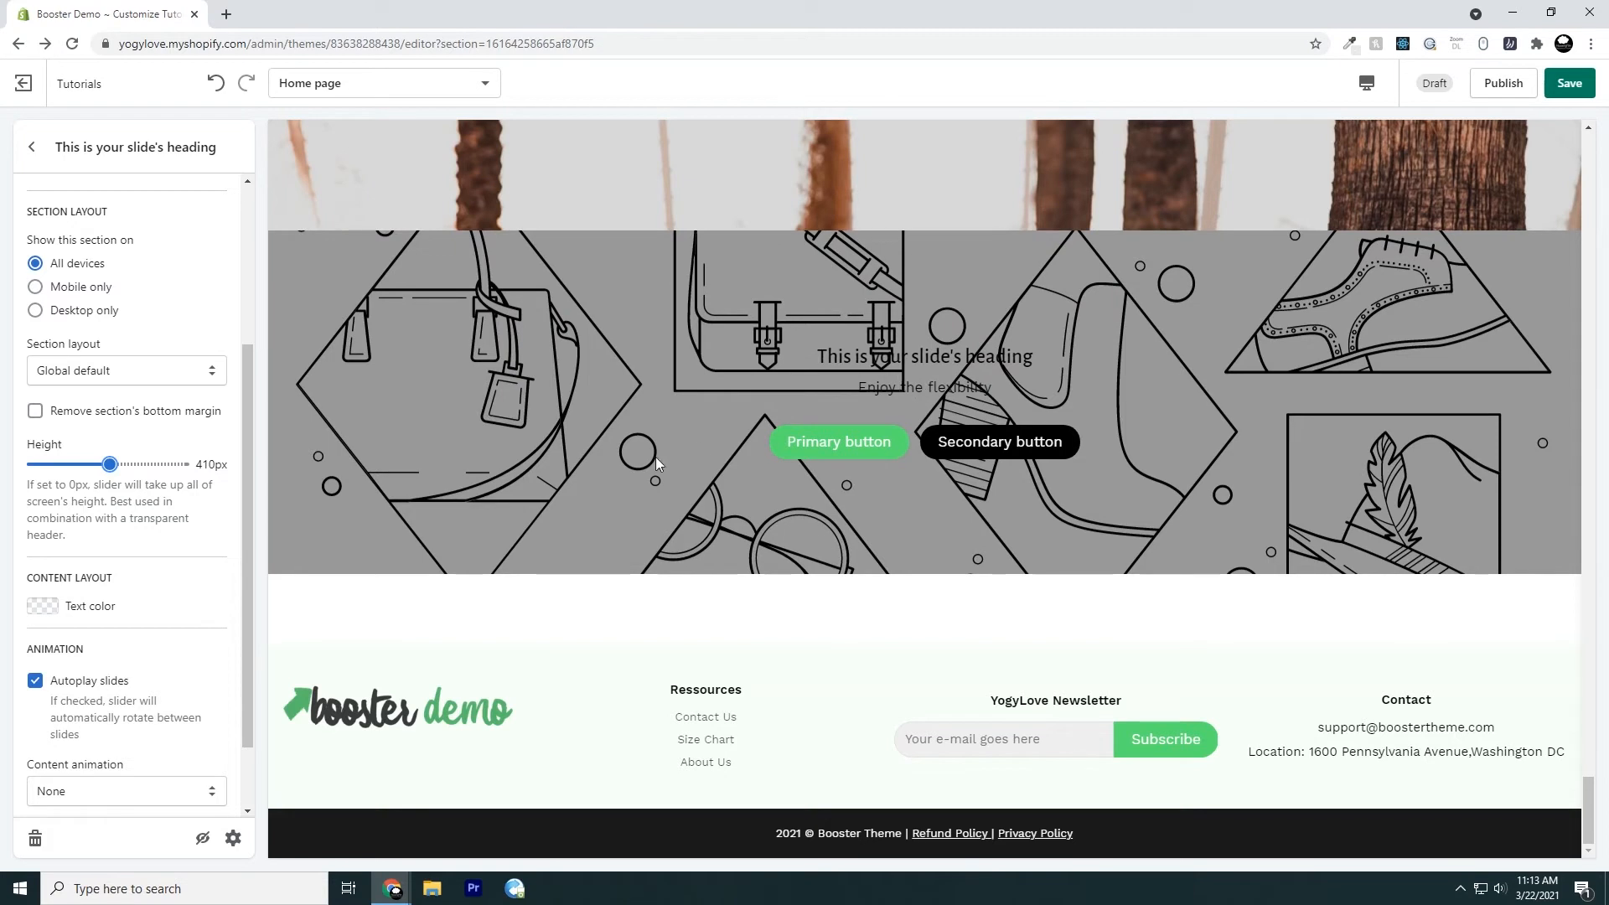
Try white (#FFFFFF) as the slideshow's text color and reset the color to None
scroll(180, 543, down, 1)
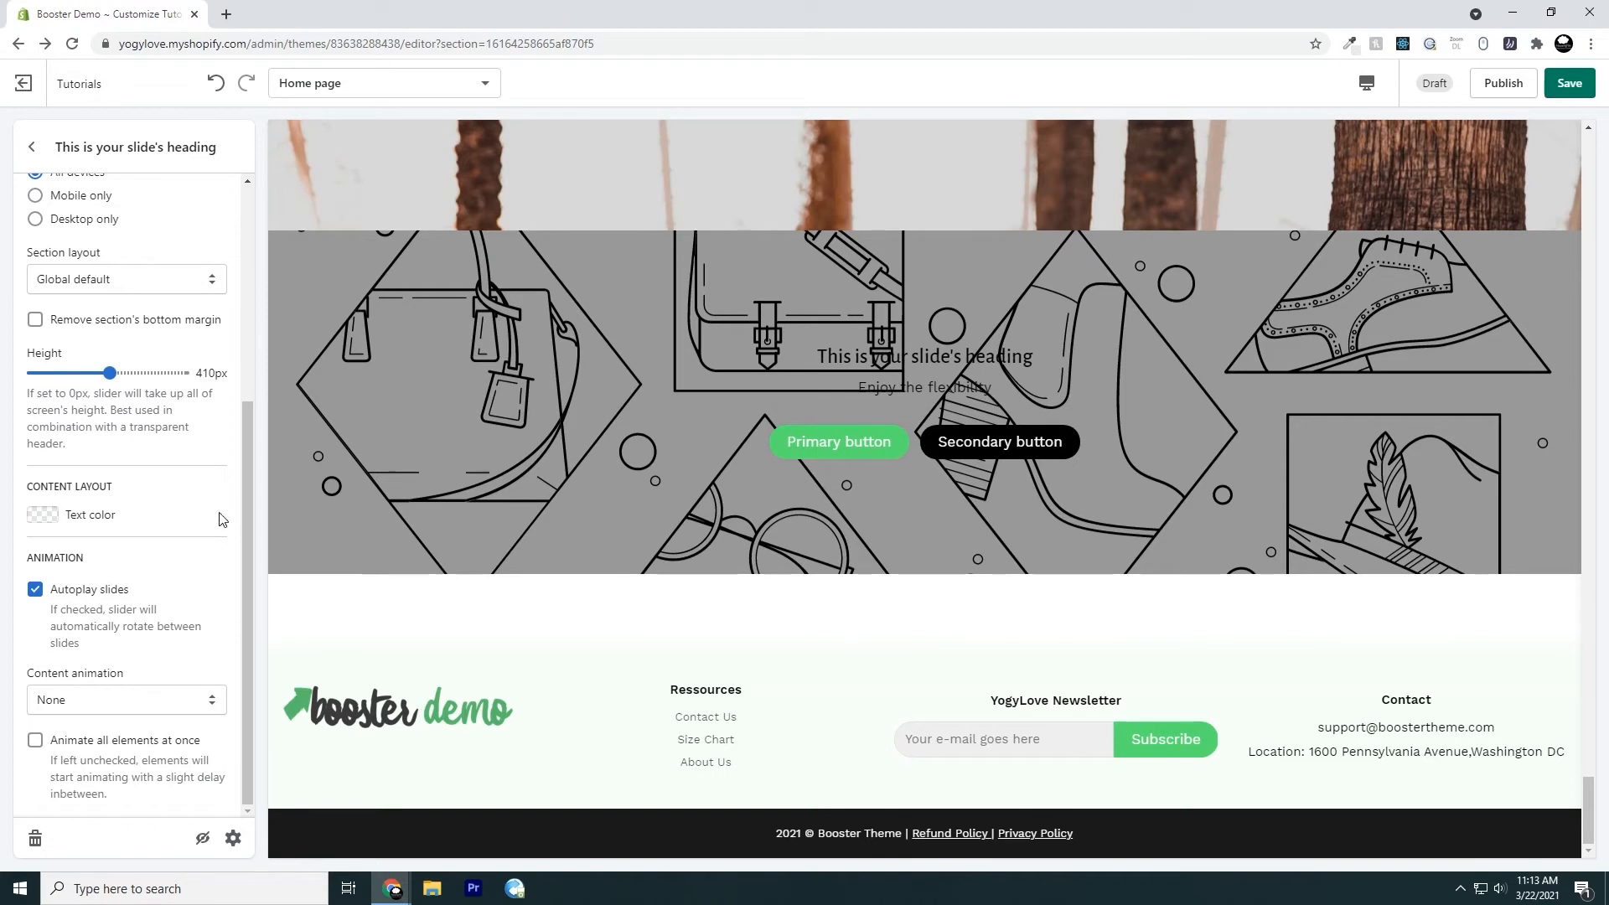
click(45, 519)
drag(69, 585, 3, 506)
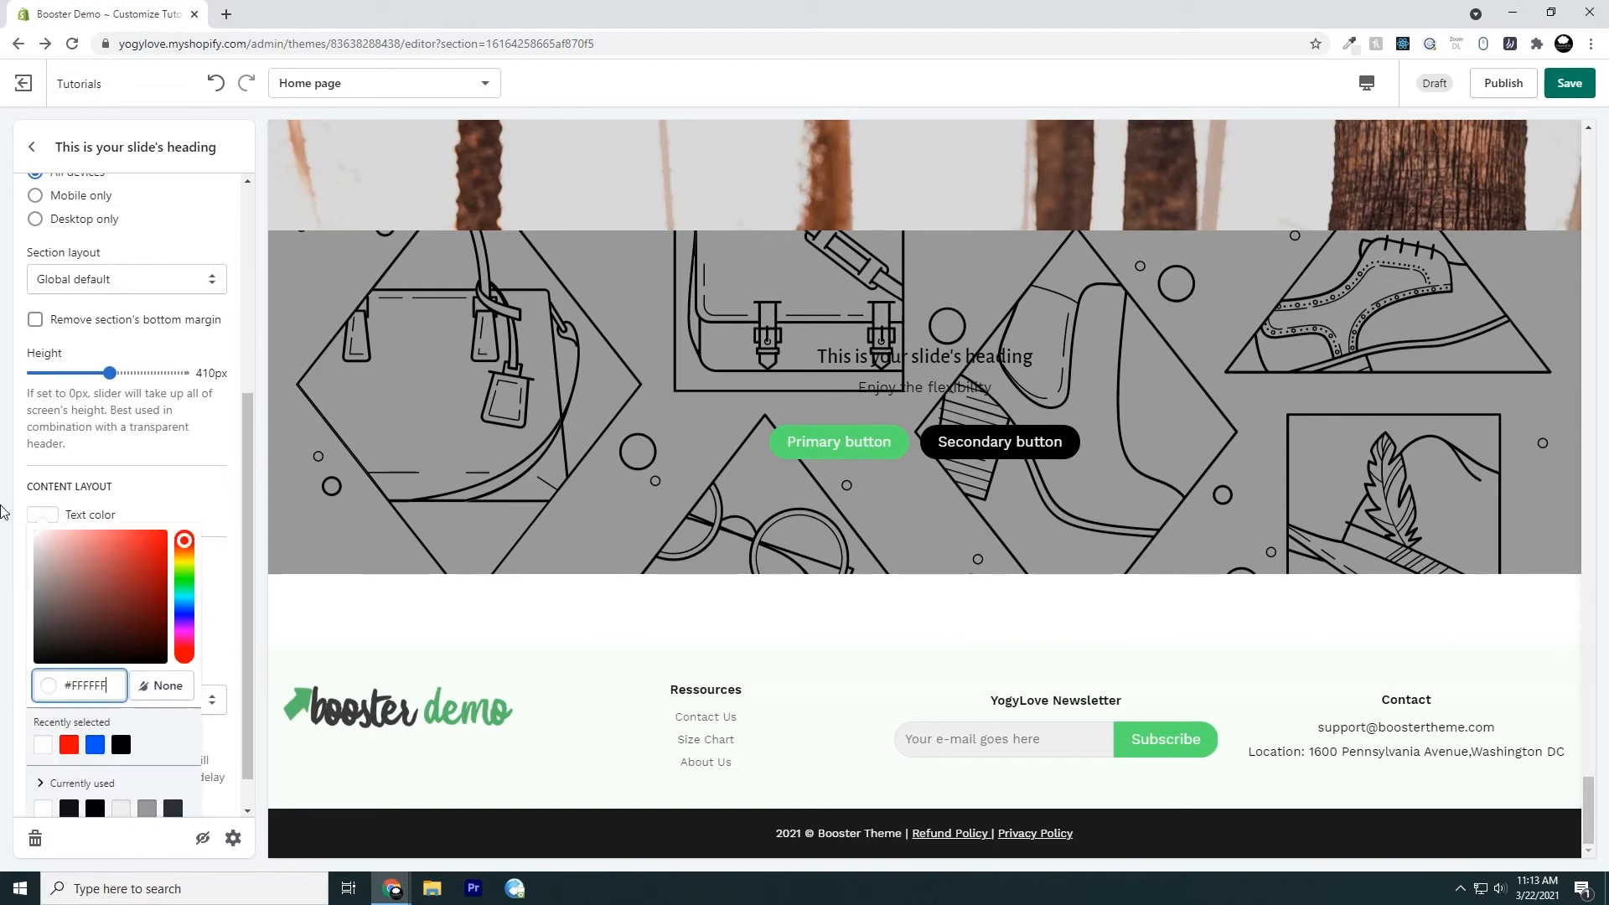
click(208, 494)
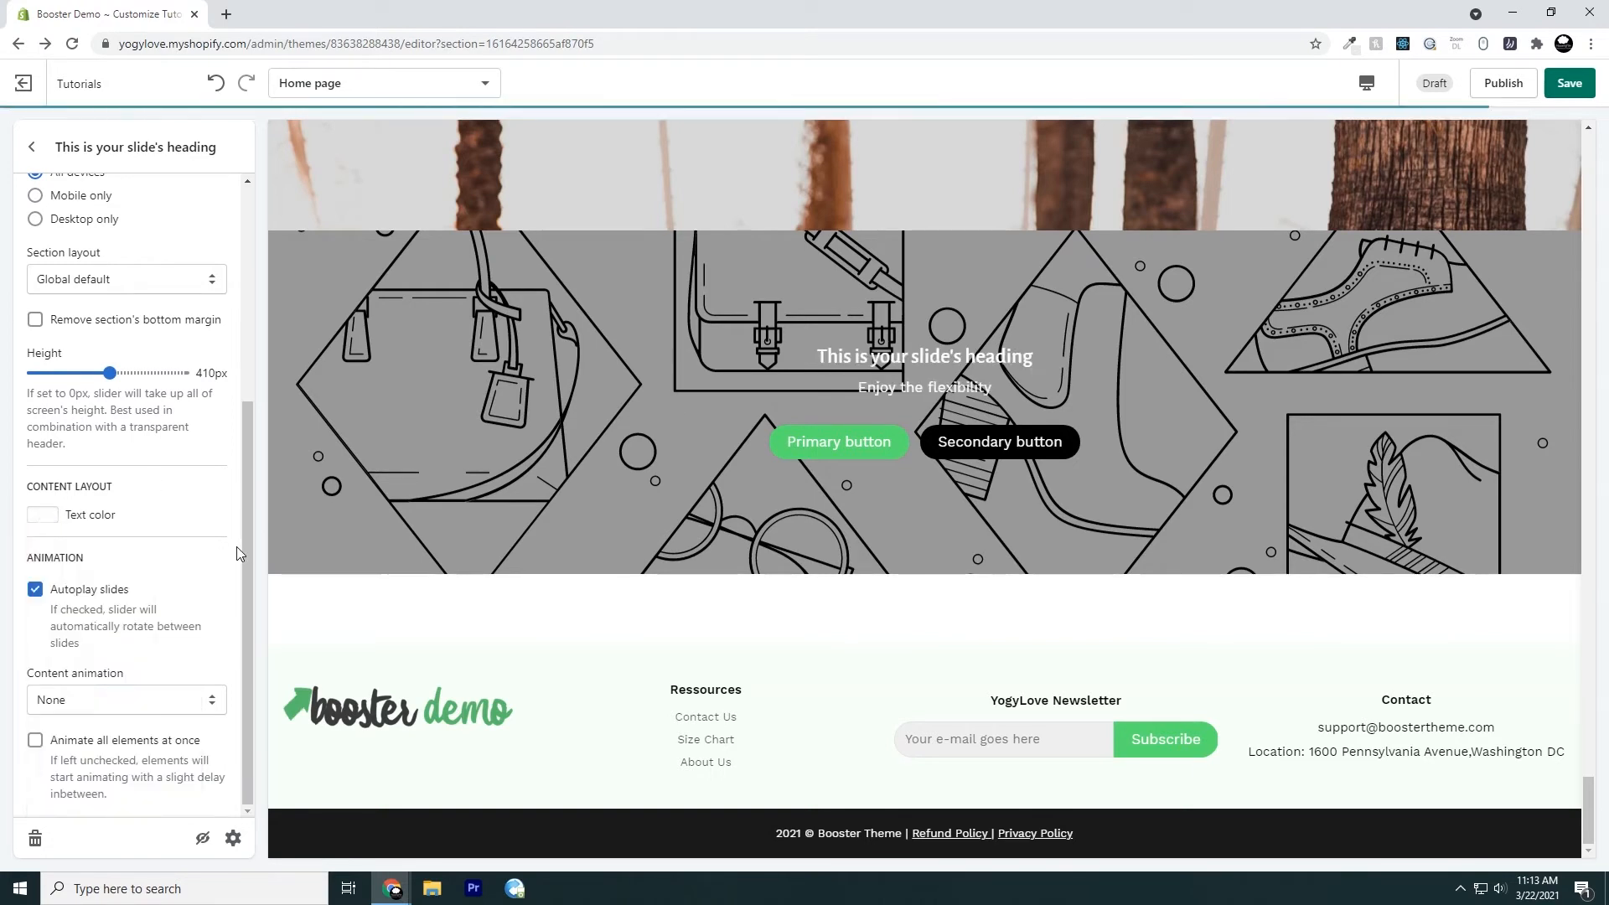
click(43, 515)
click(168, 687)
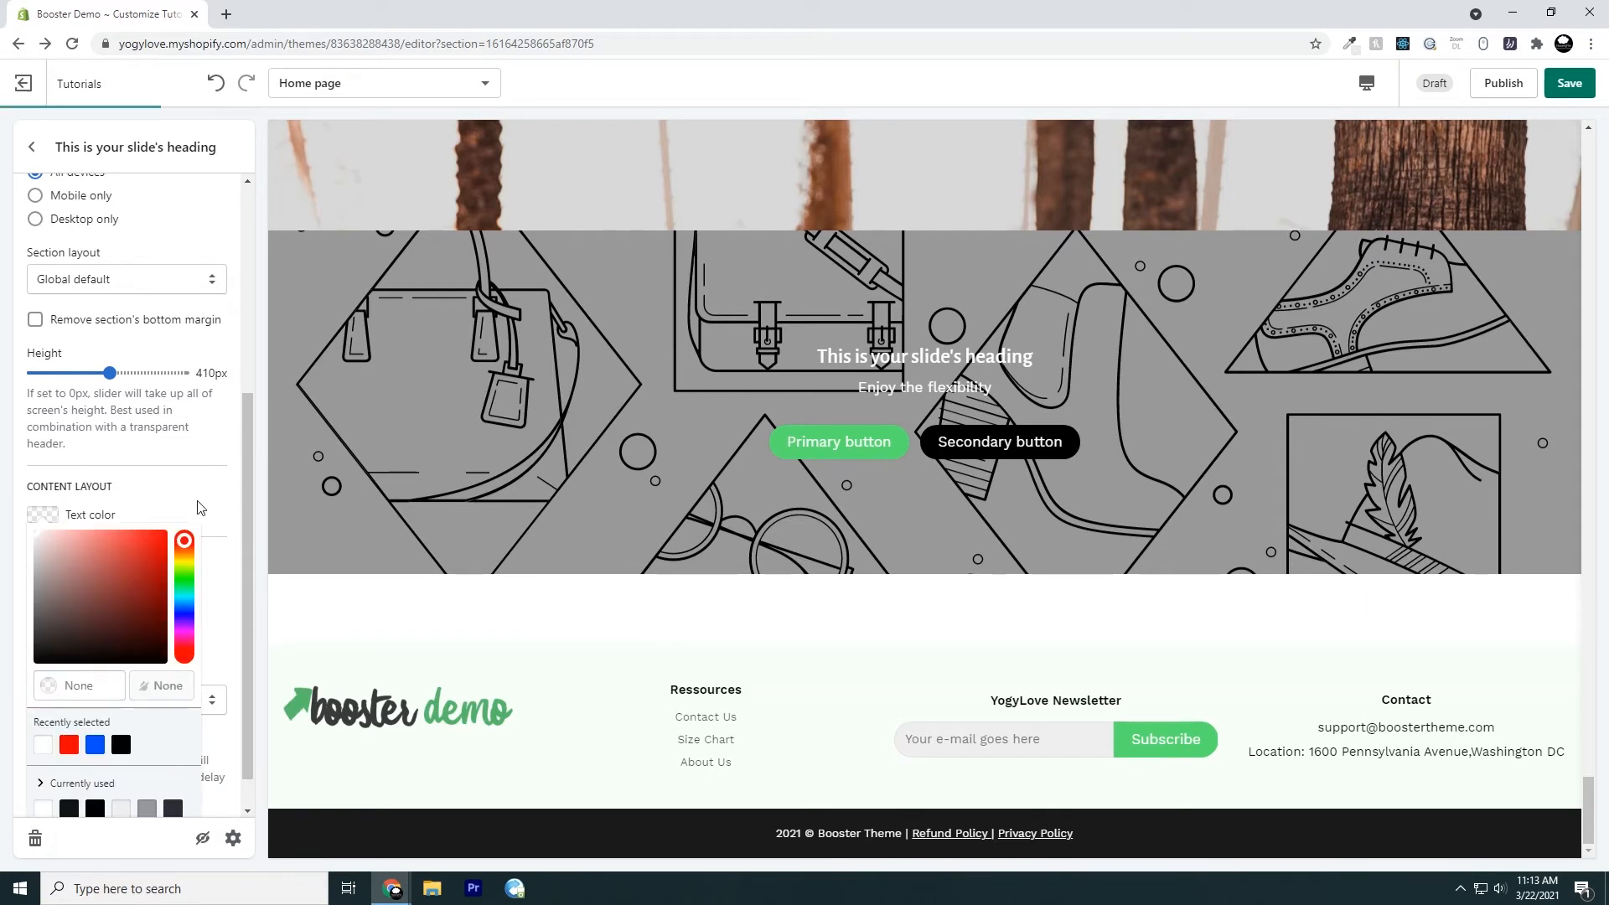
click(198, 504)
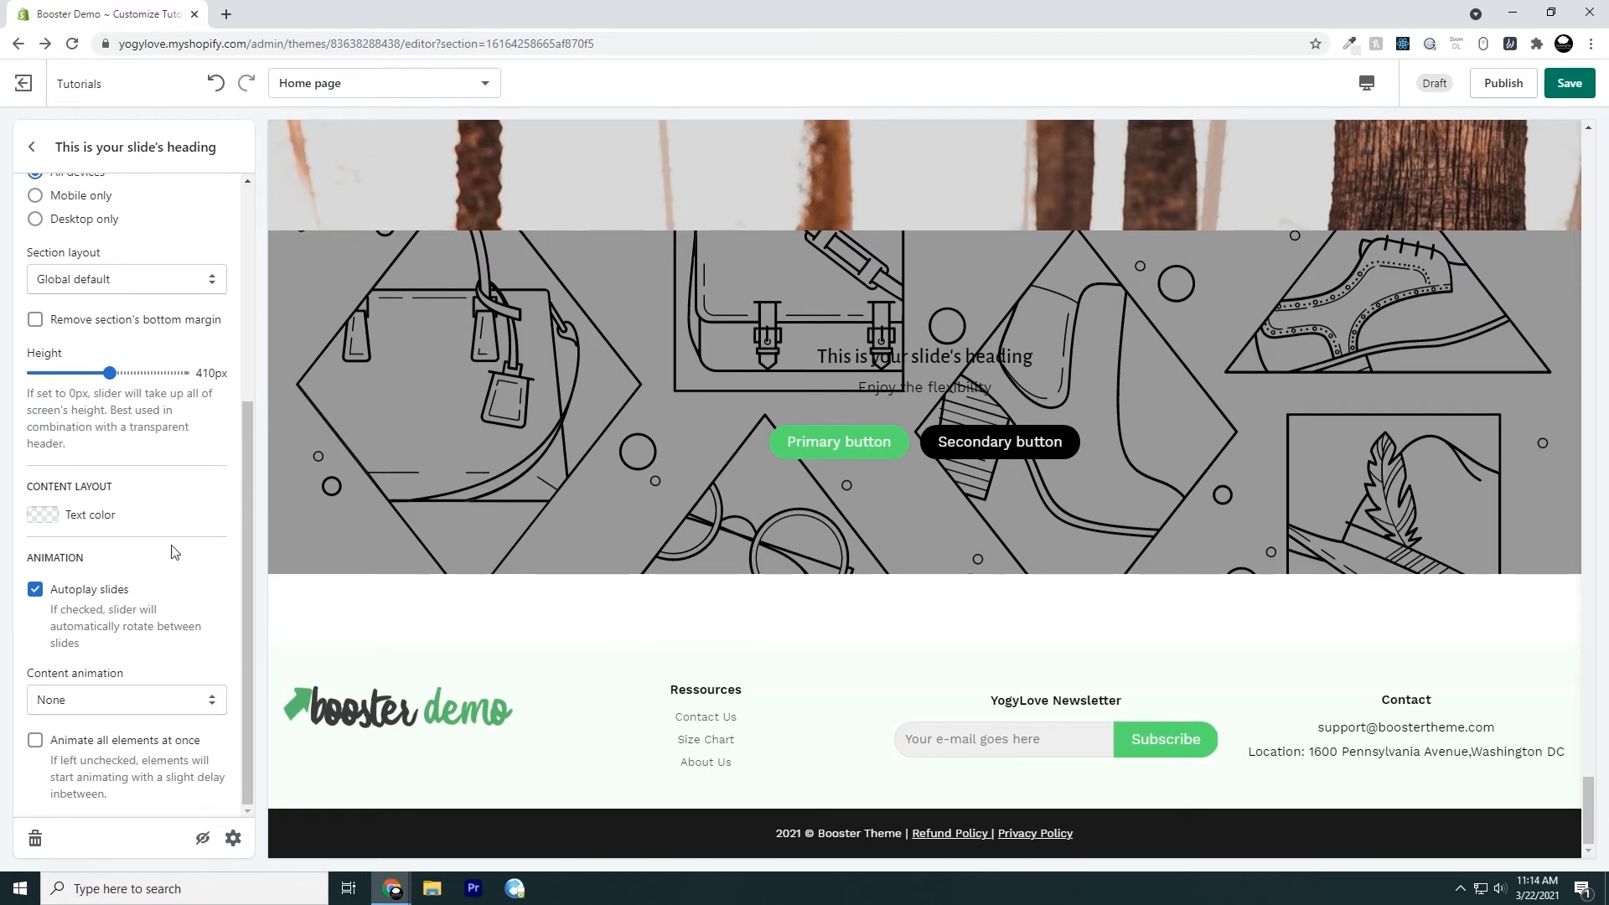
Turn off Autoplay slides and add an image slide to the slideshow, keeping the slide's default settings
click(34, 591)
scroll(230, 662, up, 4)
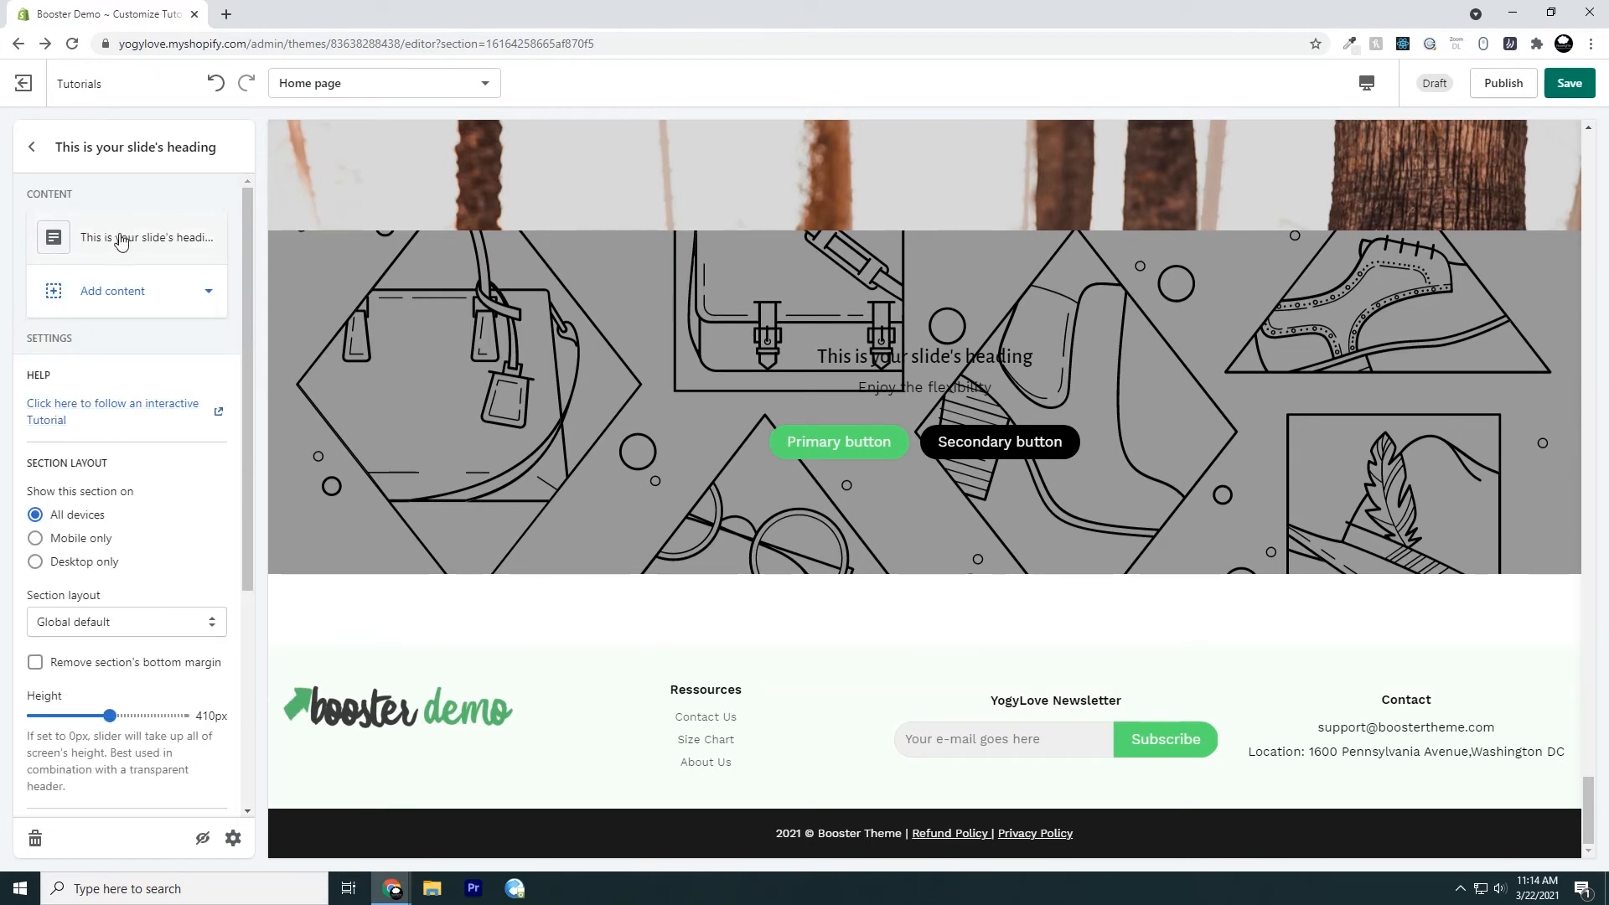
click(138, 306)
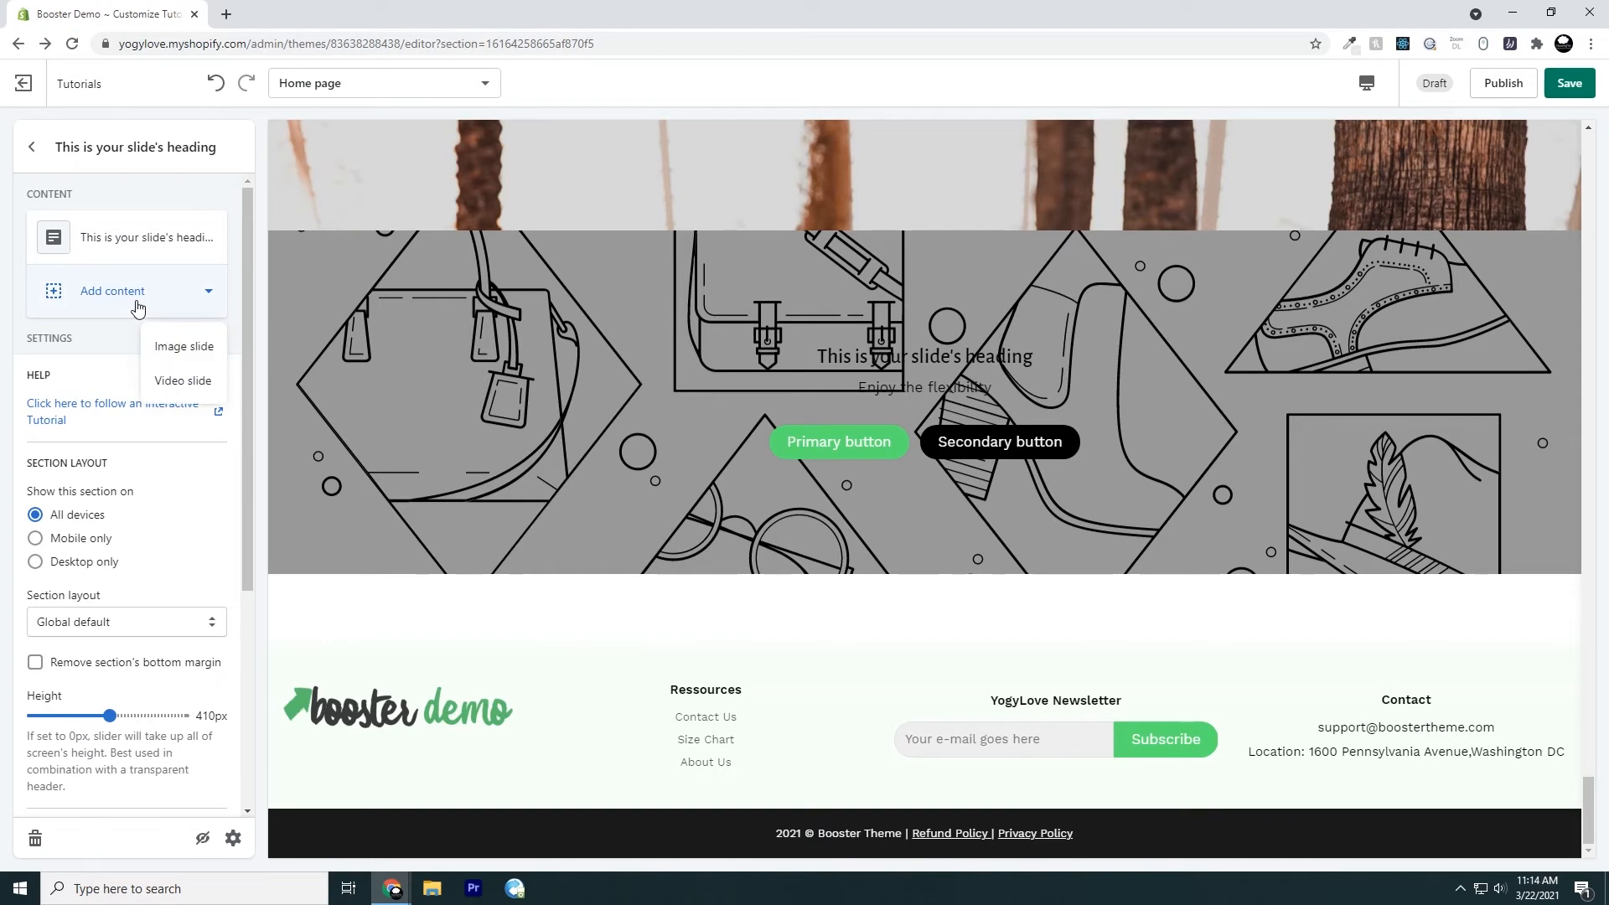
click(177, 356)
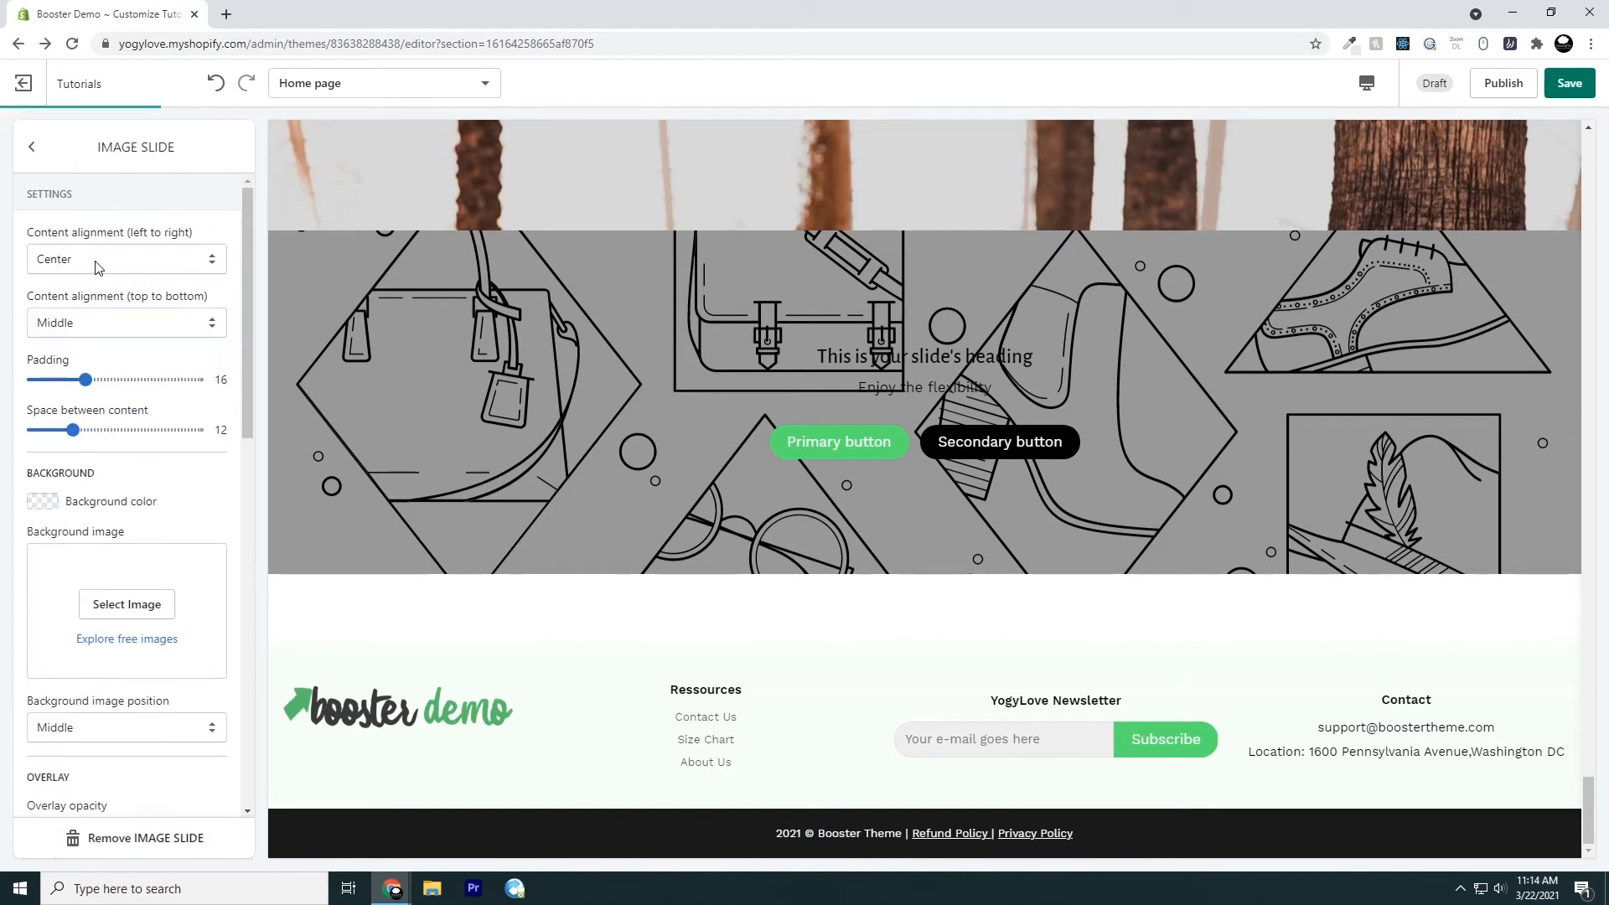
click(33, 149)
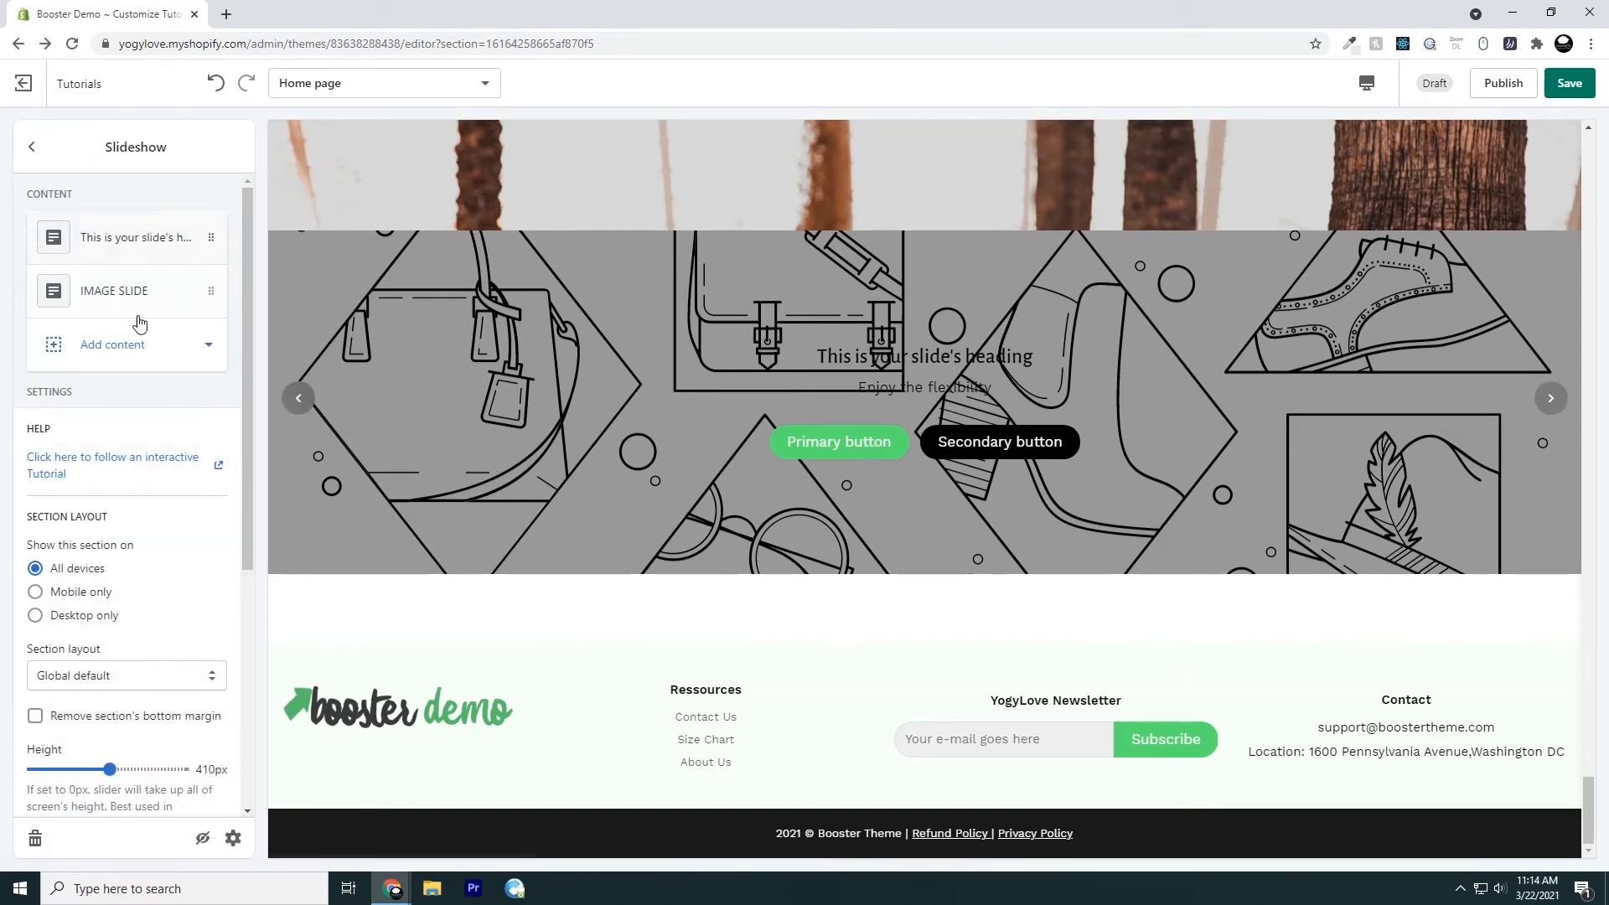
Advance through the slides manually in the preview and turn Autoplay slides back on
scroll(185, 572, down, 5)
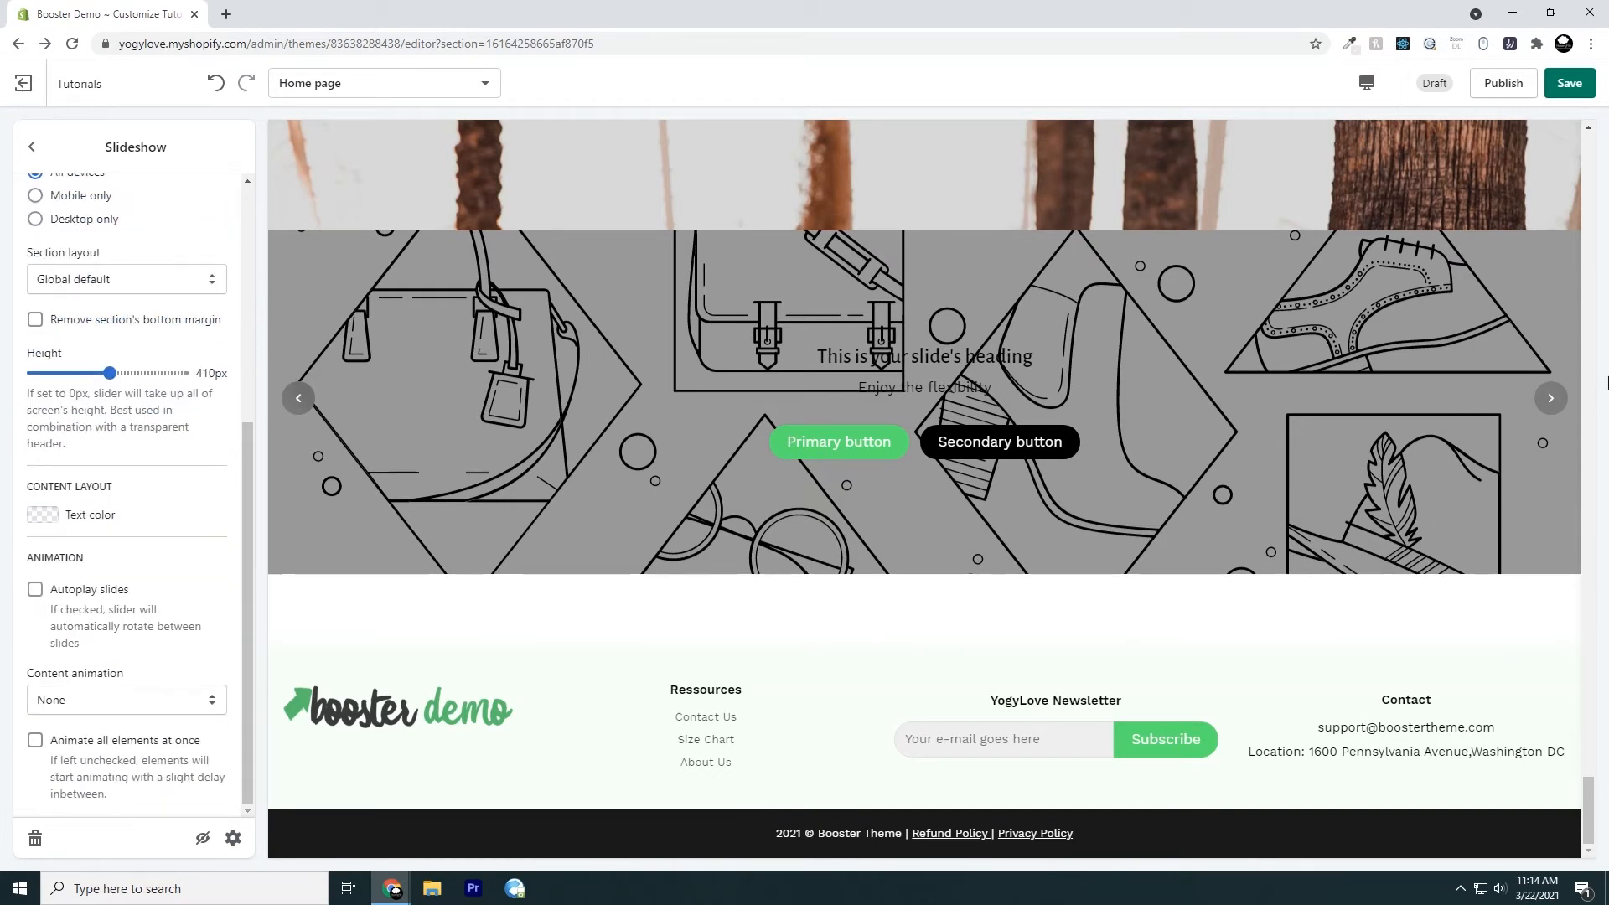
click(1551, 398)
click(1542, 408)
click(35, 589)
Try the Fade in and Slide and fade in content animations, and set the content animation to Slide from top
click(63, 703)
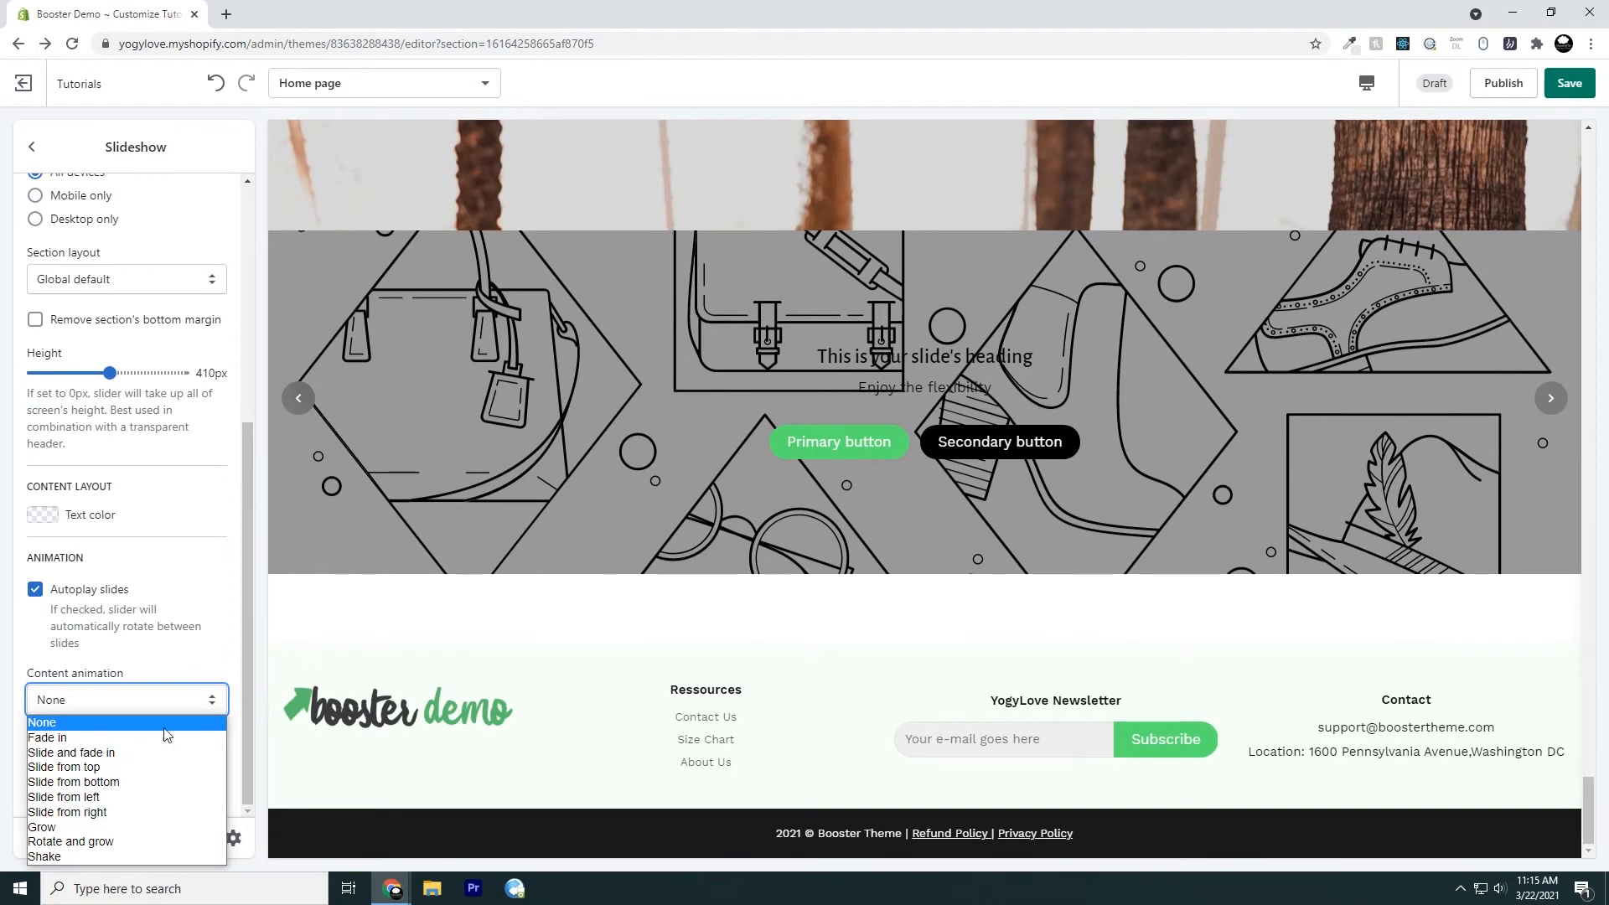
click(145, 745)
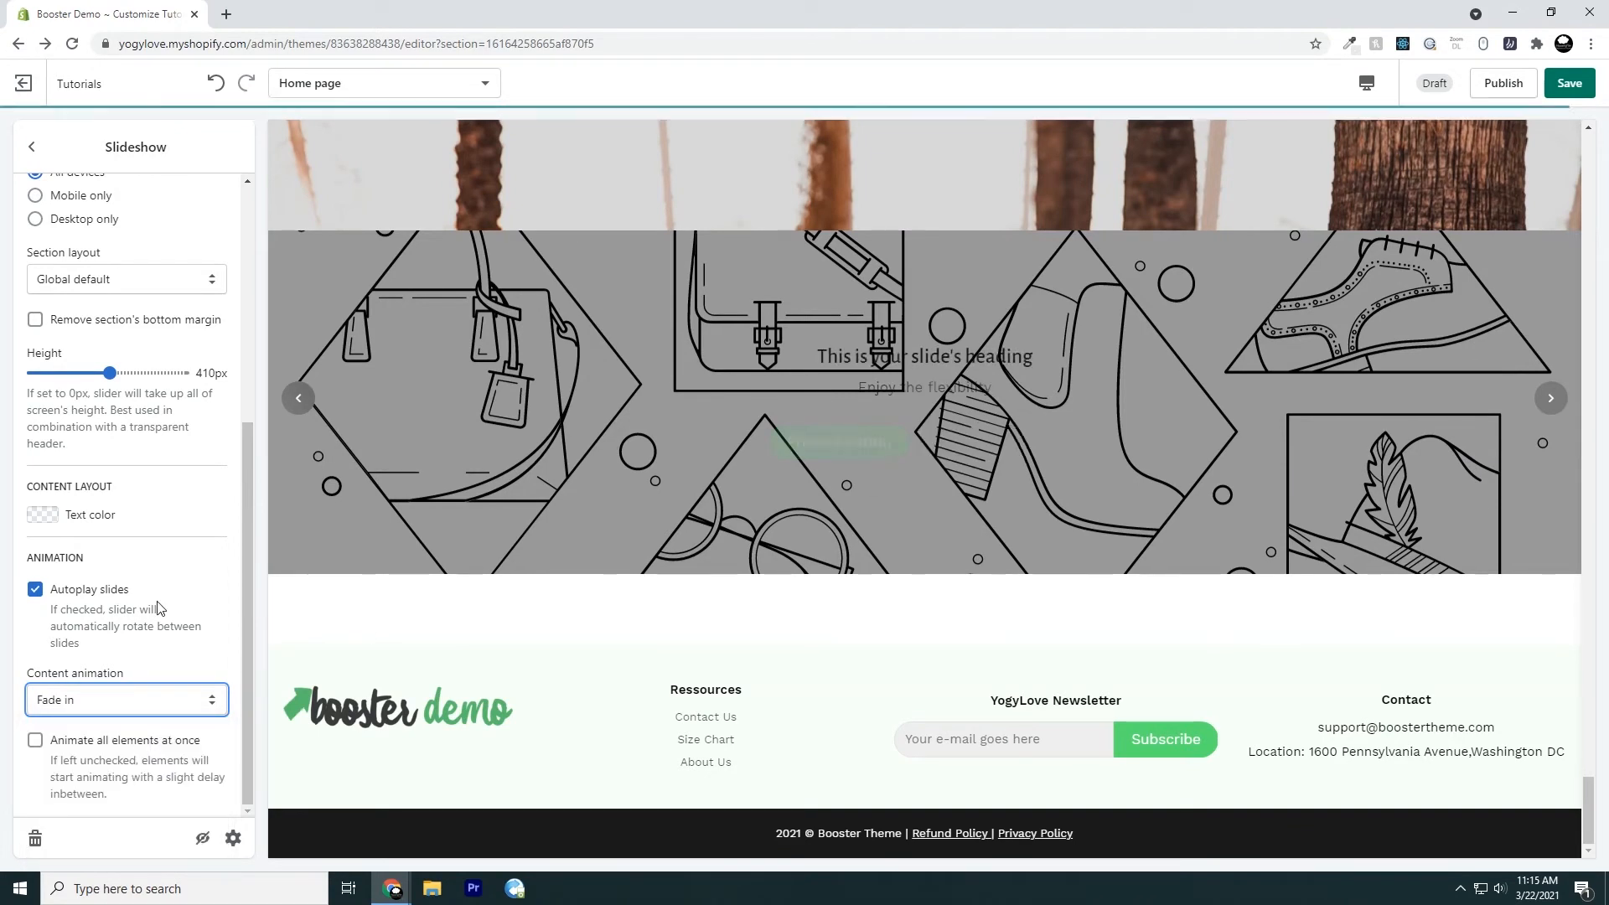
click(155, 700)
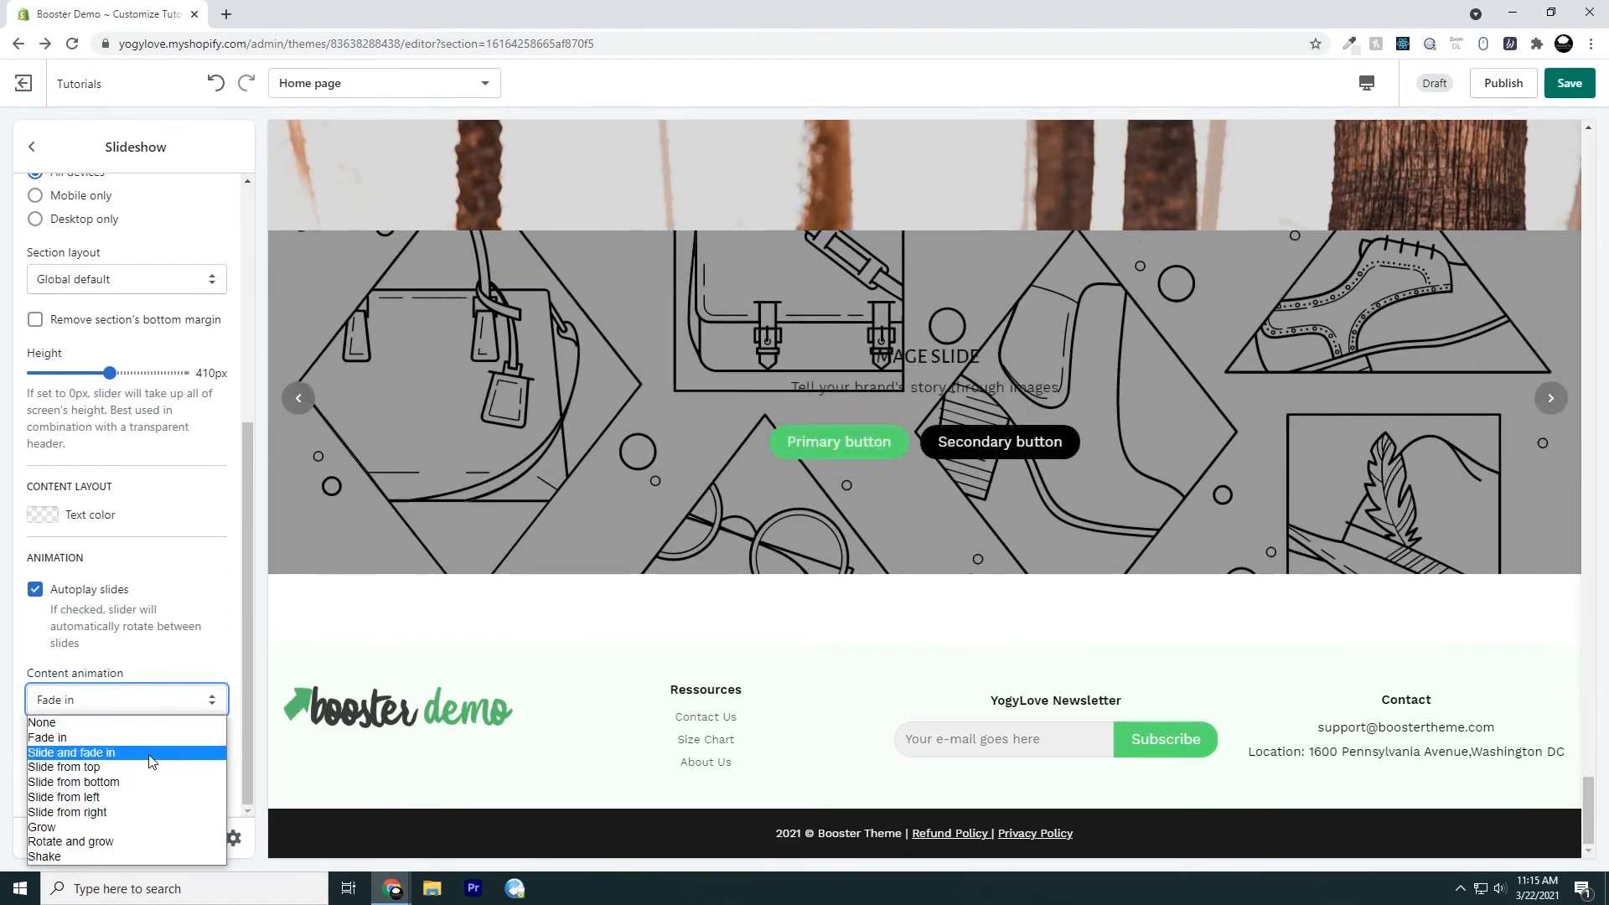
click(152, 753)
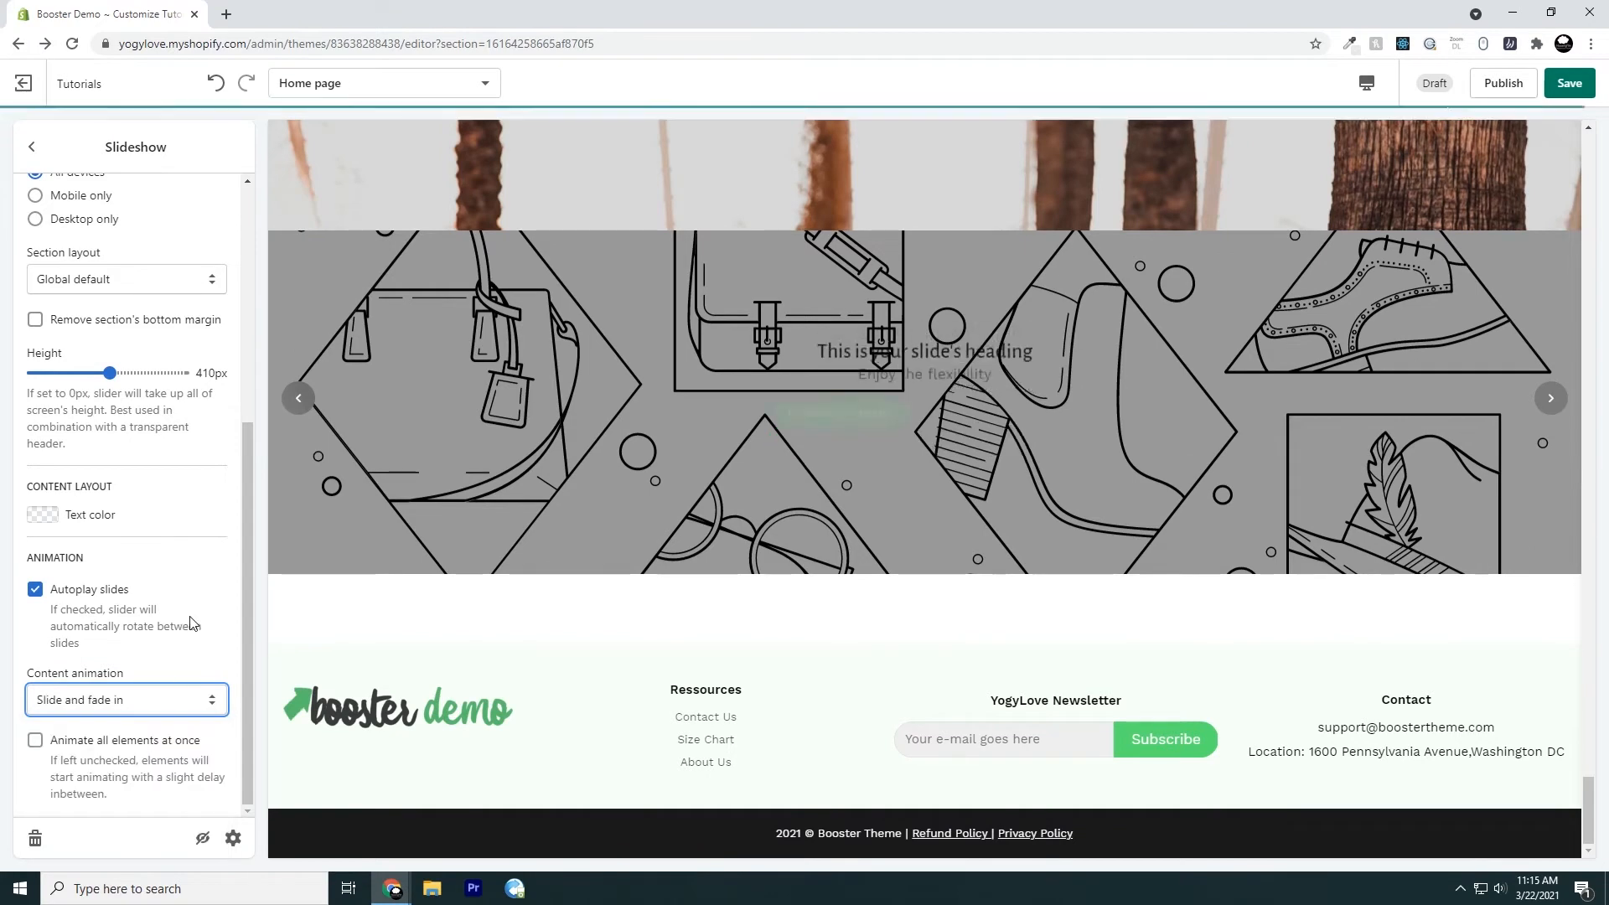
click(172, 700)
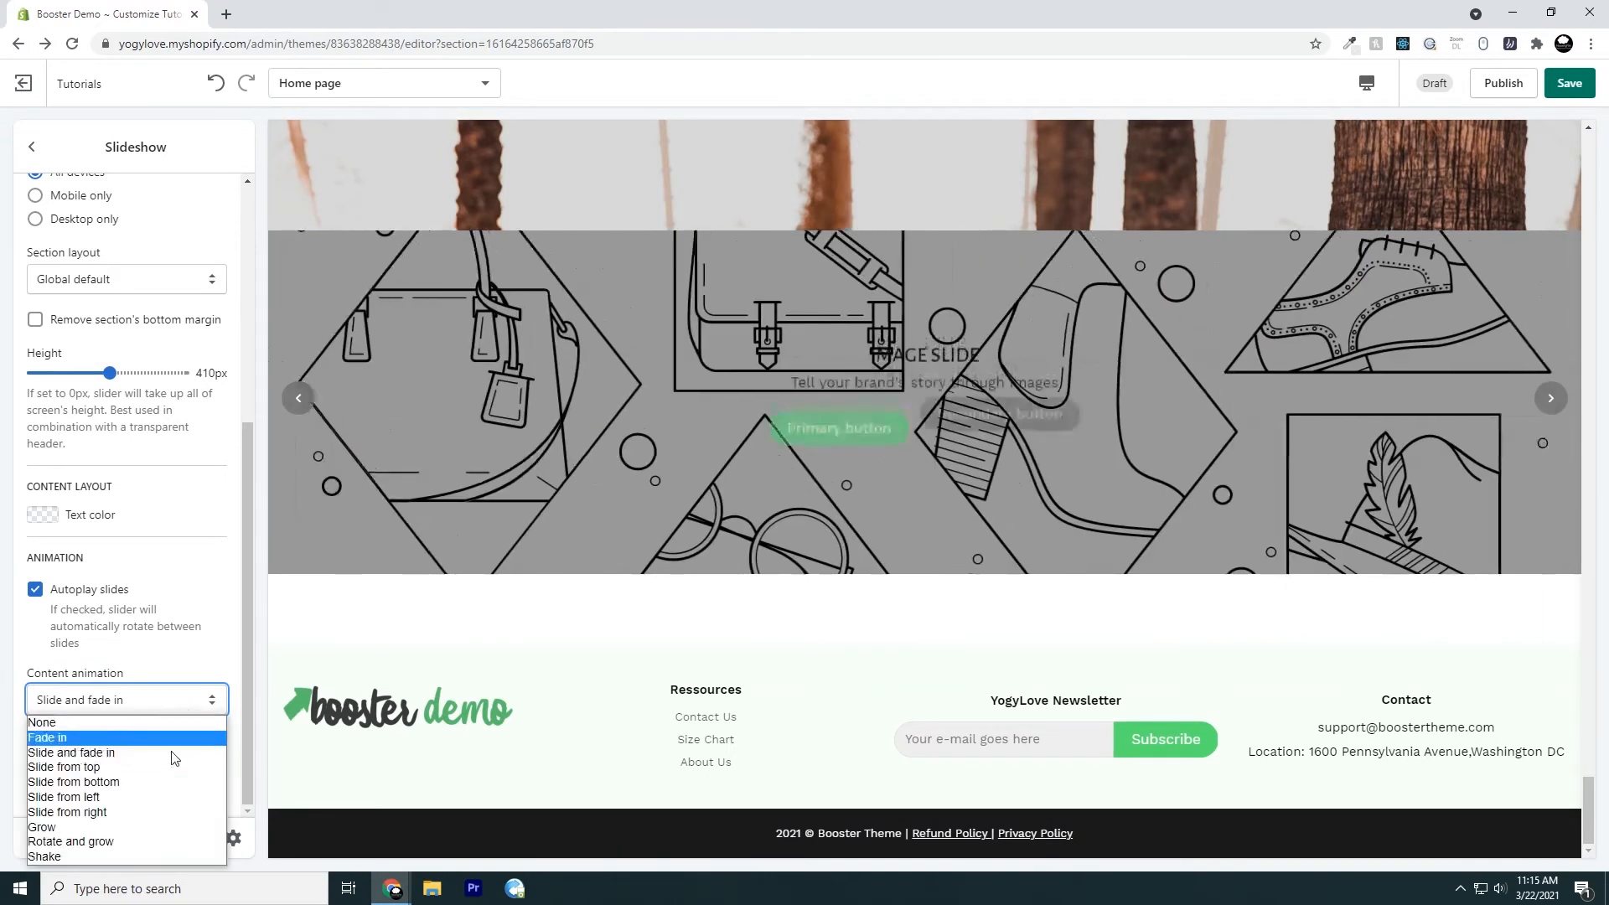
click(177, 772)
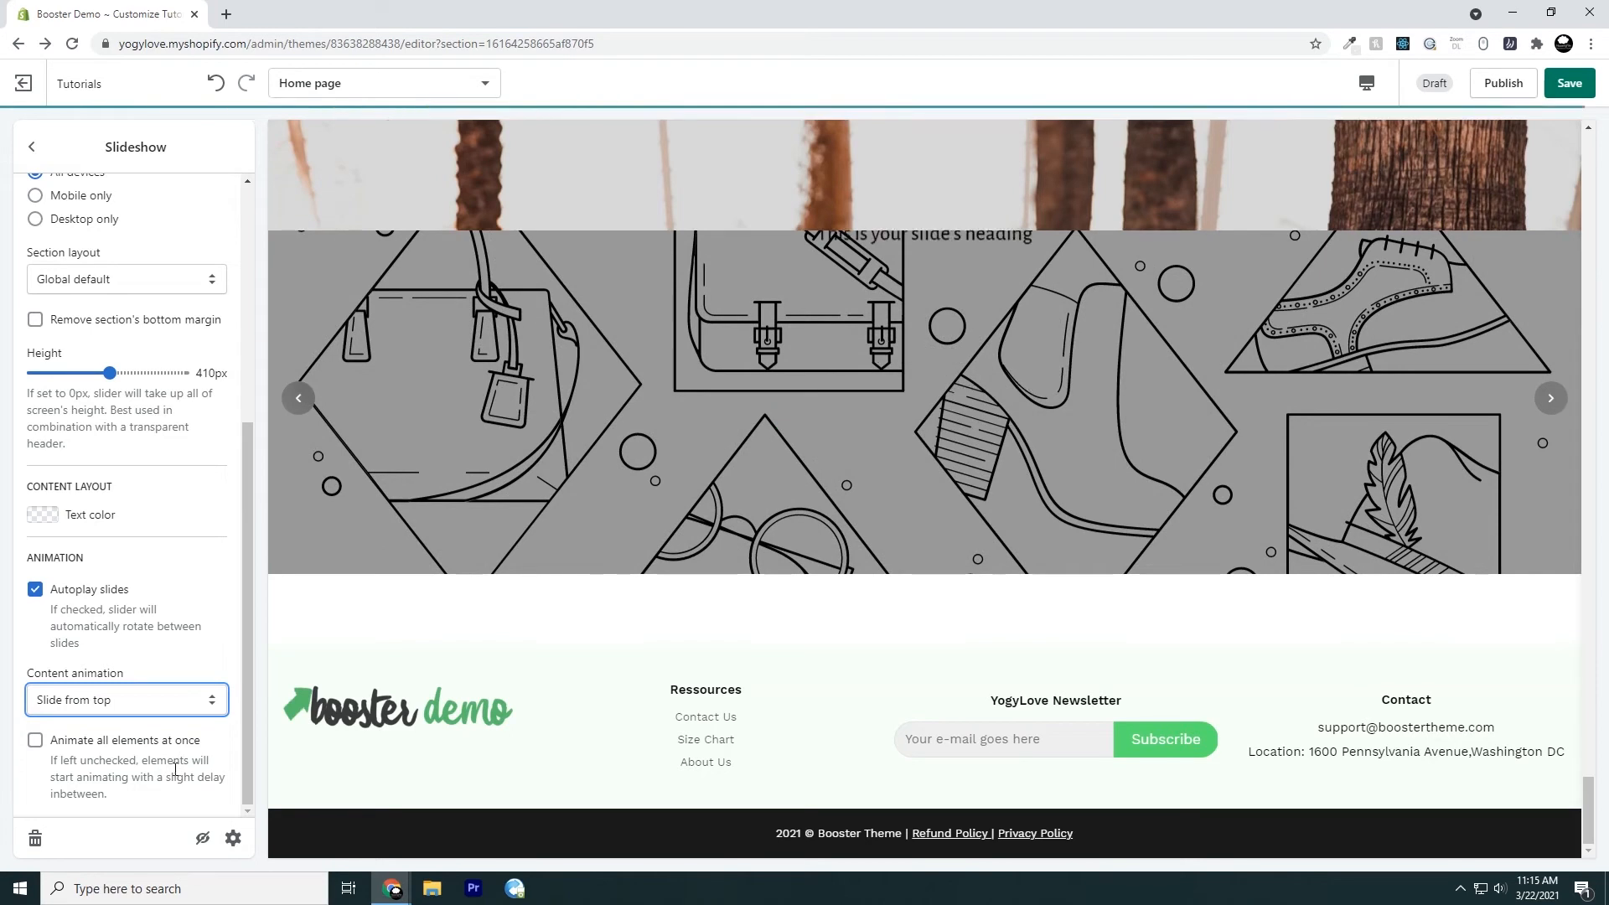
Try the Slide from bottom, Slide from left and Slide from right content animations on the slideshow
click(148, 702)
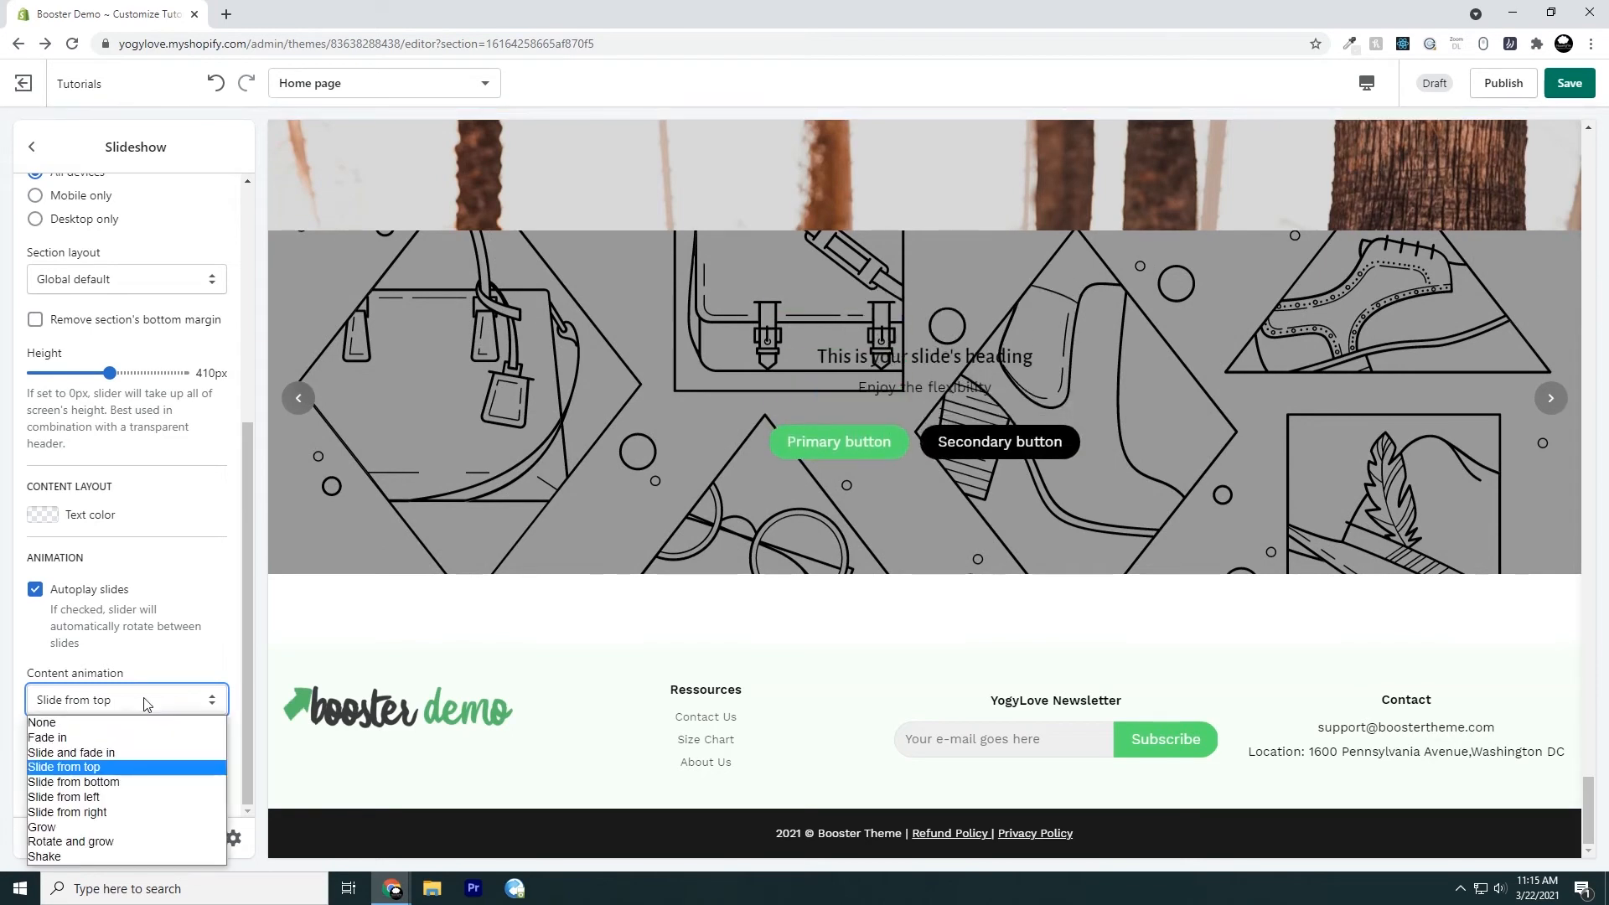
click(147, 783)
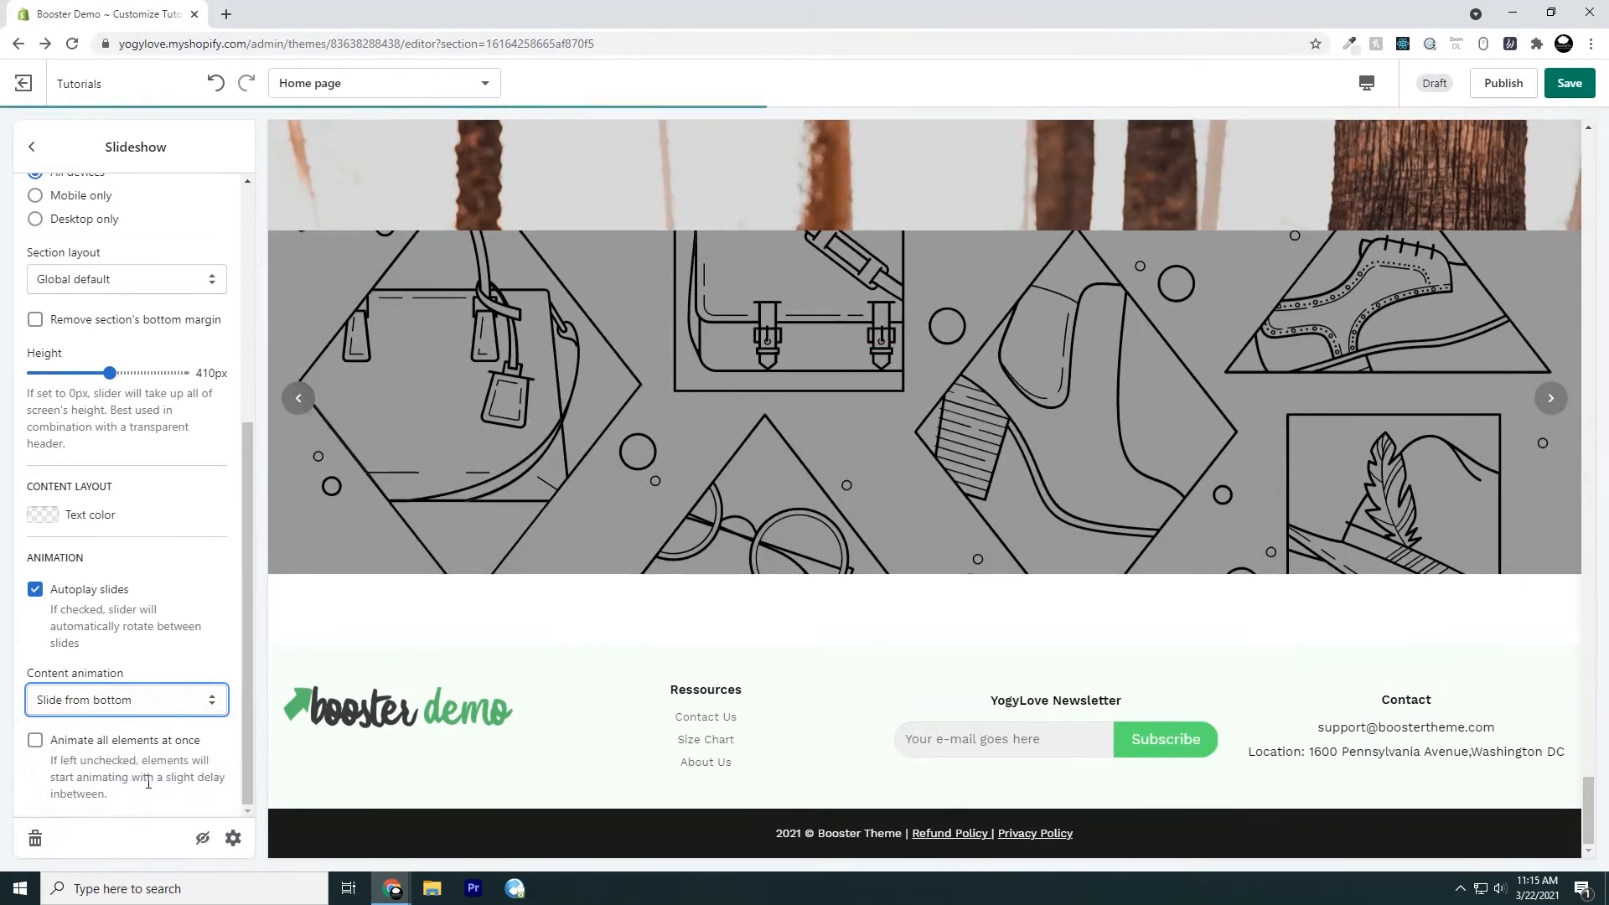
click(151, 702)
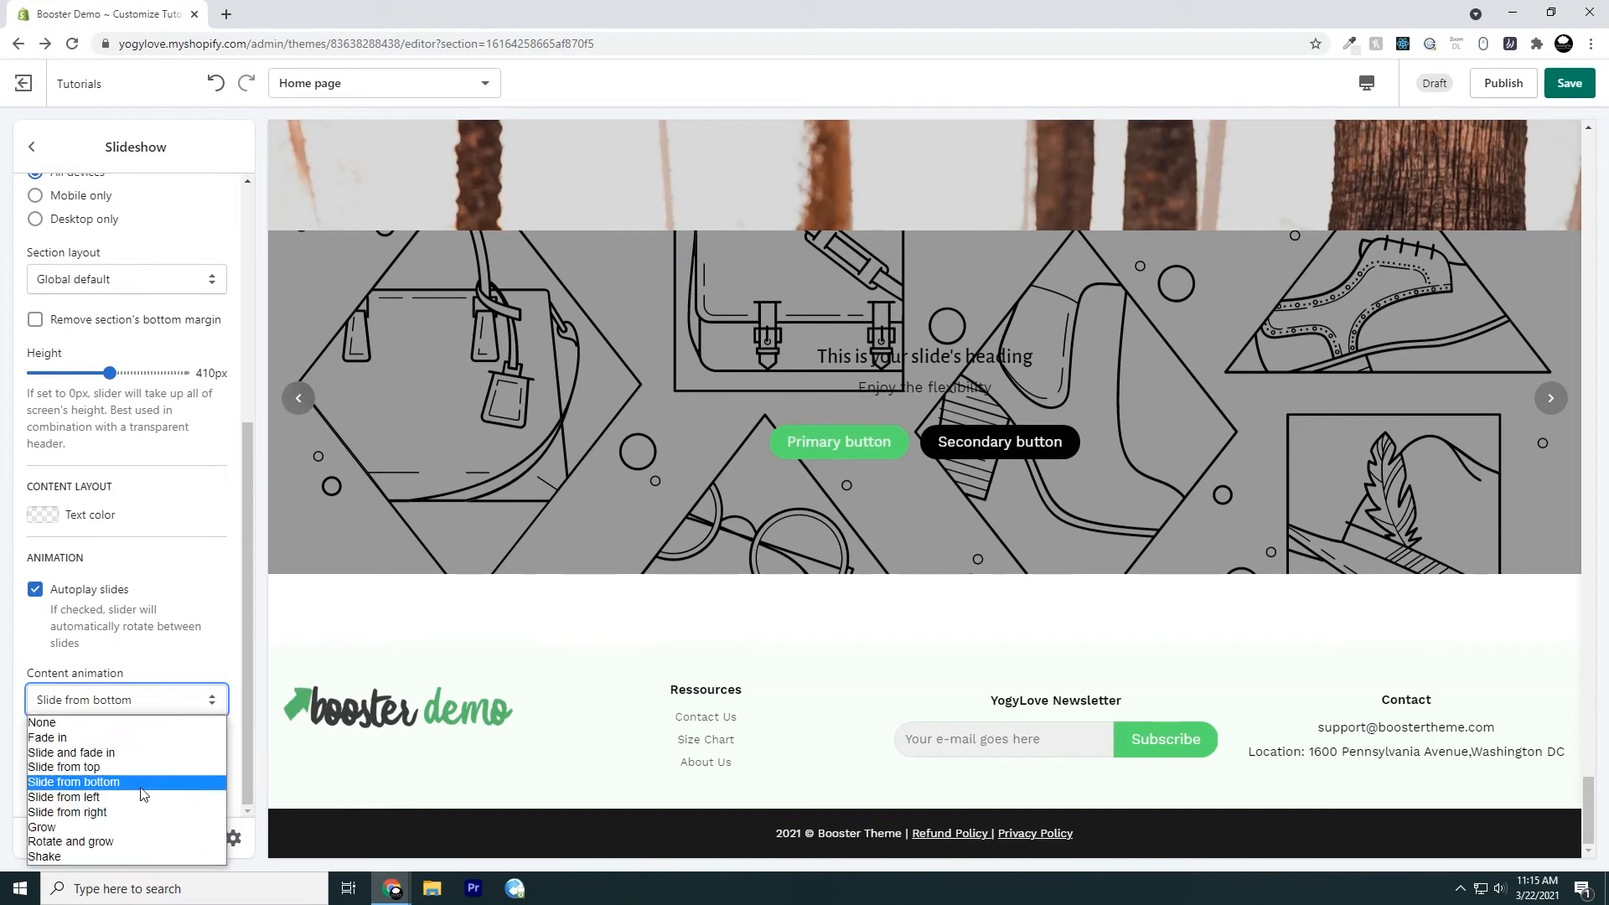
click(142, 799)
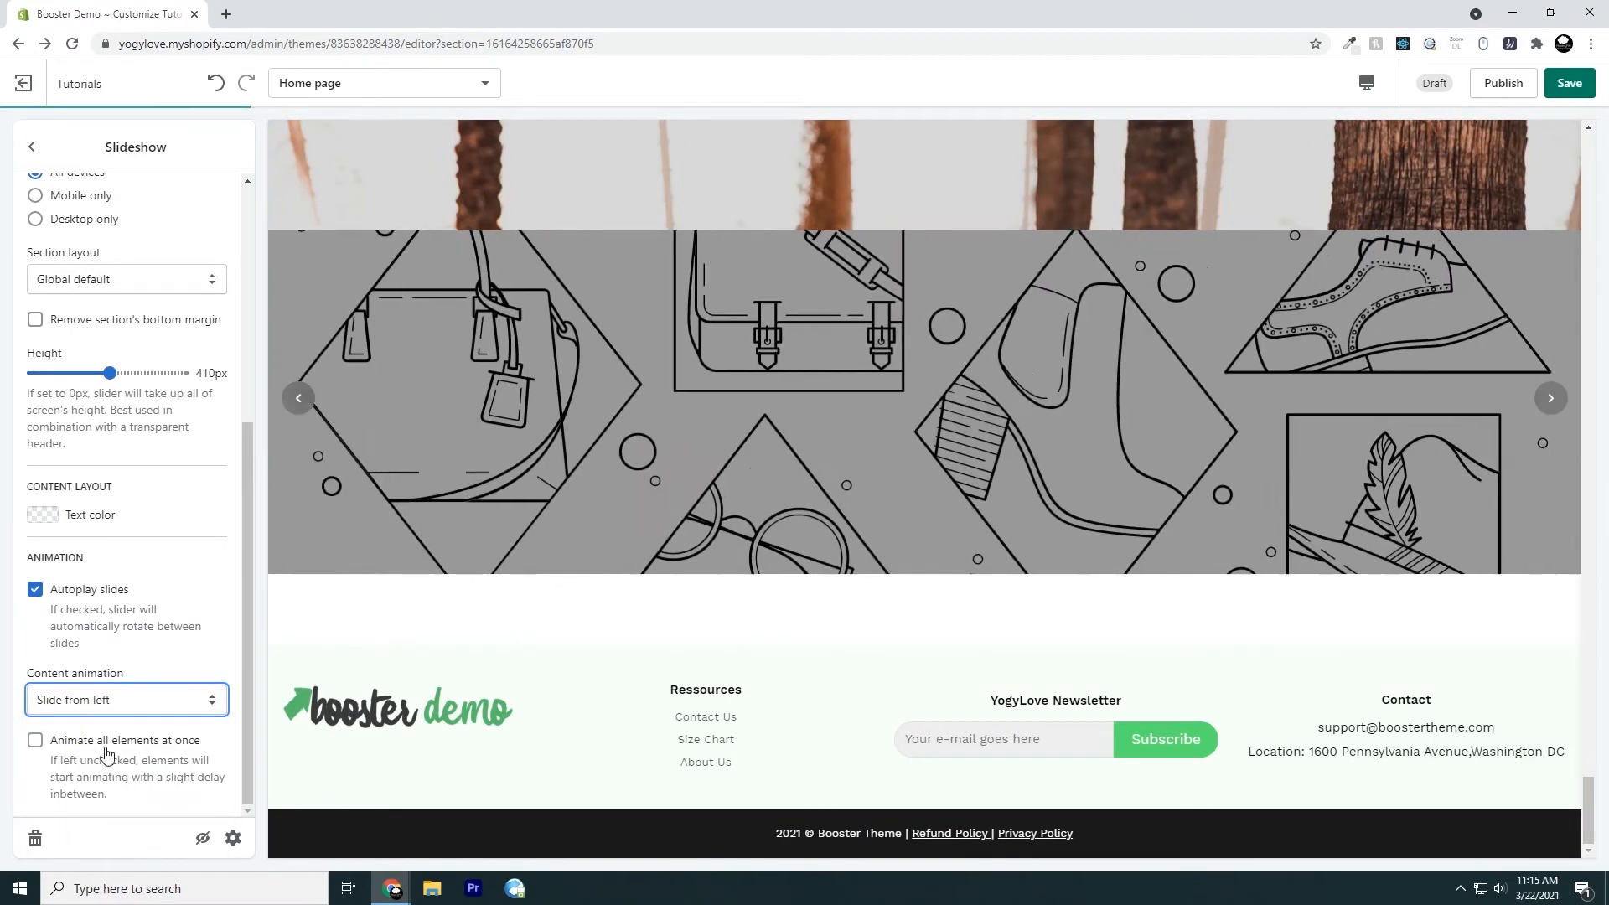
click(152, 704)
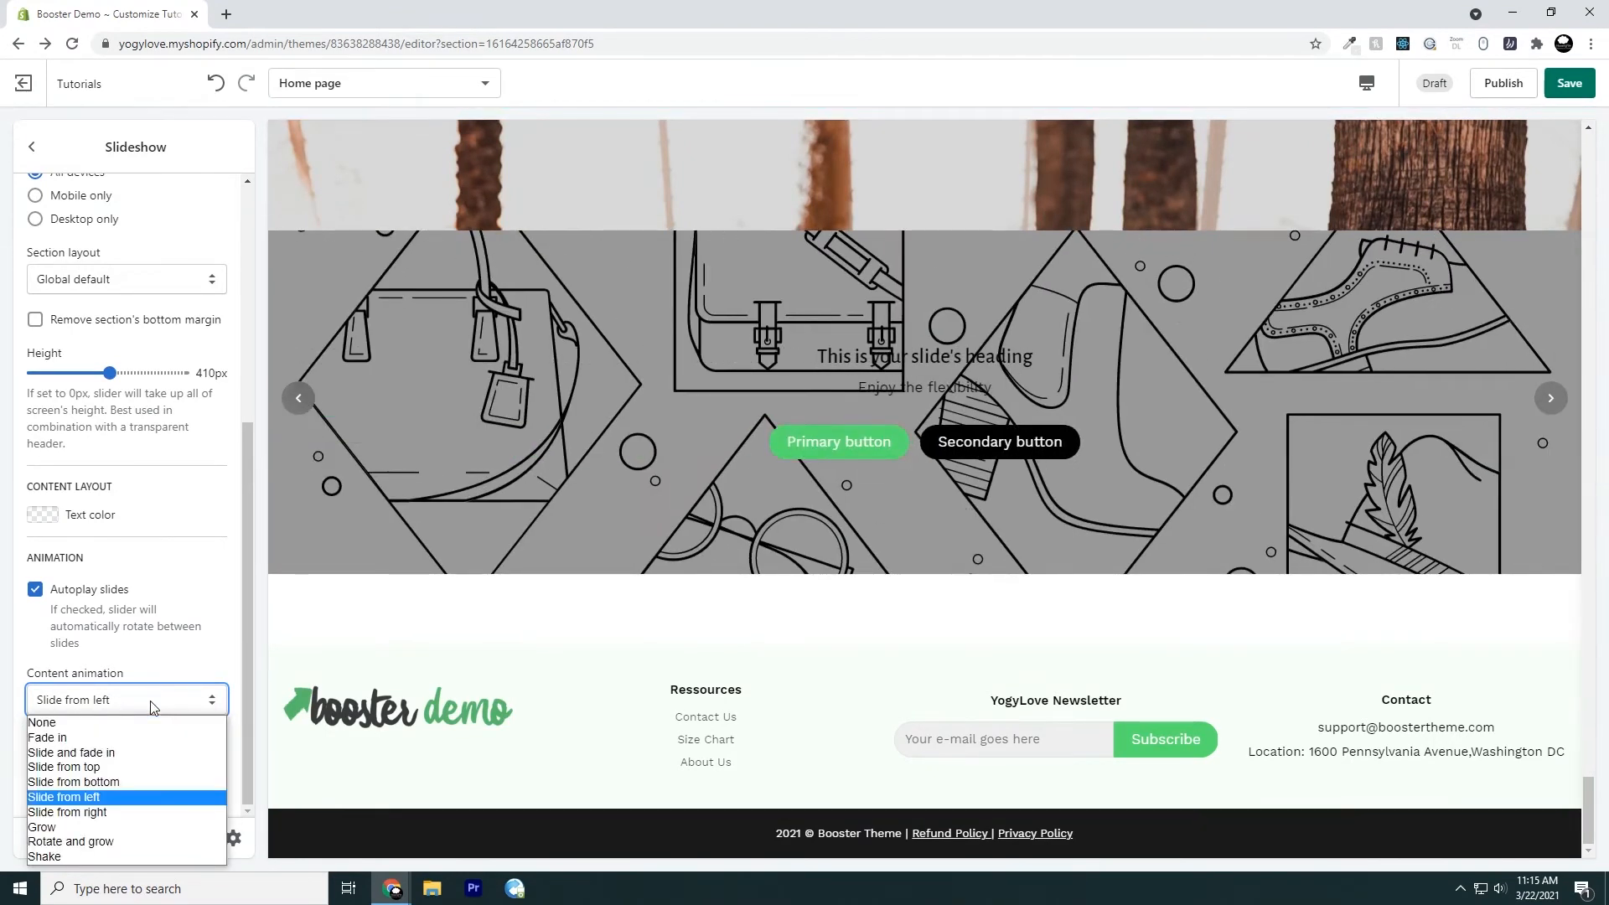
click(148, 812)
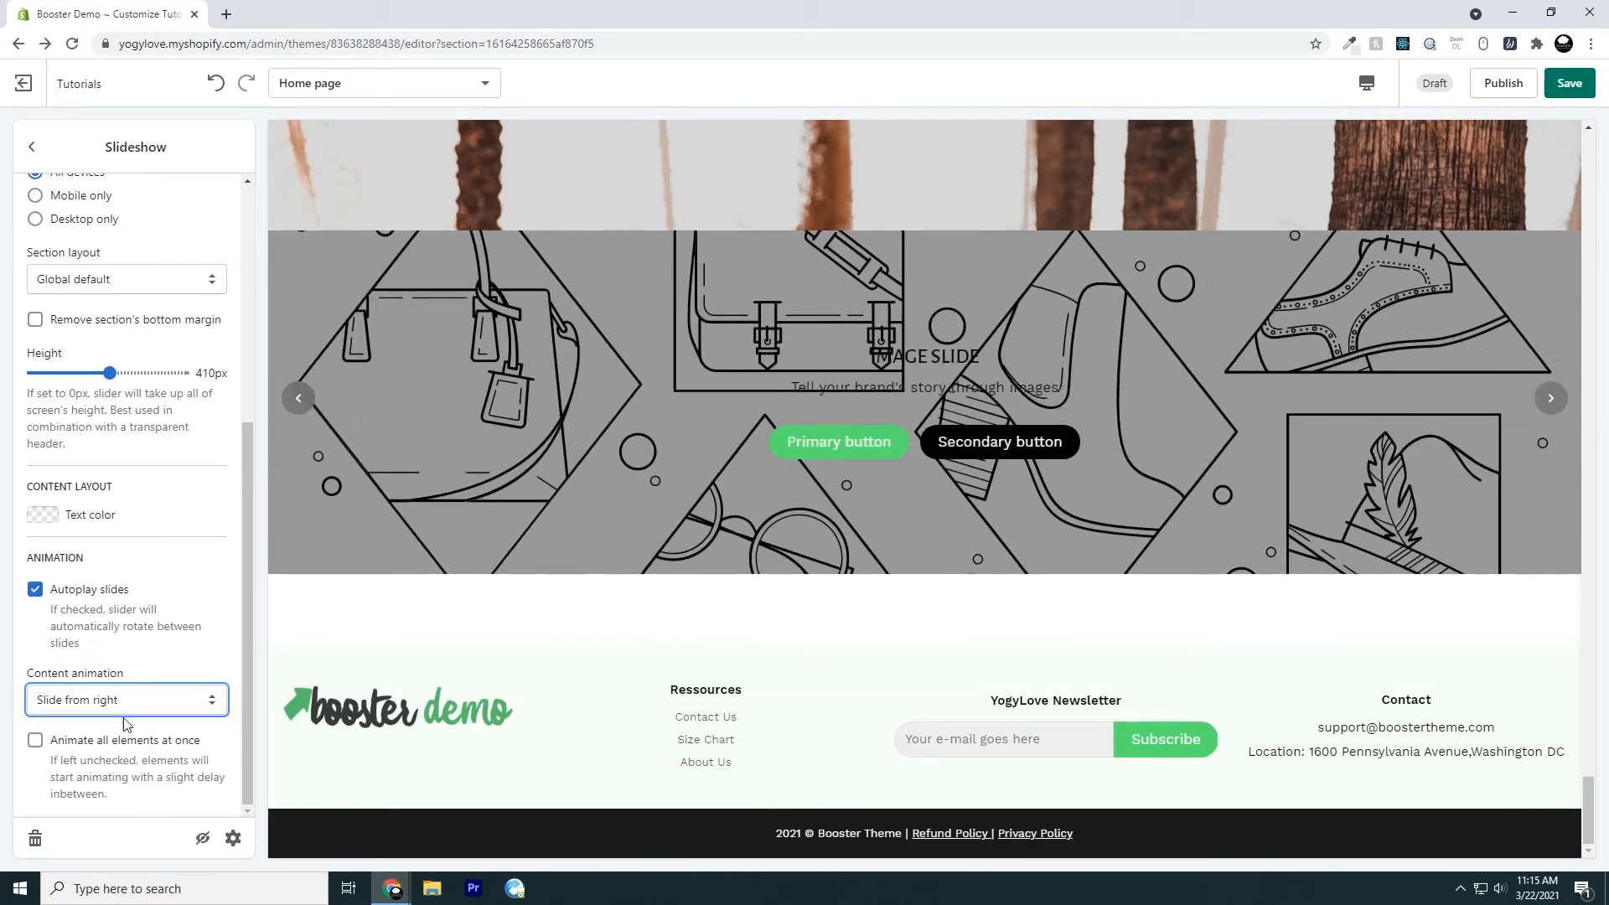
Try the Grow and Rotate and grow content animations, and set the slideshow's content animation to Shake
click(120, 711)
click(142, 828)
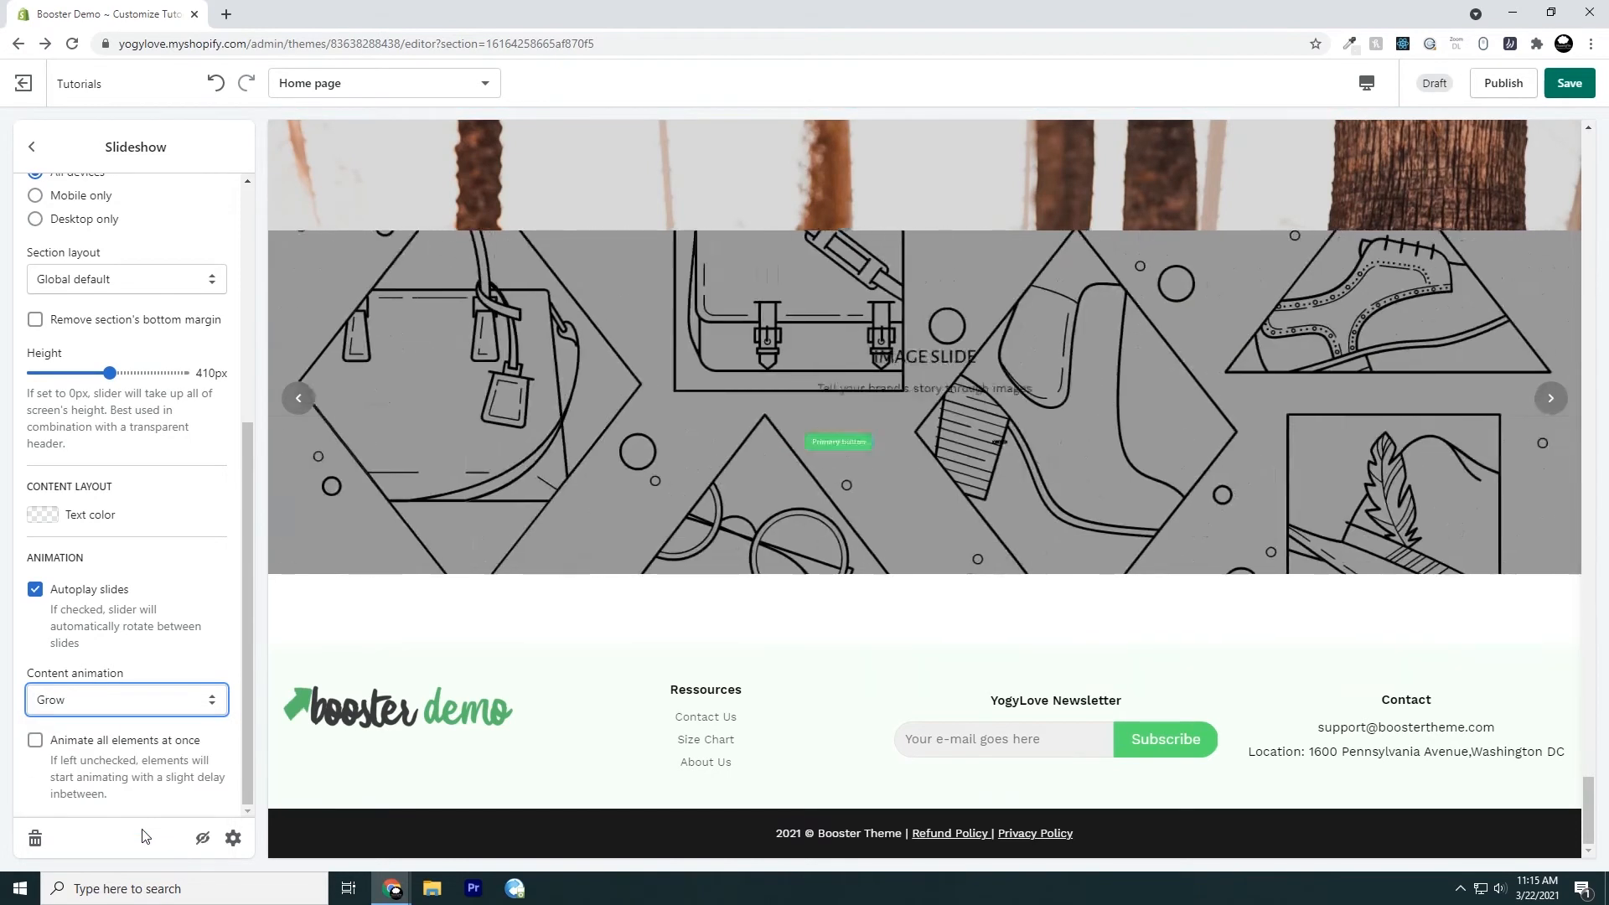
click(128, 712)
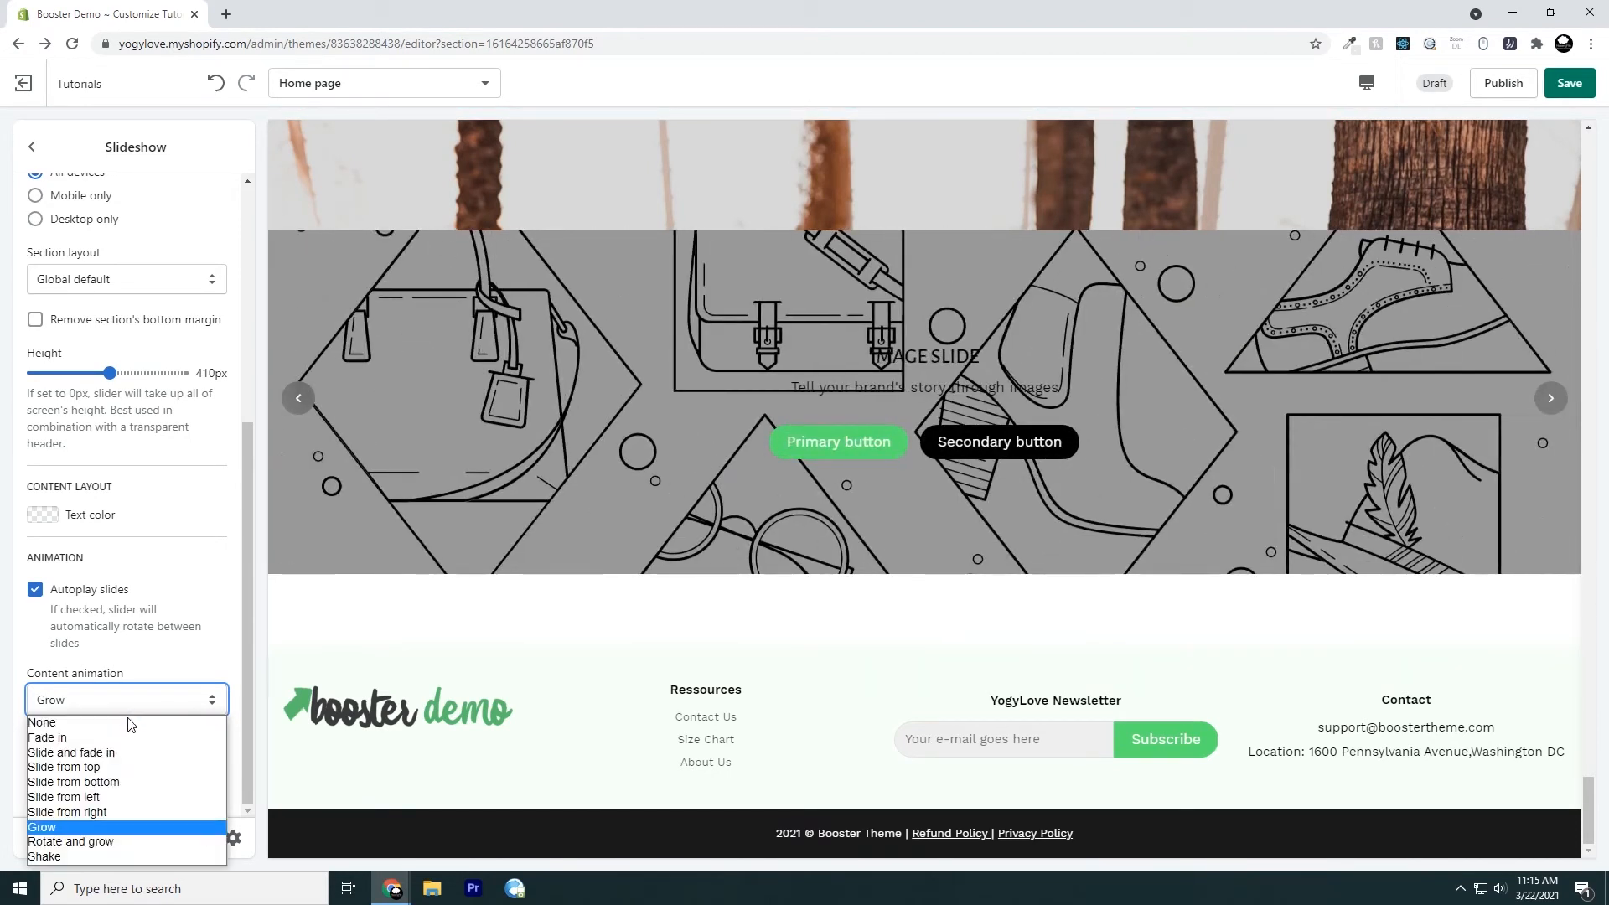
click(87, 842)
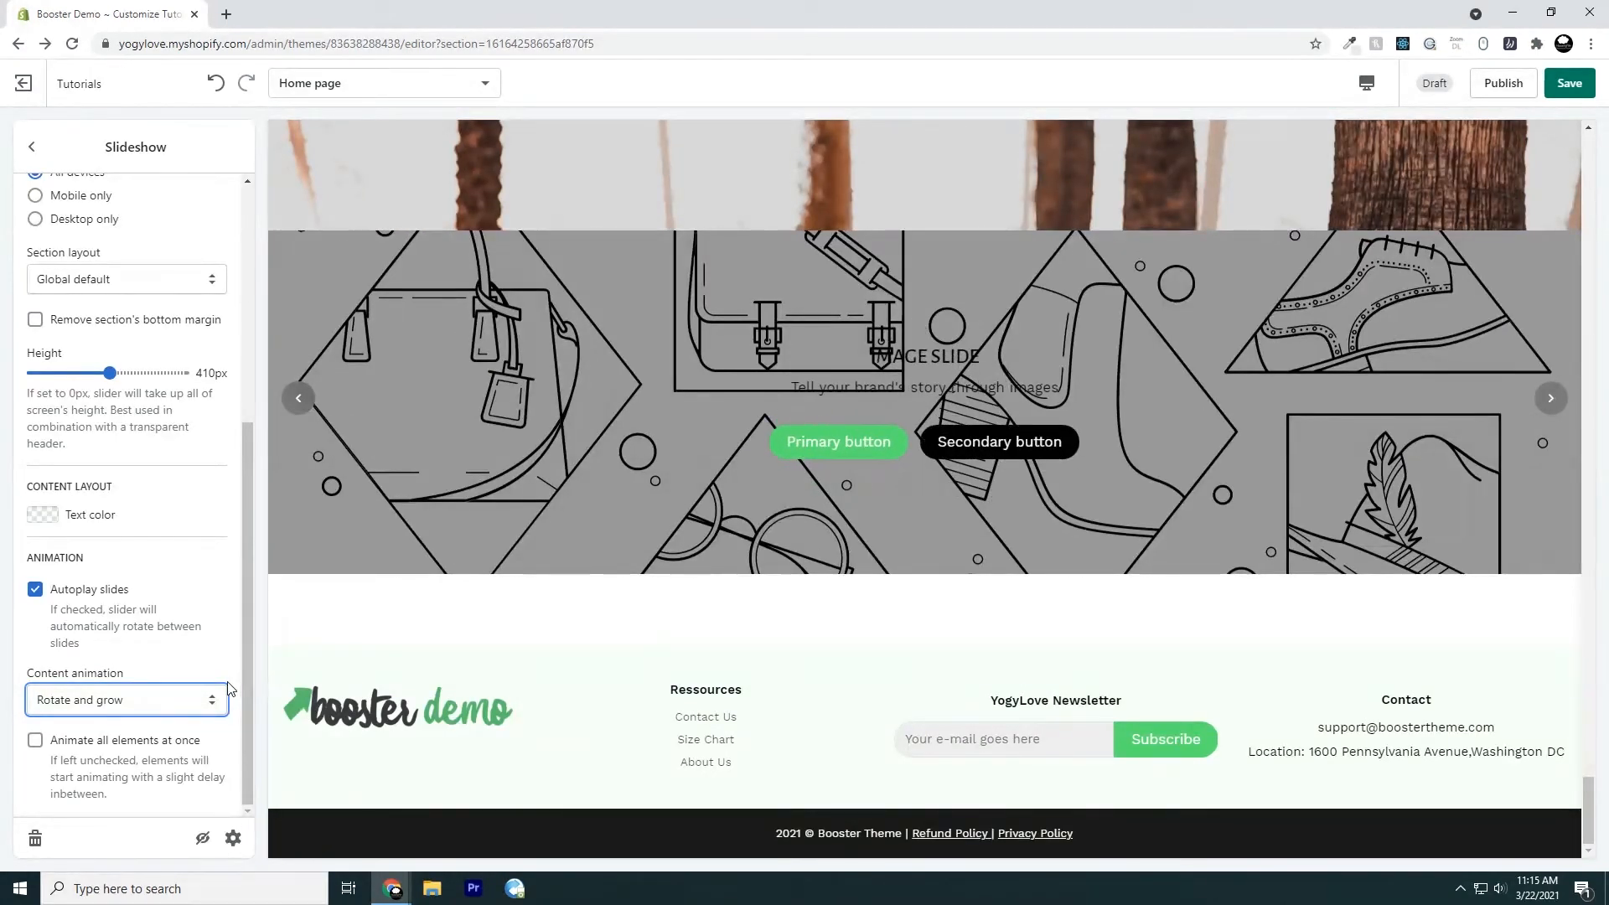
click(173, 704)
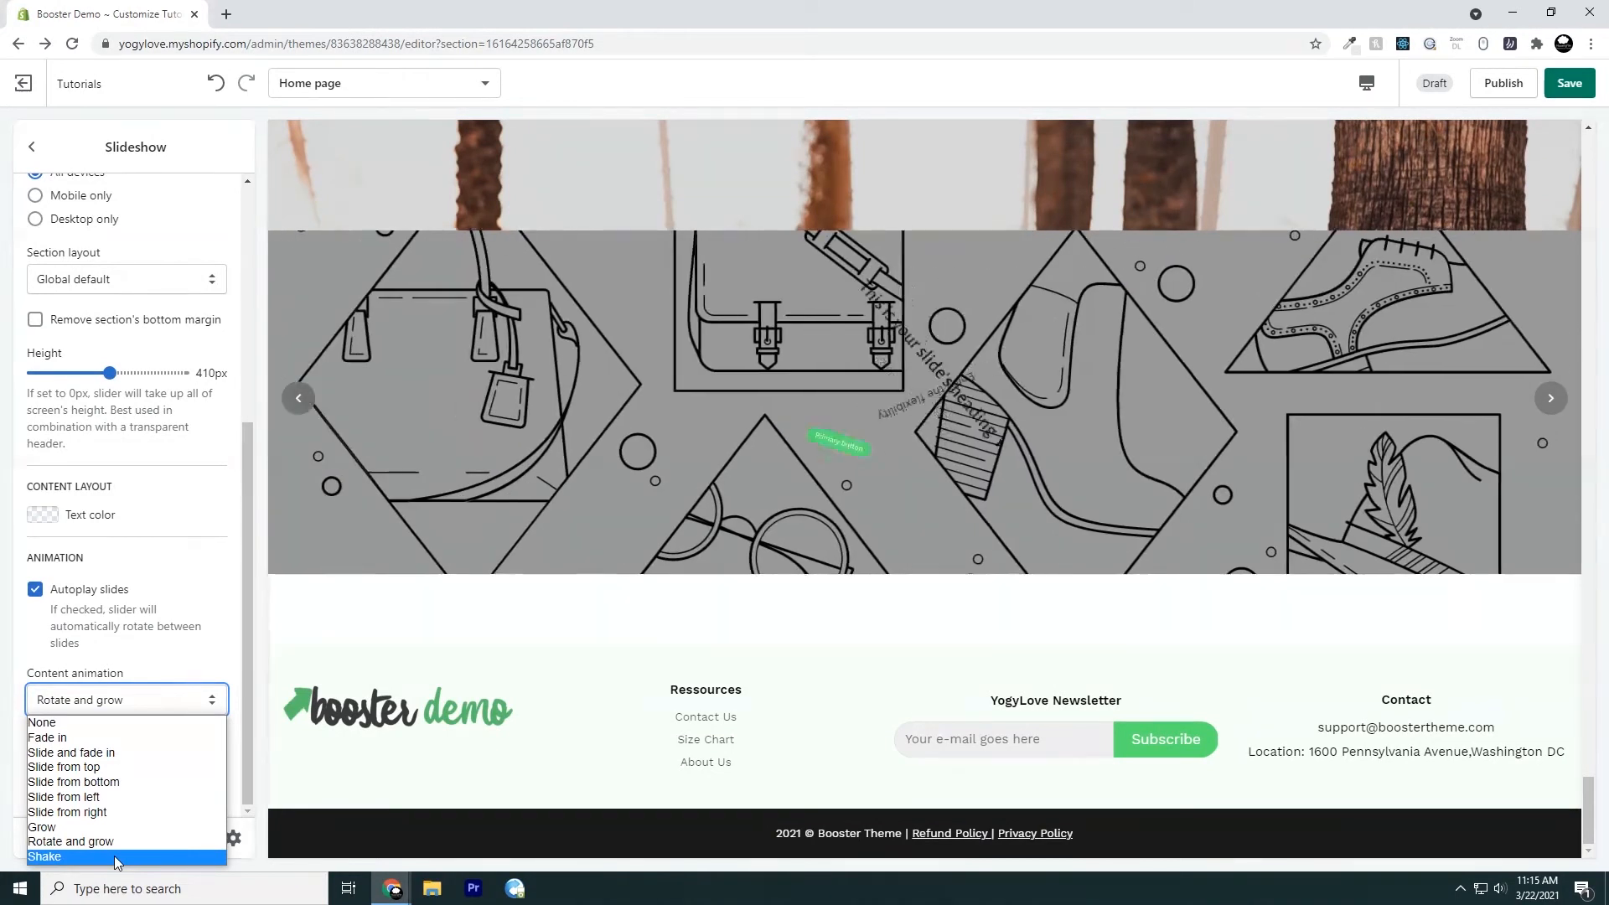
click(114, 856)
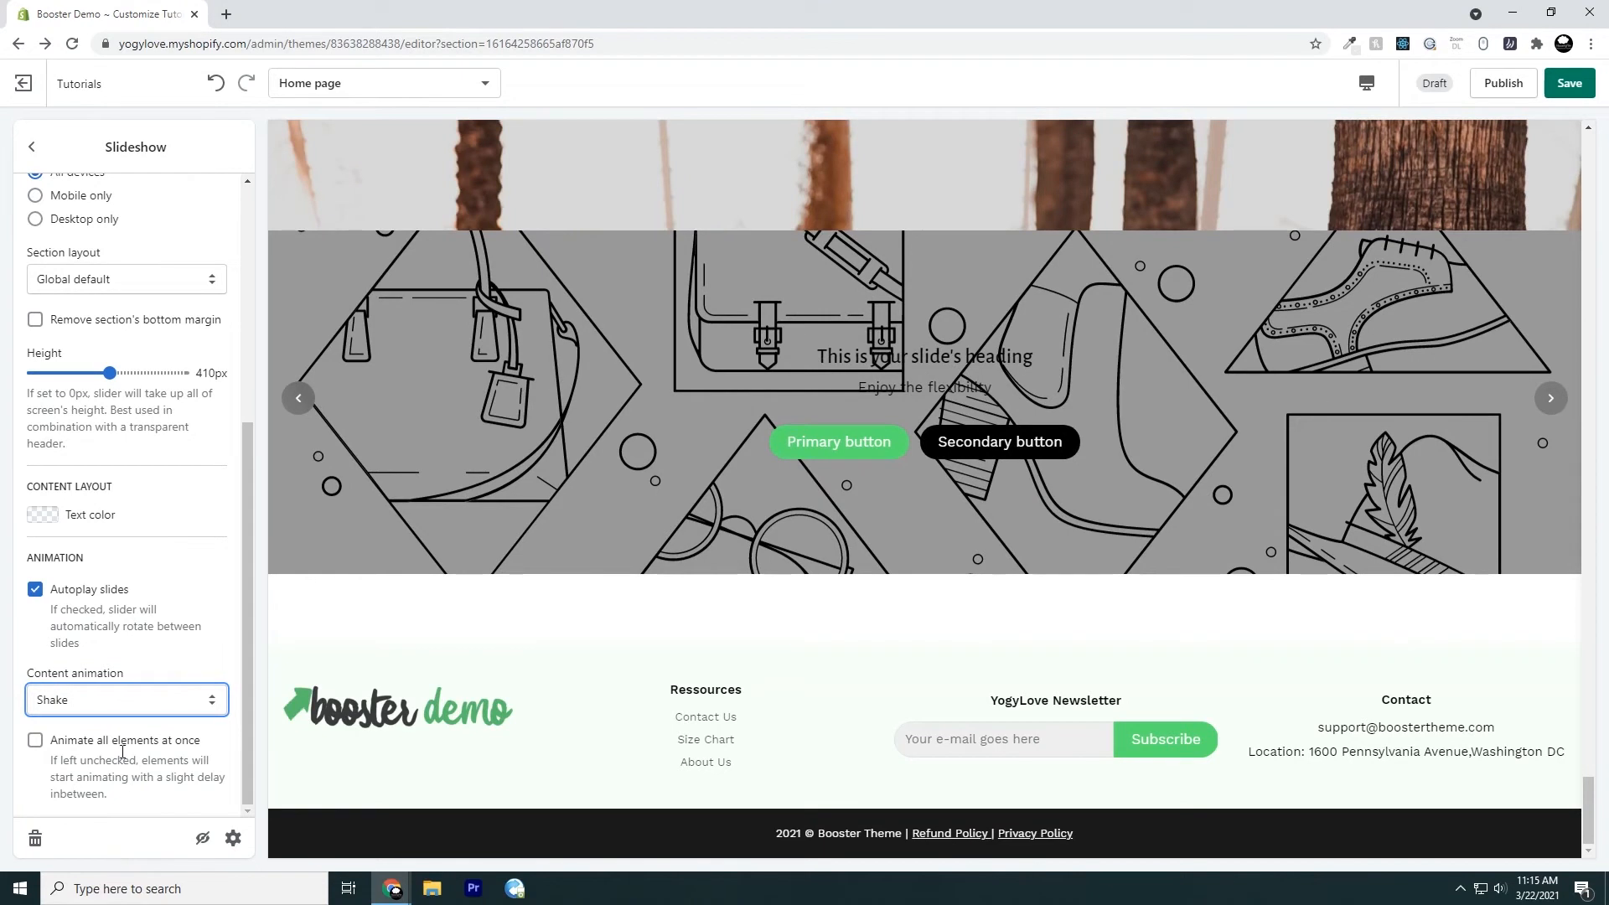
click(123, 709)
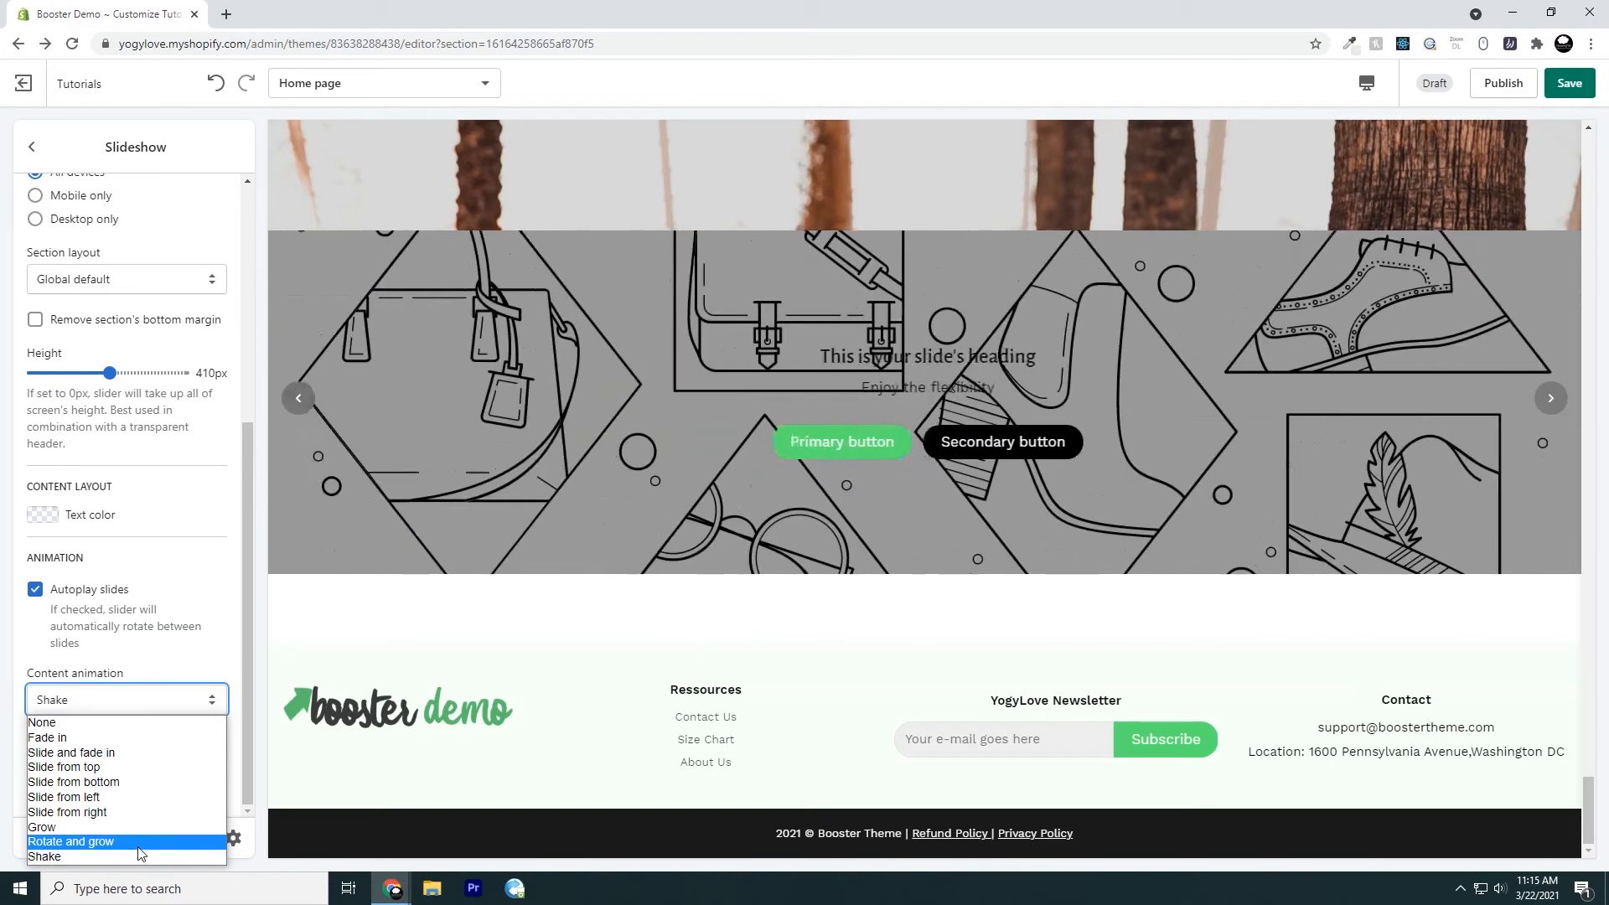
click(202, 659)
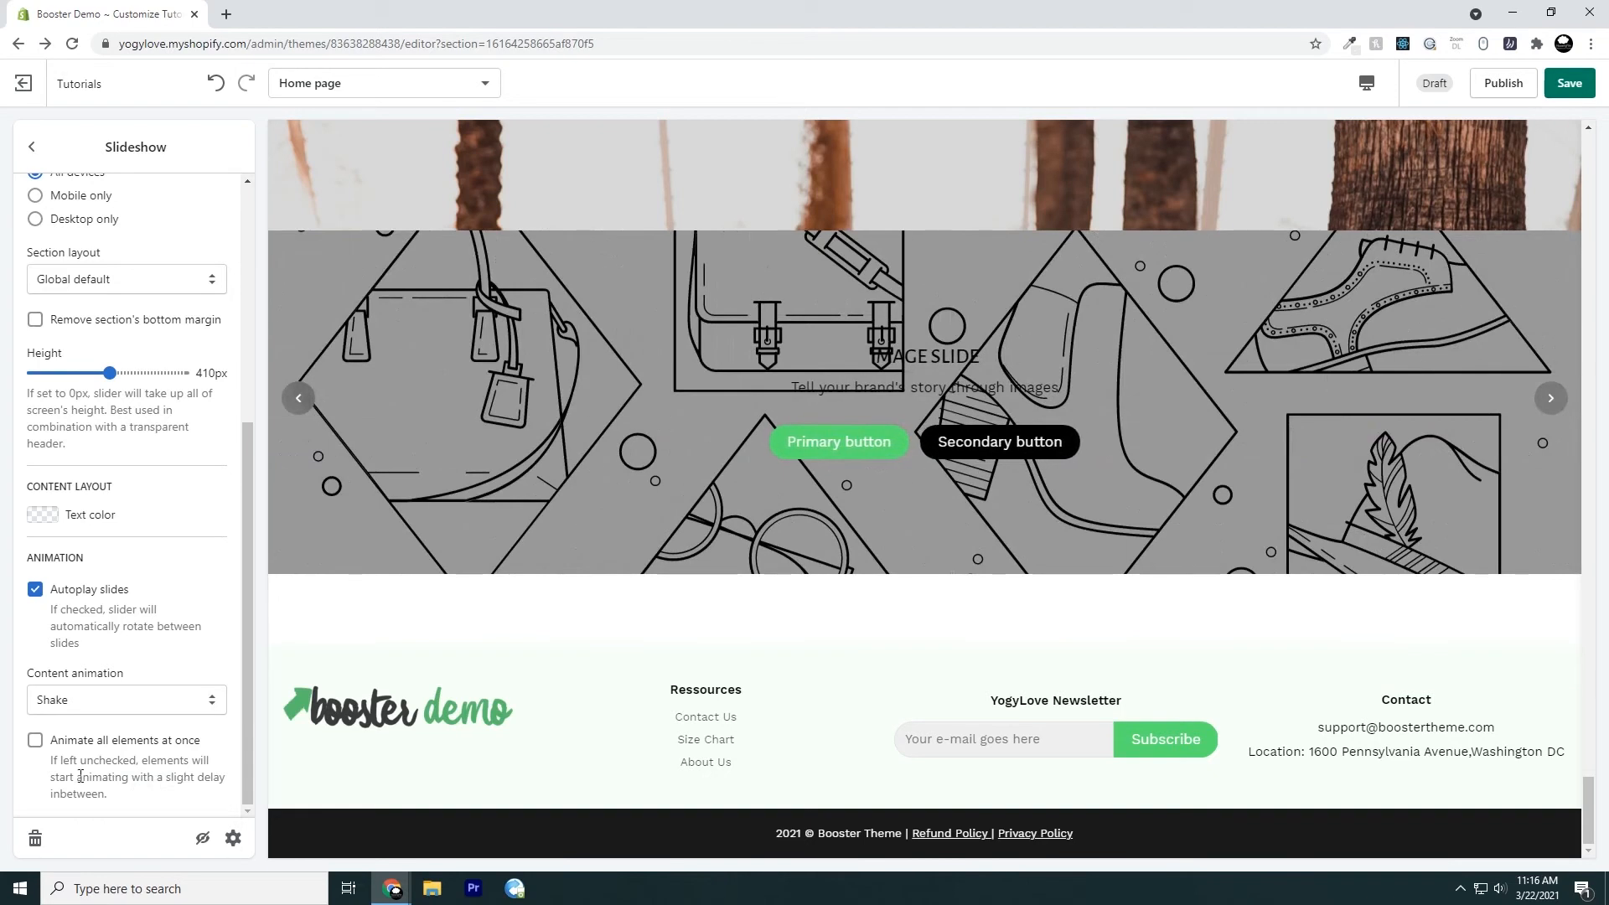
Turn on Animate all elements at once for the slideshow and turn it back off
click(35, 740)
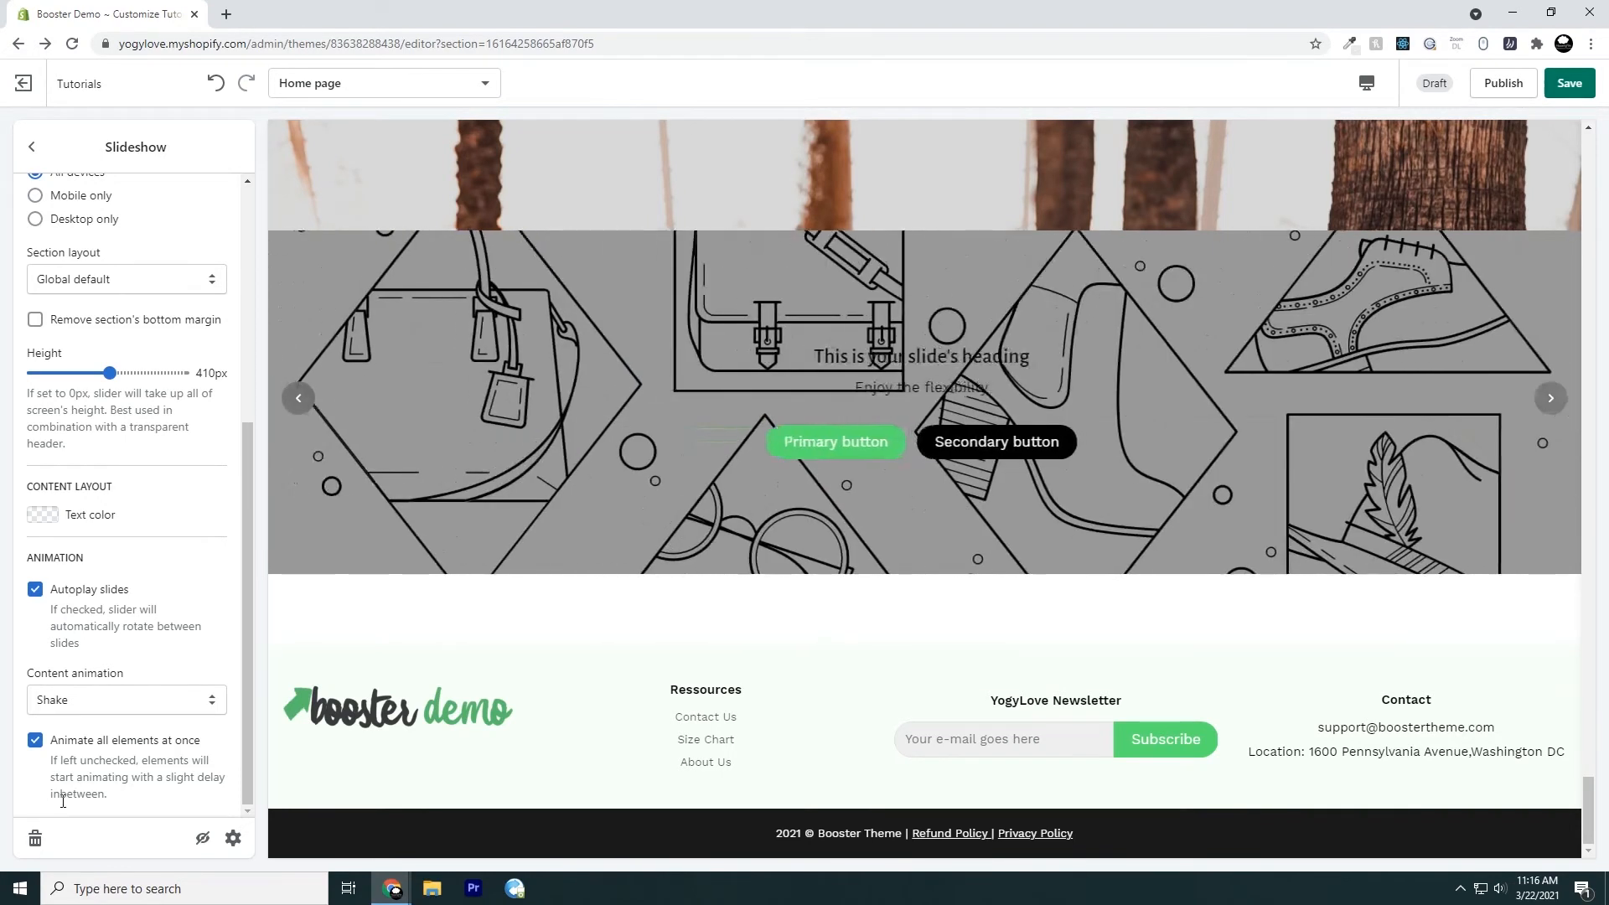
click(35, 741)
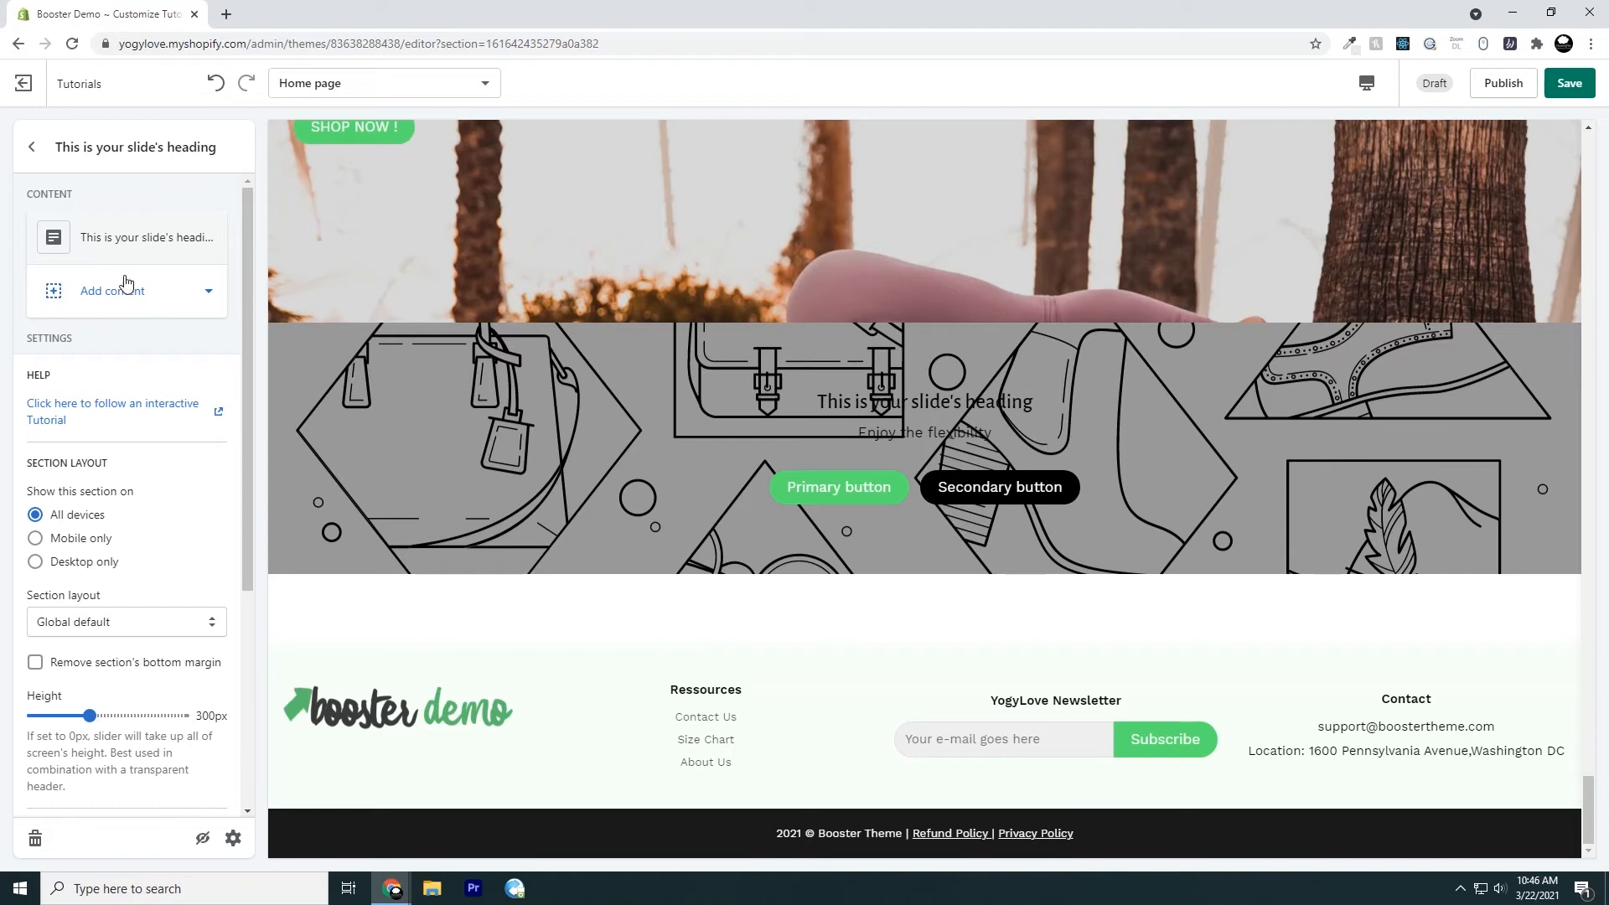
Check which slide types can be added to the slideshow and open the settings of the "This is your slide's heading" slide
click(134, 300)
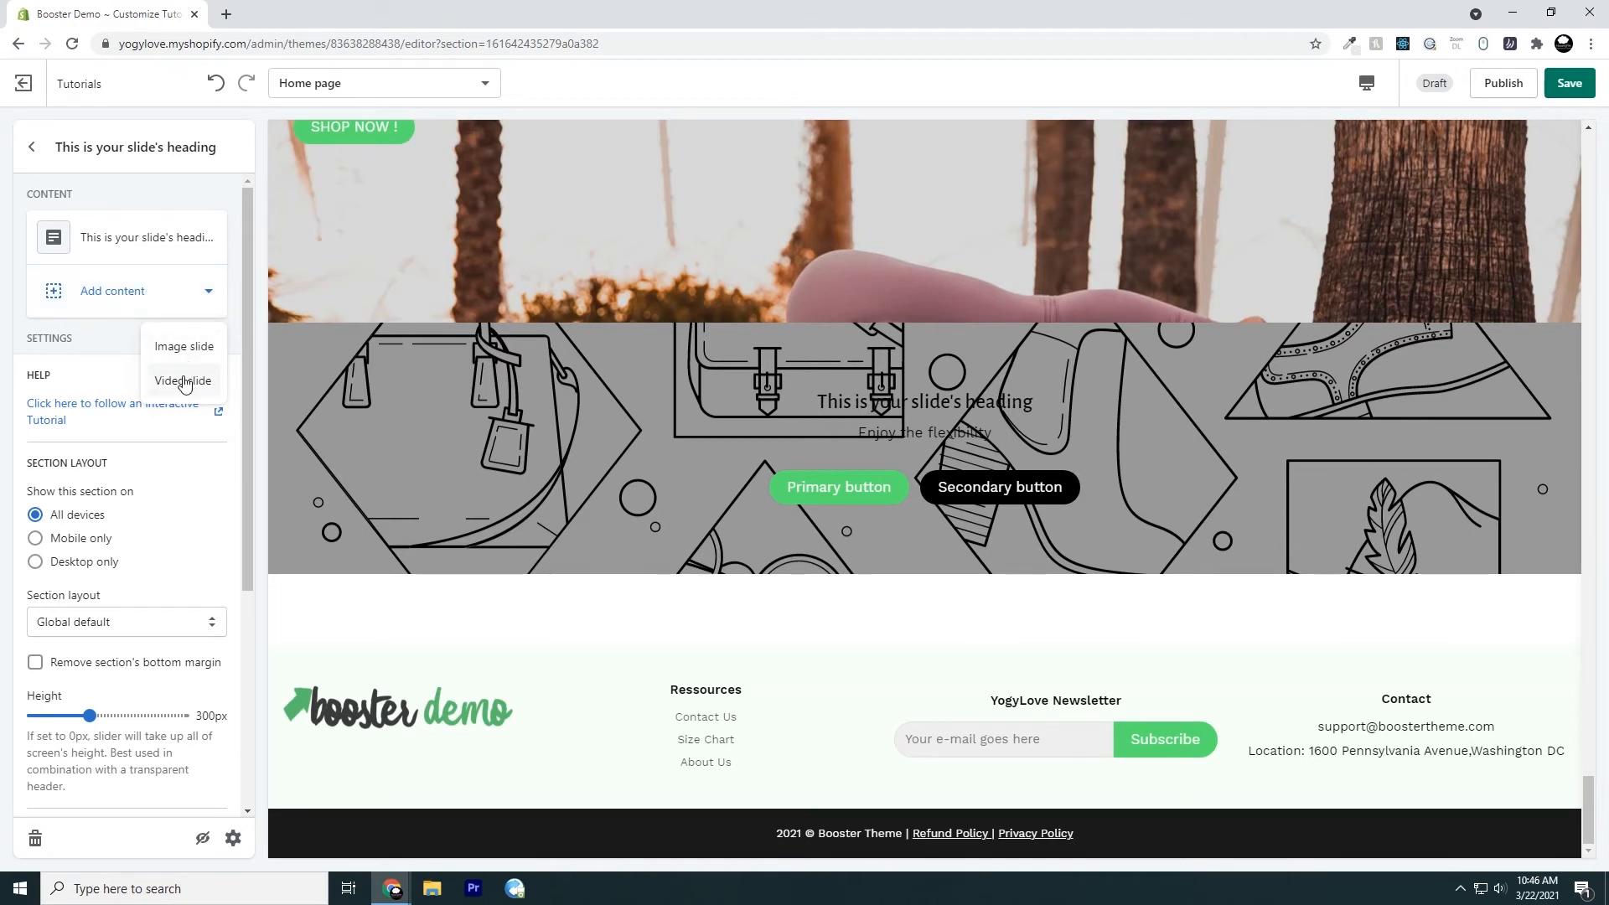
click(125, 350)
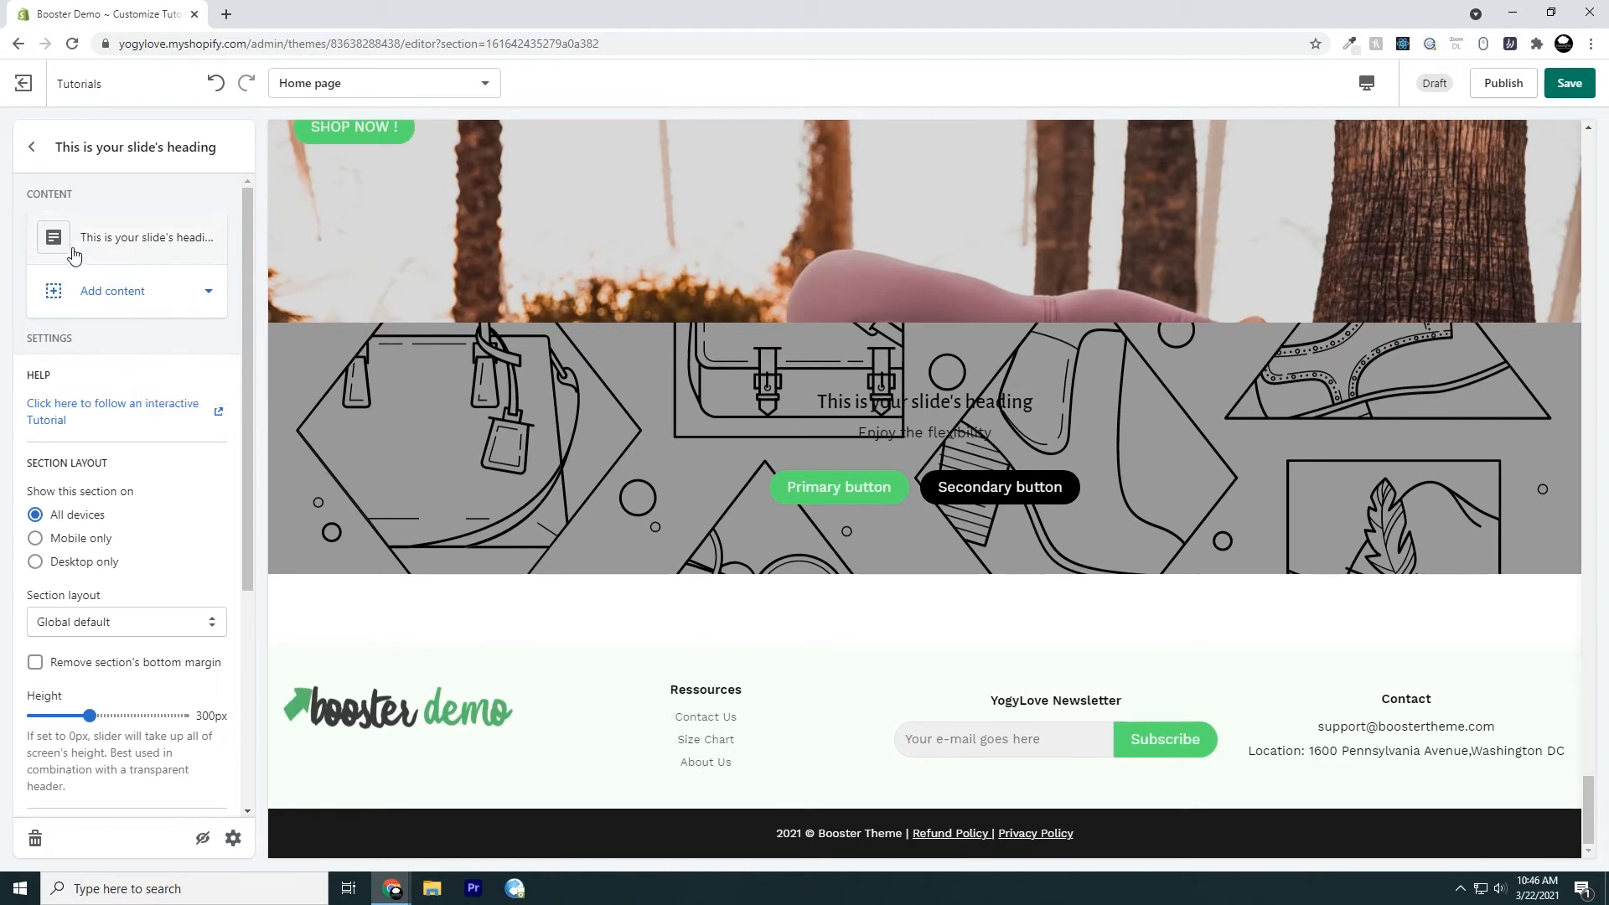
click(117, 245)
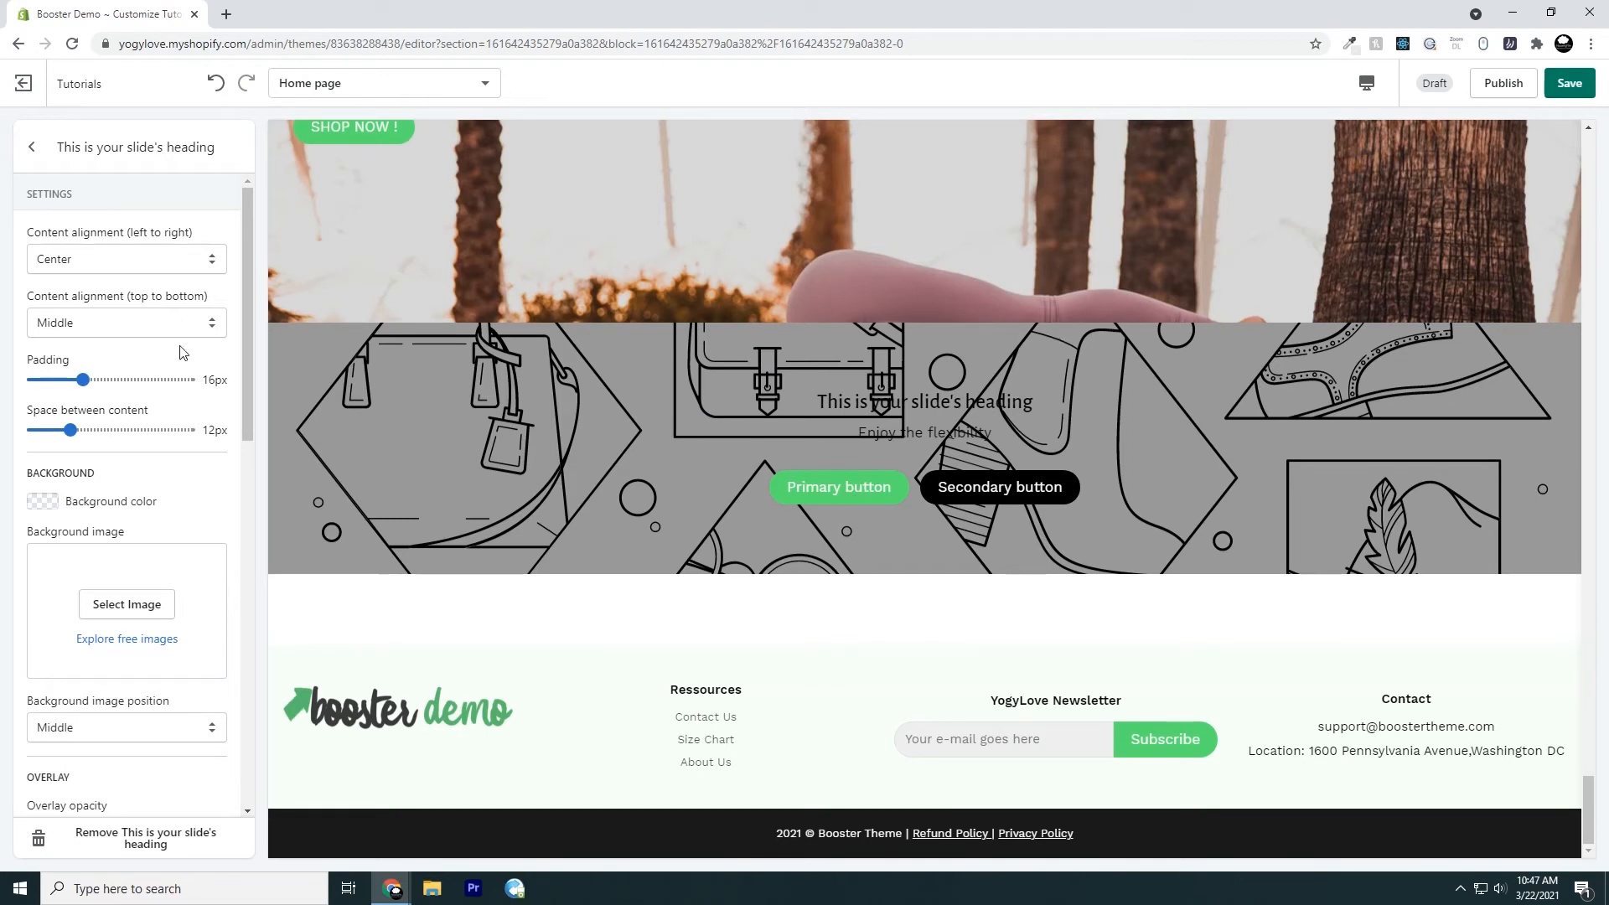
Try Left and Right for the slide's horizontal content alignment and return it to Center
click(140, 266)
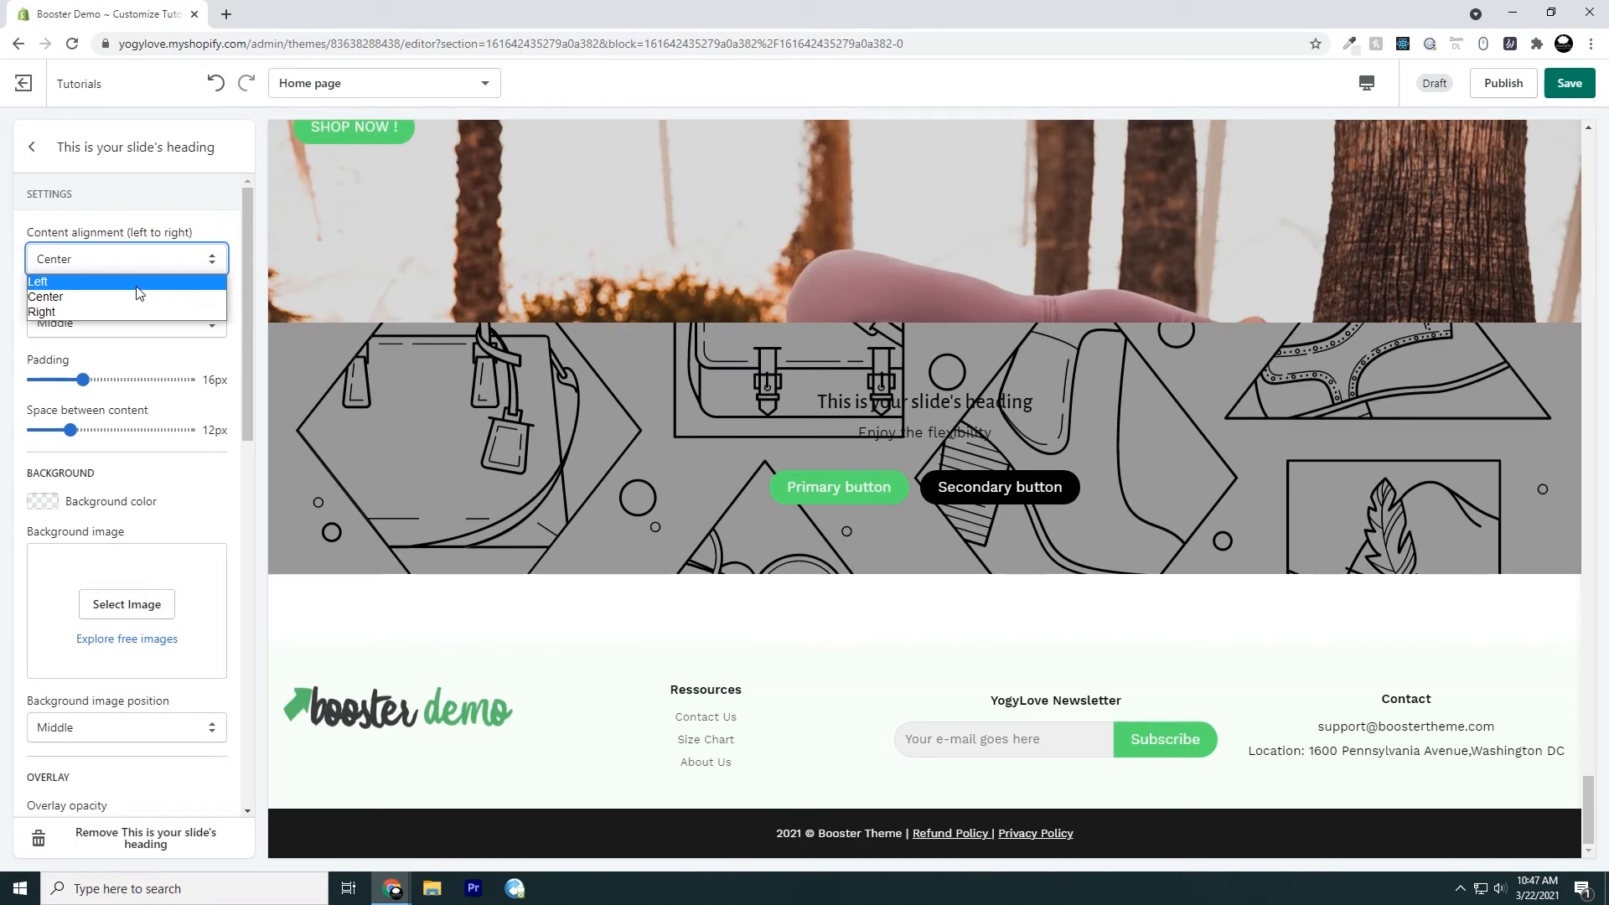
click(139, 283)
click(129, 258)
click(139, 308)
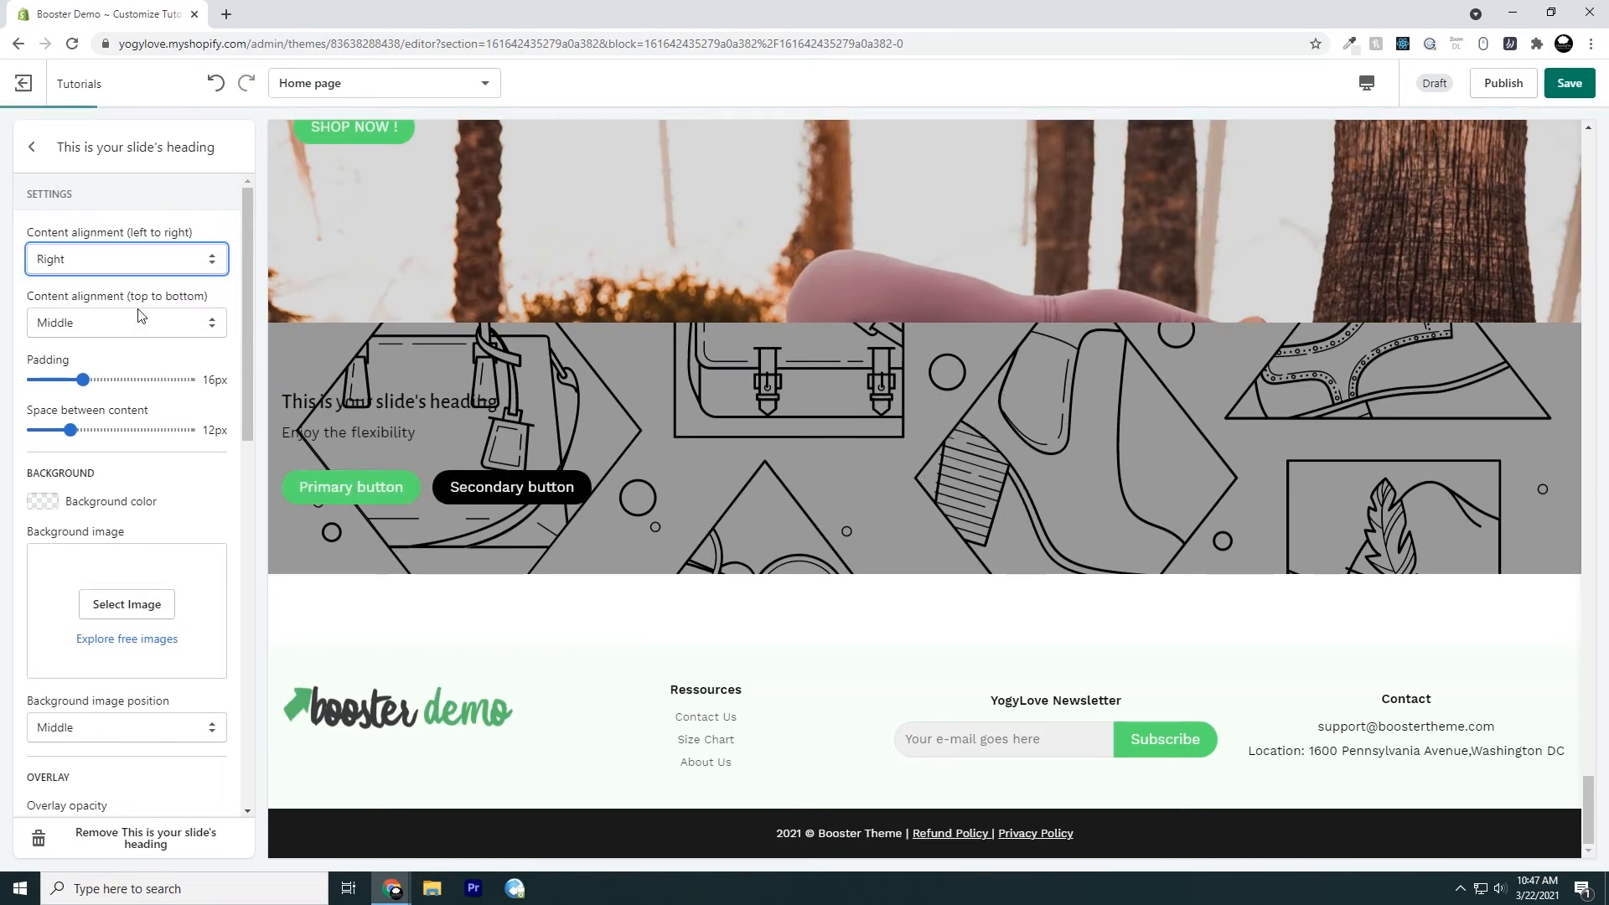
click(129, 268)
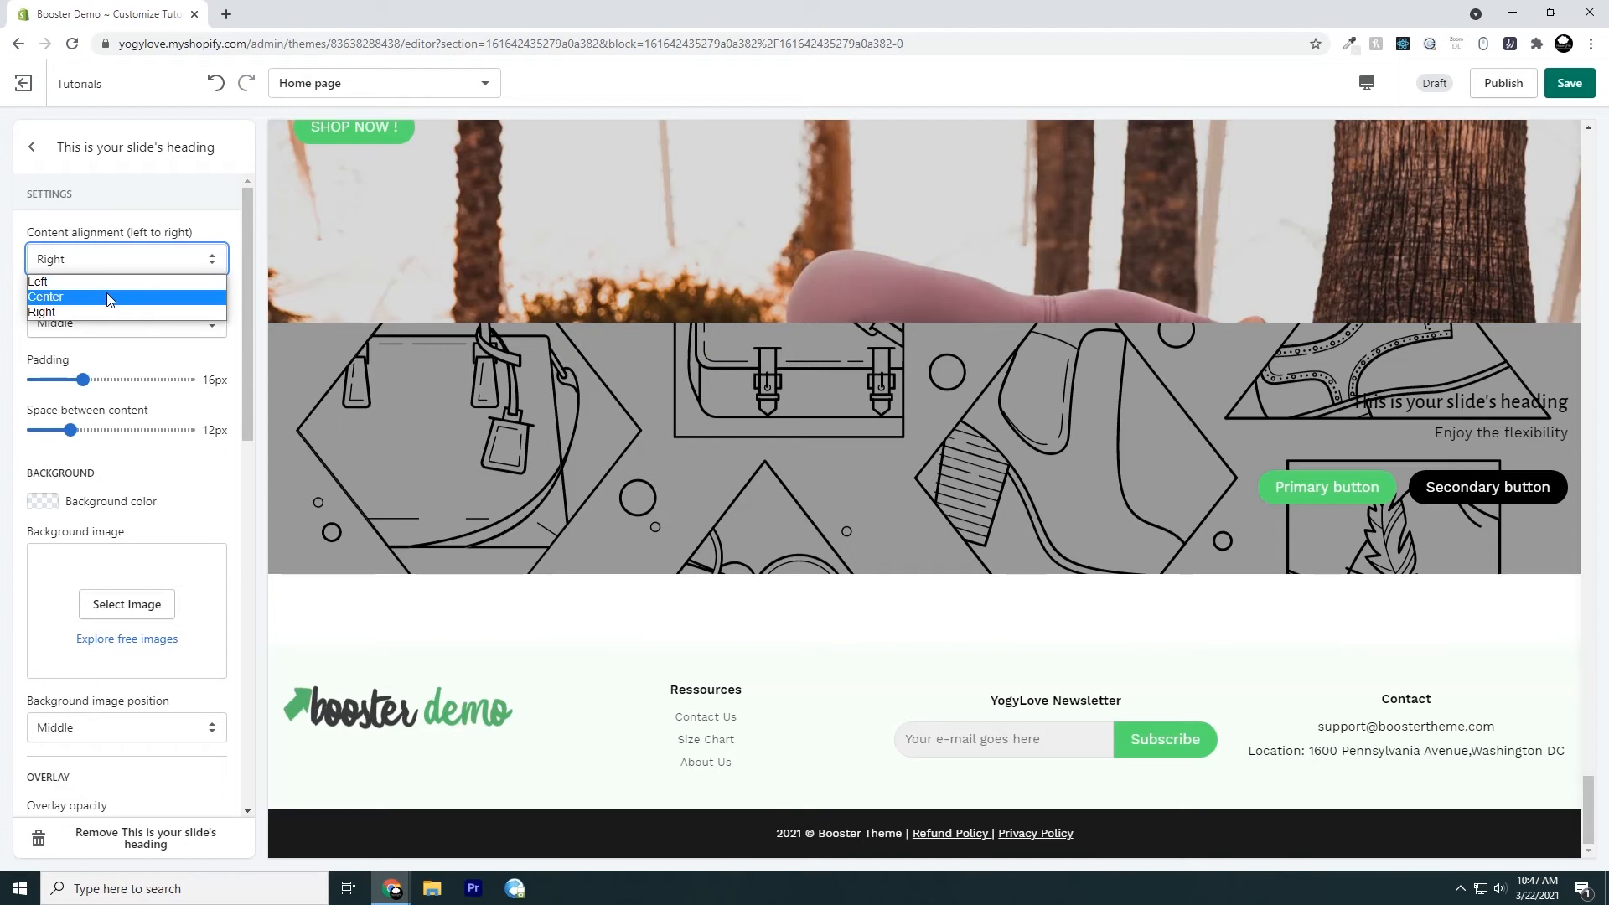
click(110, 298)
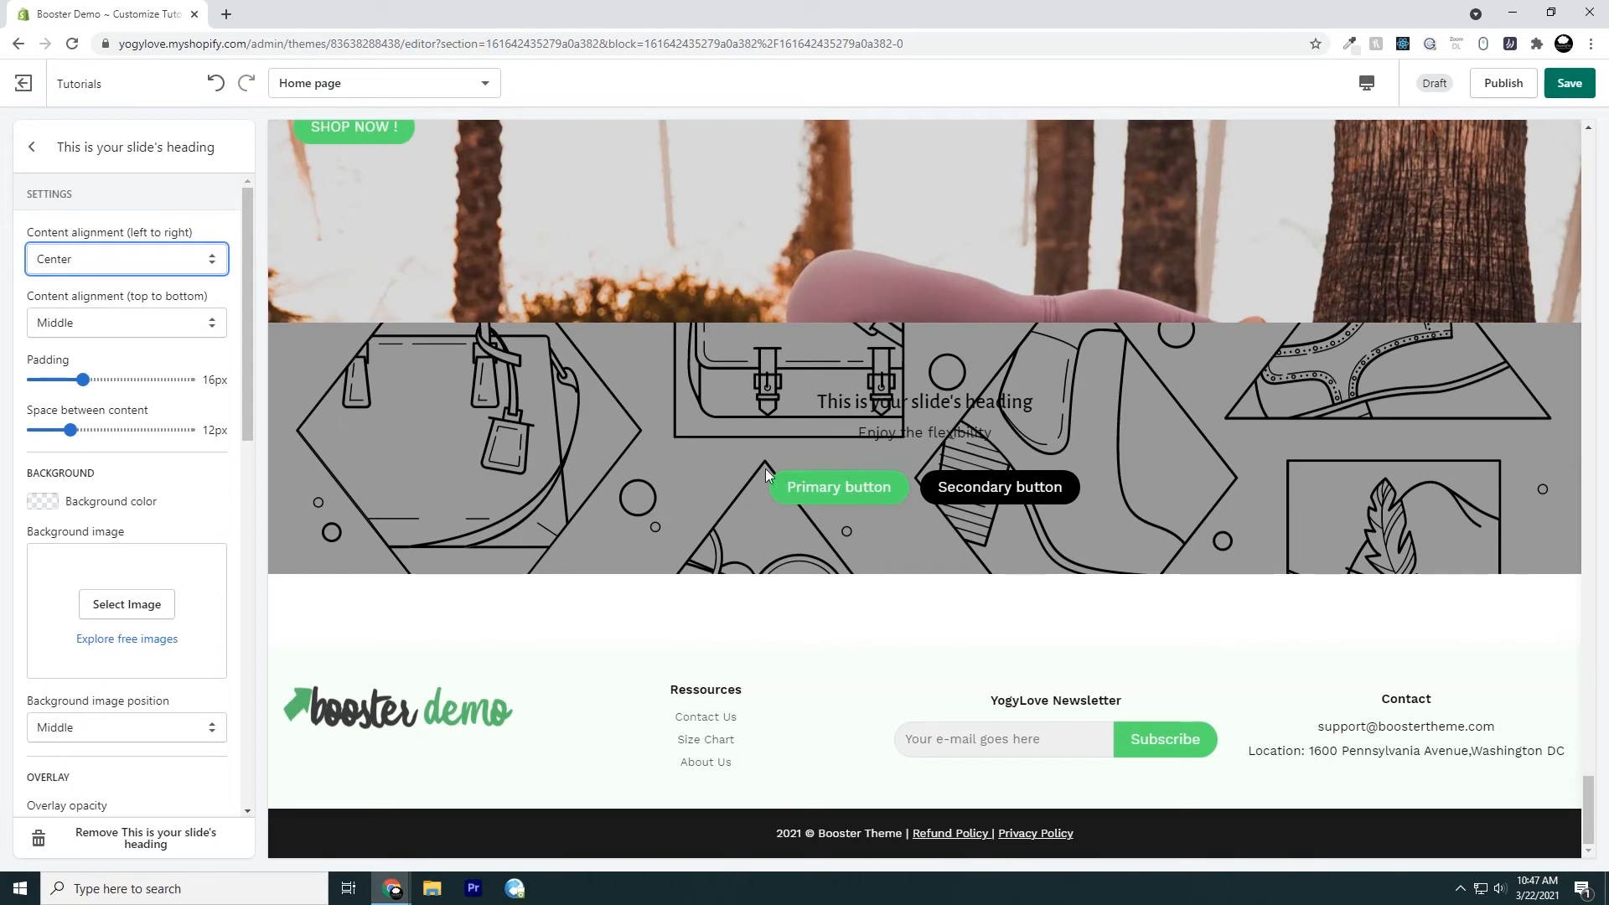
Try Top and Bottom for the slide's vertical content alignment and return it to Middle
click(166, 335)
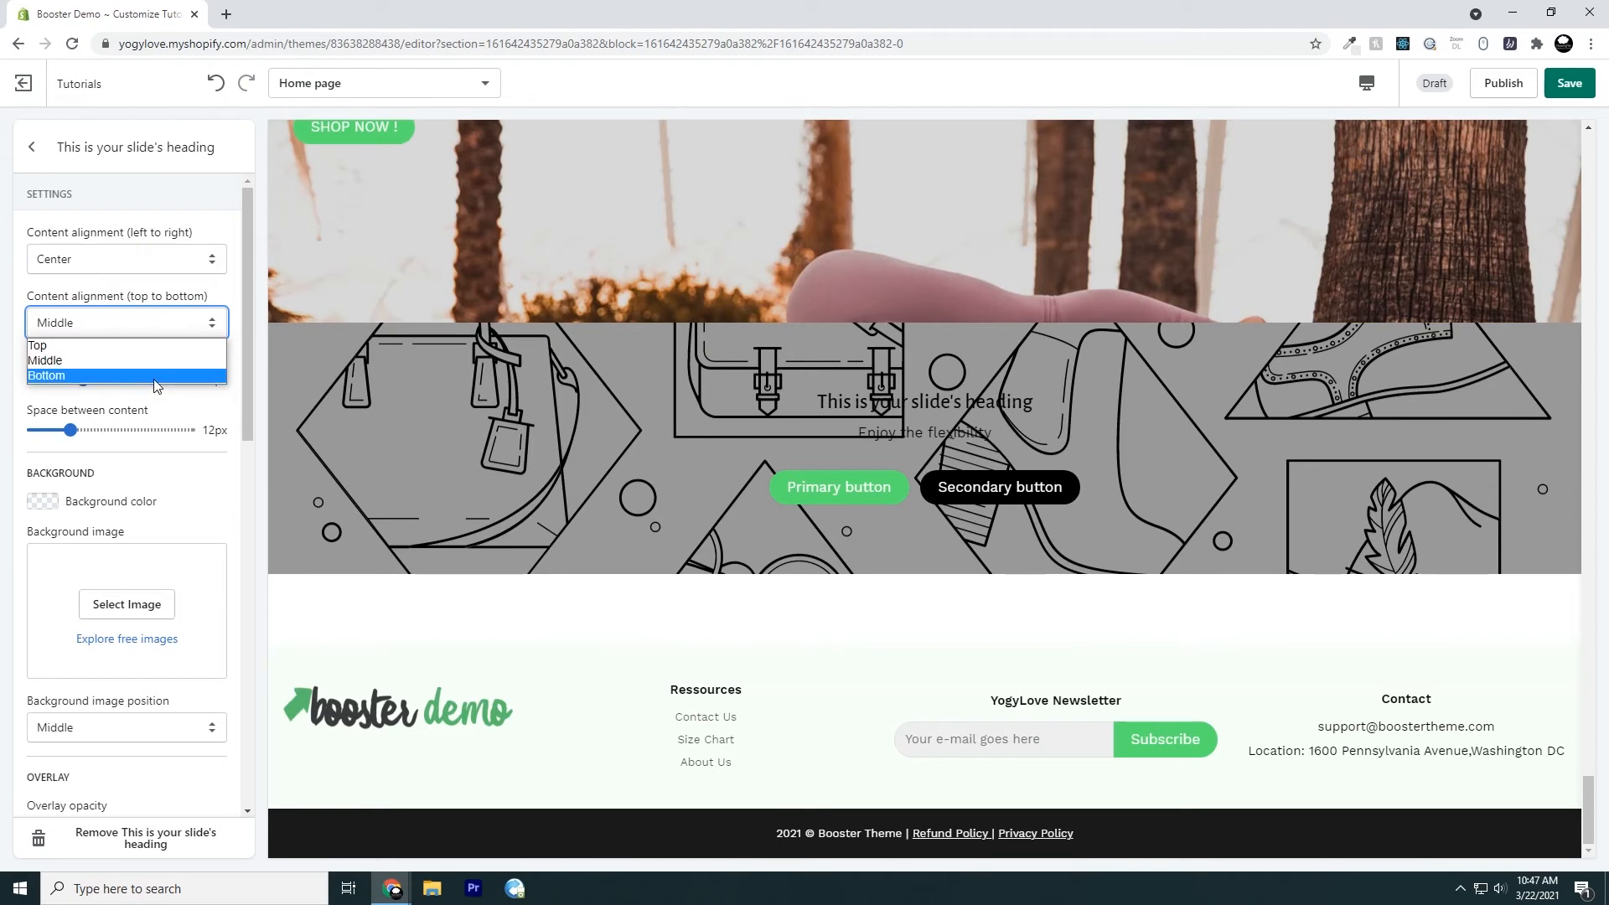
click(148, 347)
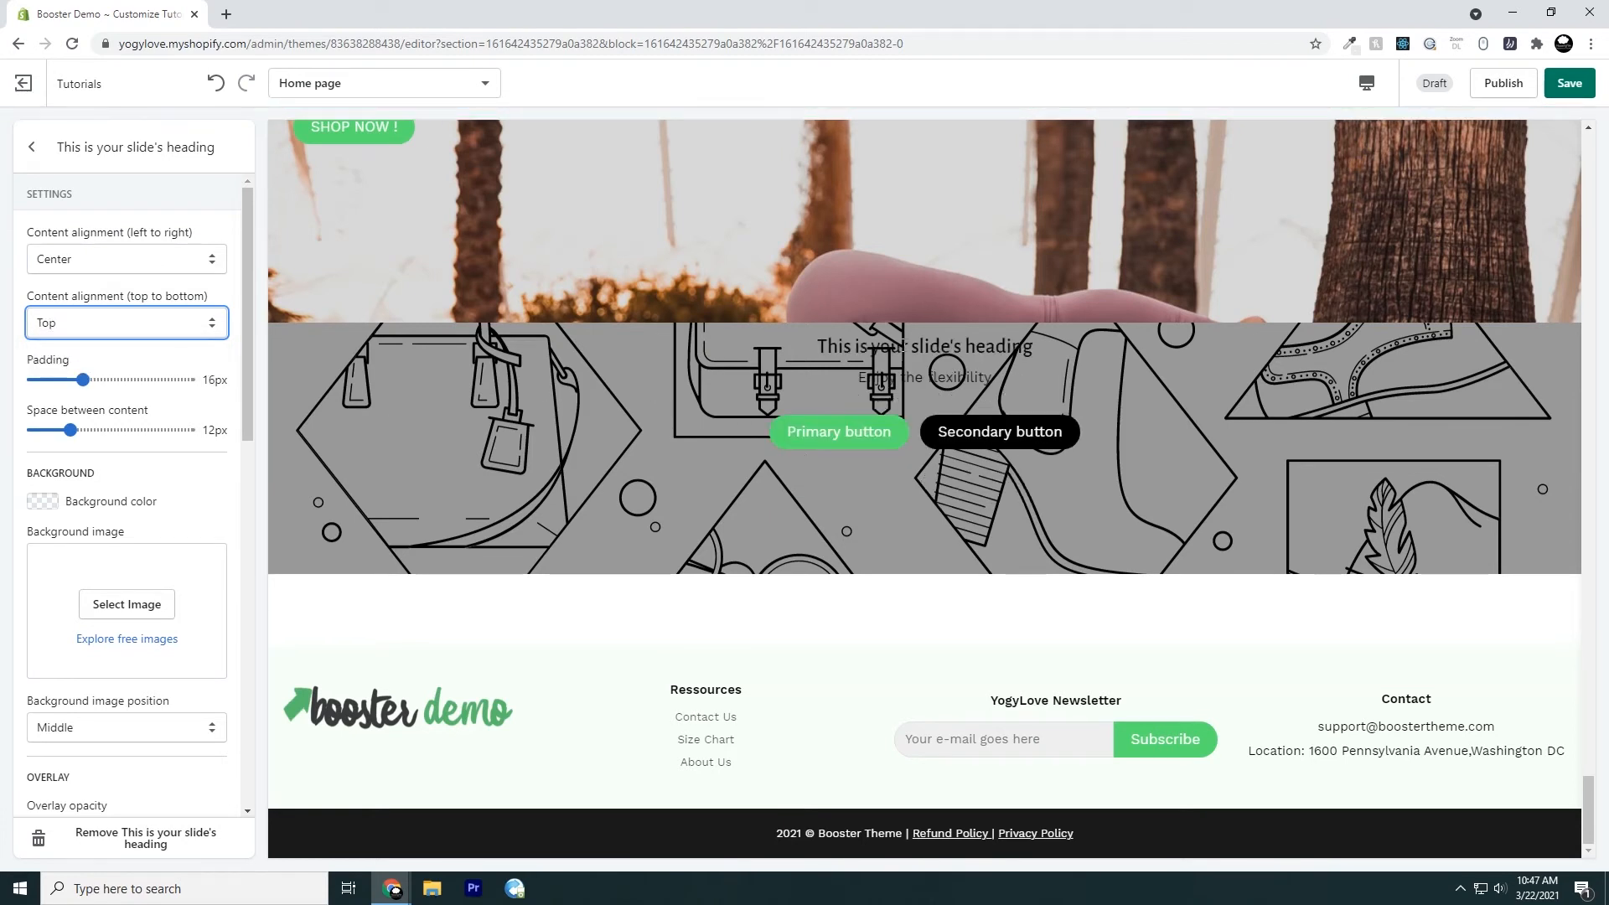
click(200, 331)
click(192, 376)
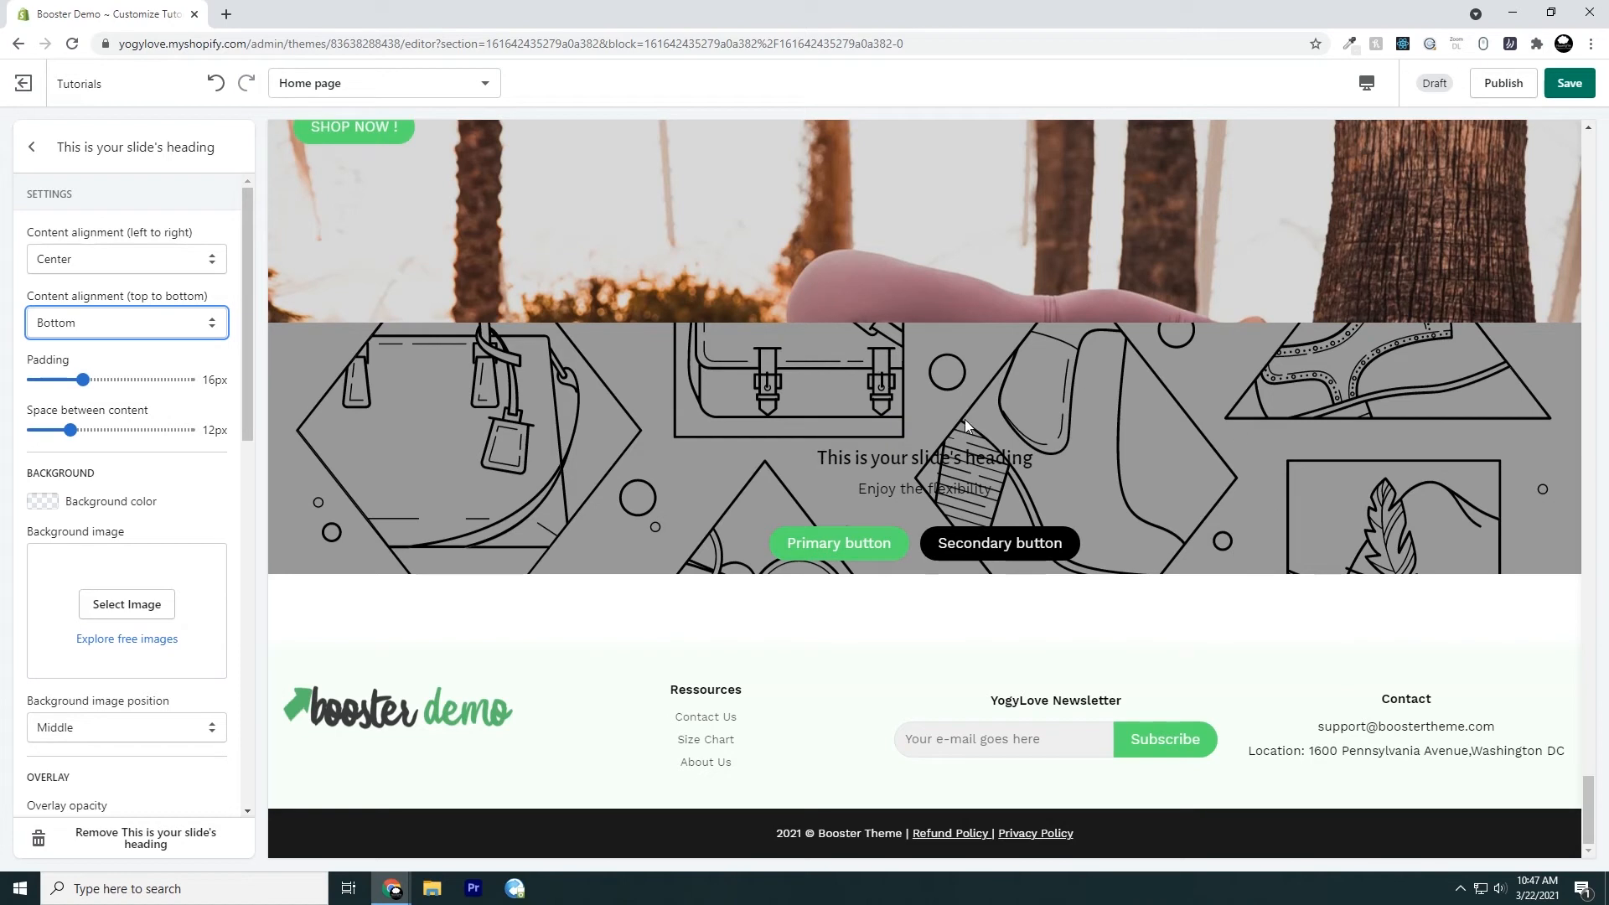
click(171, 330)
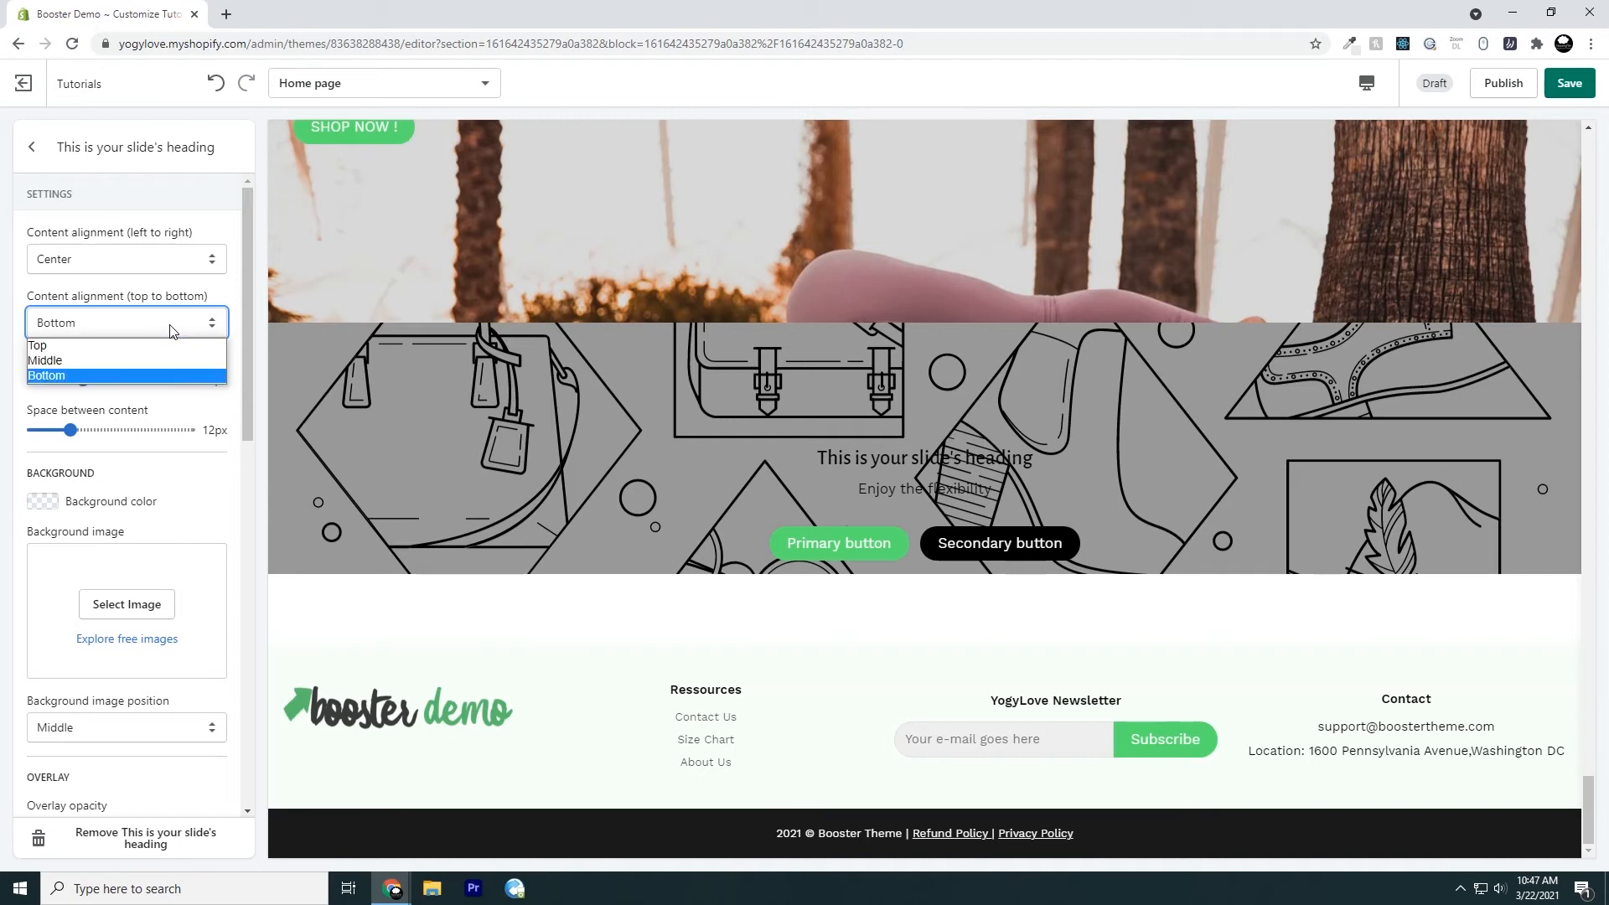
click(162, 368)
key(Up)
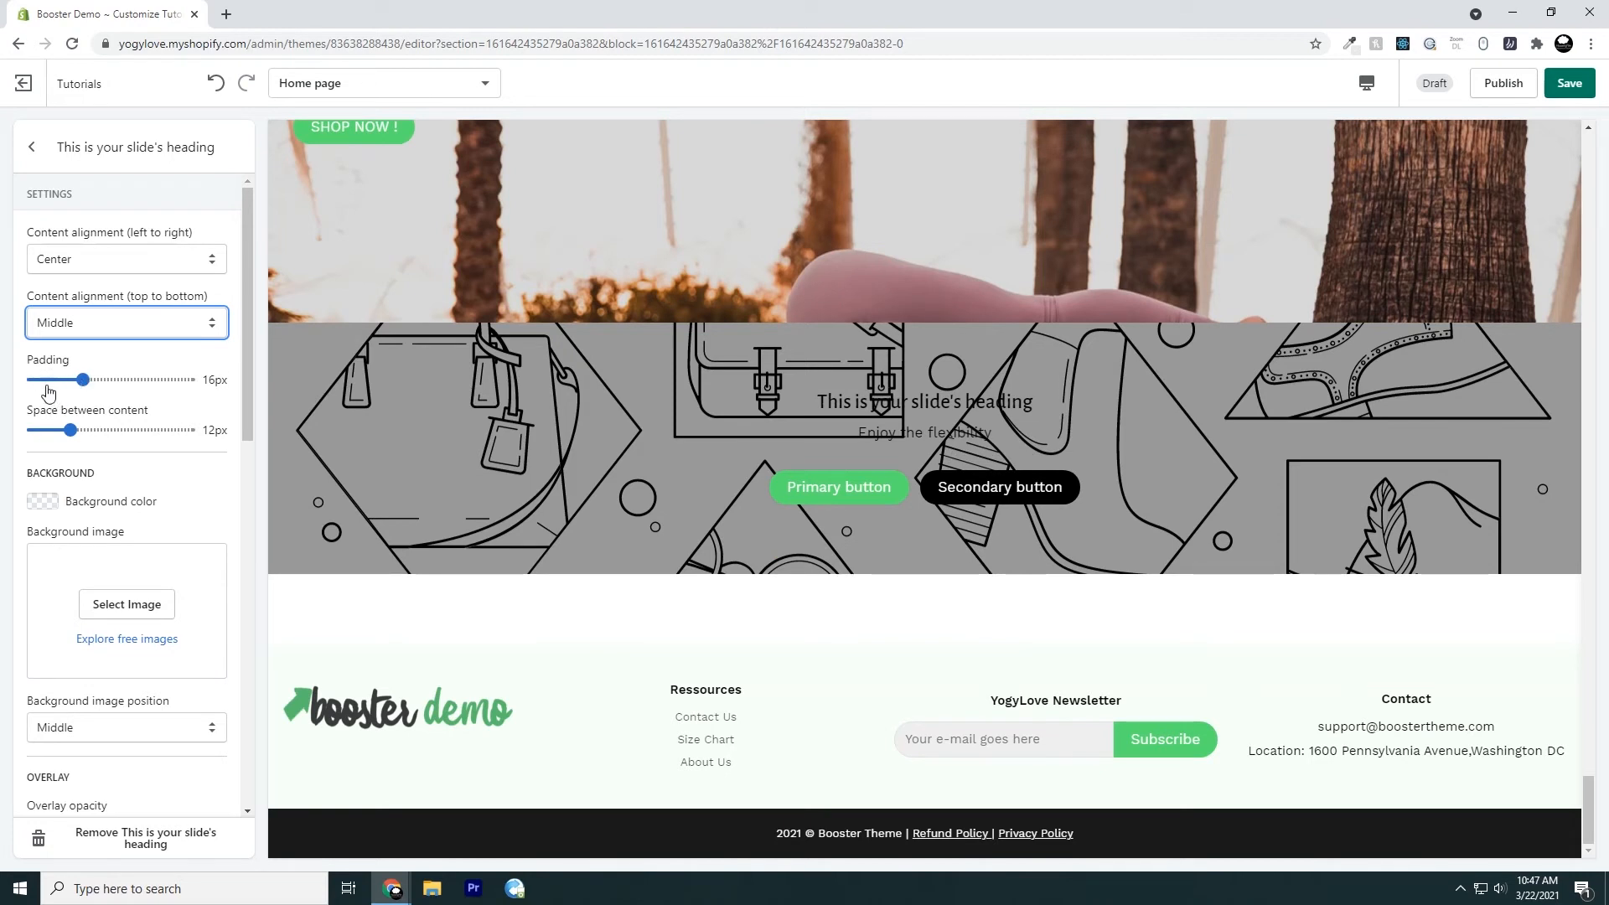
Set the slide's padding to 32px
click(84, 379)
drag(87, 379, 134, 379)
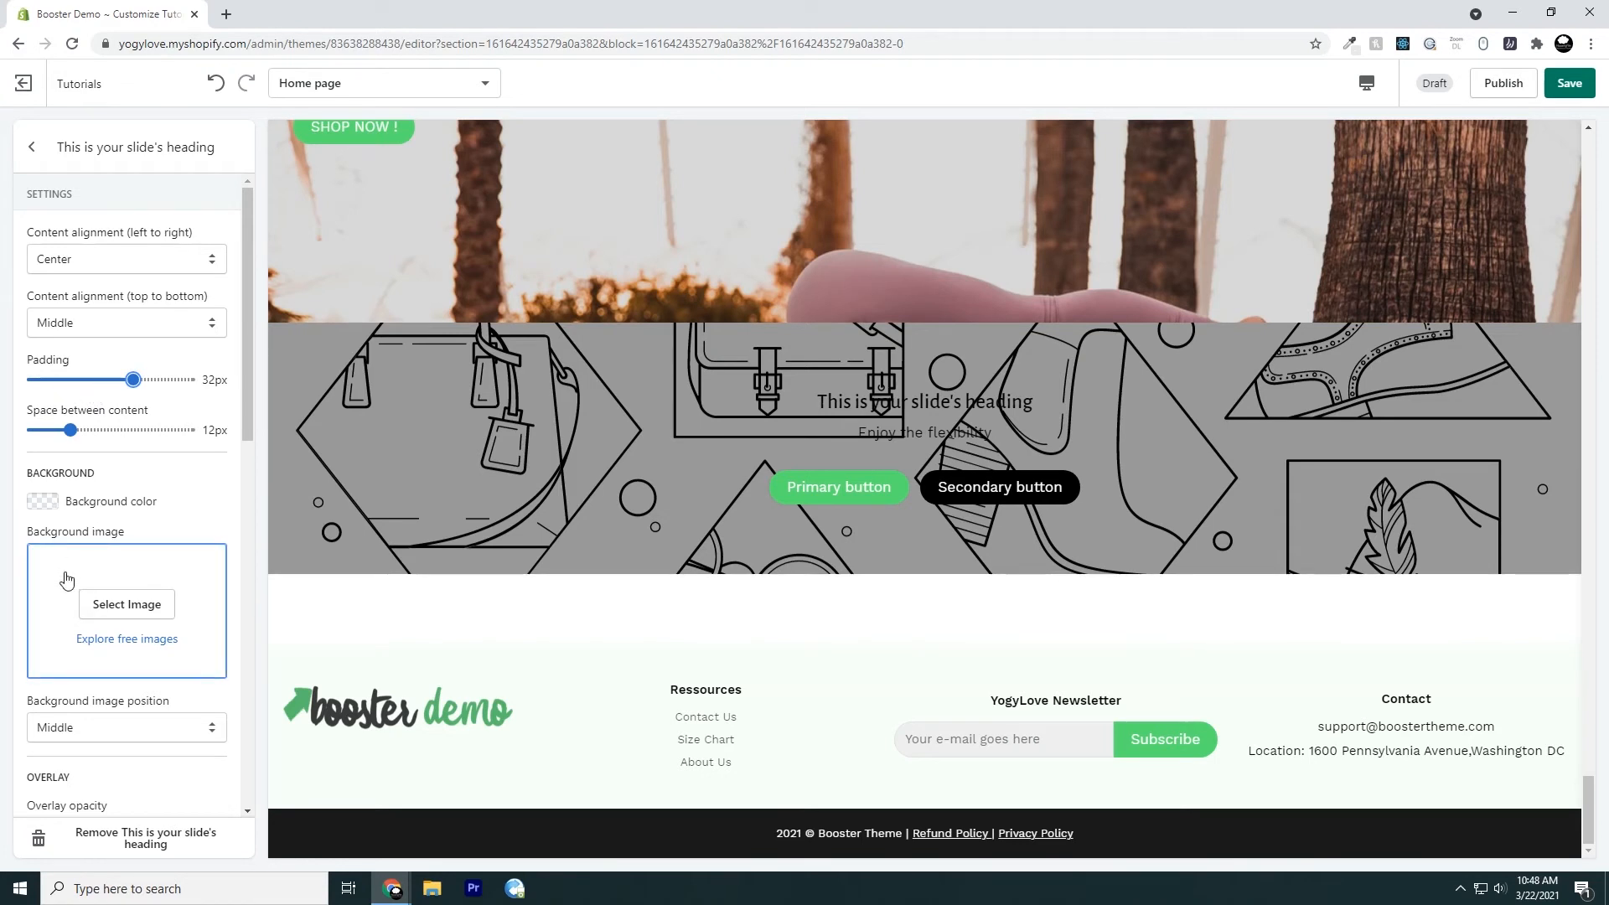
Set the slide's background image to the library photo of a woman in a yoga pose beside a green path
click(123, 608)
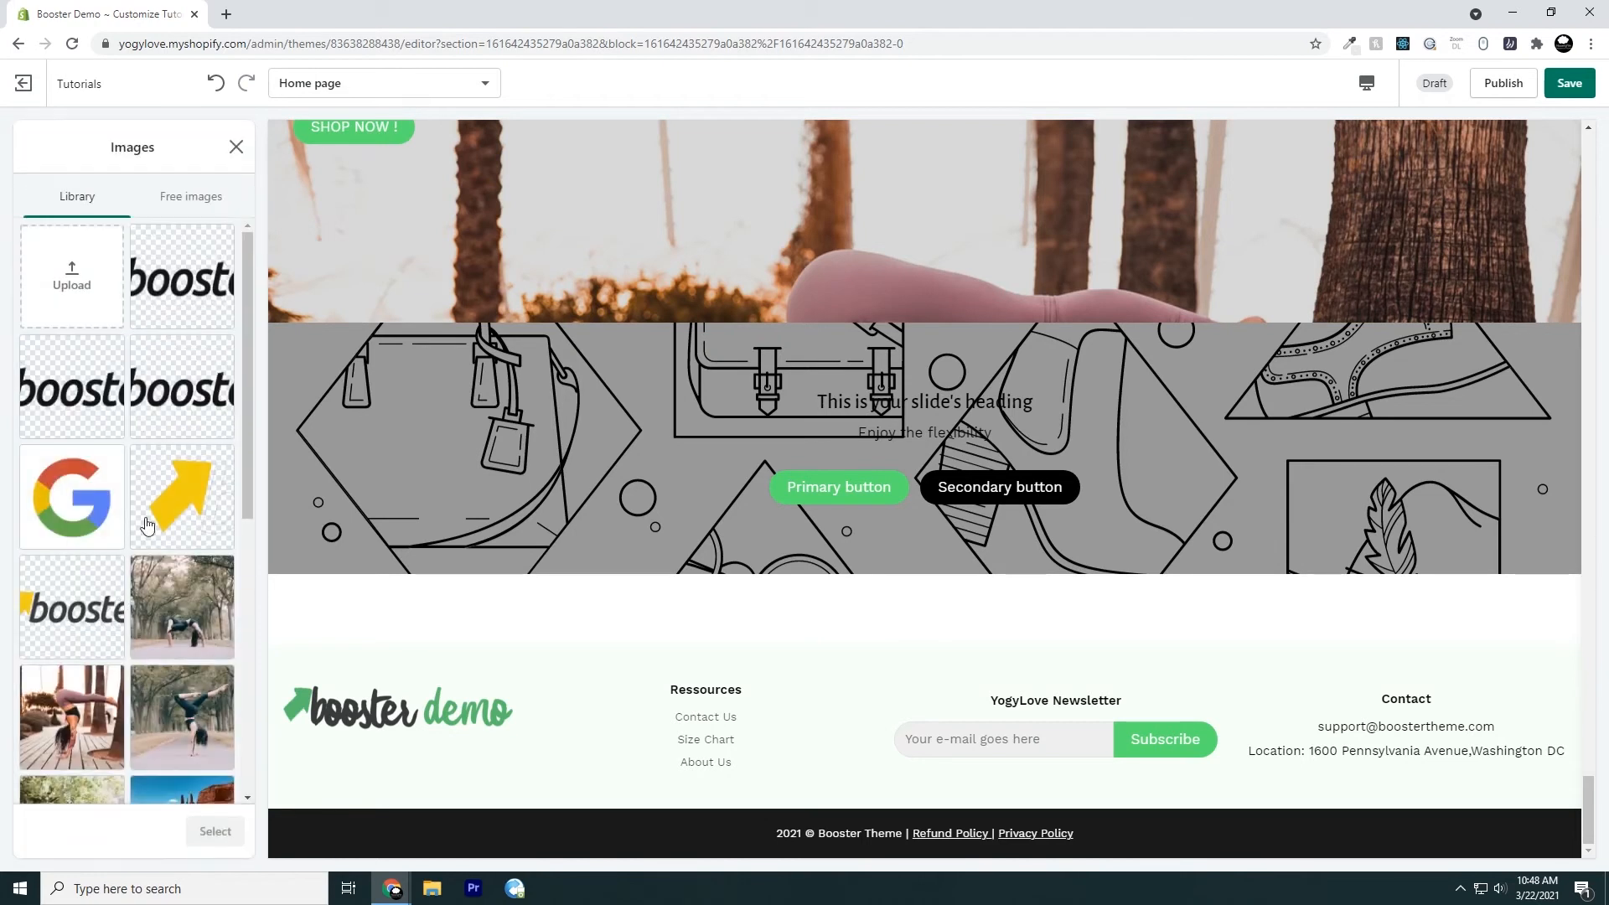
scroll(155, 536, down, 2)
scroll(162, 528, down, 2)
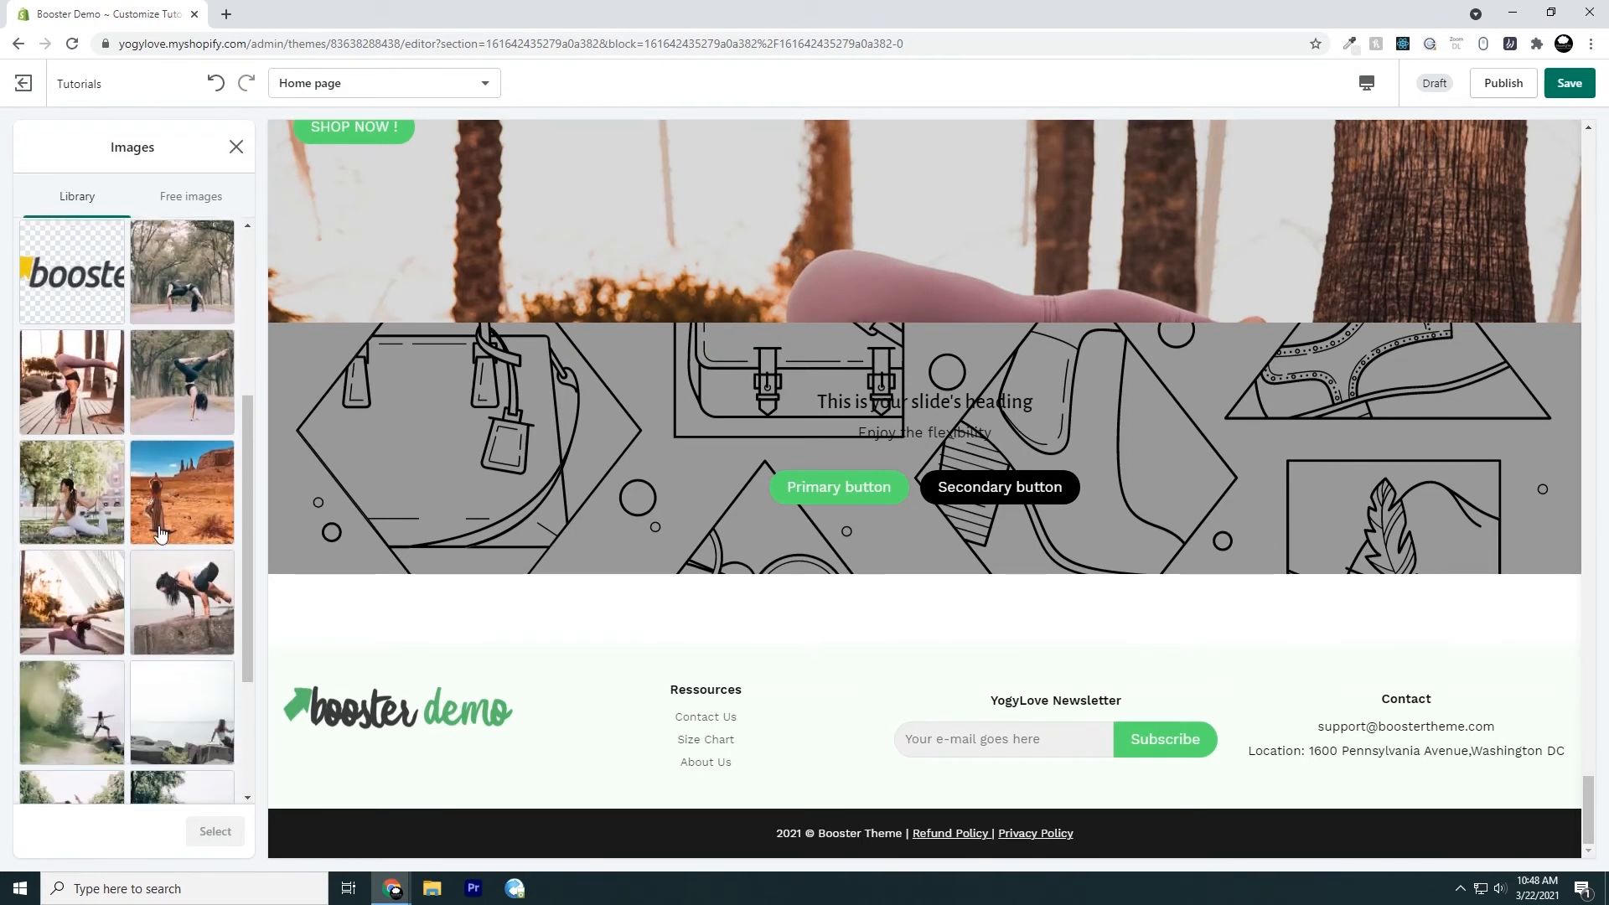
scroll(160, 533, down, 1)
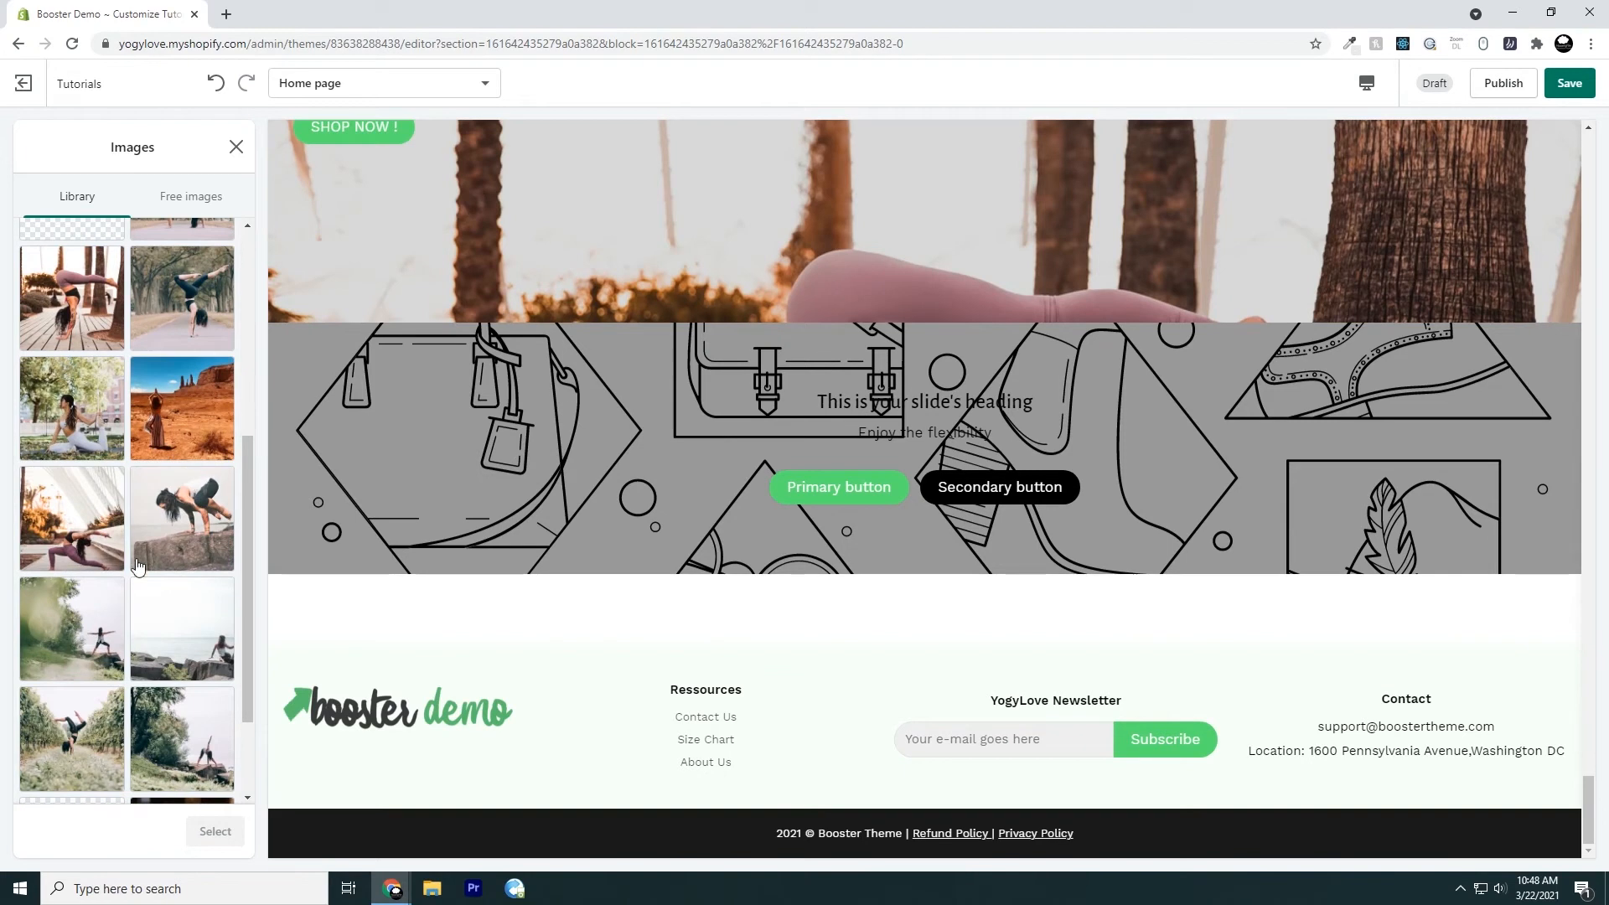
click(70, 654)
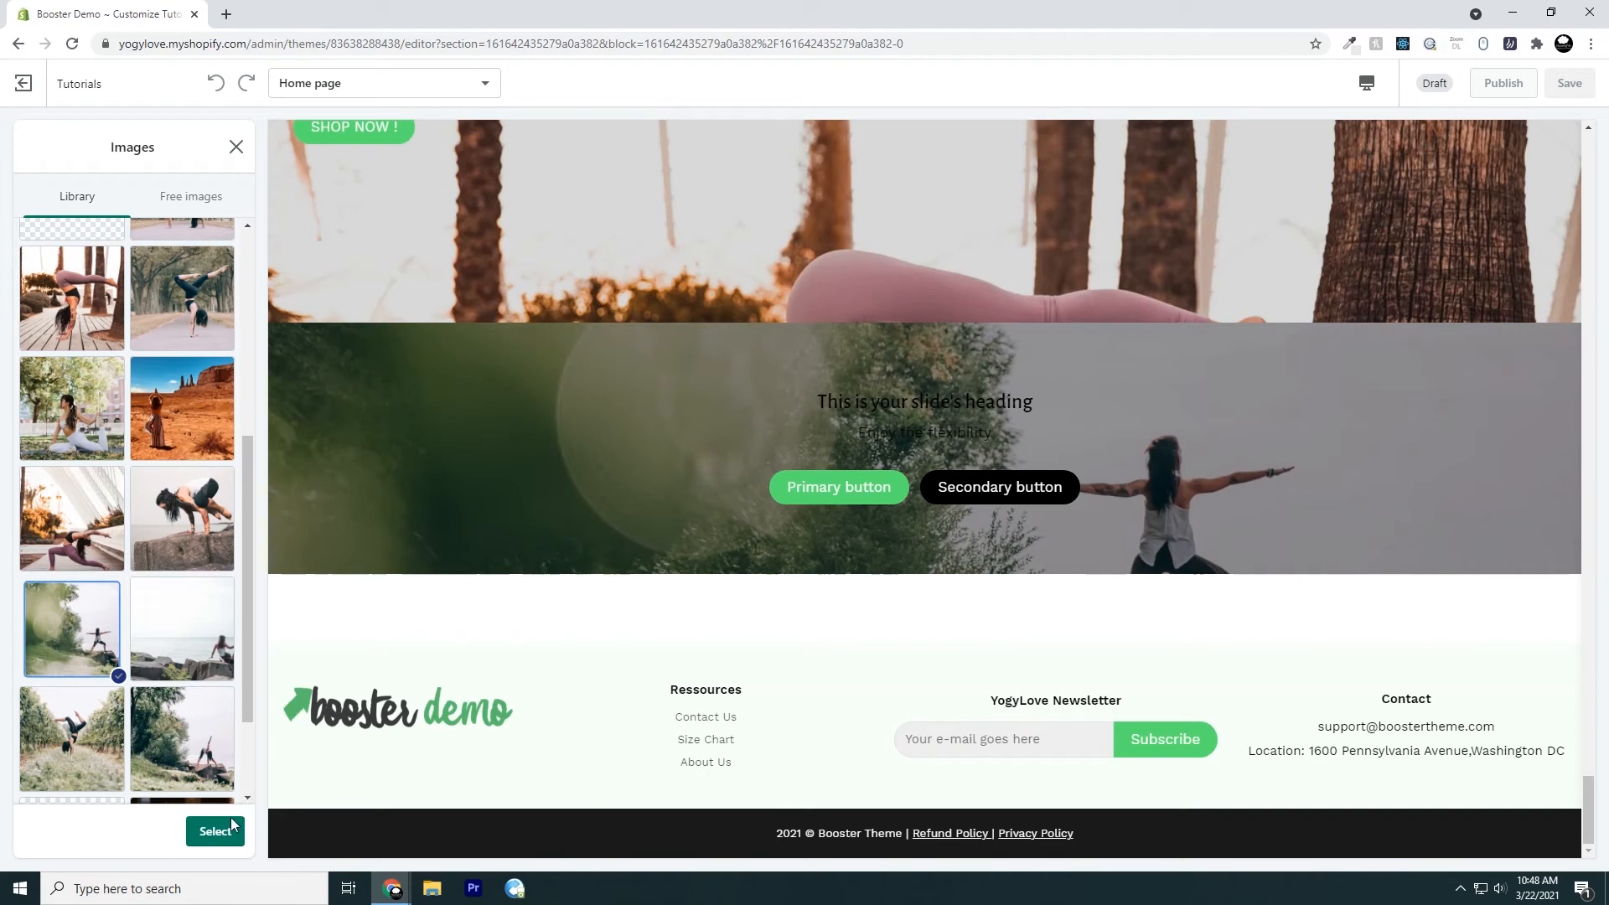
click(214, 832)
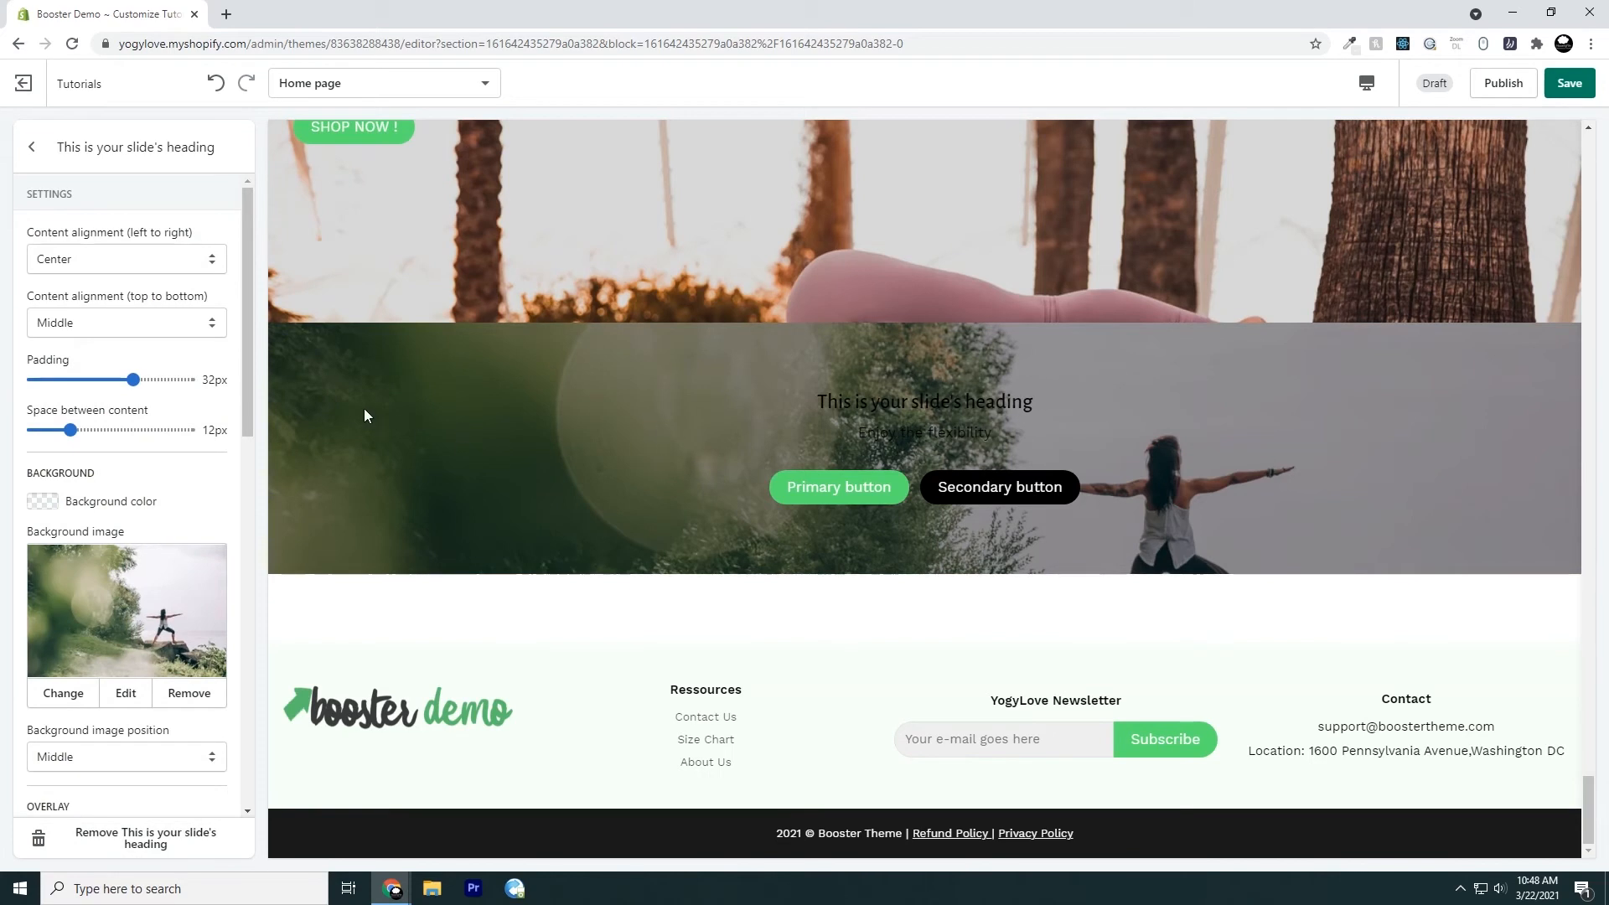
Set the slide's padding to 8px, try a 49px space between content, and set that space to 2px
click(134, 381)
drag(134, 381, 61, 403)
drag(72, 430, 191, 430)
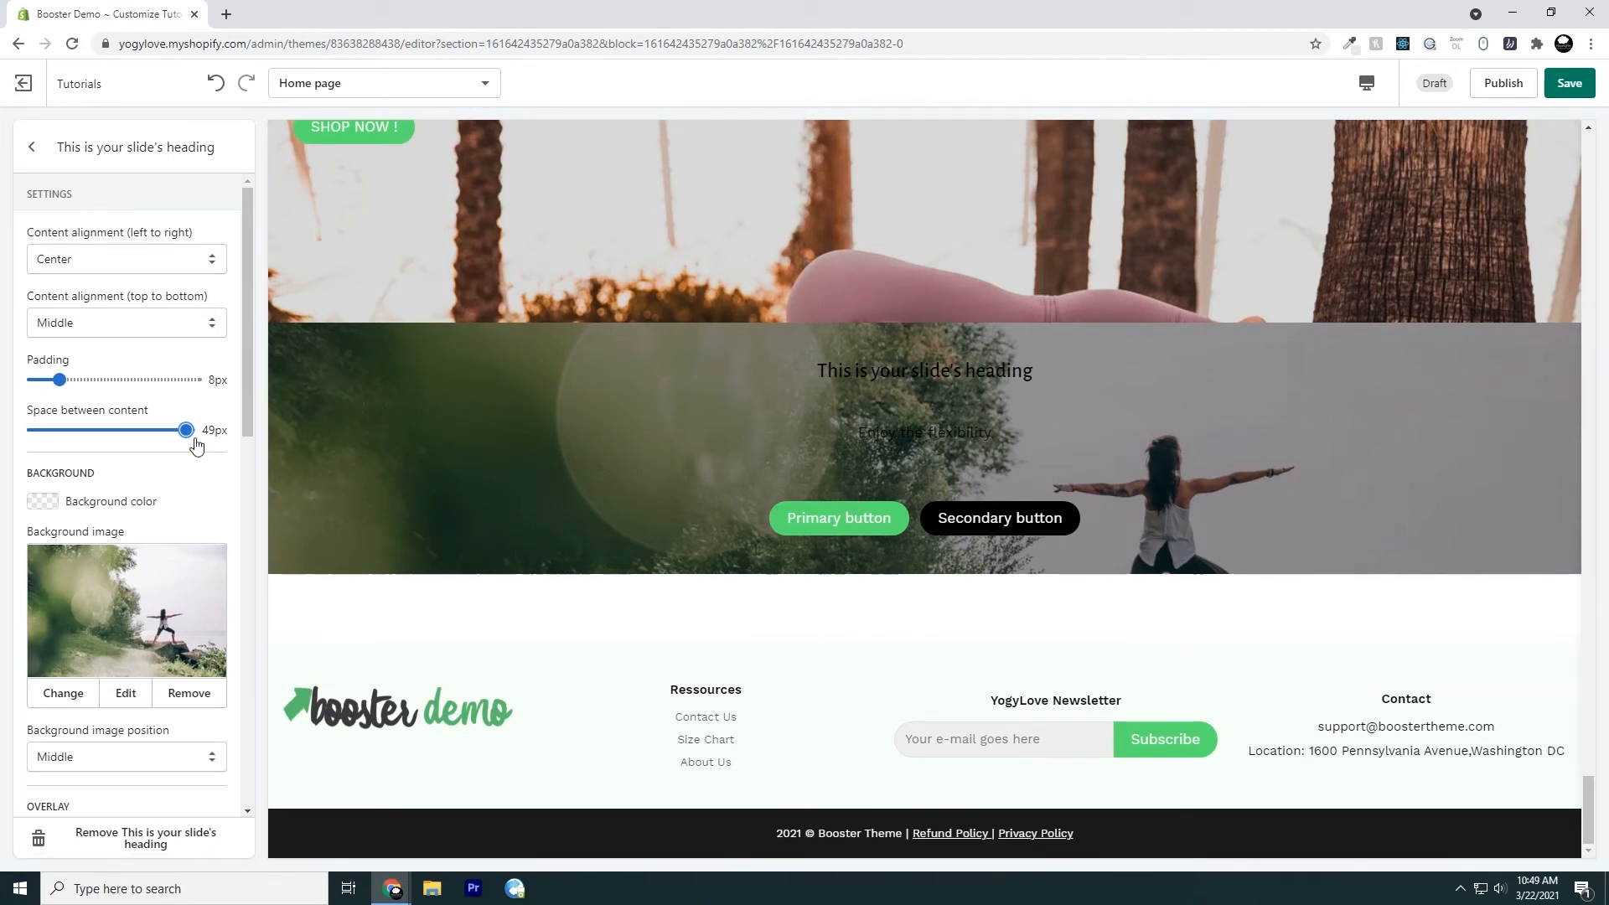
drag(186, 431, 40, 431)
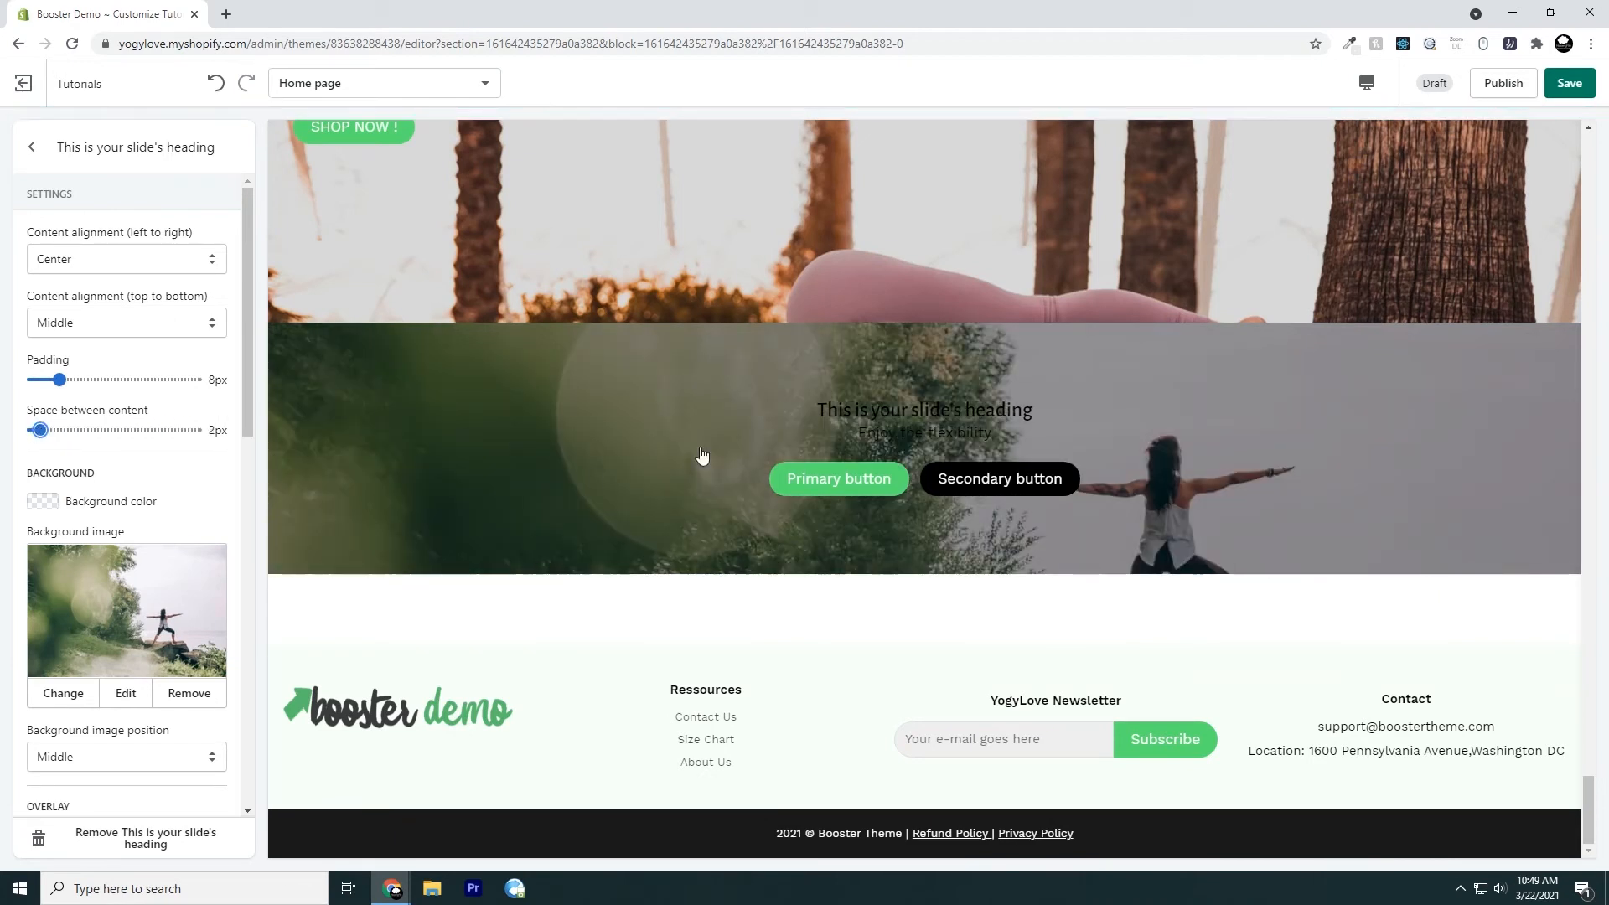
Set the slide's space between content to 6px and remove its background image
drag(40, 424, 57, 417)
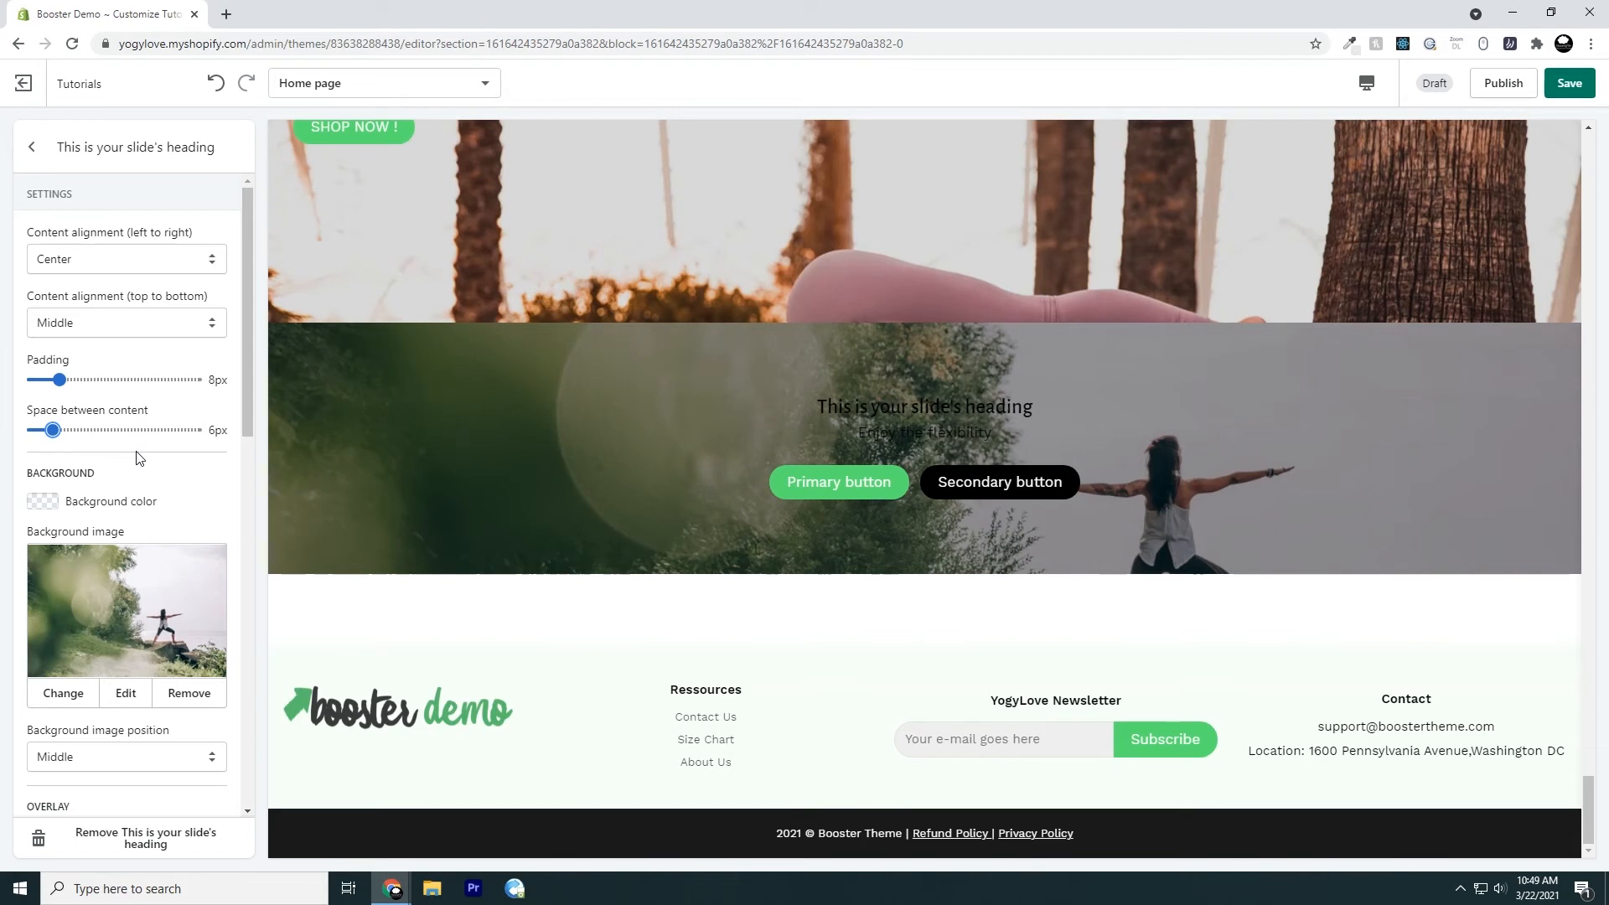
scroll(148, 471, down, 1)
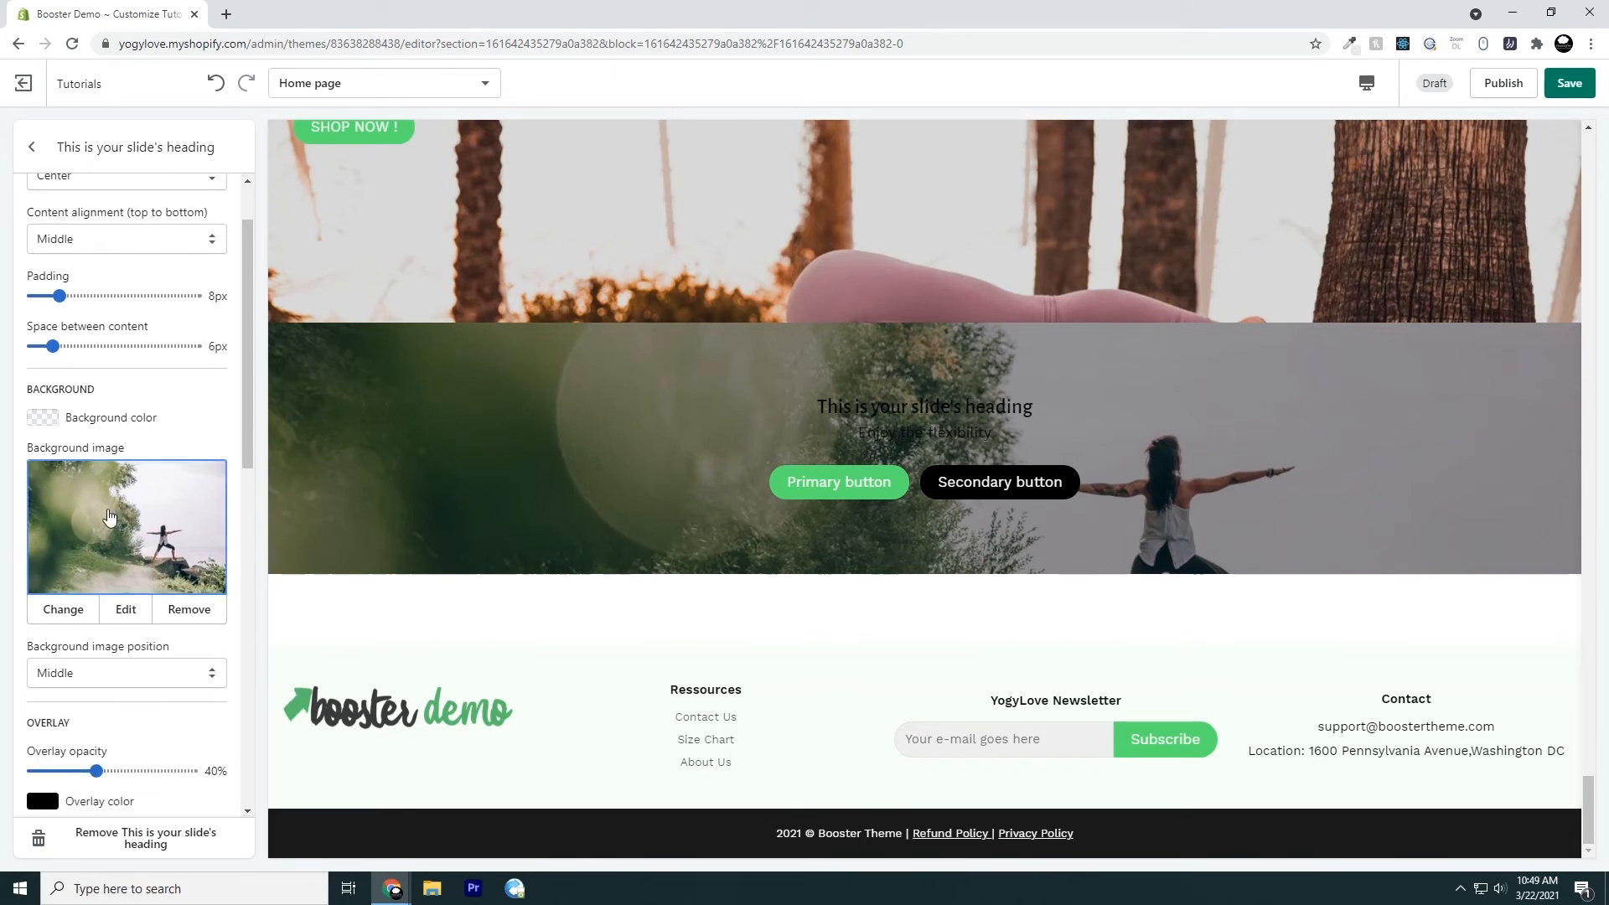
click(180, 618)
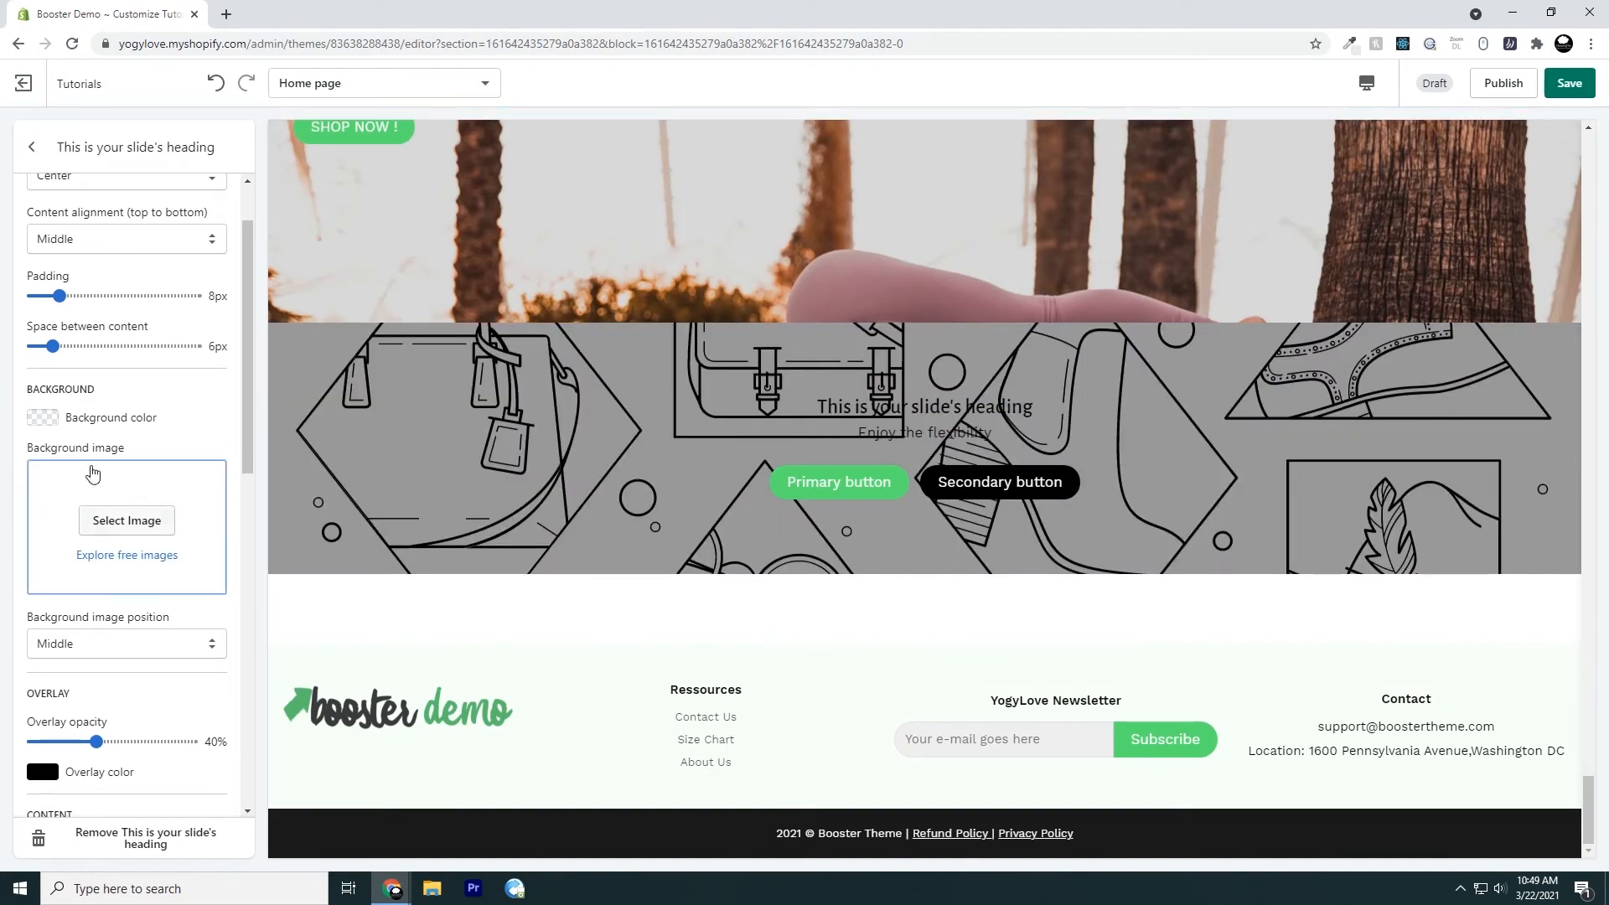
Set the slide's background color to a bright blue
click(40, 417)
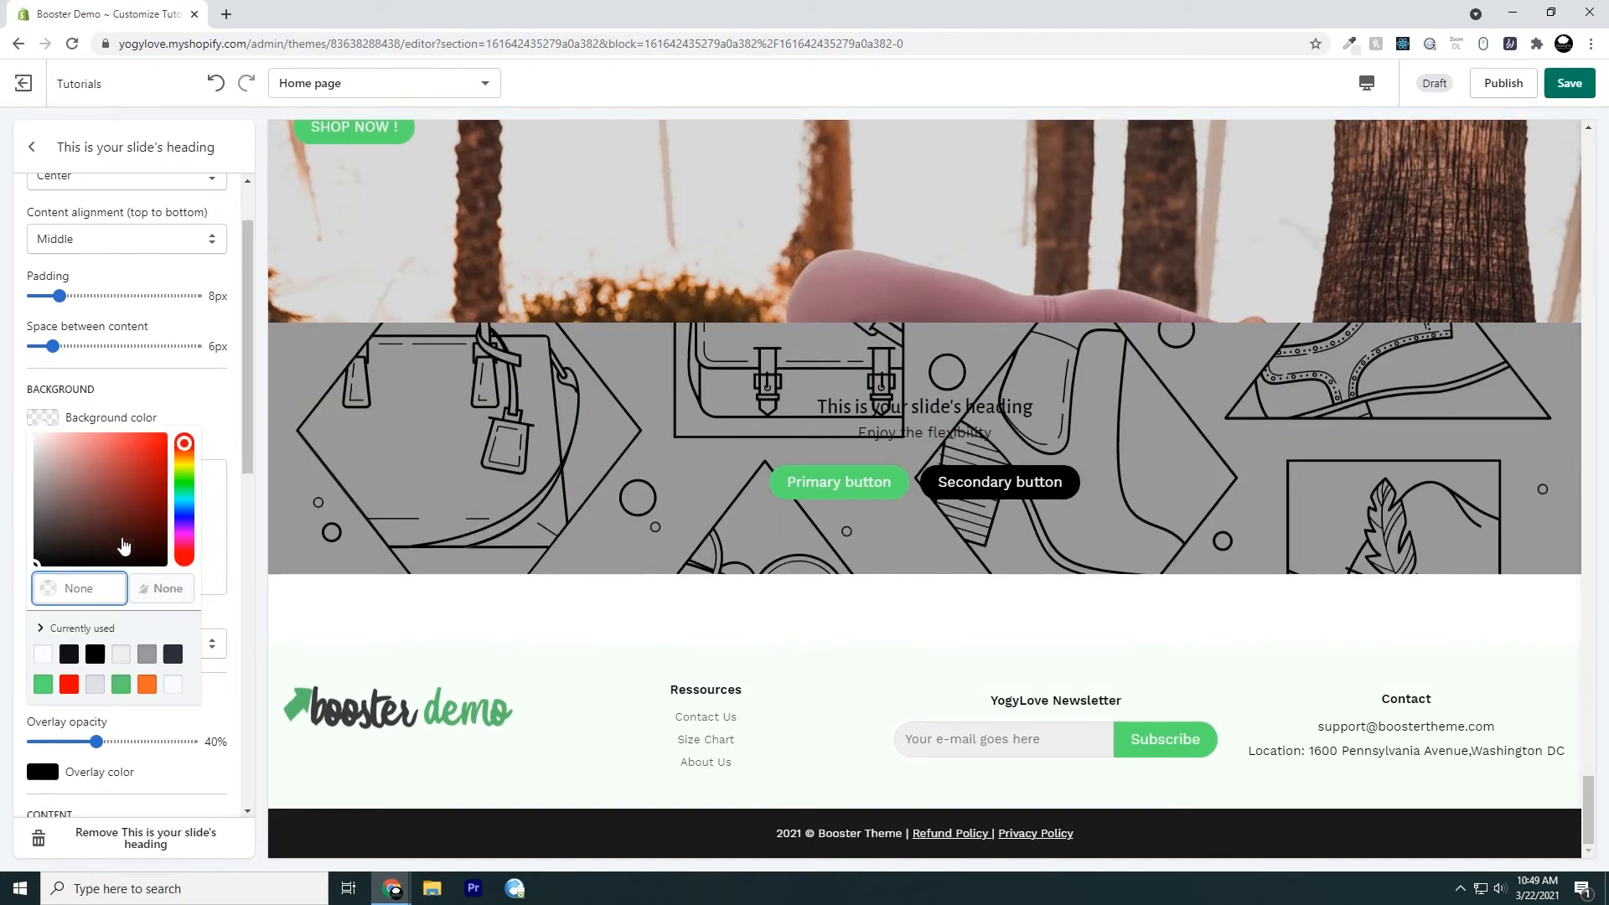
drag(184, 498, 185, 512)
click(129, 463)
drag(146, 448, 209, 409)
click(209, 409)
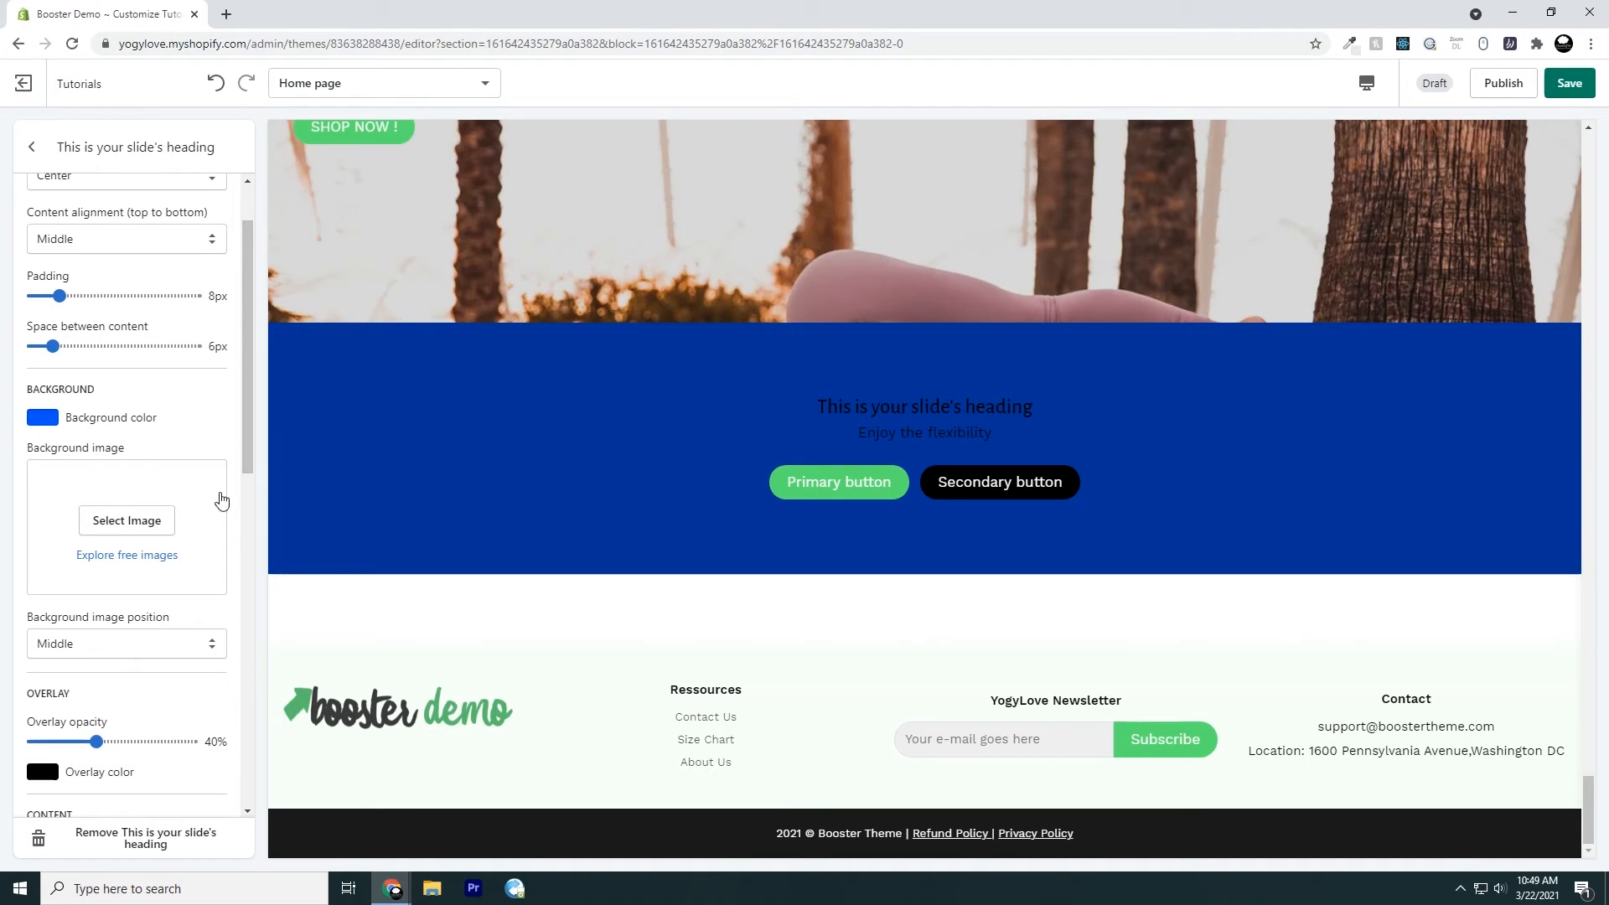
Try the library photo of a woman in a red desert as the slide's background image and discard the choice
click(151, 523)
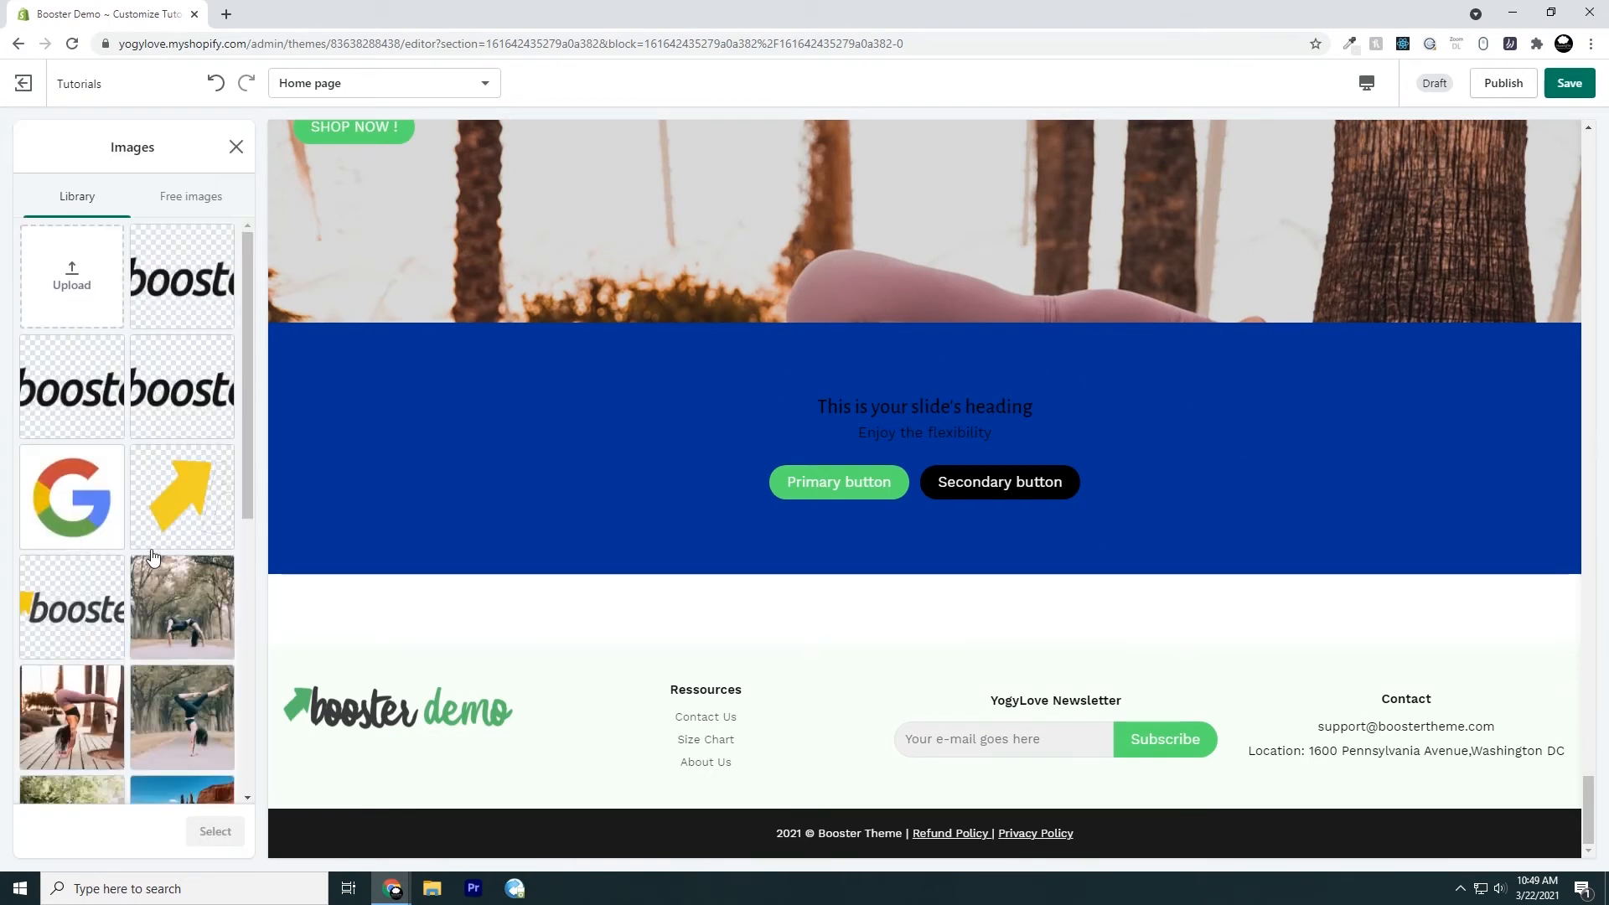
scroll(167, 501, down, 4)
click(168, 501)
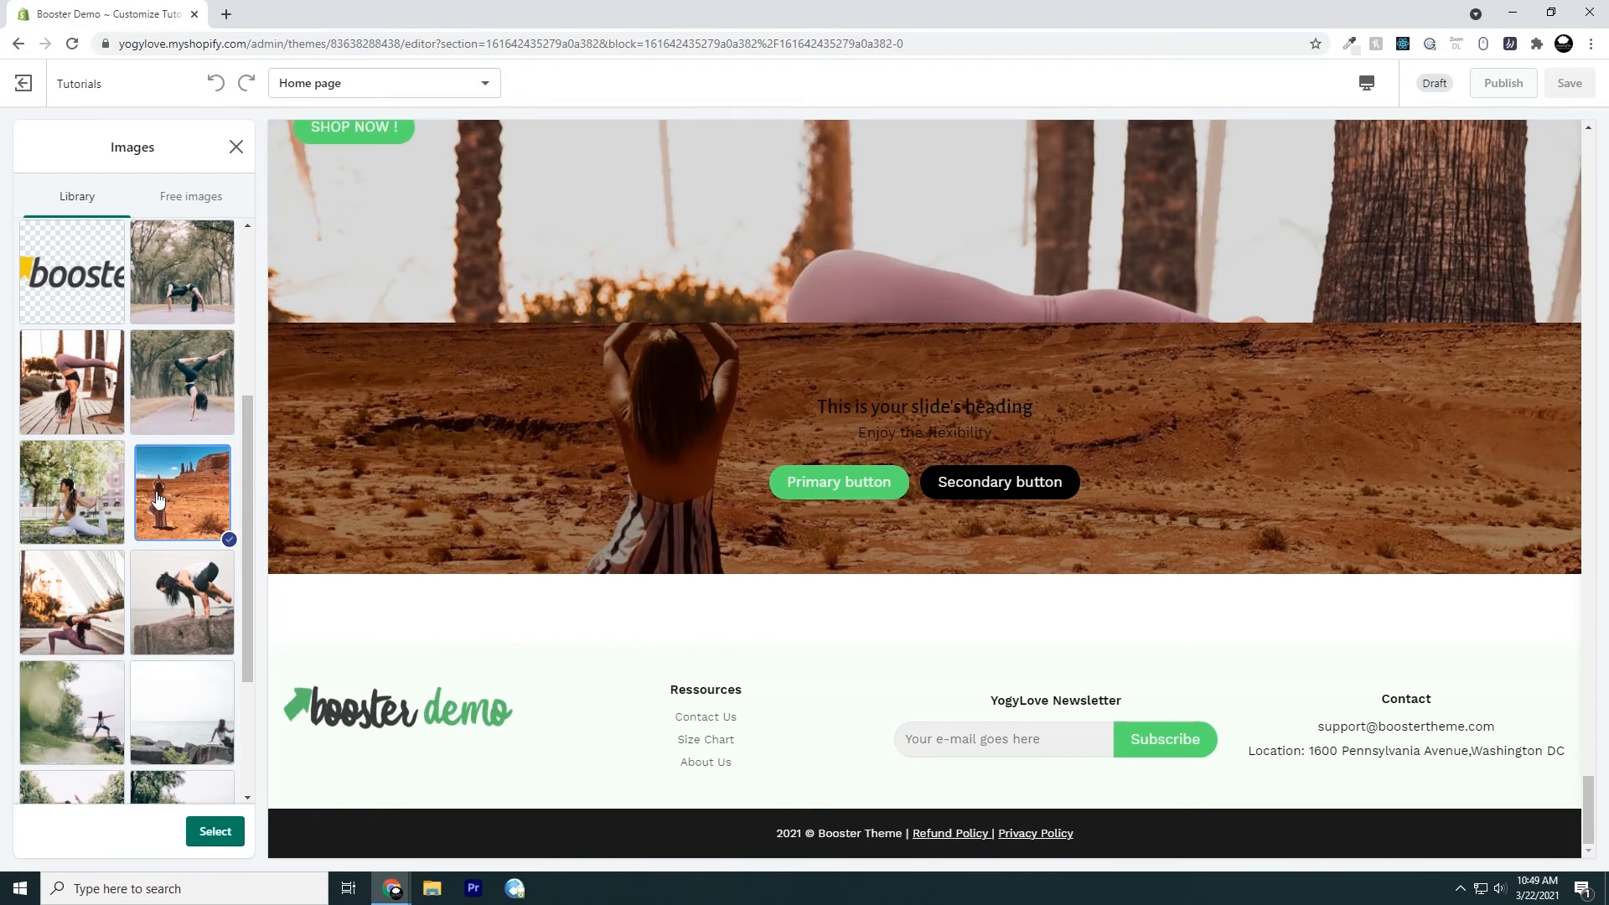
scroll(142, 444, down, 2)
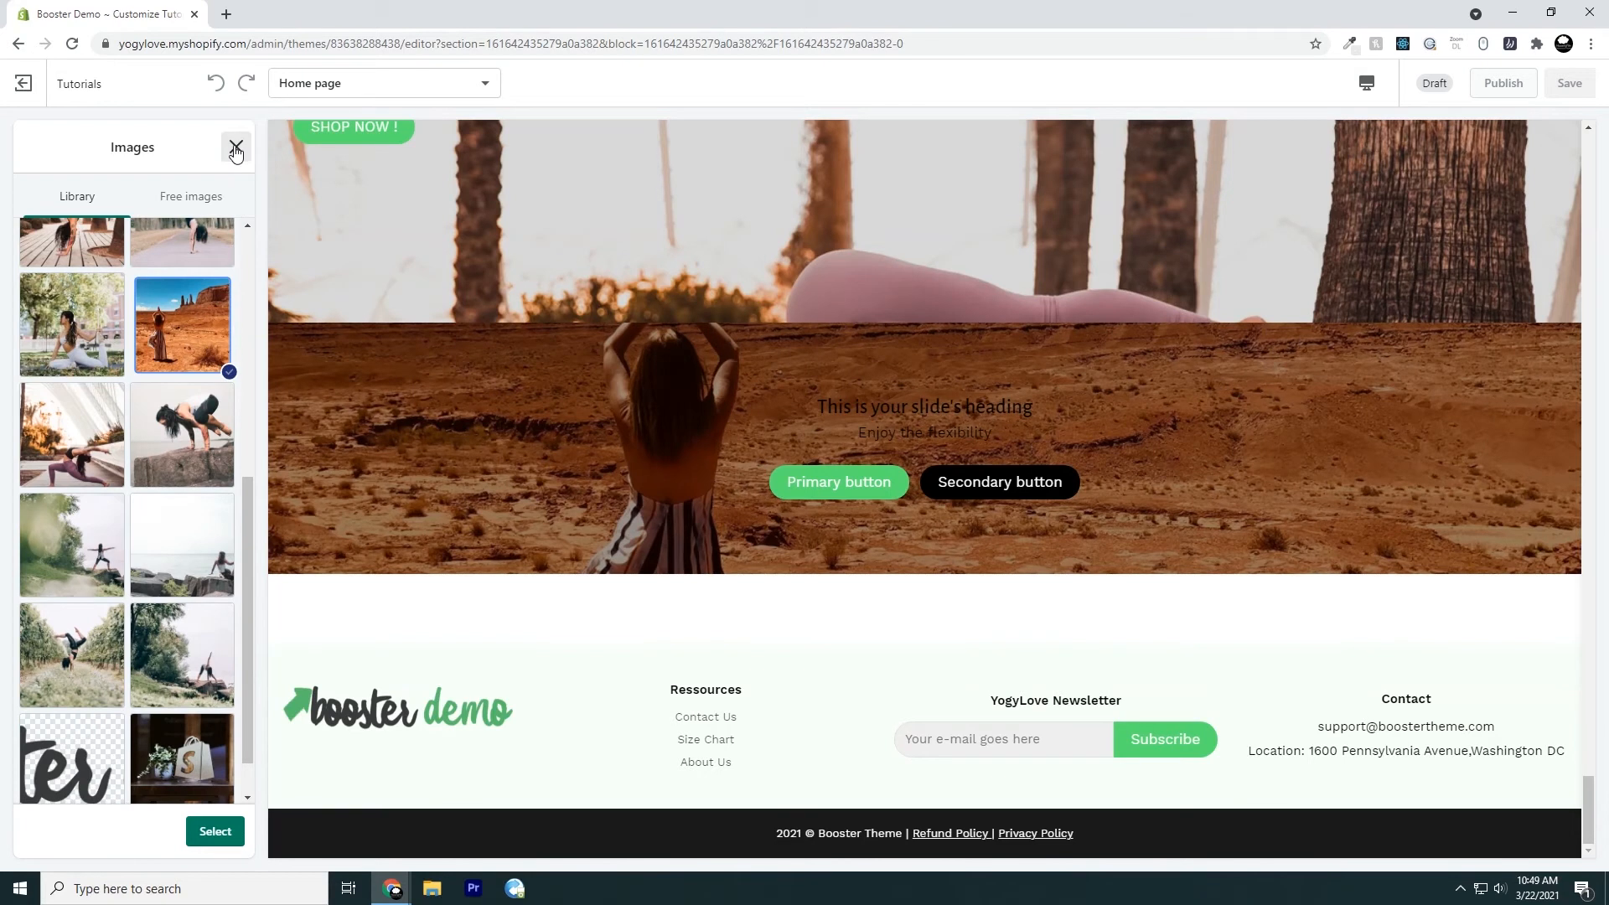
click(236, 150)
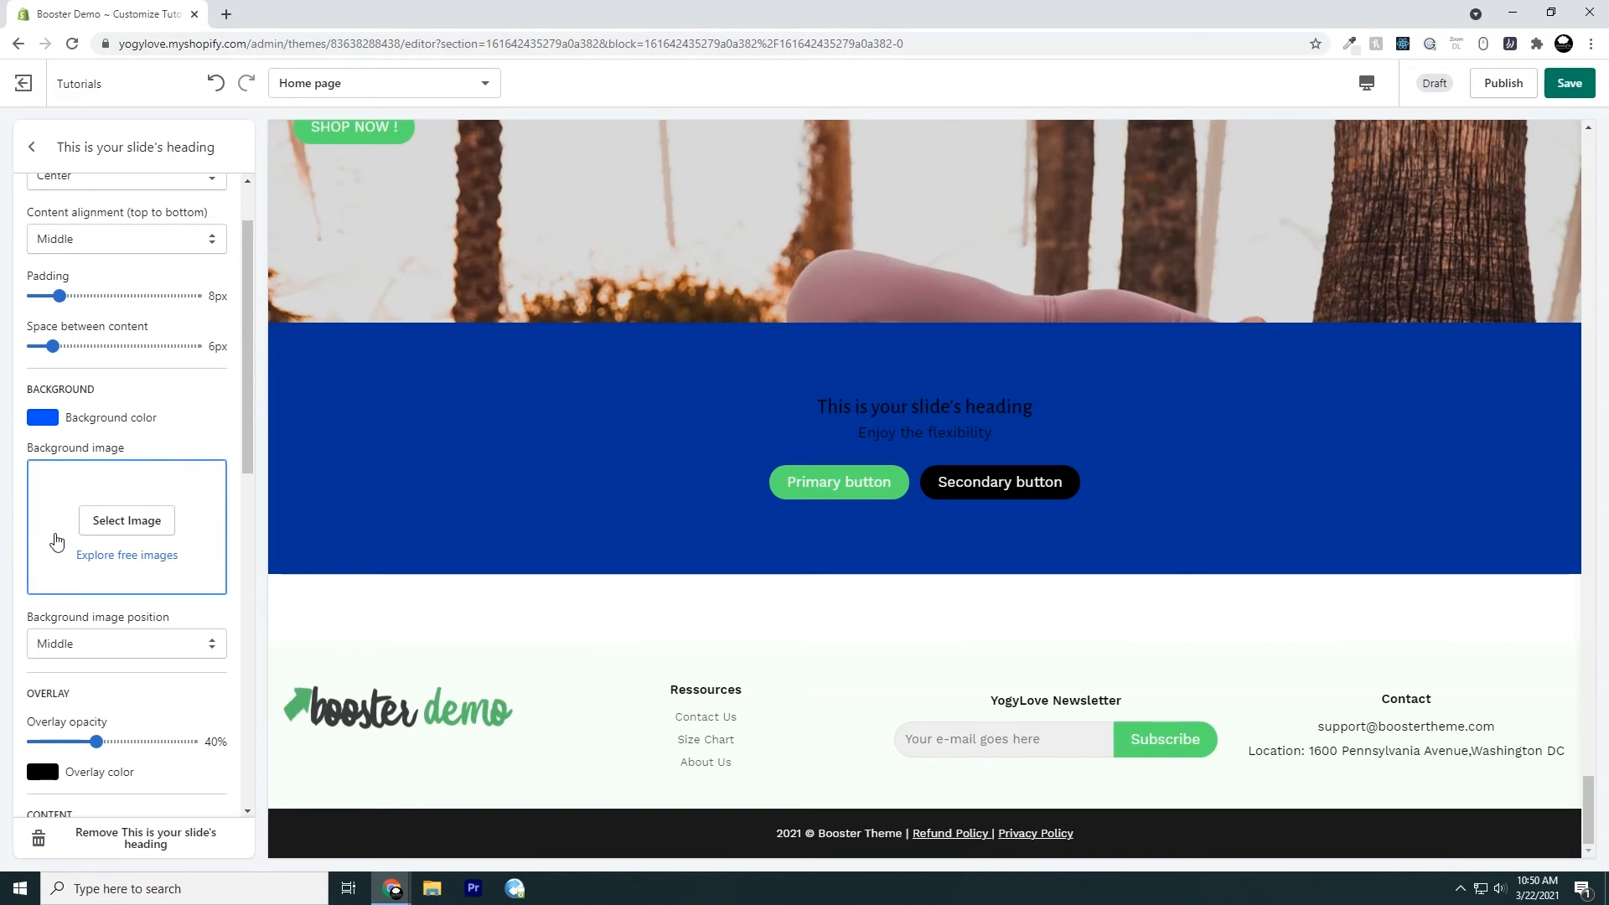
scroll(52, 540, down, 2)
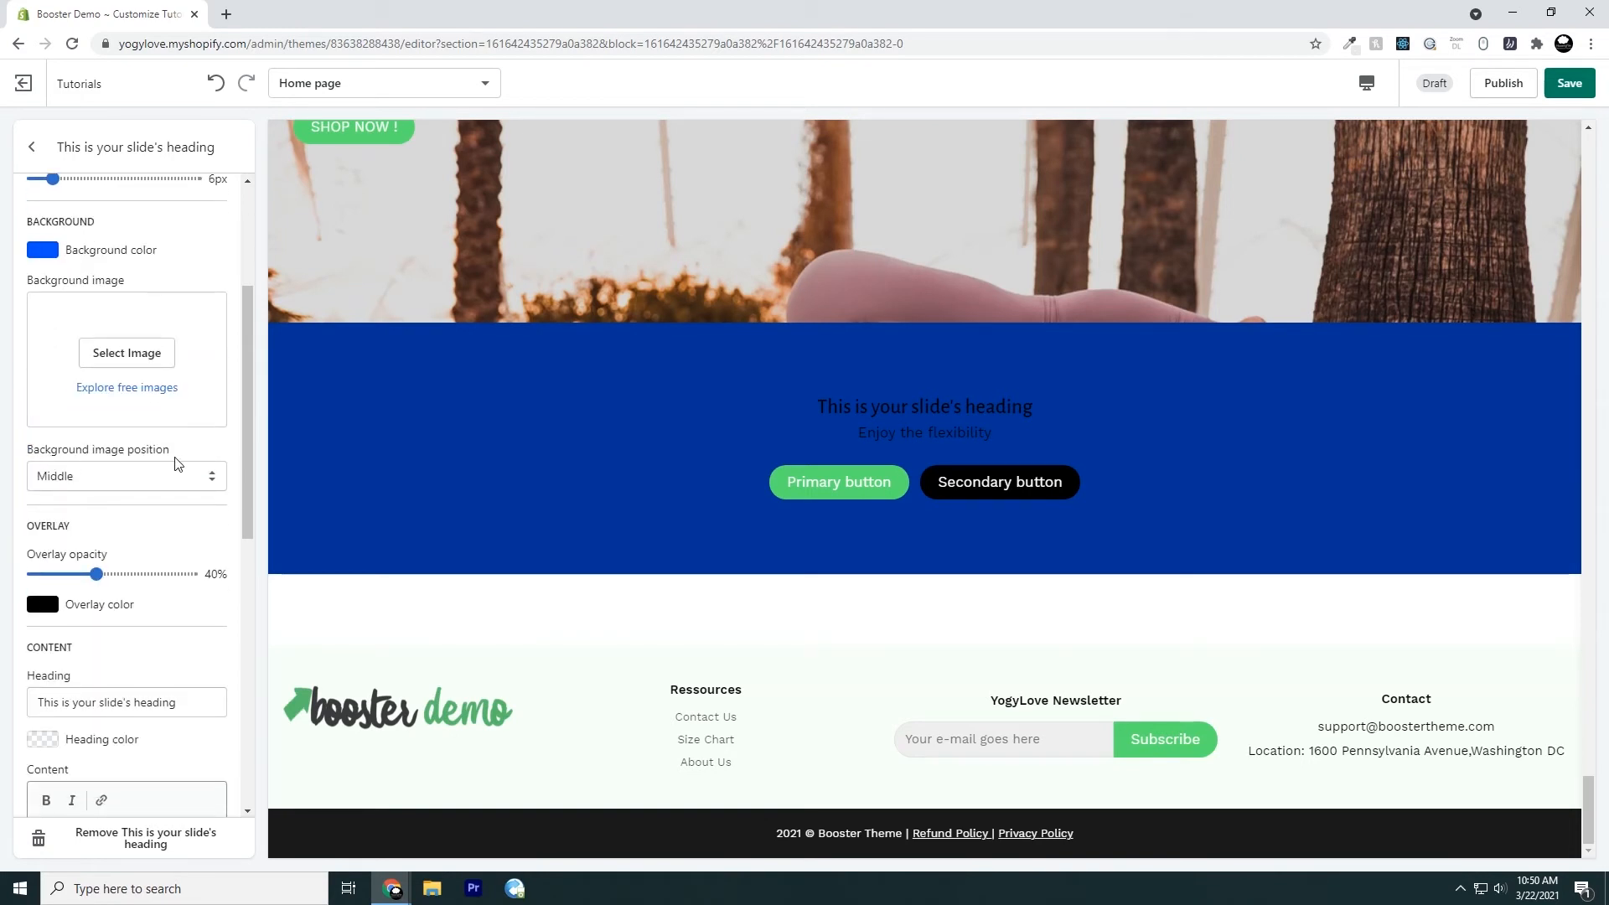
click(93, 480)
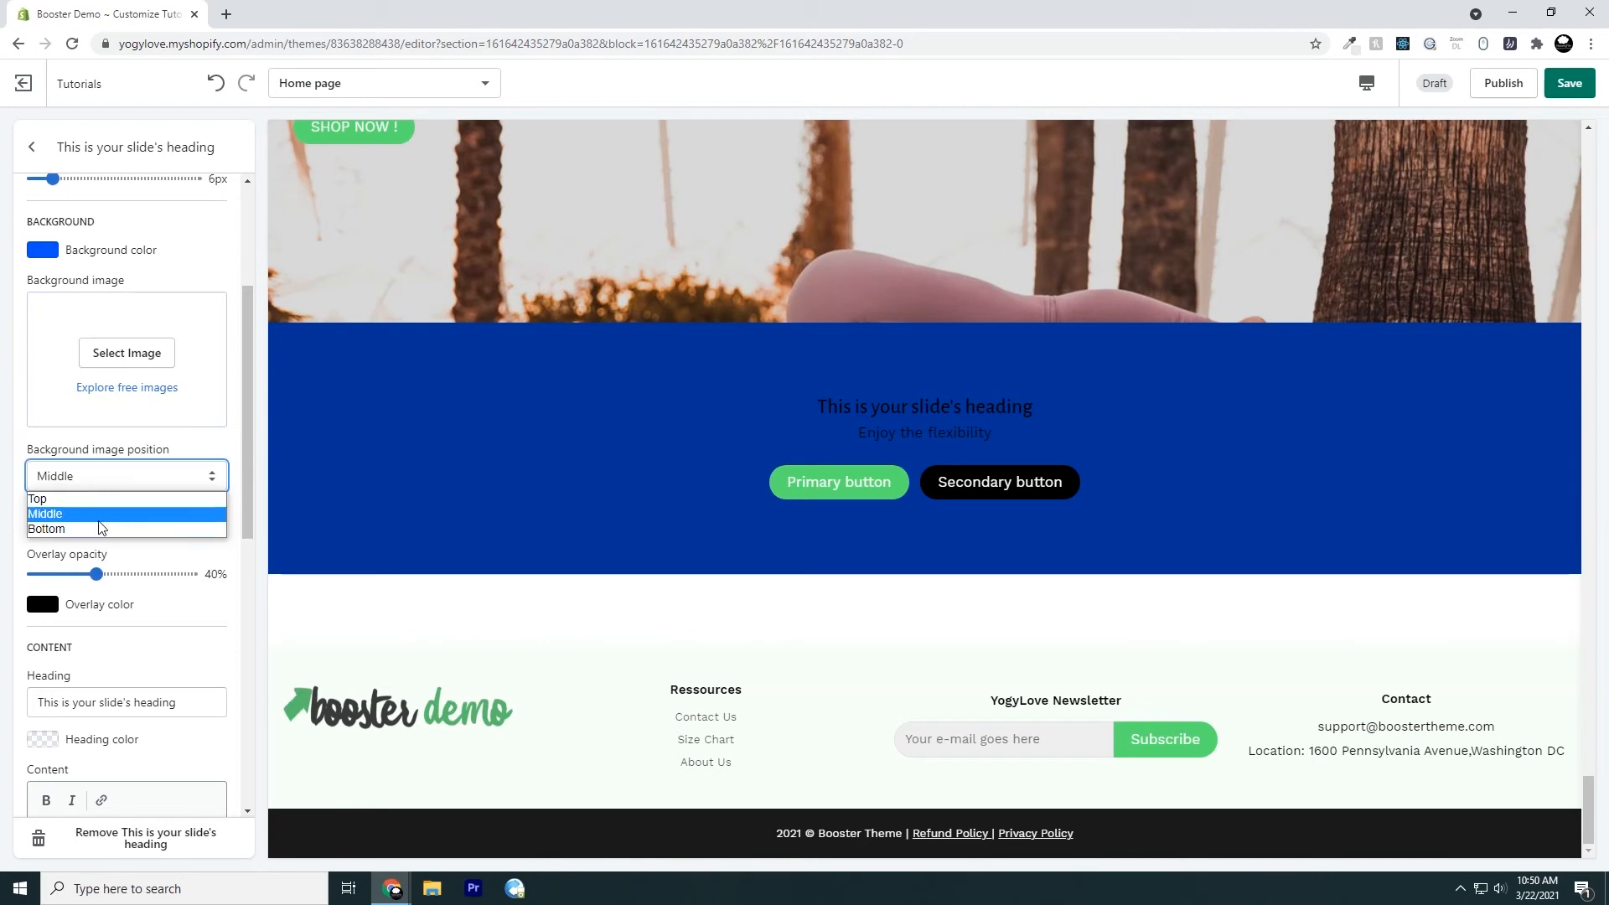
click(153, 445)
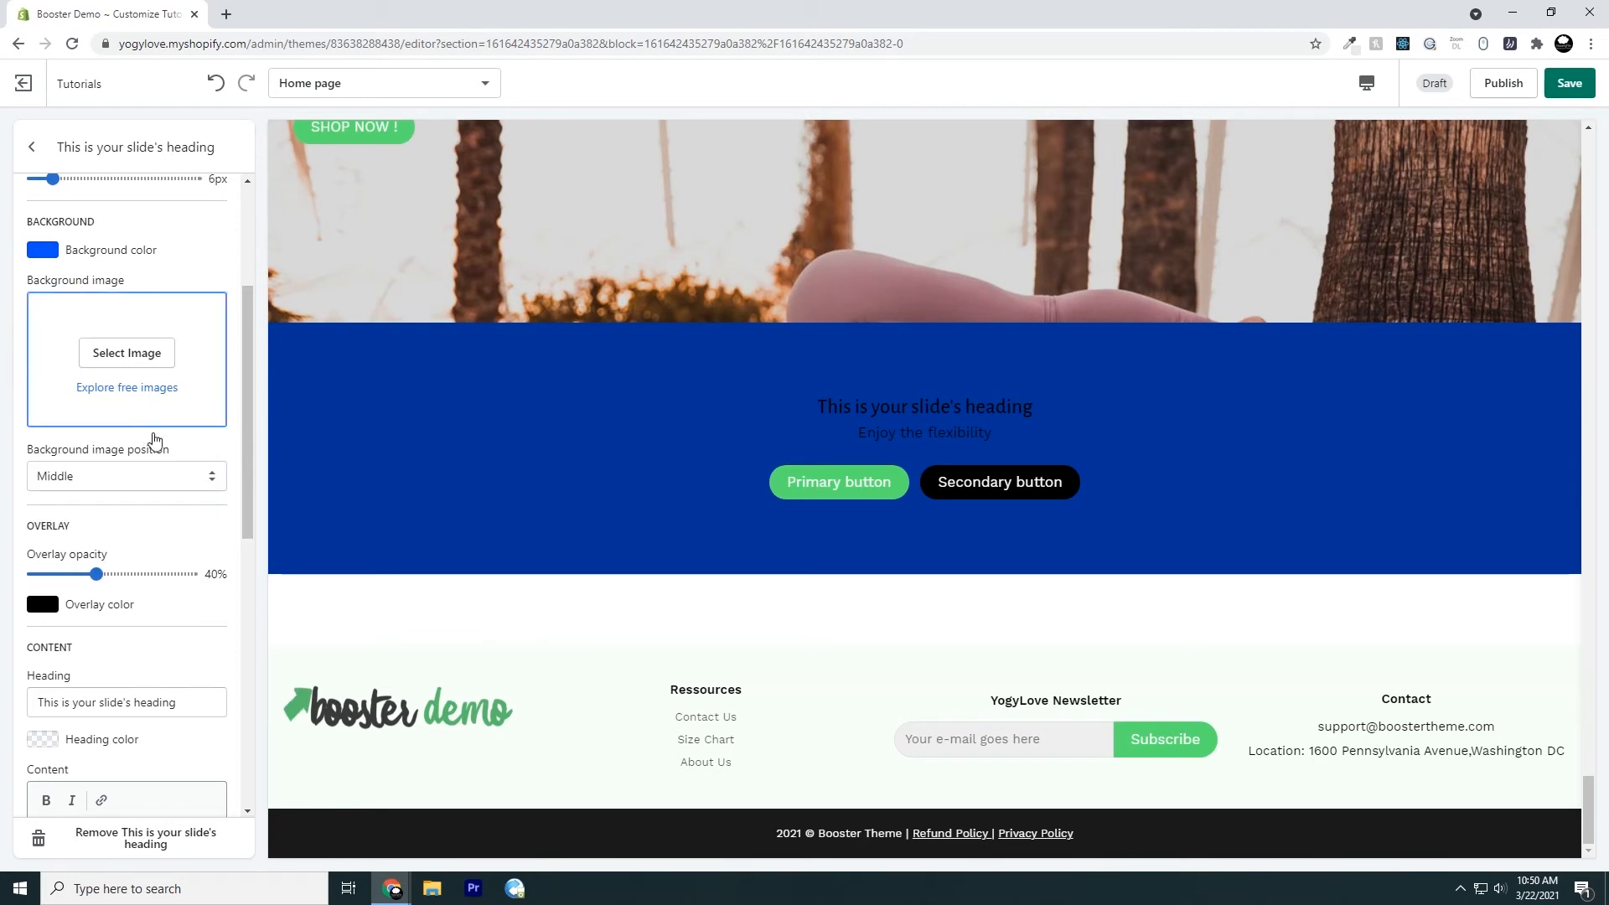
Preview the seaside photo, and set the slide's background image to the library photo of a handstand in a vineyard
click(99, 353)
scroll(133, 601, down, 7)
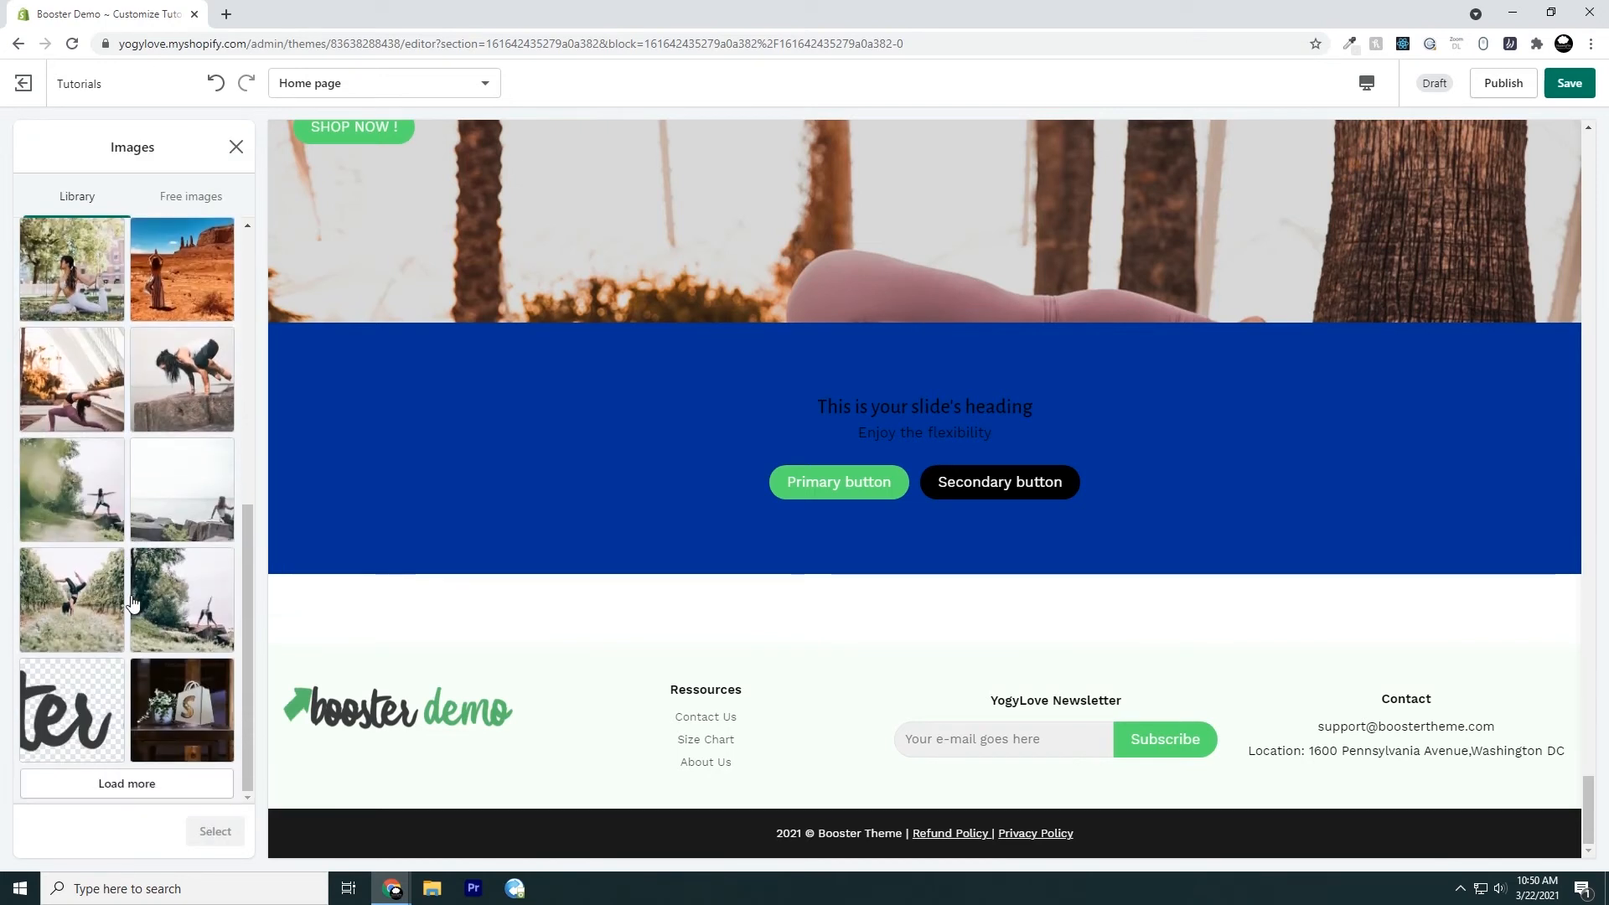
click(189, 495)
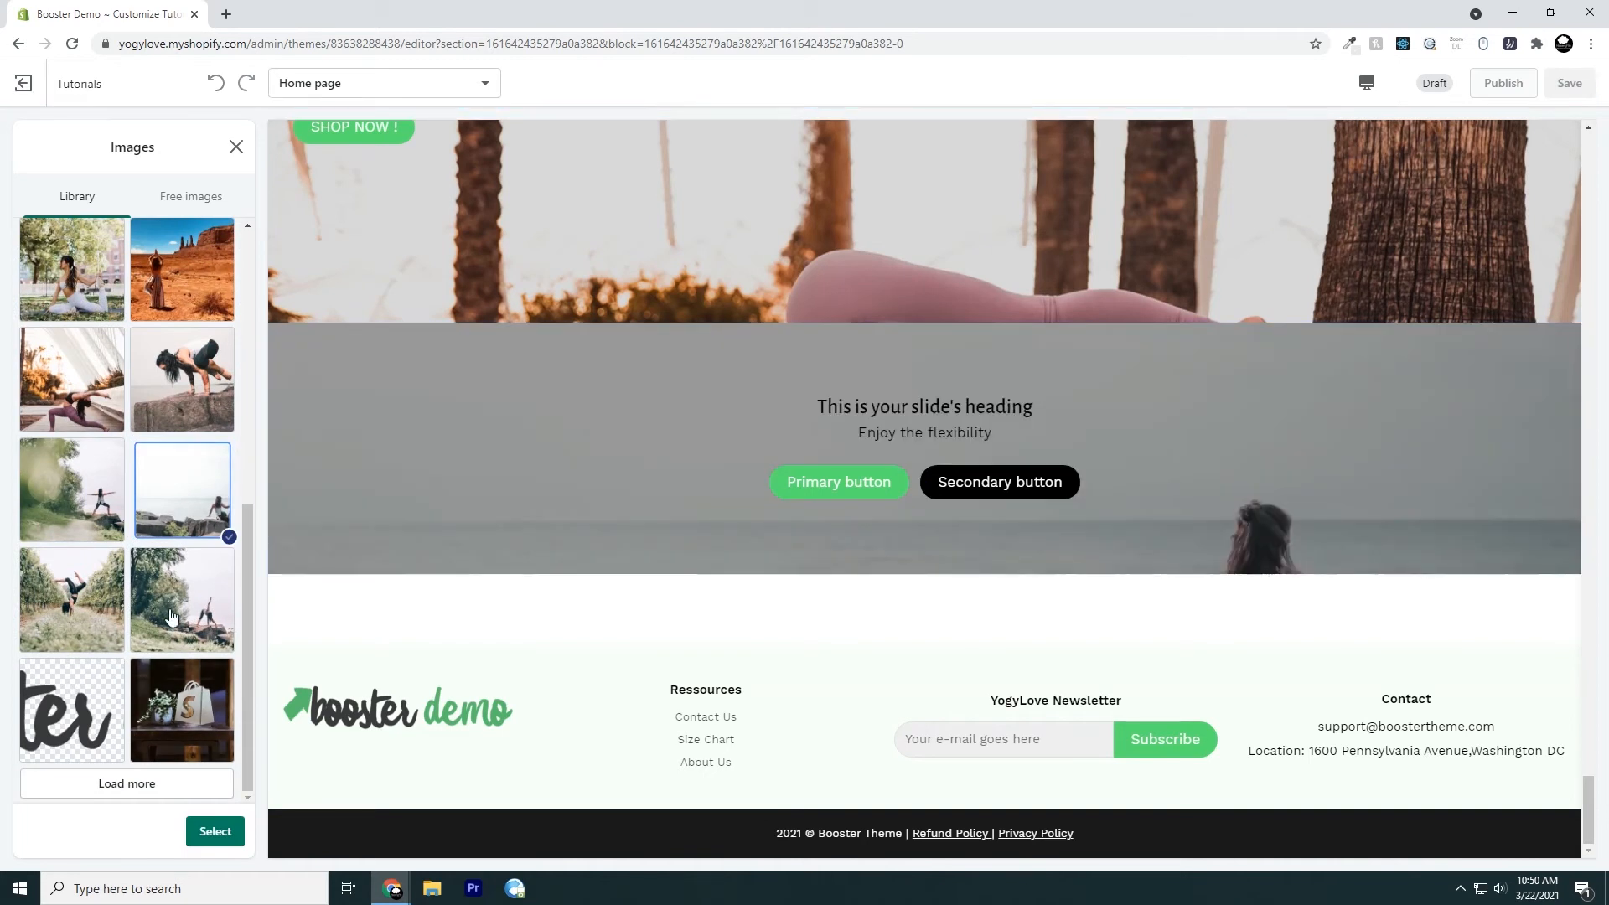
click(71, 605)
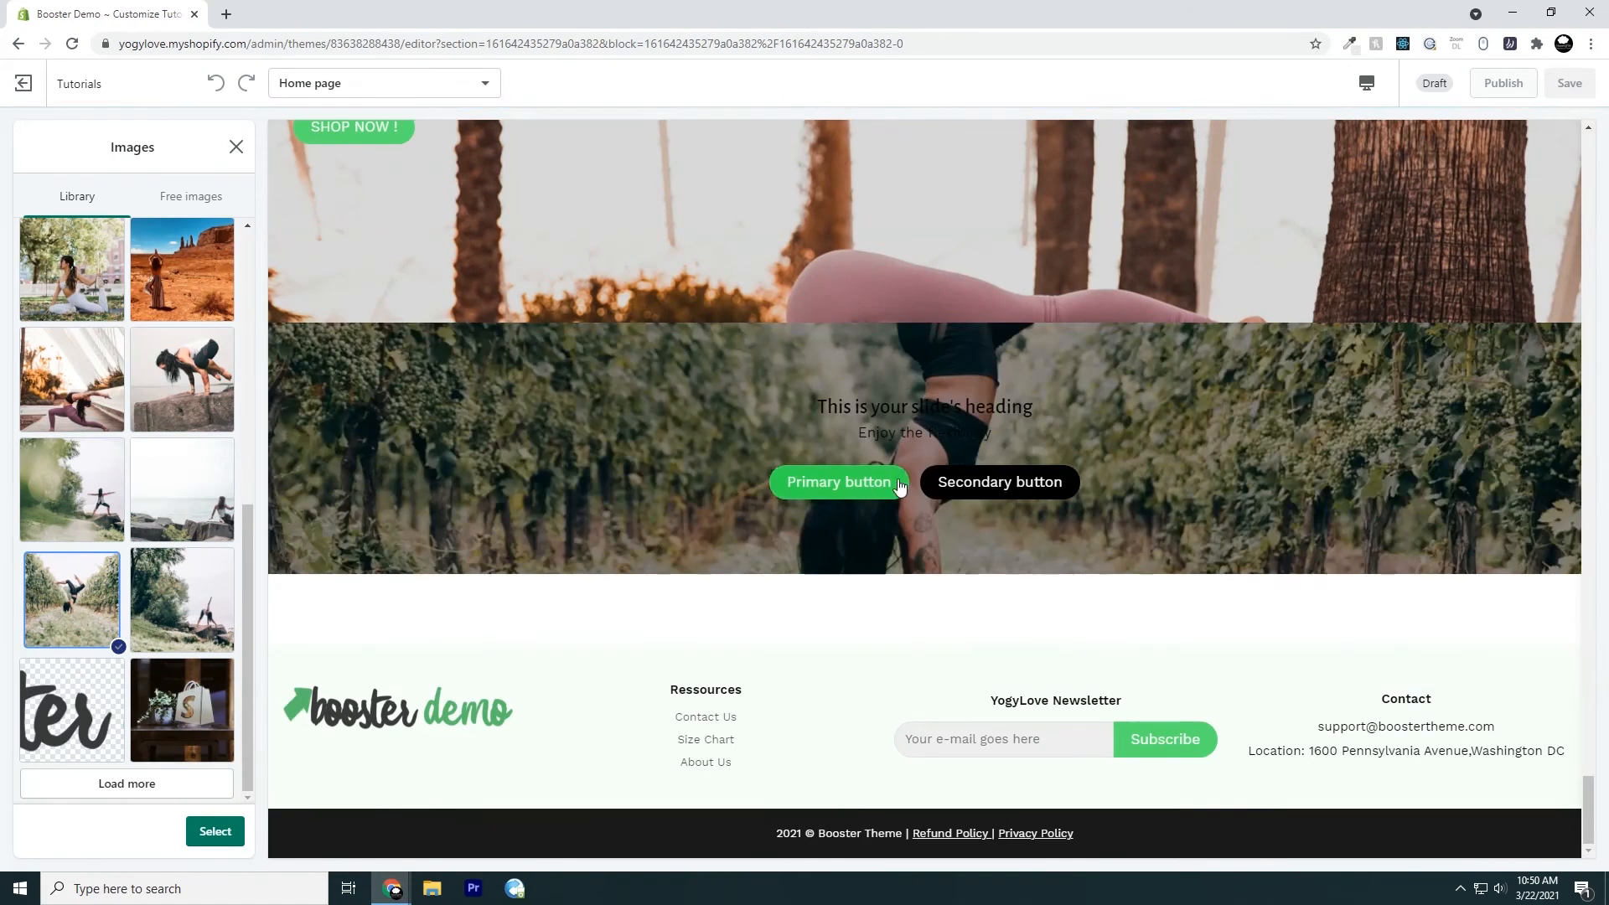
click(203, 836)
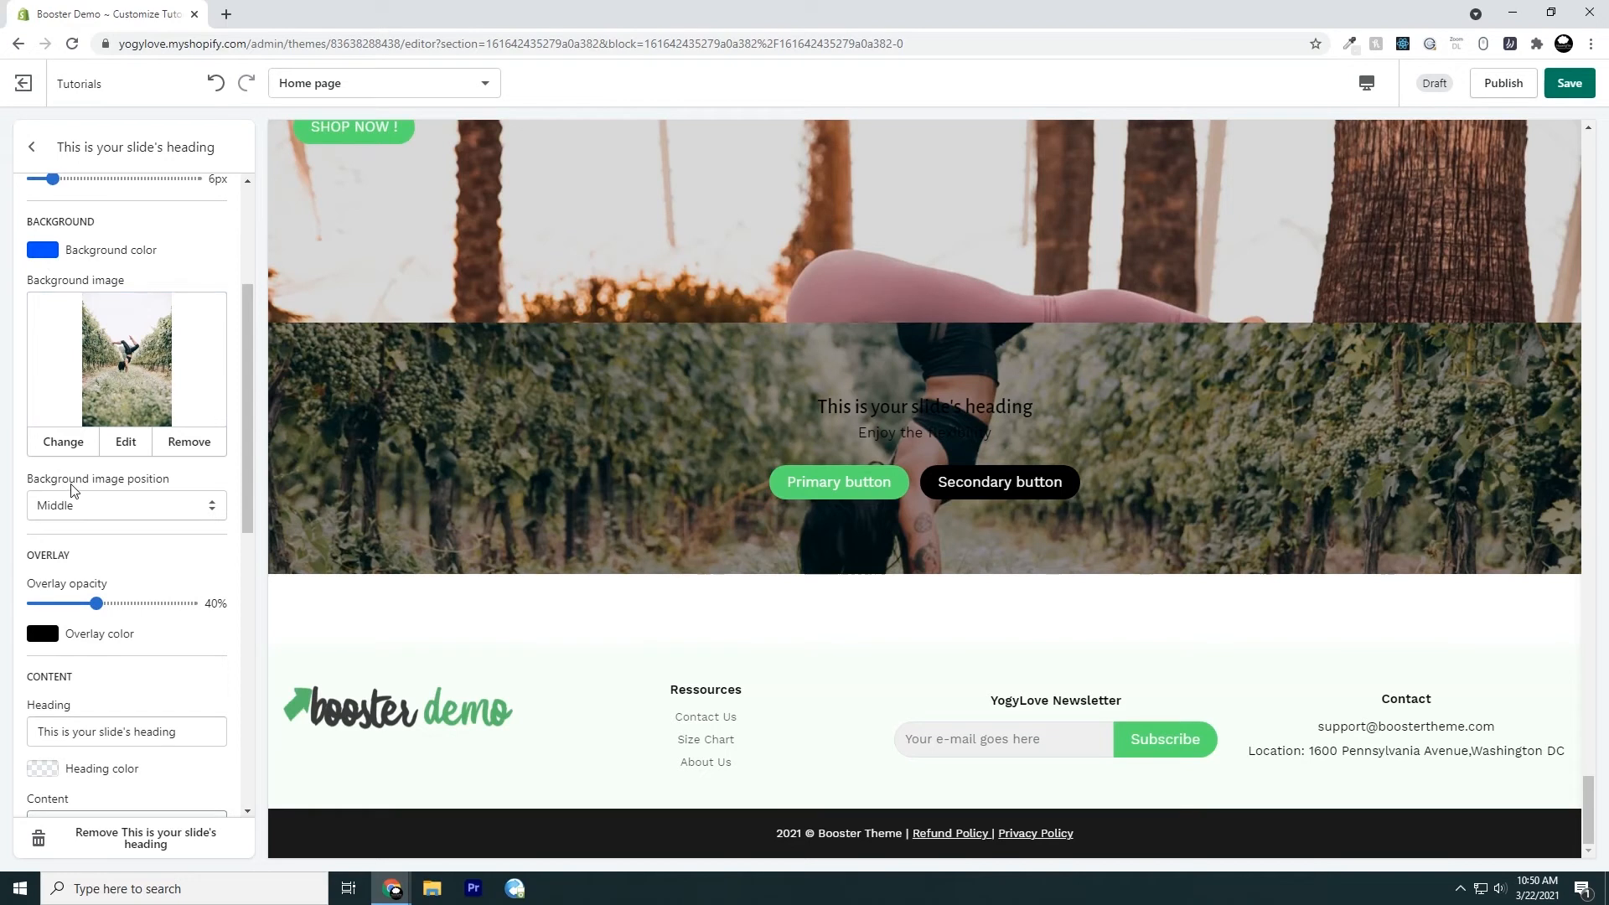
Try Top and Bottom for the slide's background image position and return it to Middle
click(110, 511)
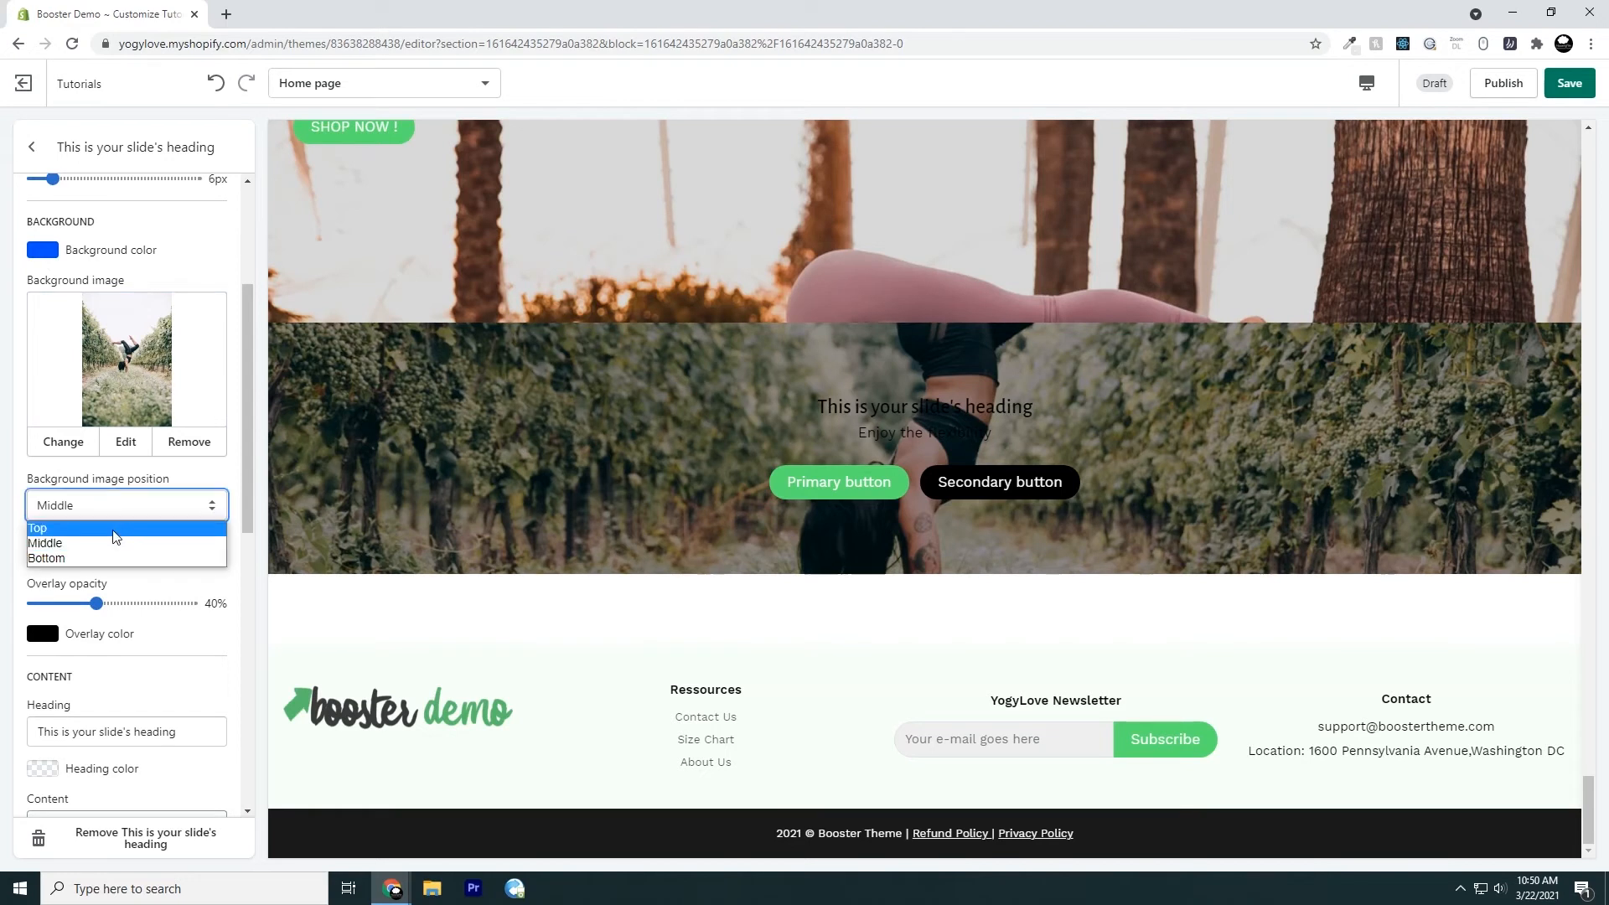
click(115, 528)
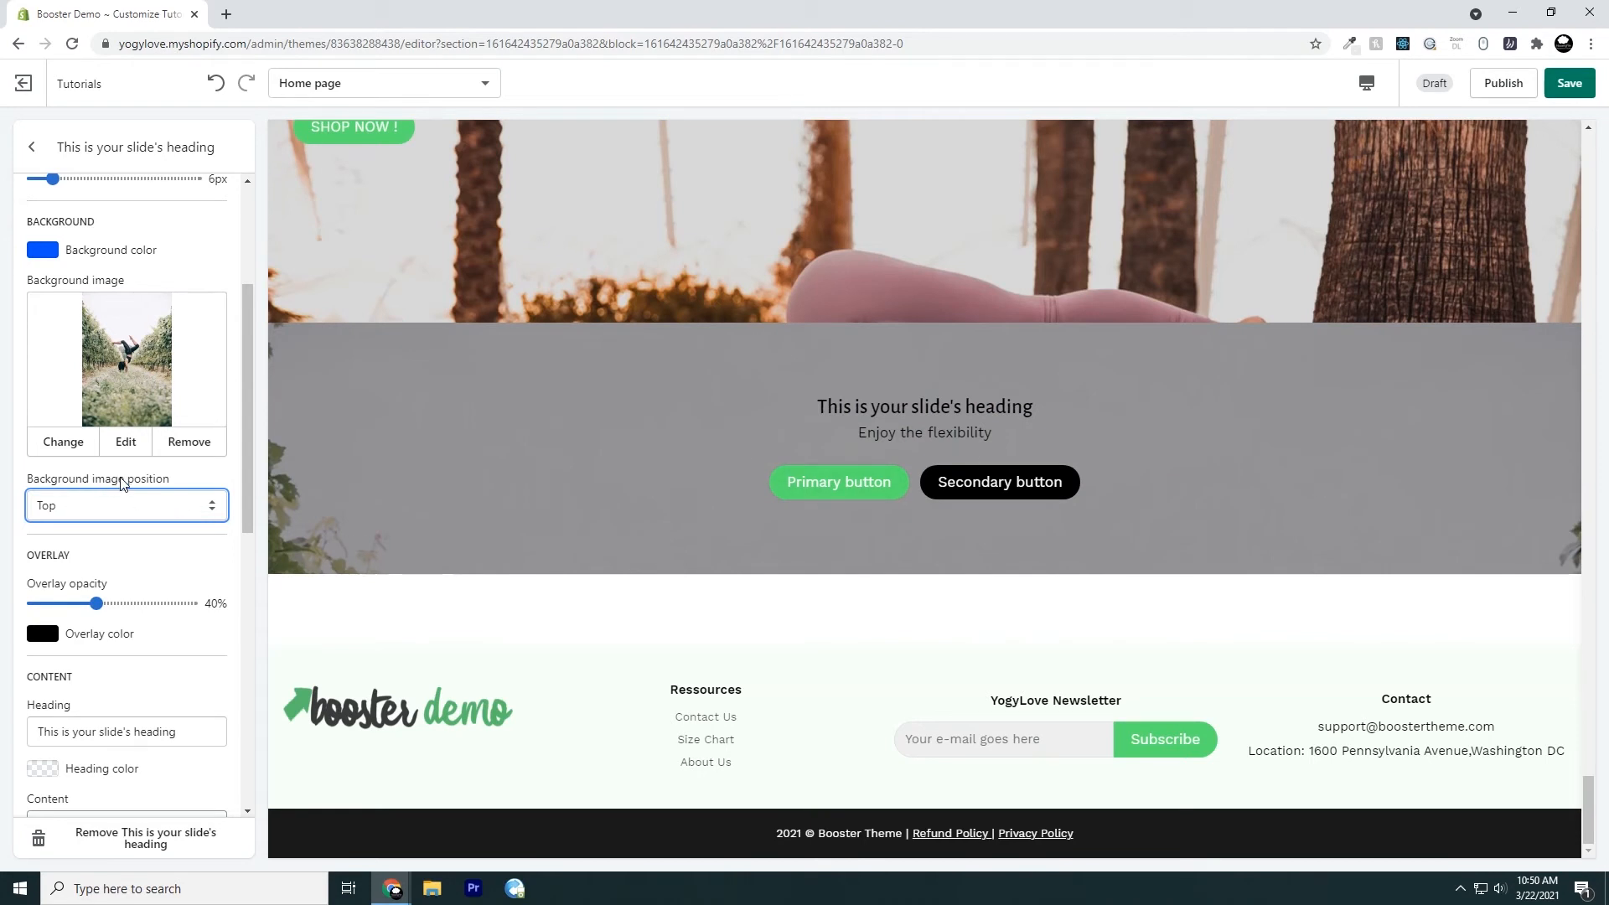
click(142, 512)
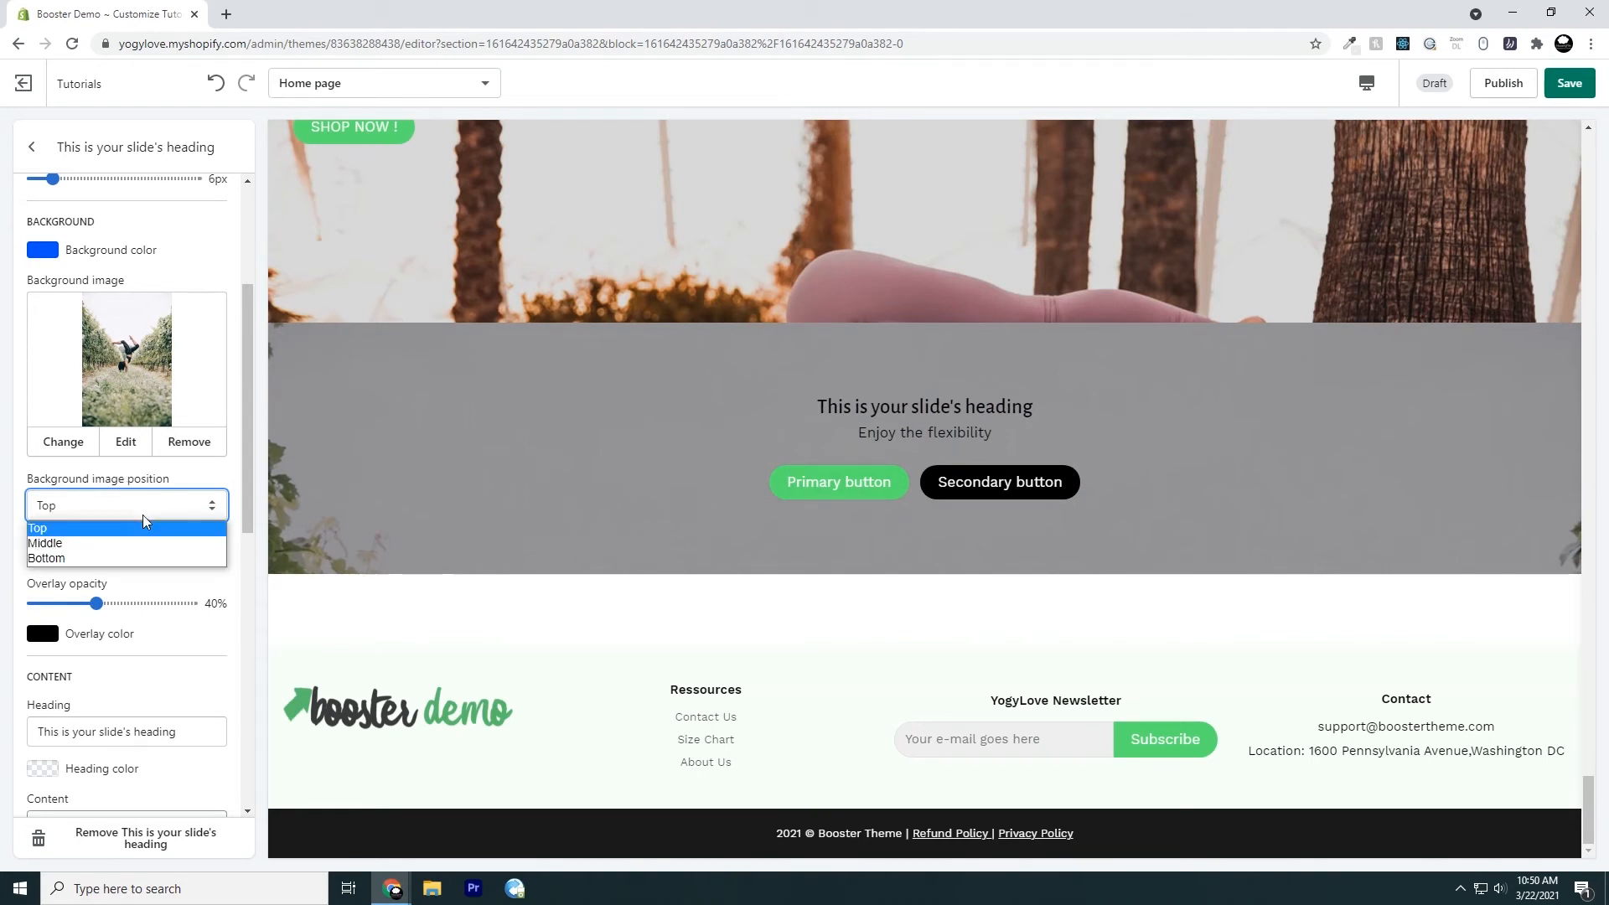
click(121, 559)
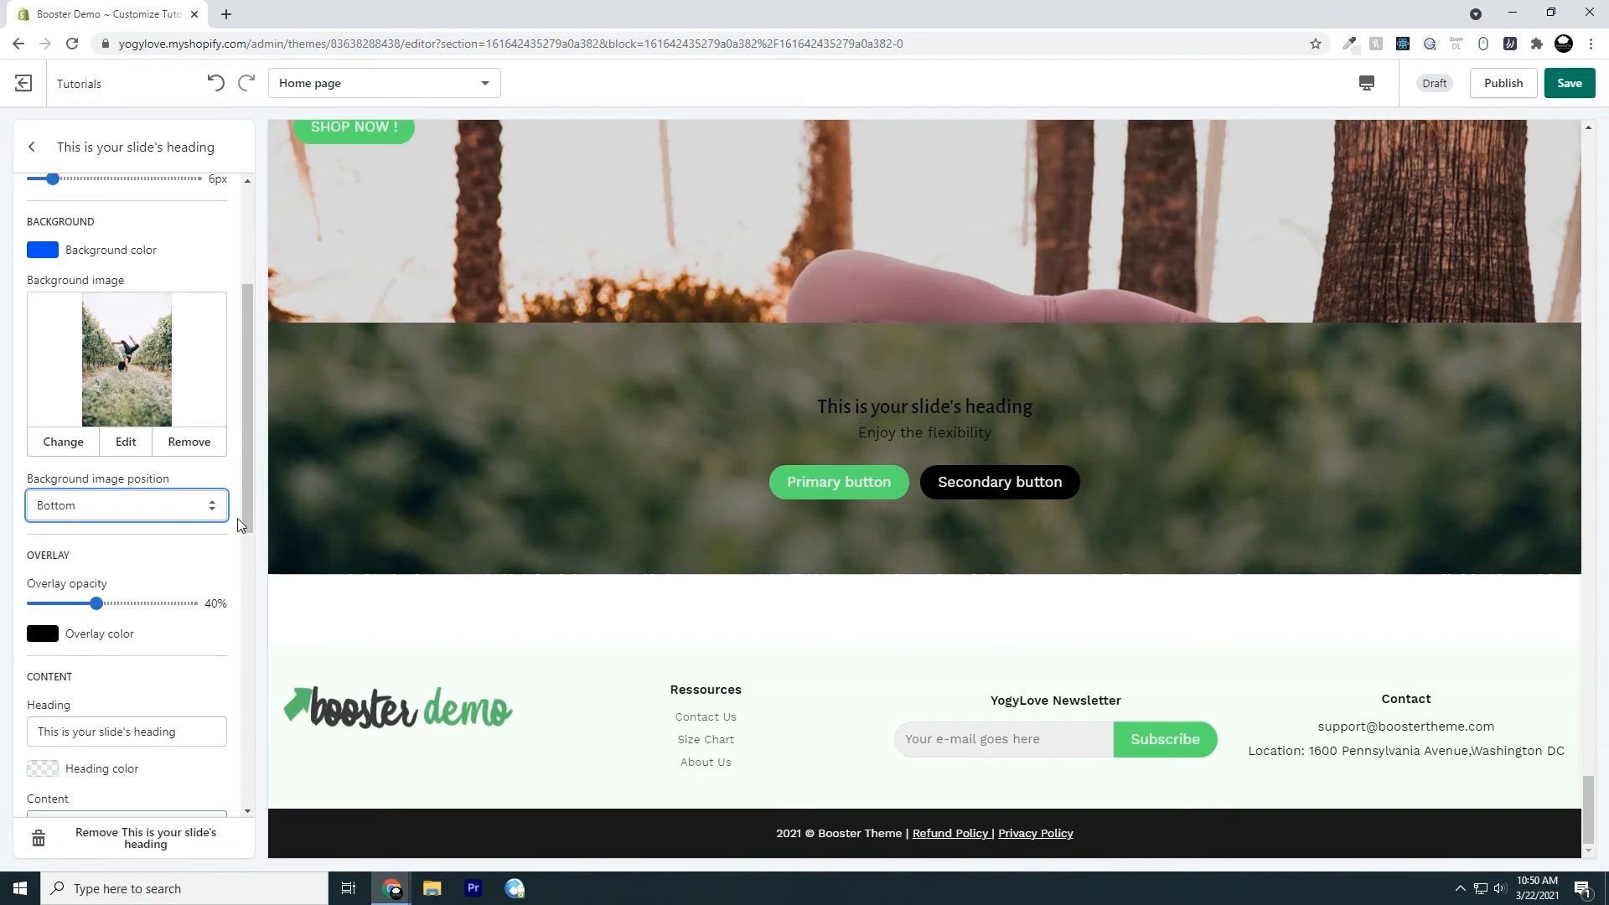
click(185, 507)
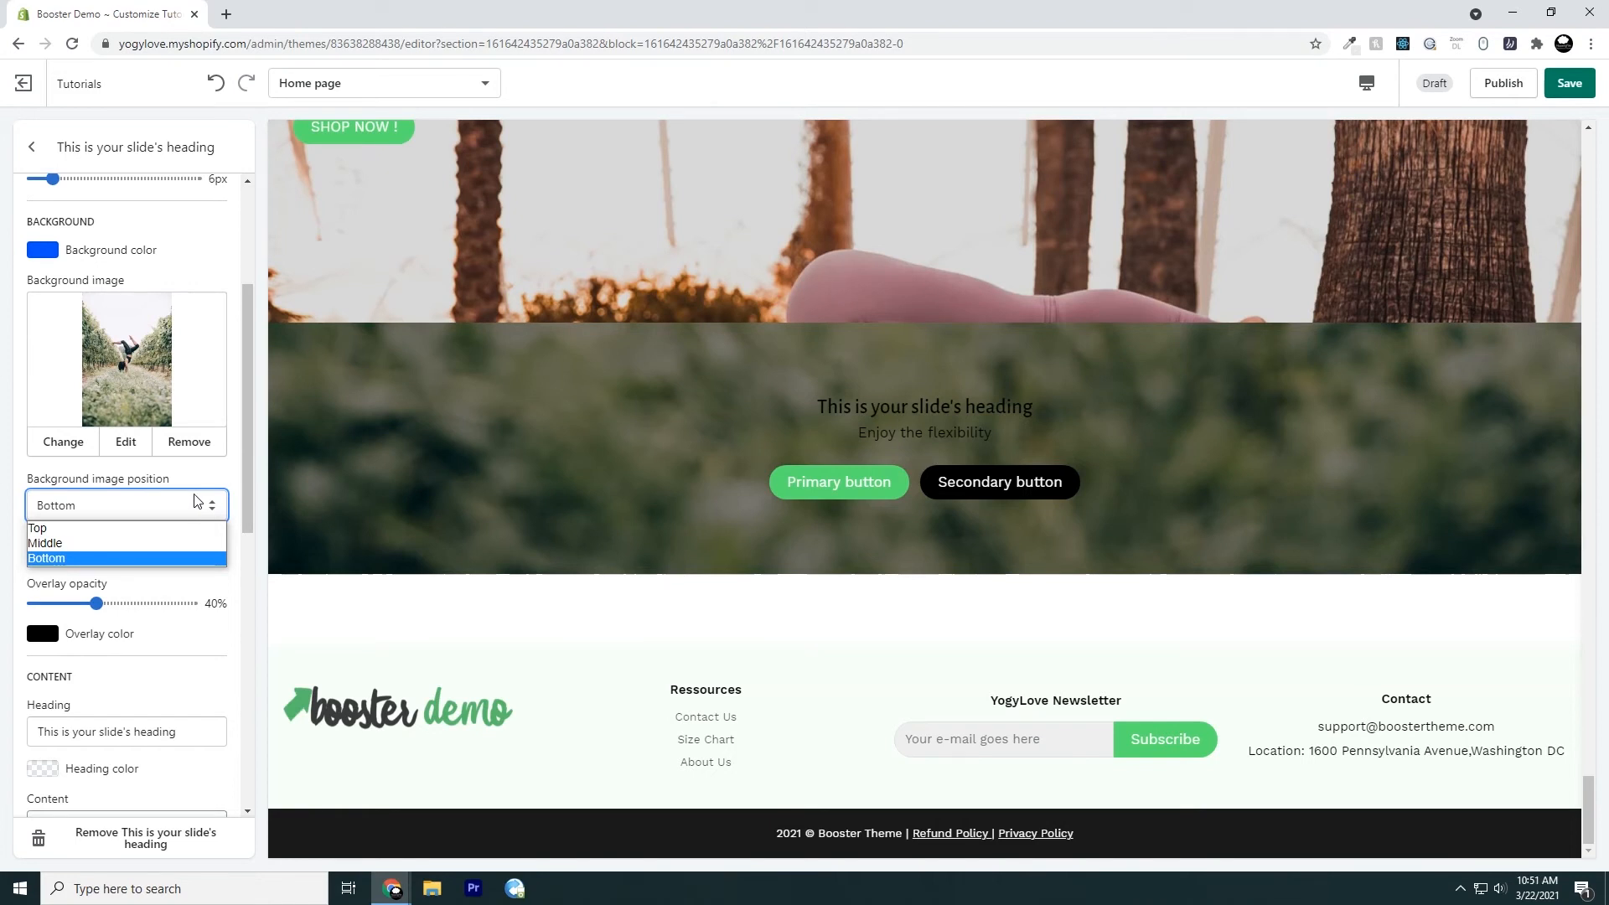
click(138, 550)
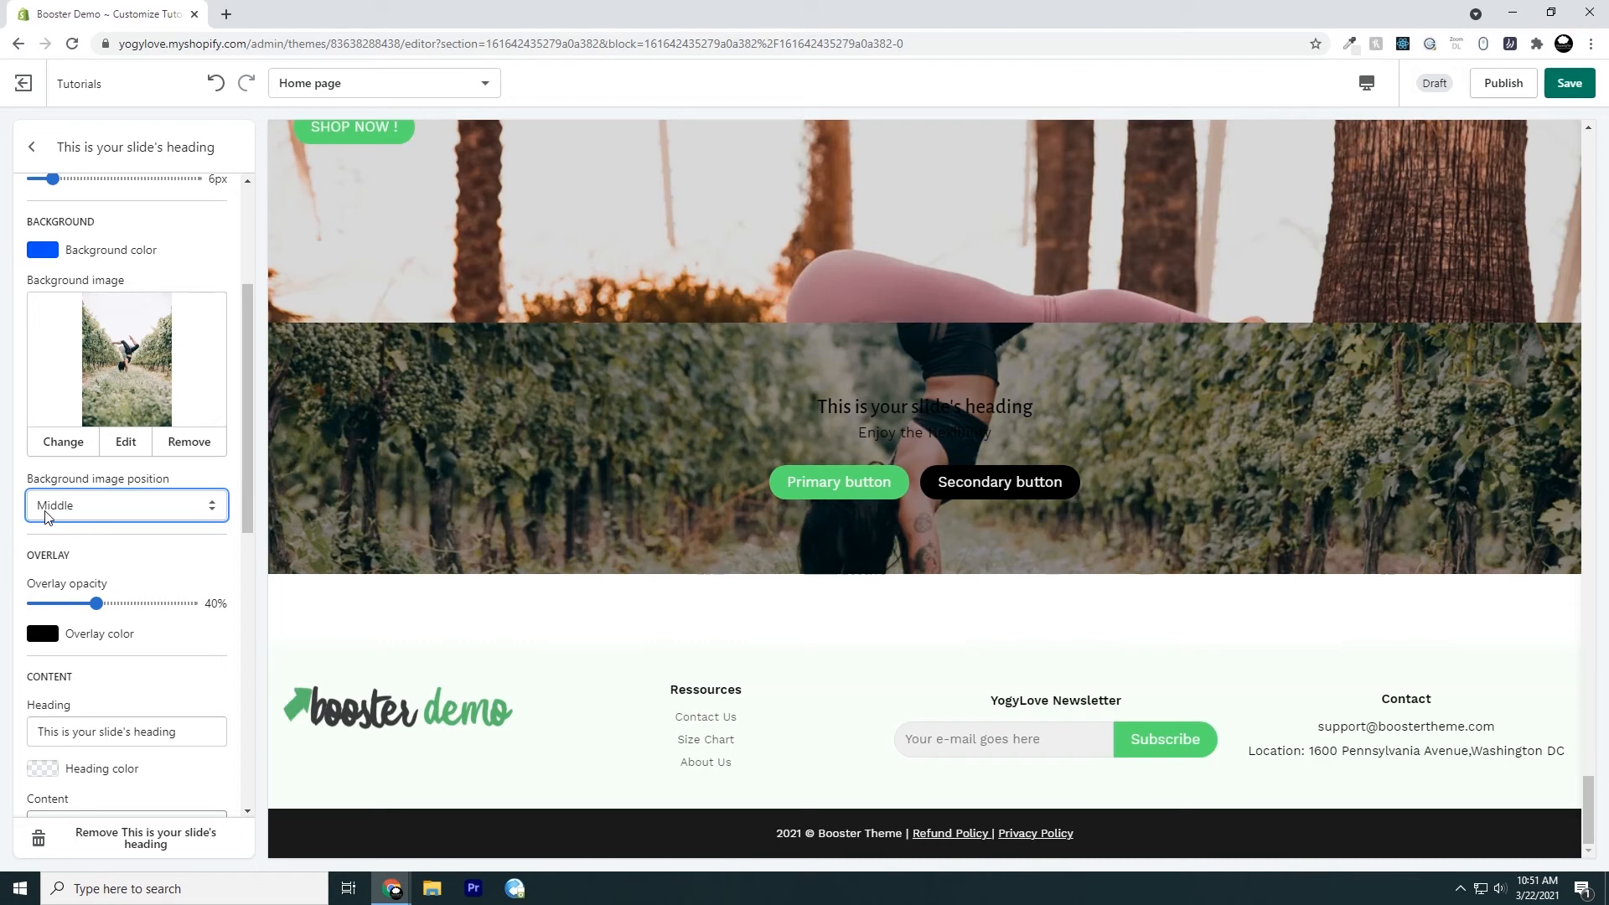
click(134, 510)
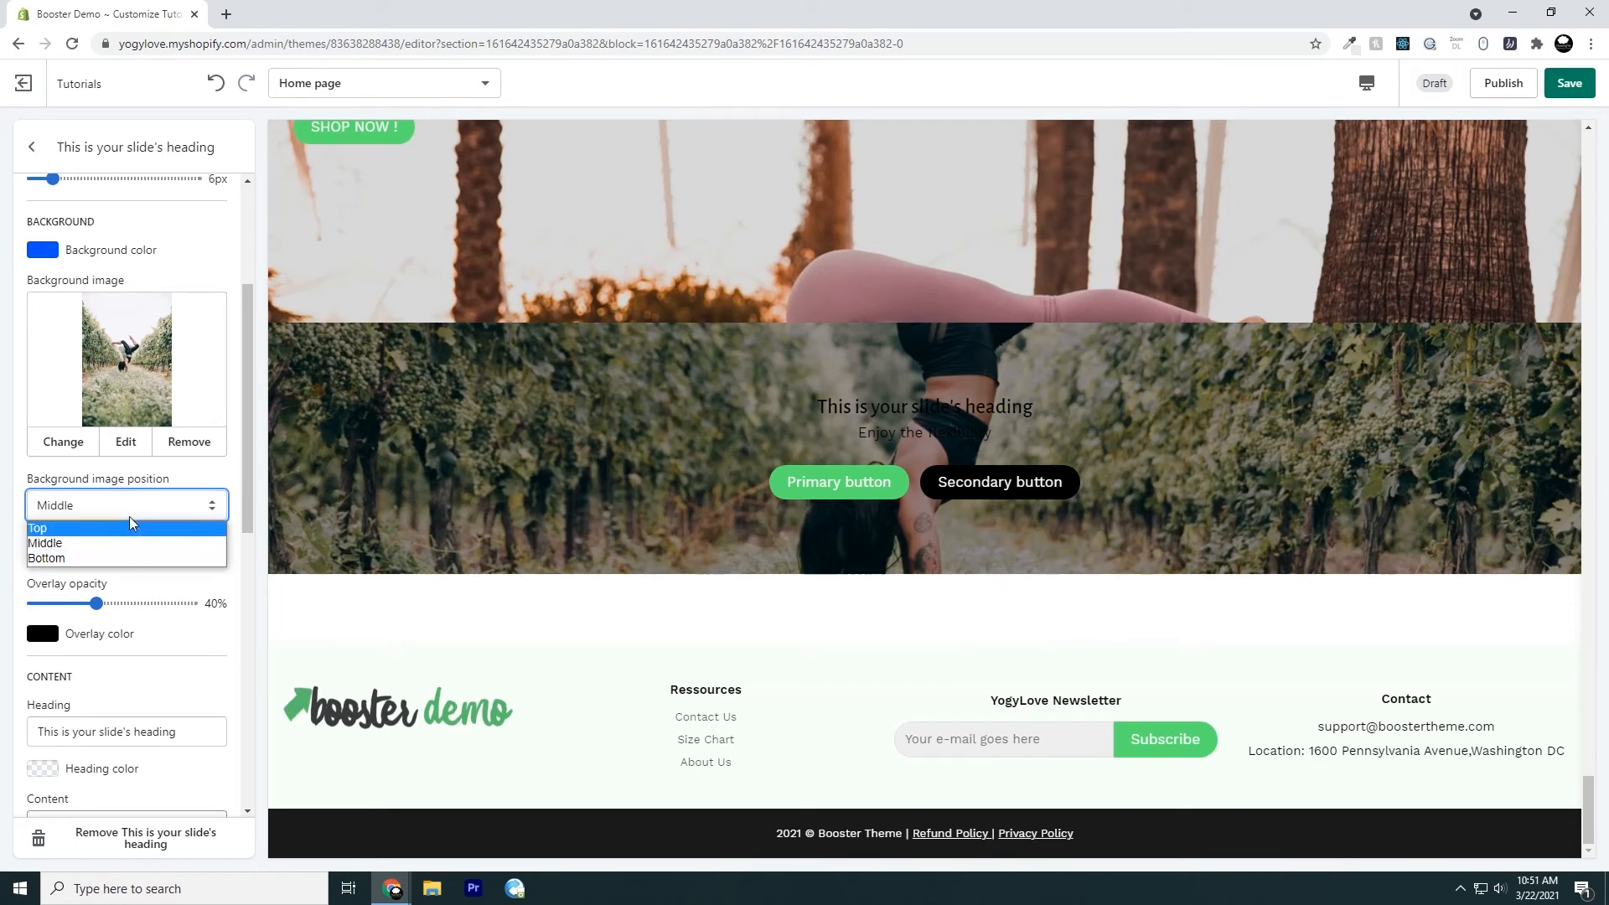
click(9, 528)
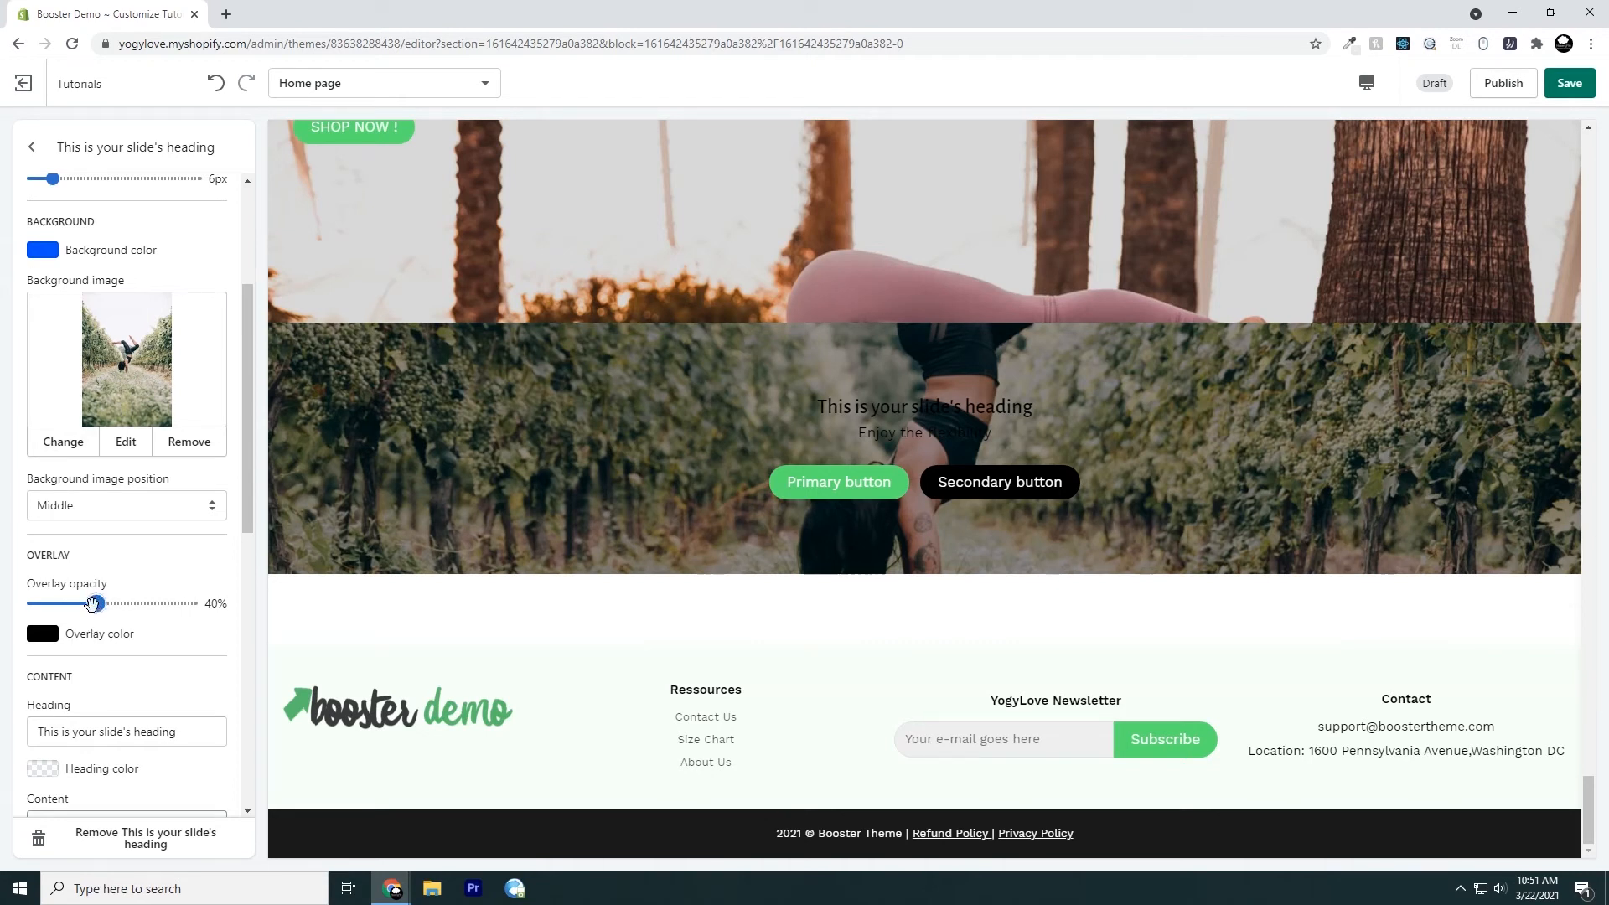
Try a red (#FF0000) overlay on the slide at 100% and 50% opacity
drag(95, 603, 222, 605)
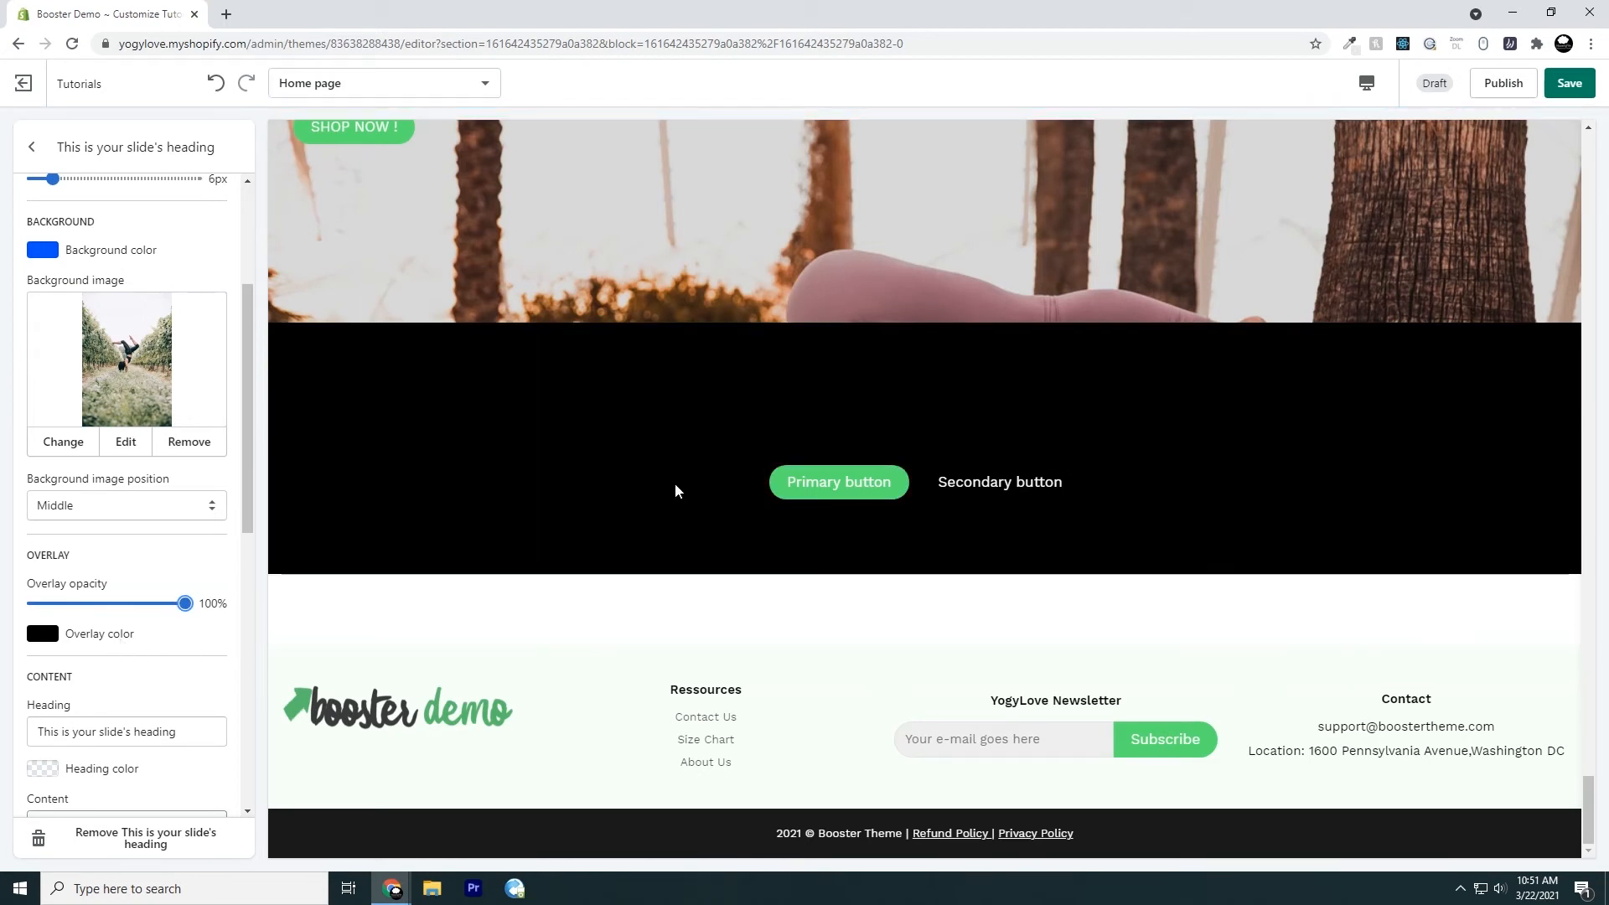
click(42, 637)
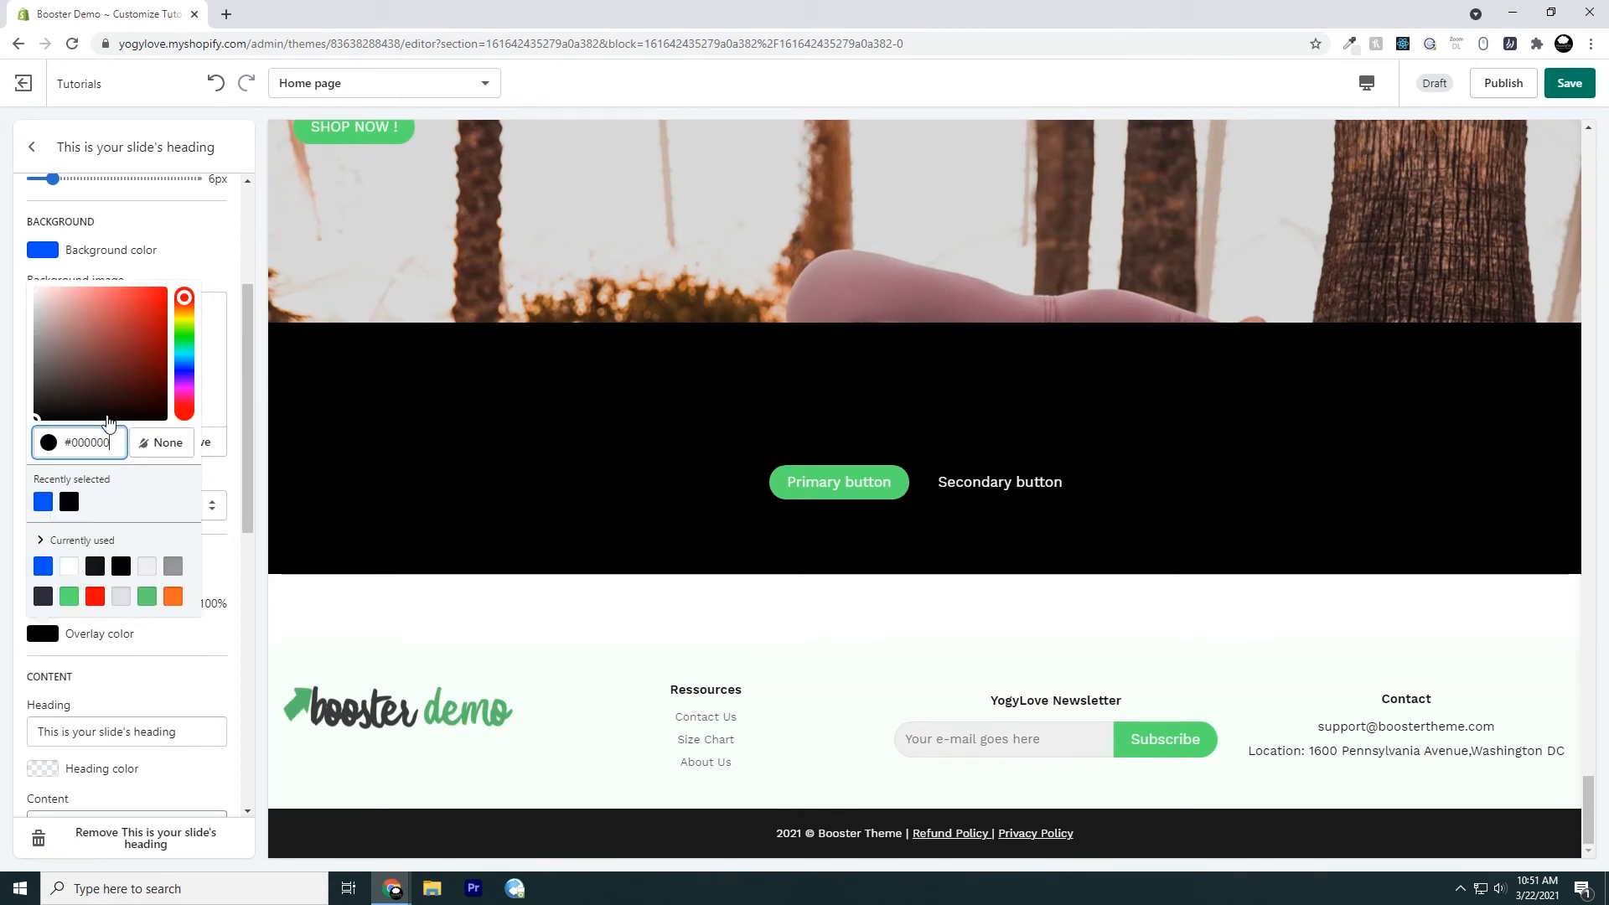
click(95, 595)
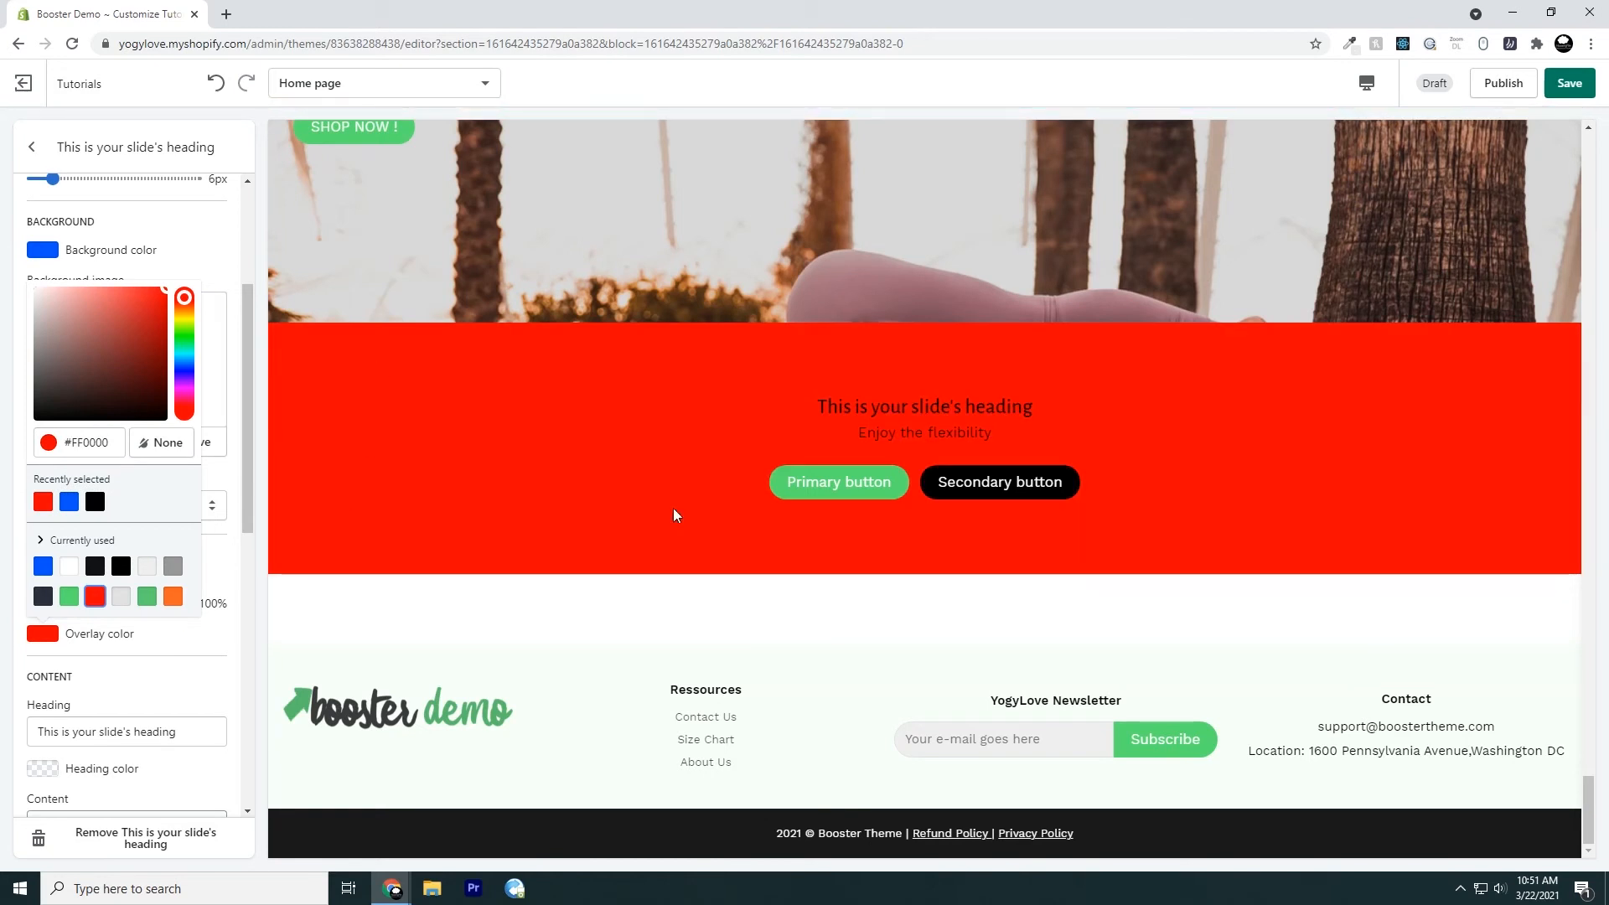
click(181, 639)
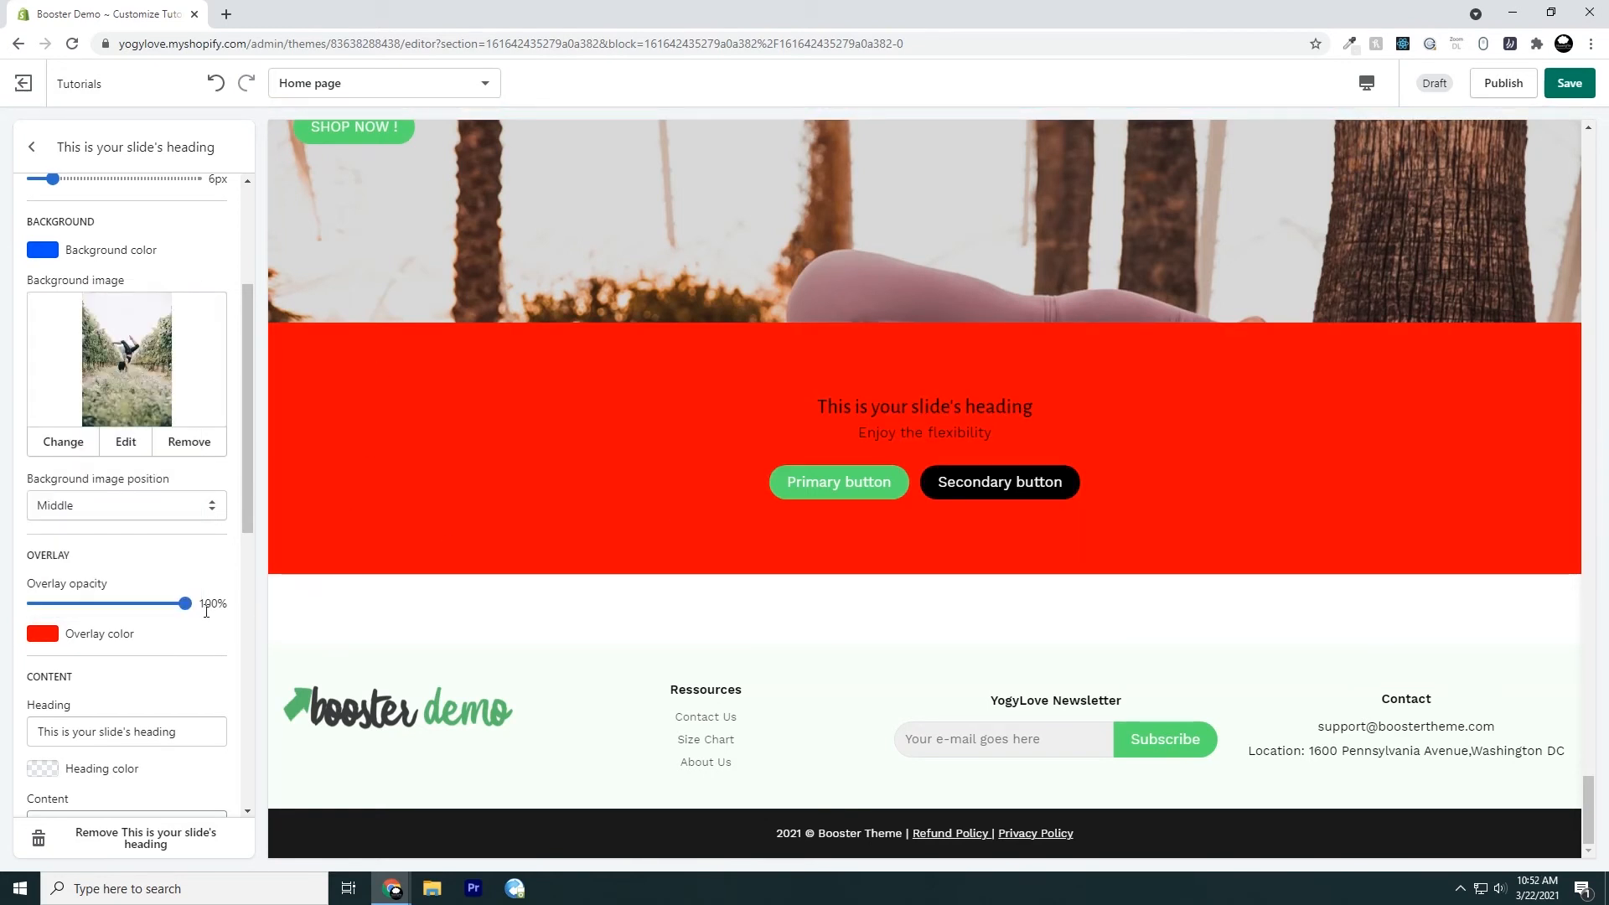
drag(188, 604, 112, 603)
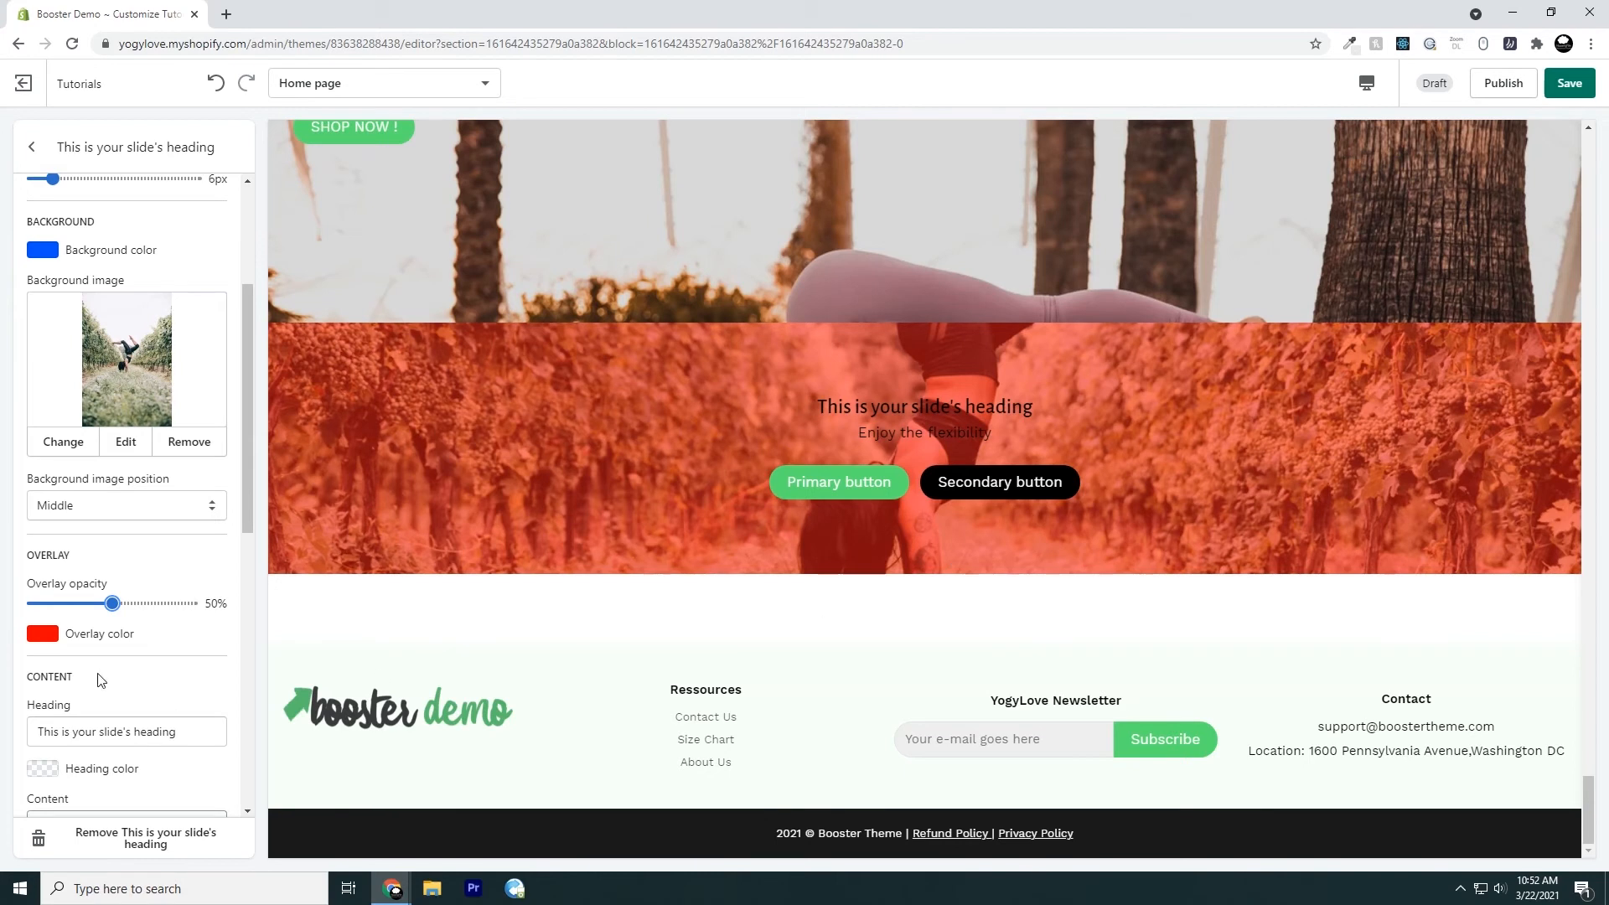
Try a white overlay color, set the overlay color to black (#000000), and set the overlay opacity to 15%
click(46, 637)
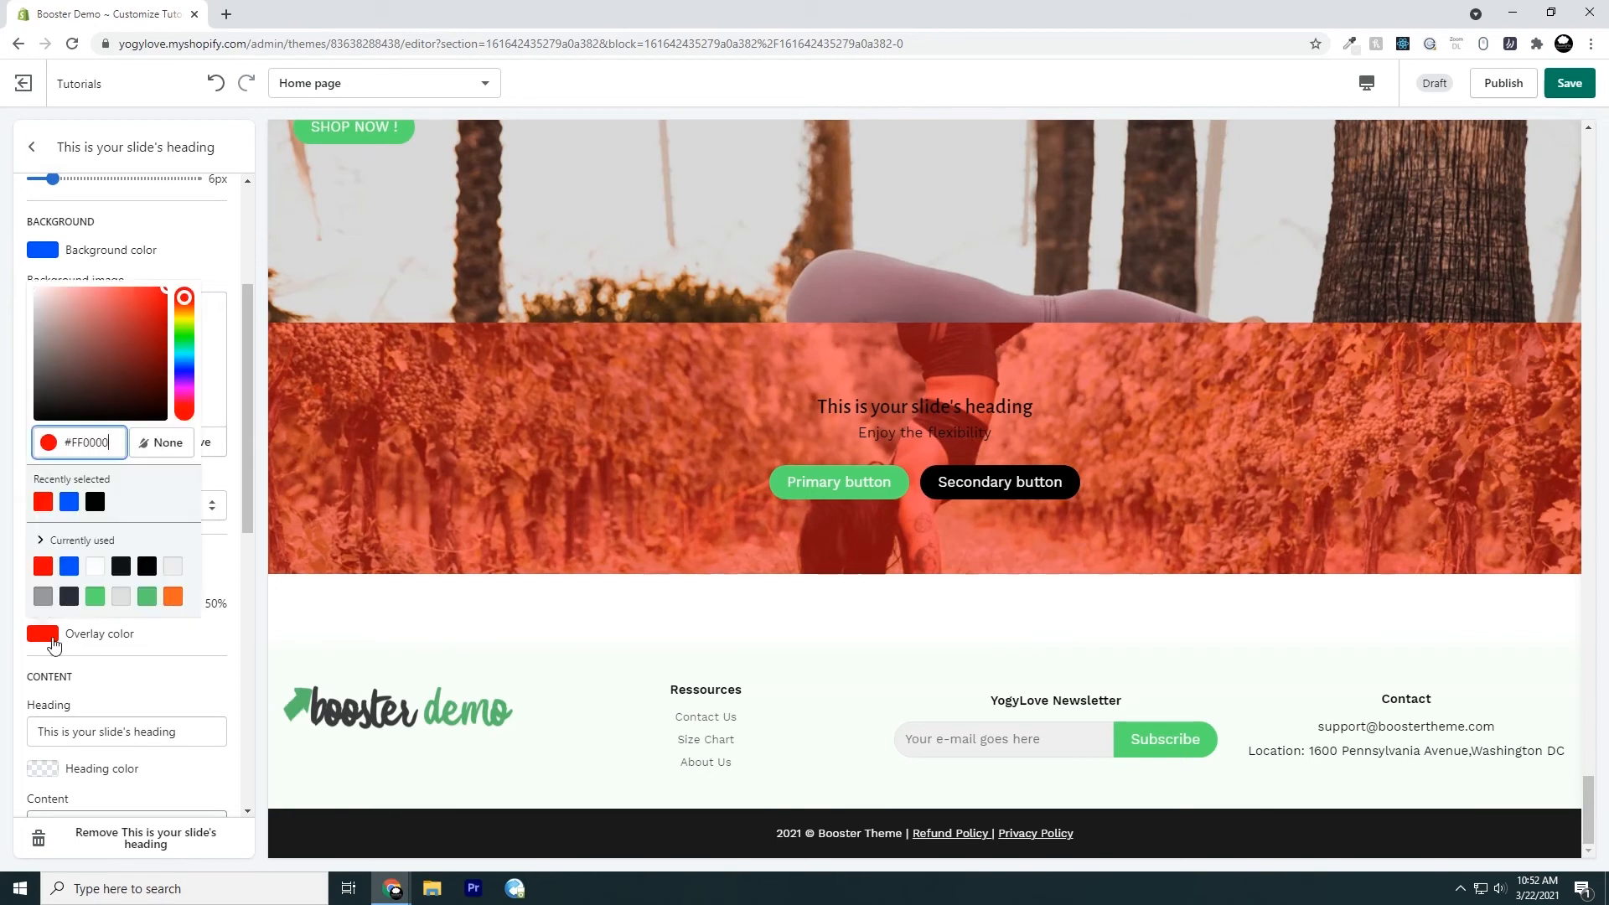
click(146, 567)
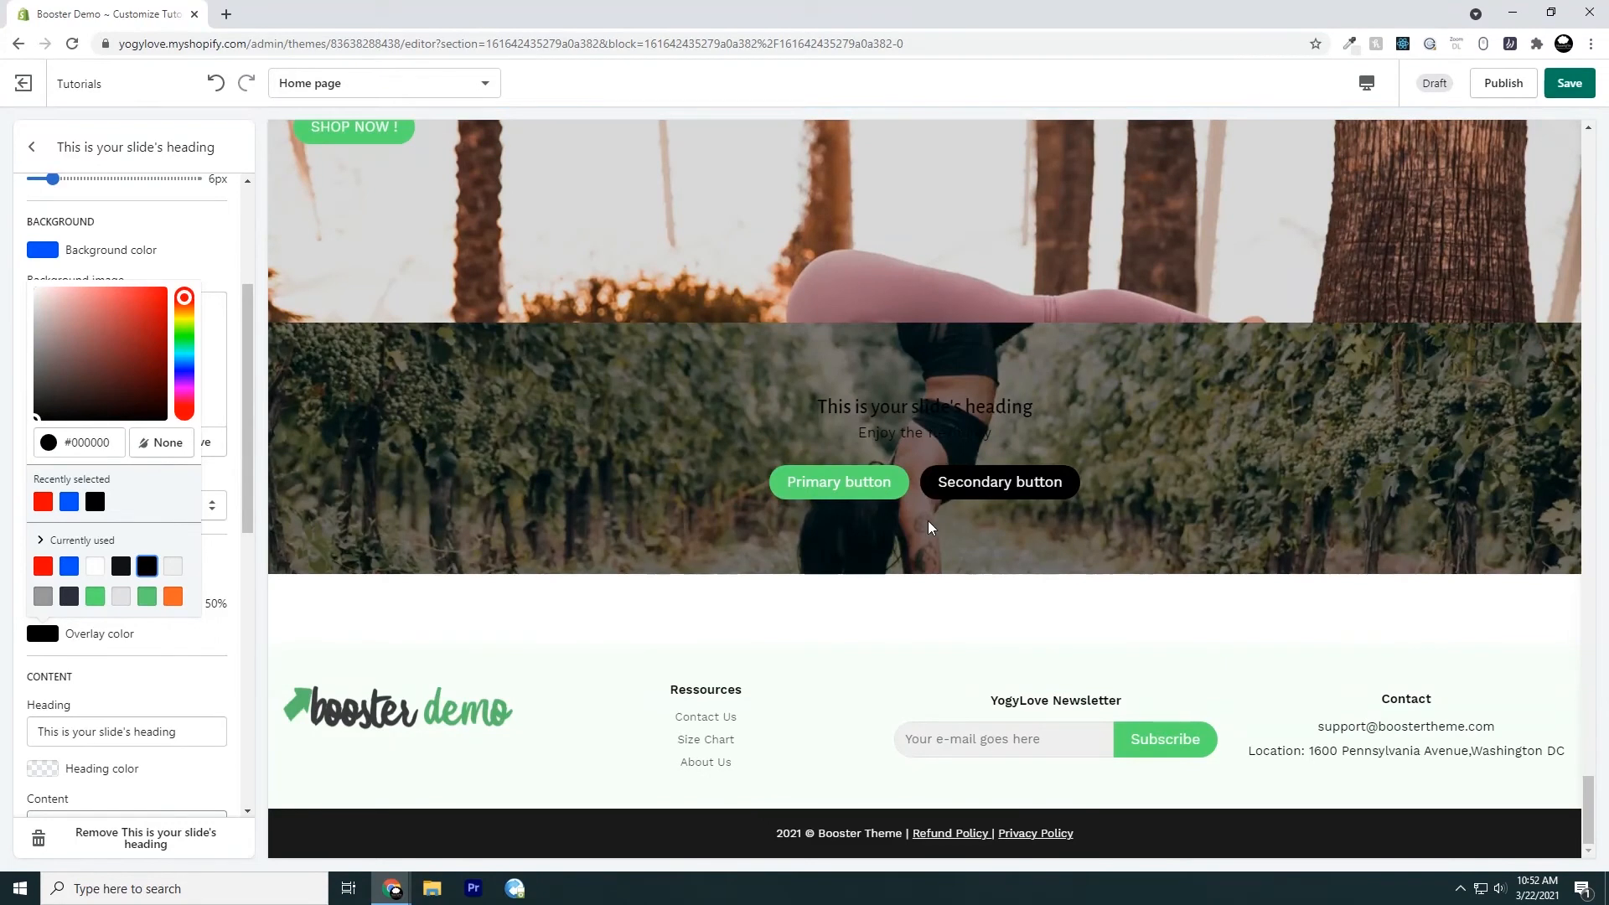
click(96, 568)
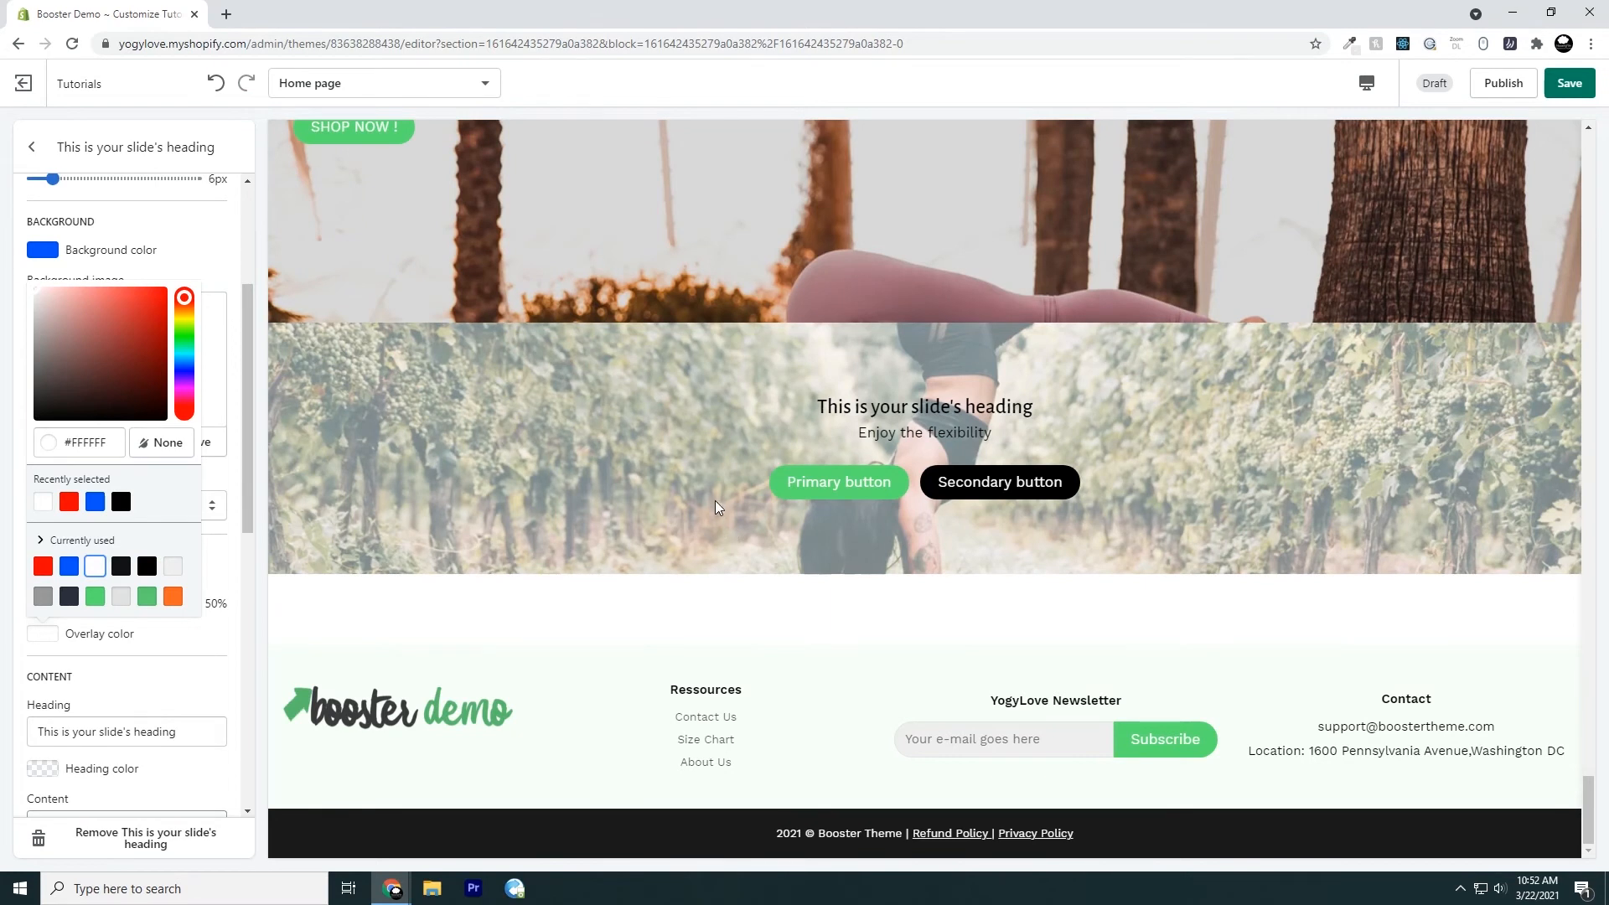
click(121, 501)
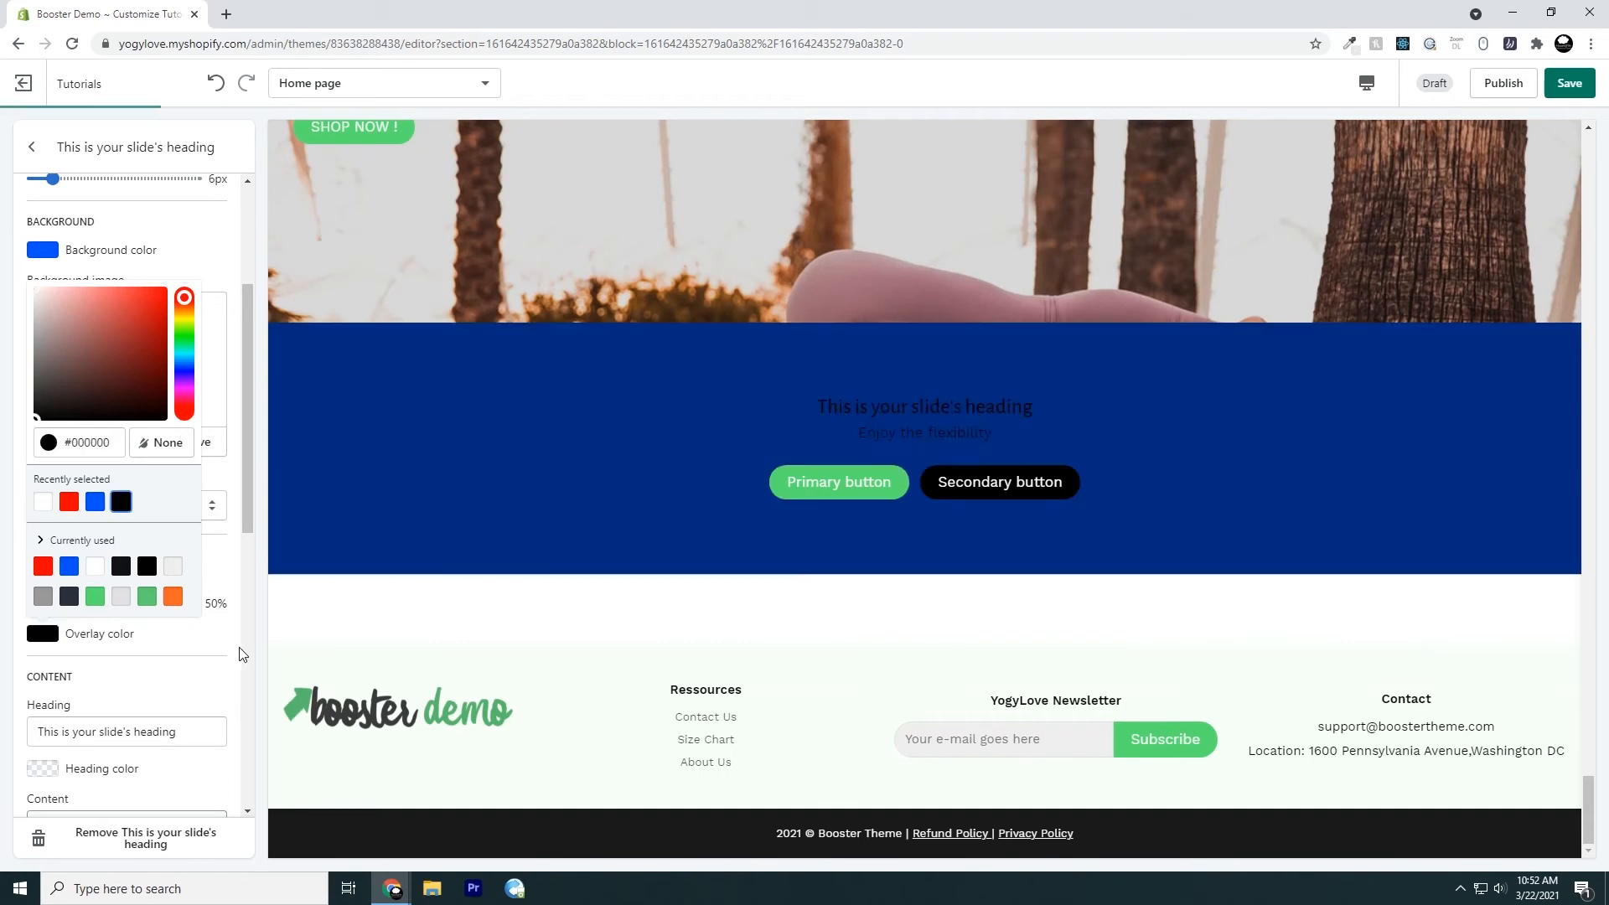
click(224, 668)
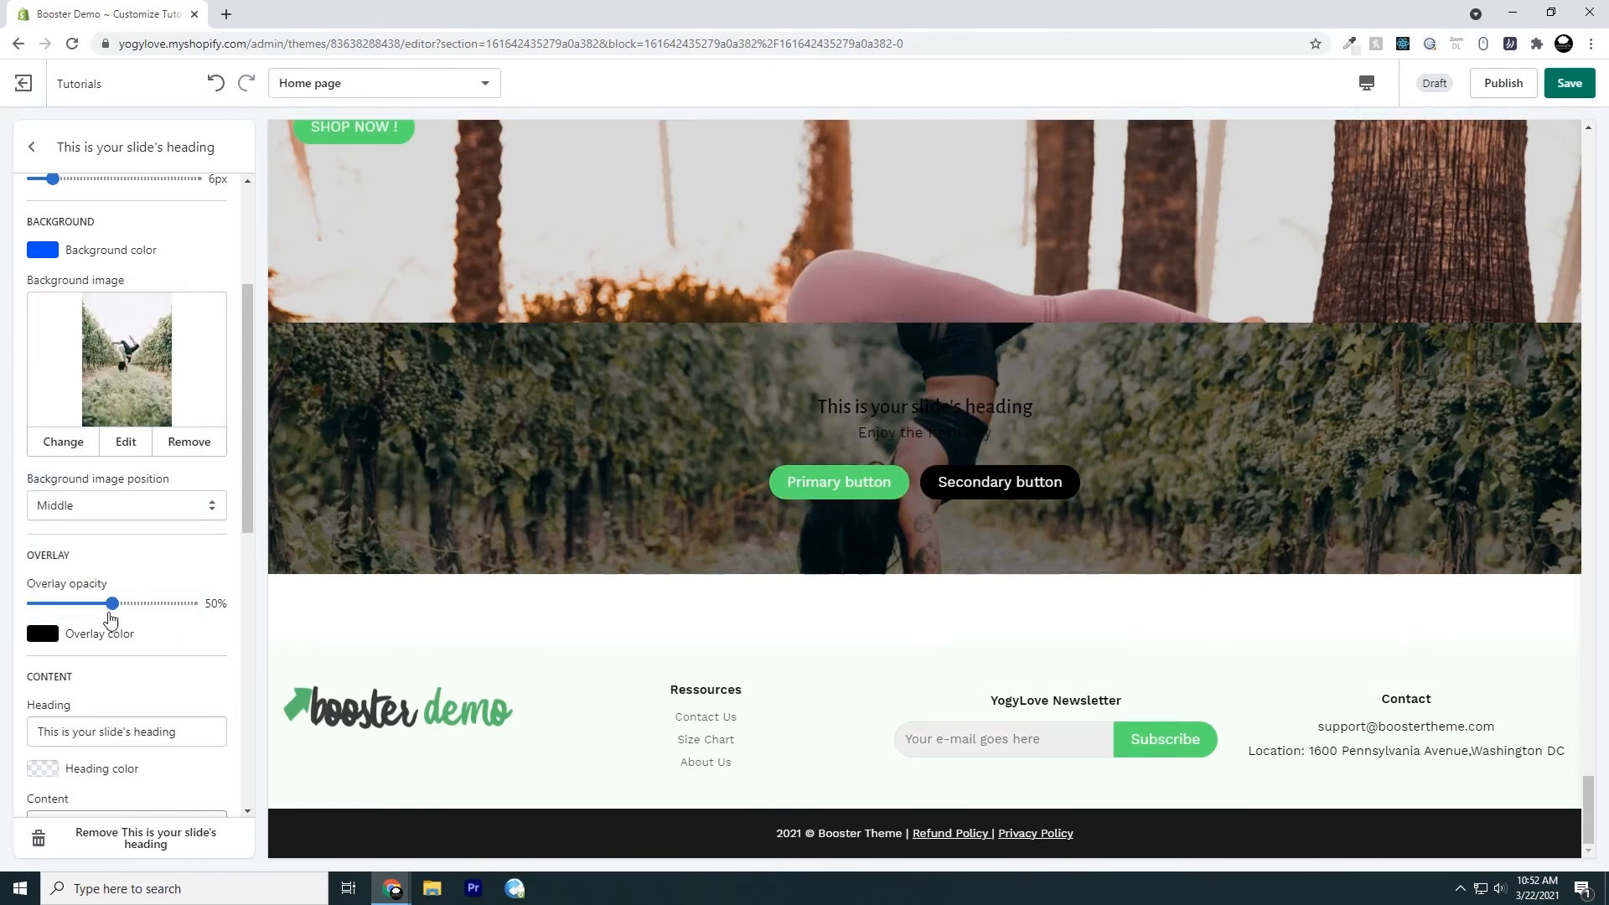
drag(109, 614, 56, 615)
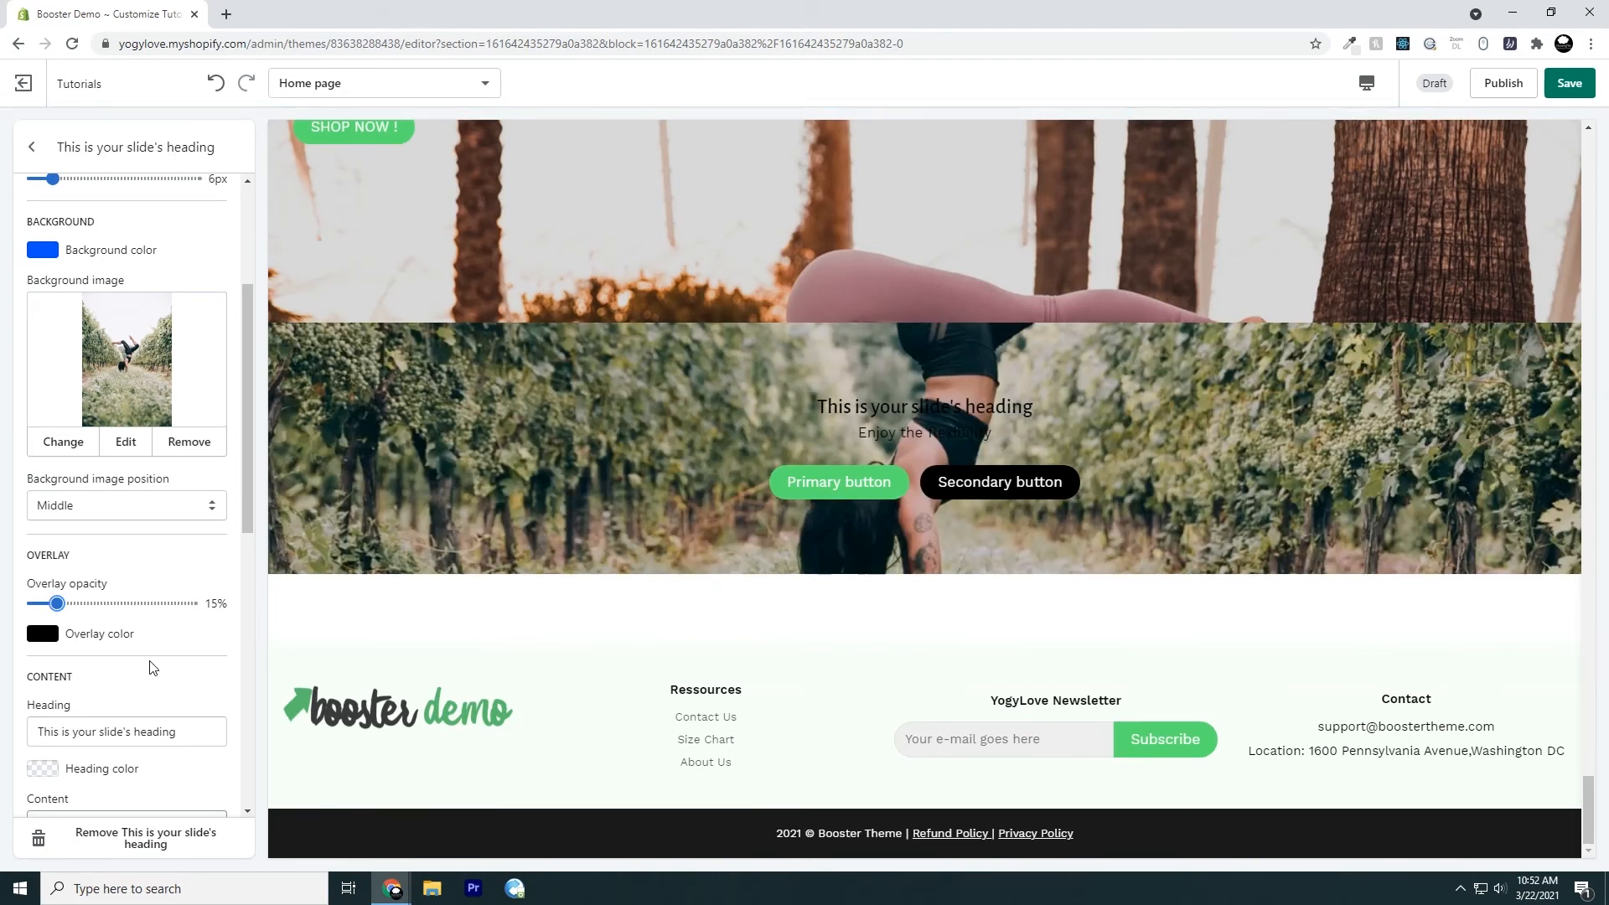
Change the slide's heading to "I Am Your Slide Heading Text"
scroll(209, 662, down, 3)
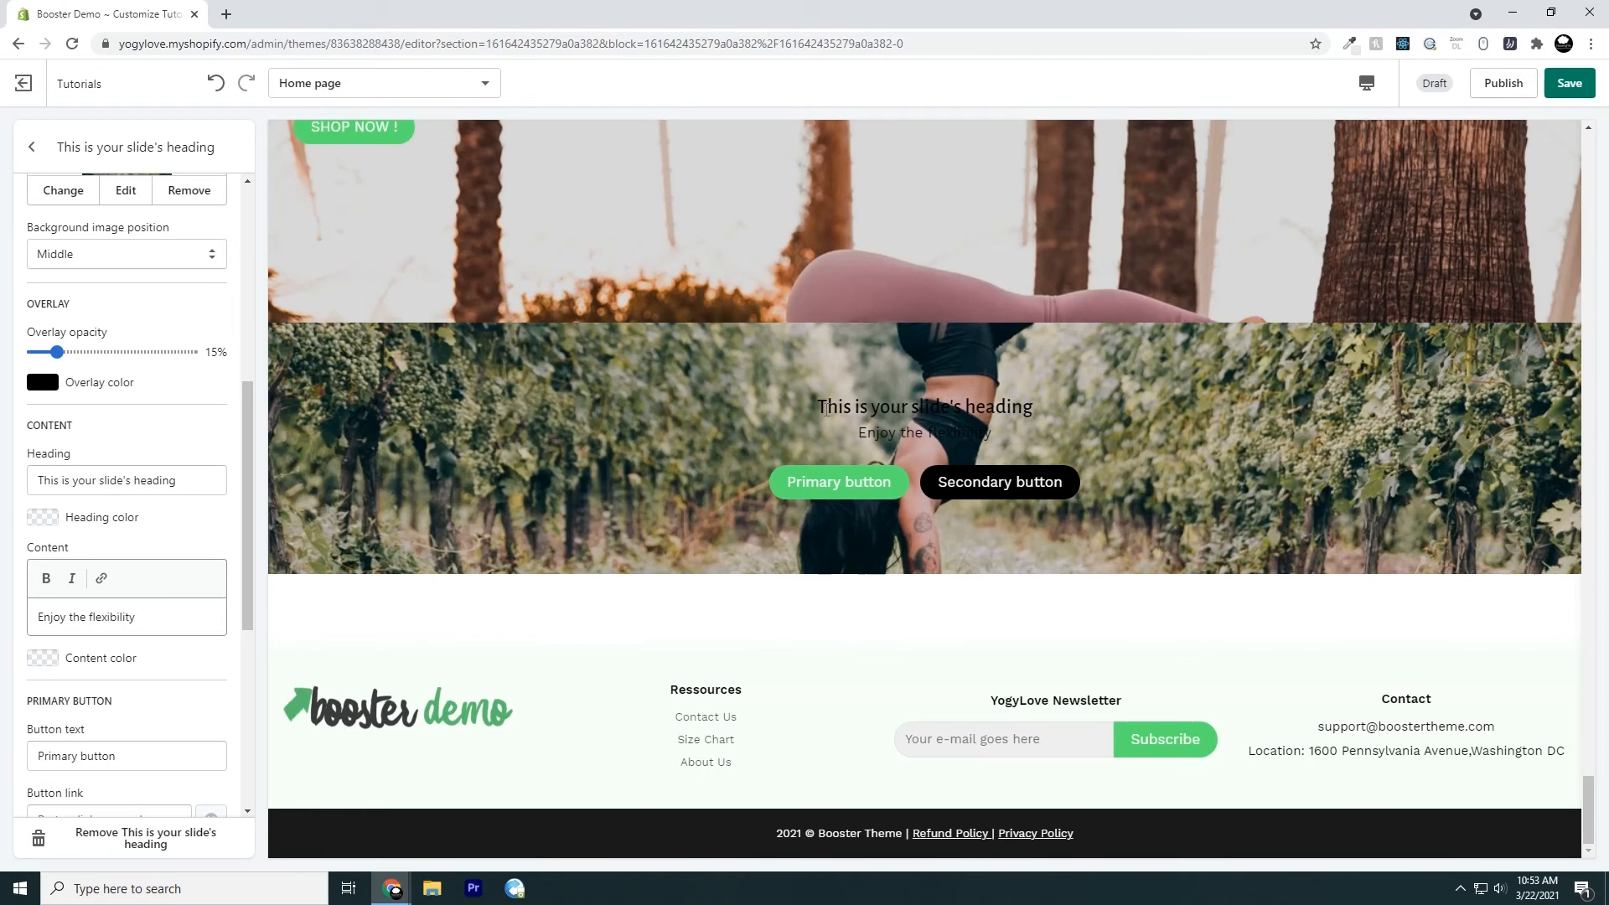
drag(825, 408, 1038, 408)
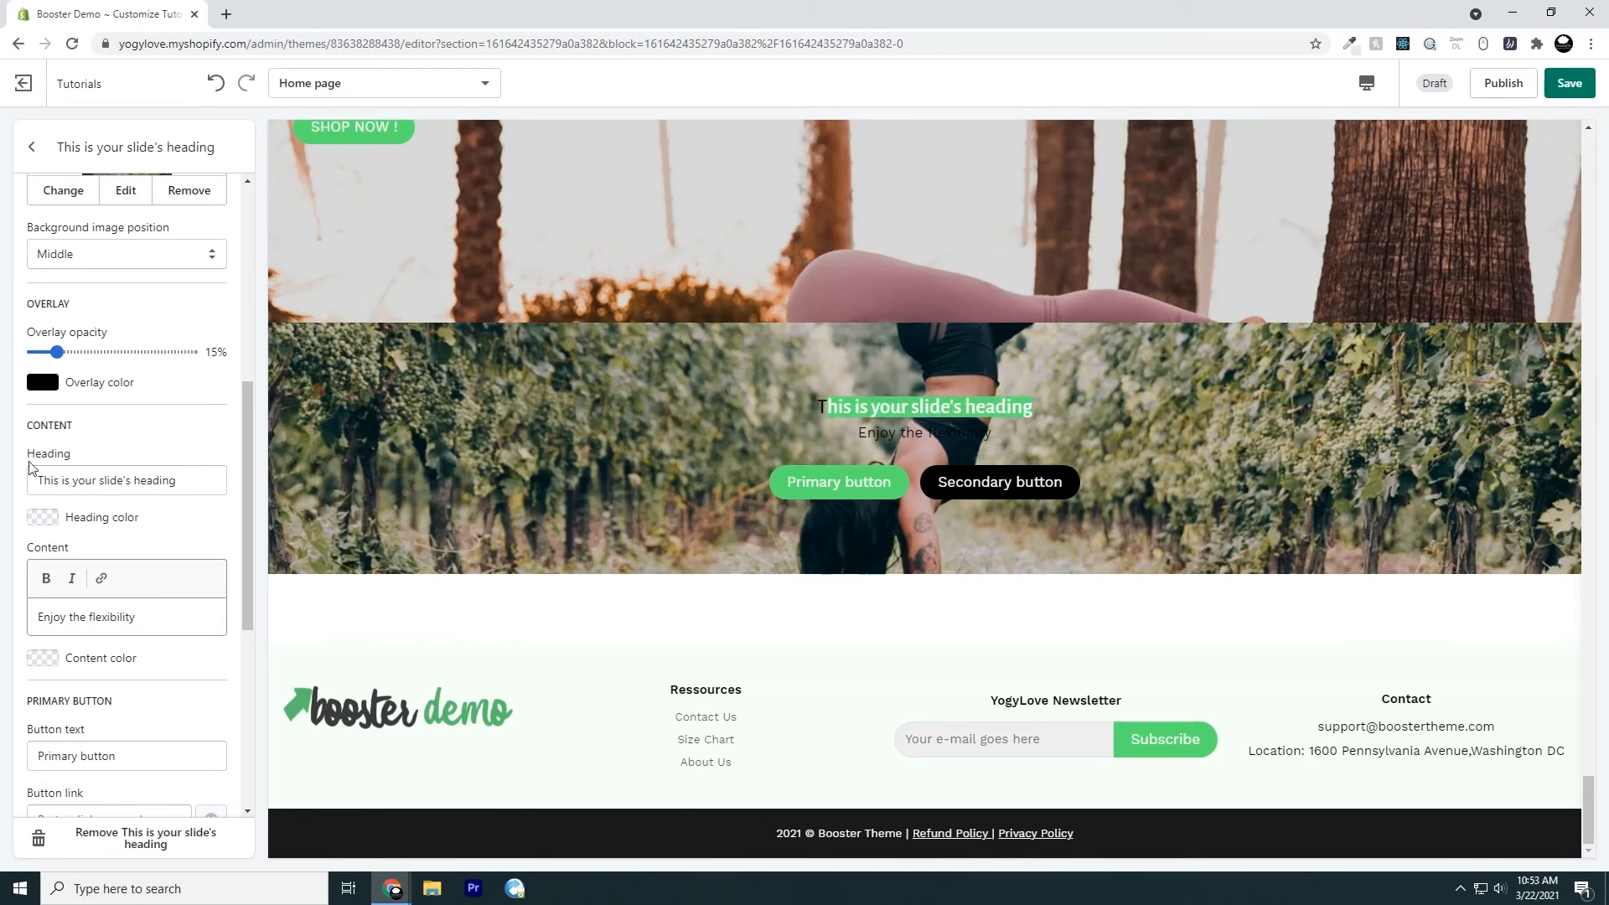
mouse_move(32, 458)
mouse_down()
mouse_move(117, 456)
mouse_move(177, 480)
mouse_move(29, 480)
mouse_up()
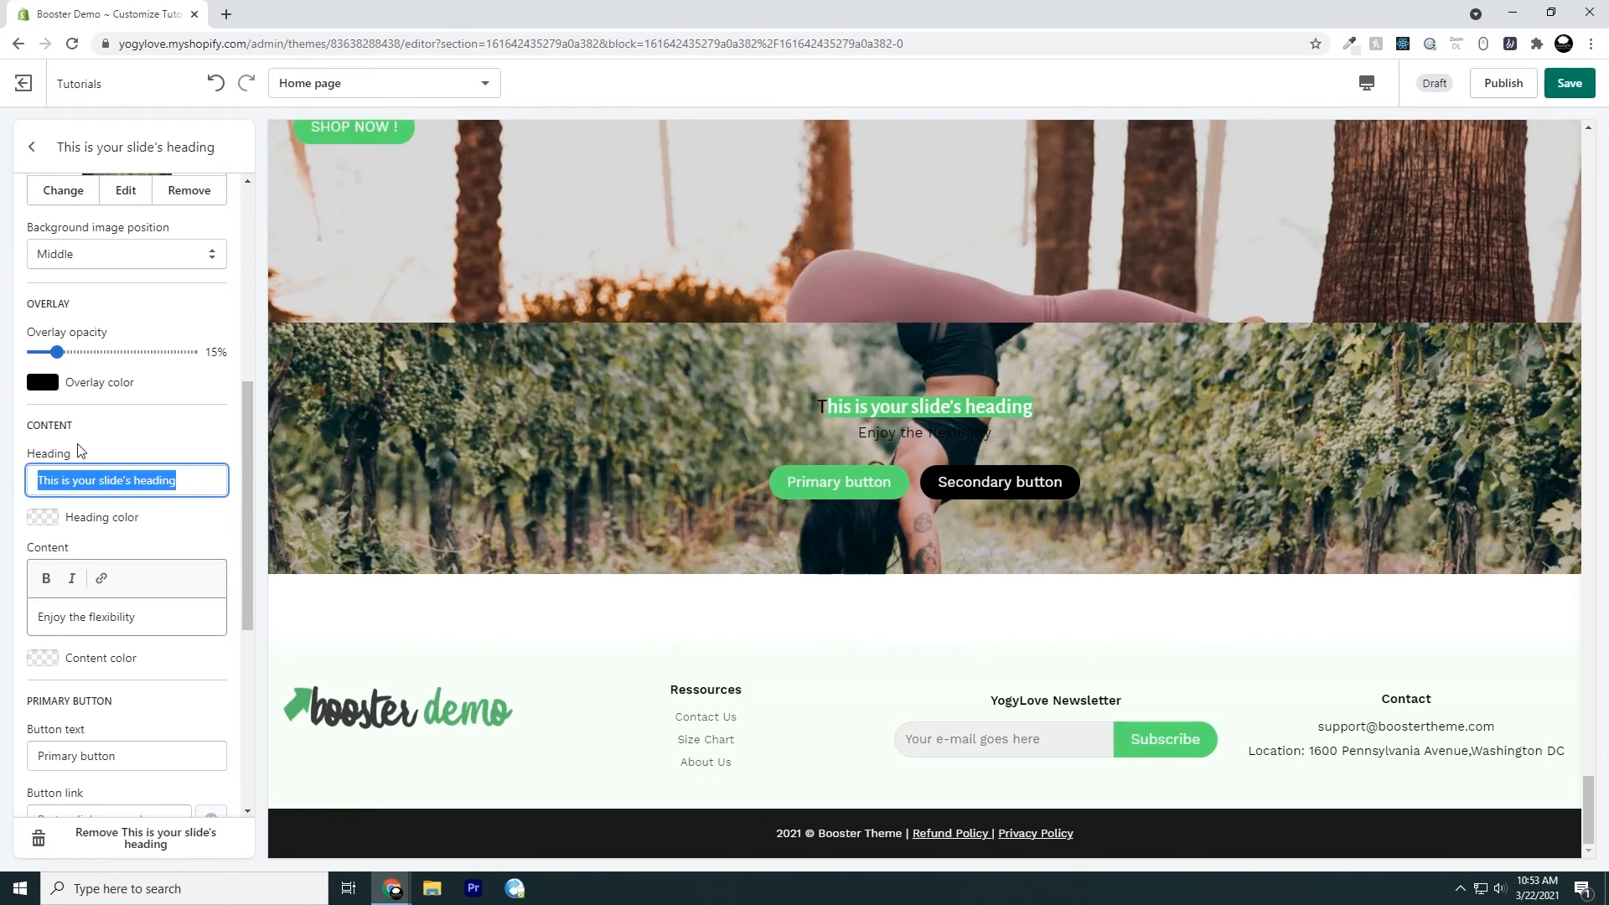
text(I Am )
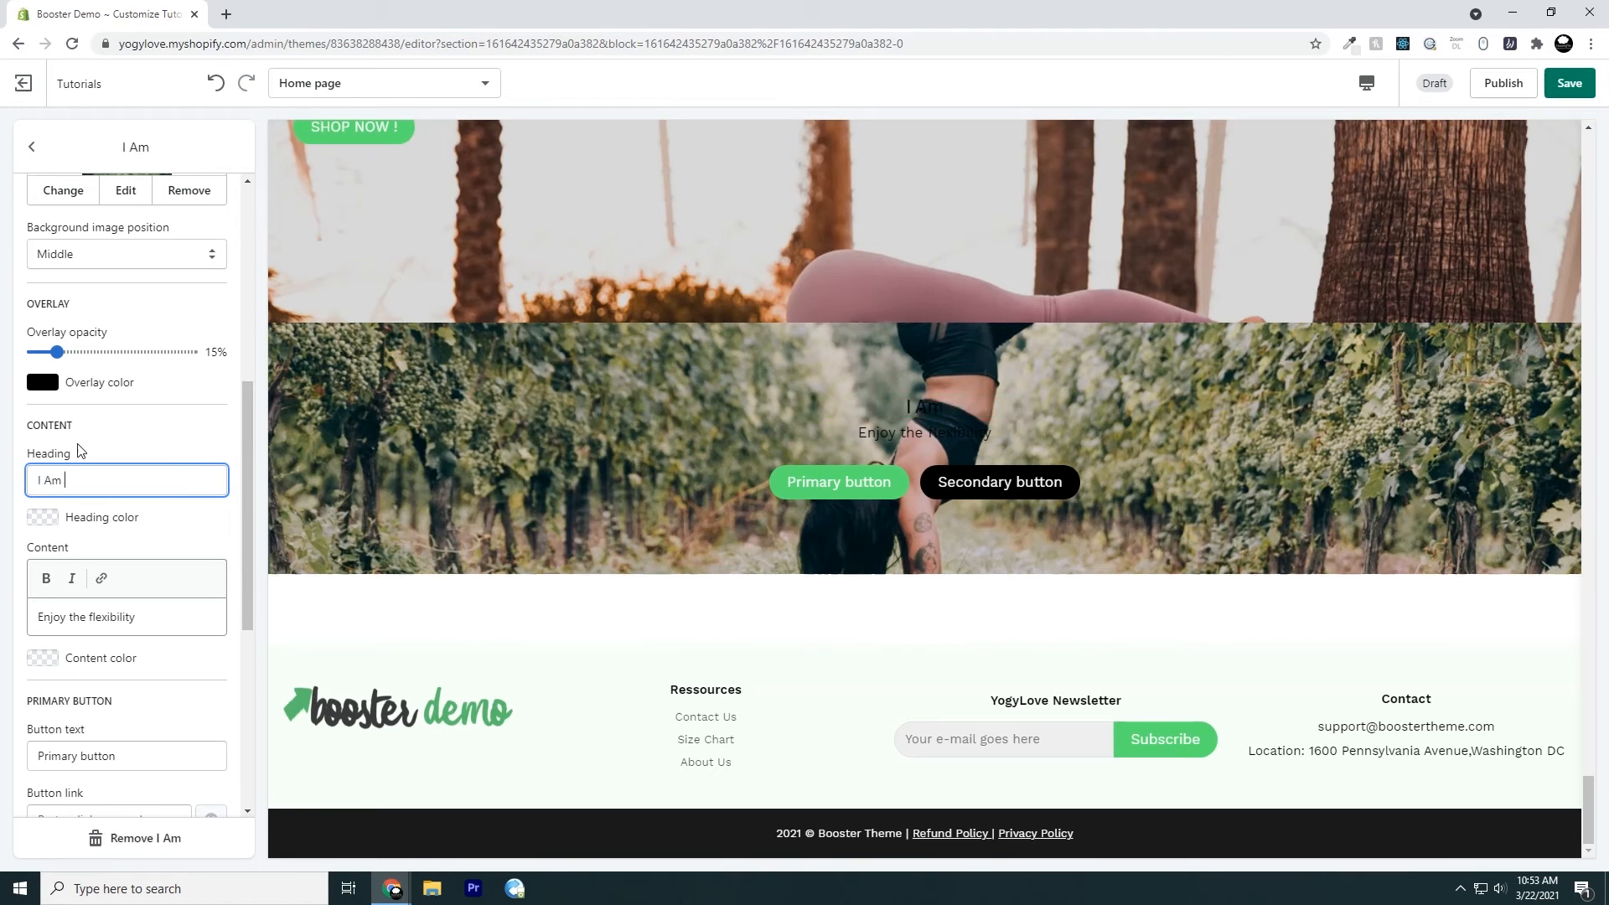
text(Your Slide H)
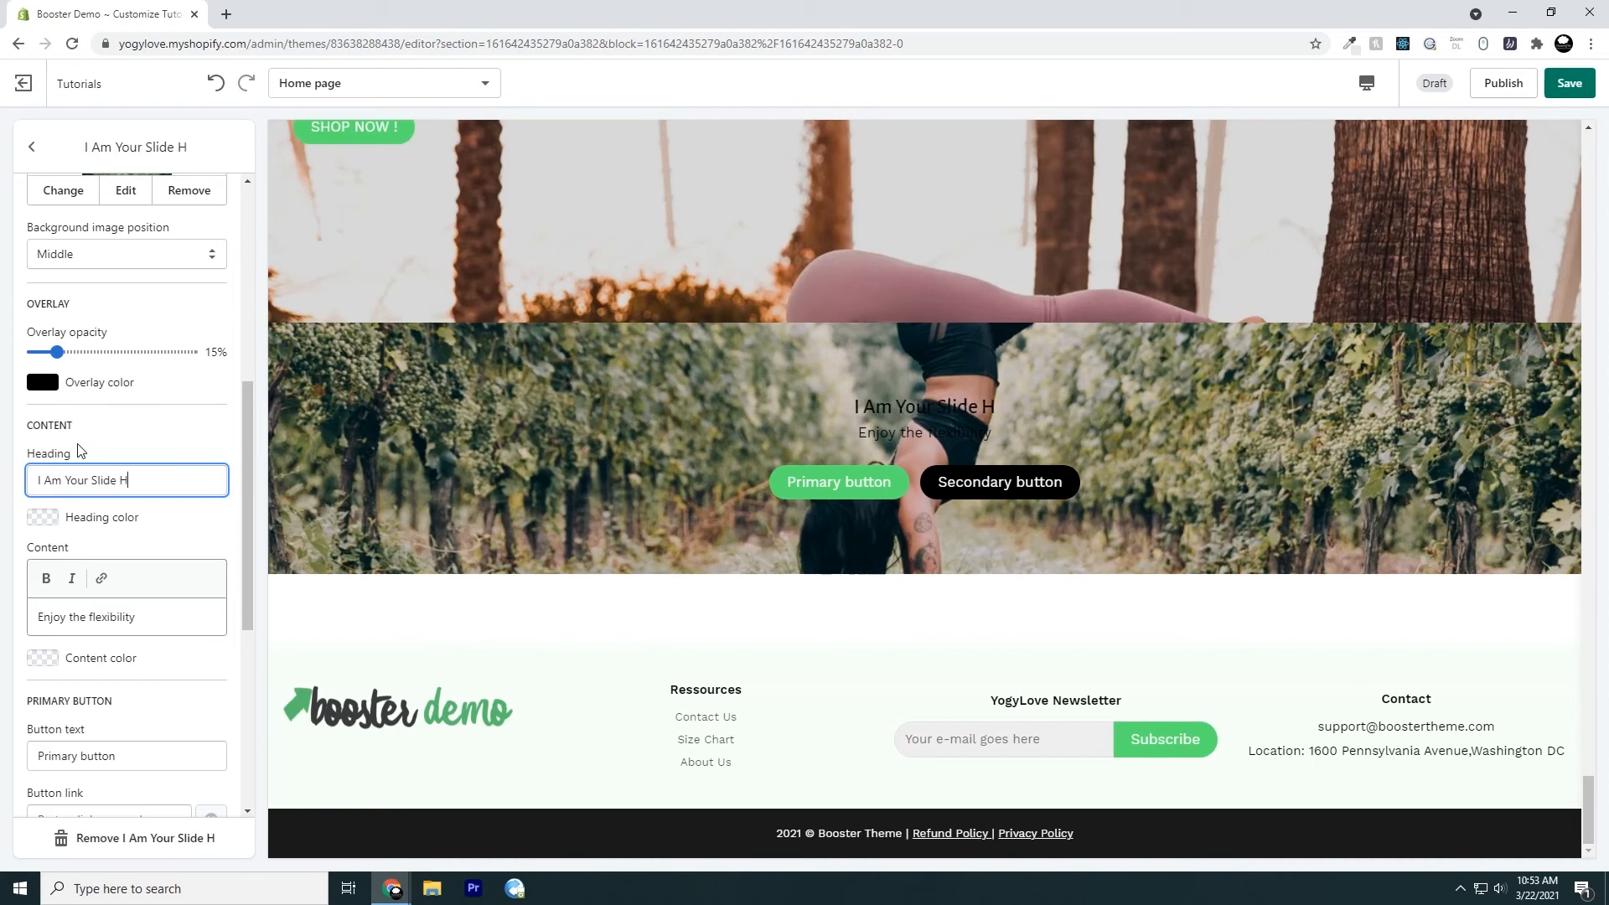
text(eading Text)
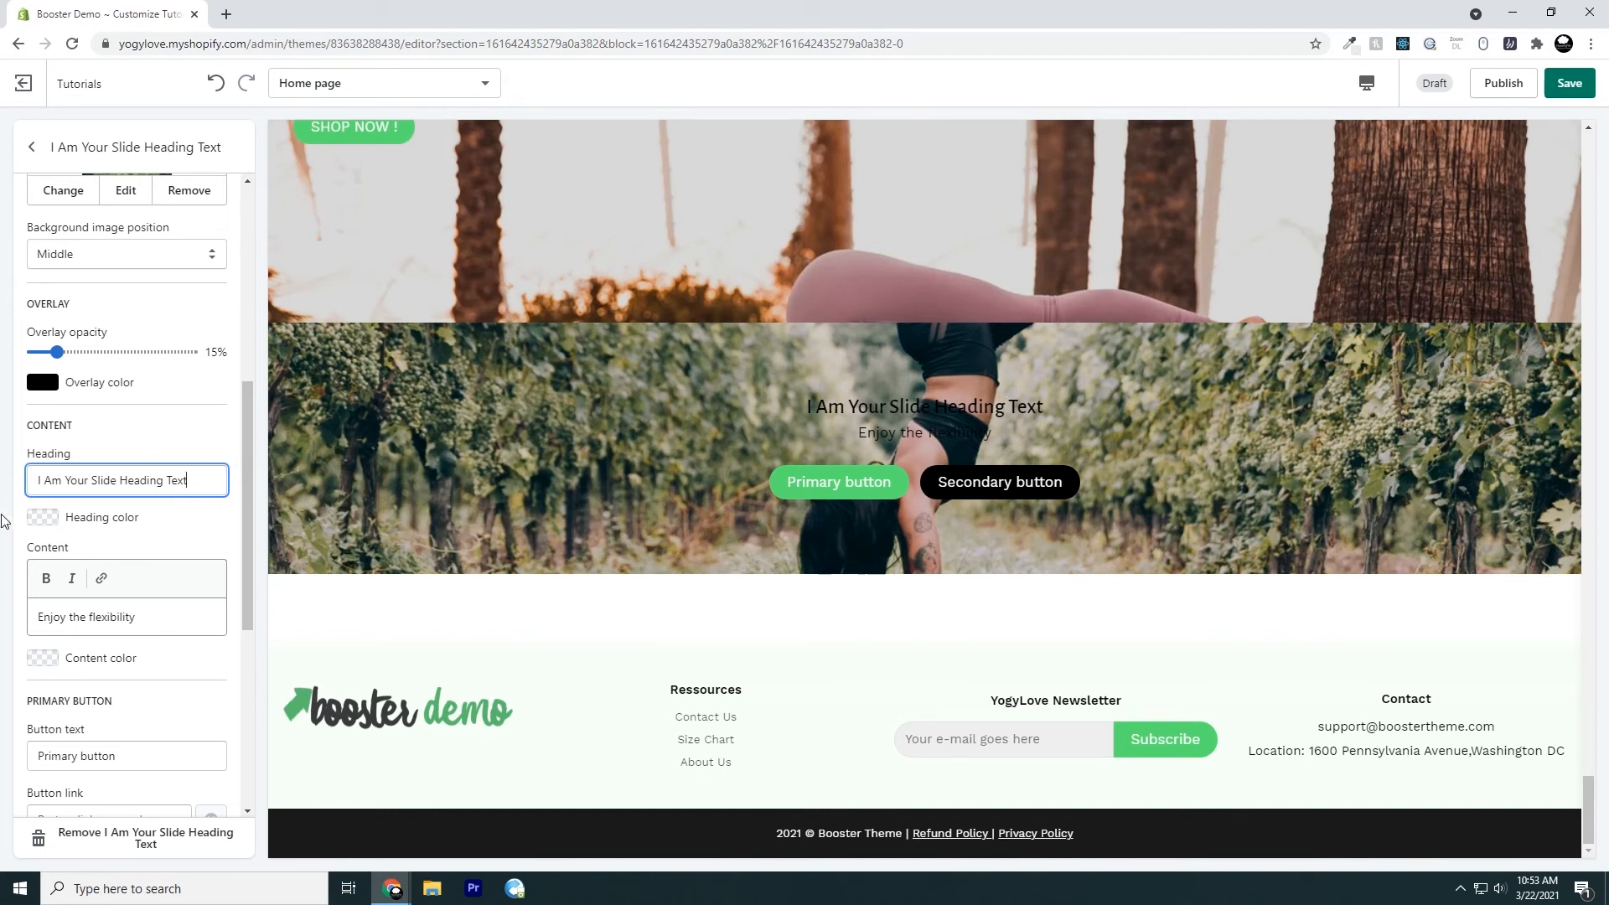
Set the slide's heading color to white (#FFFFFF)
click(40, 521)
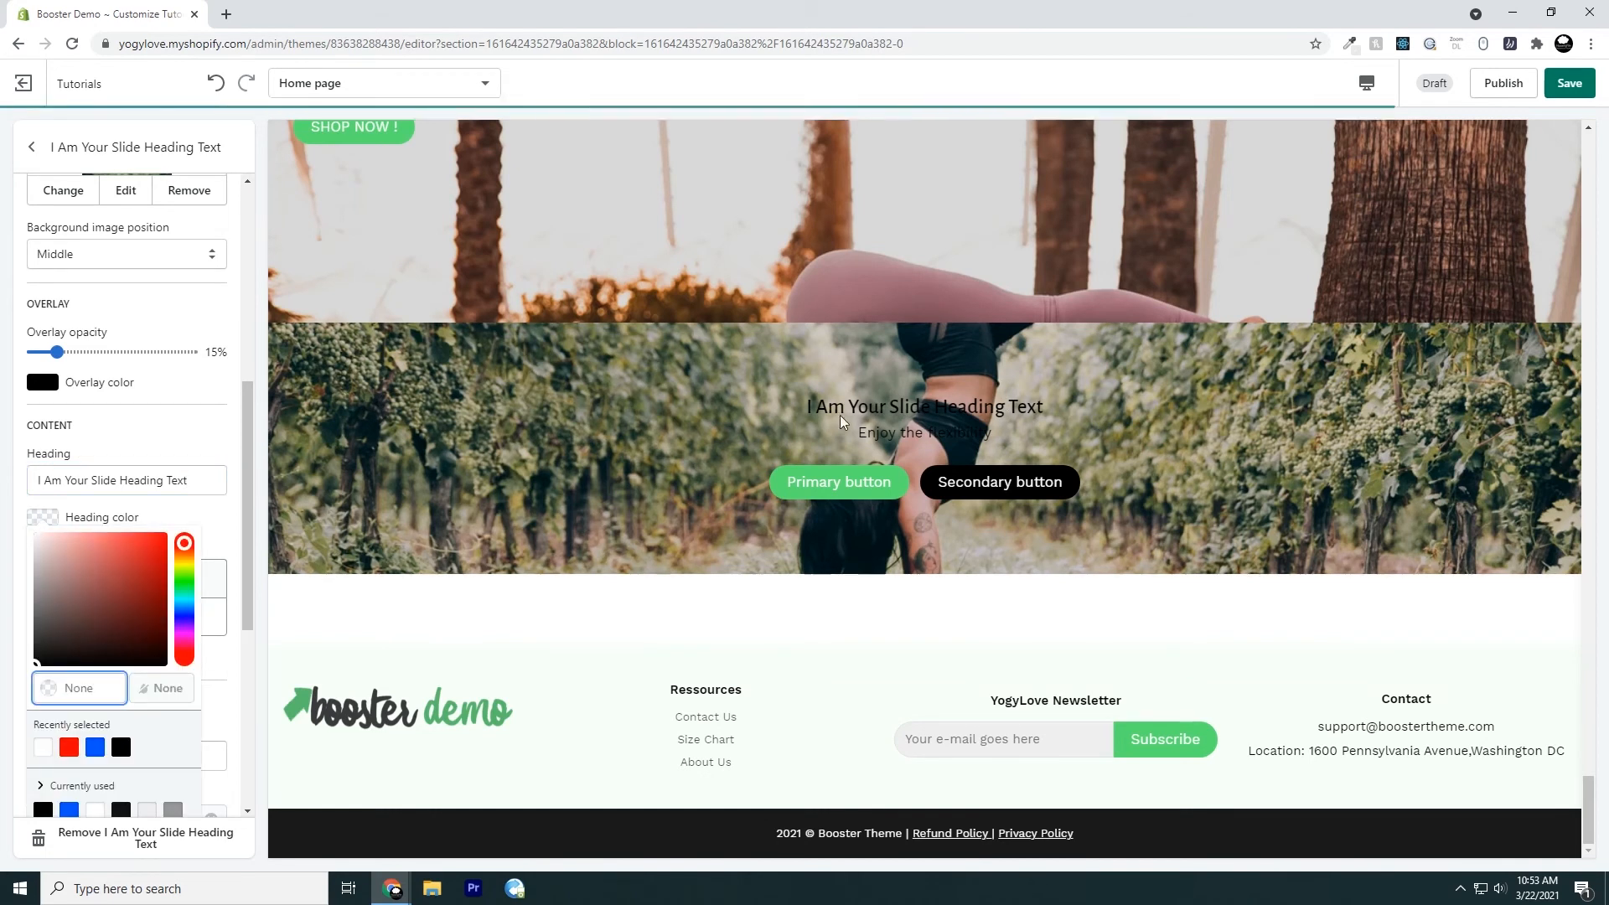
text(#FFFFFF)
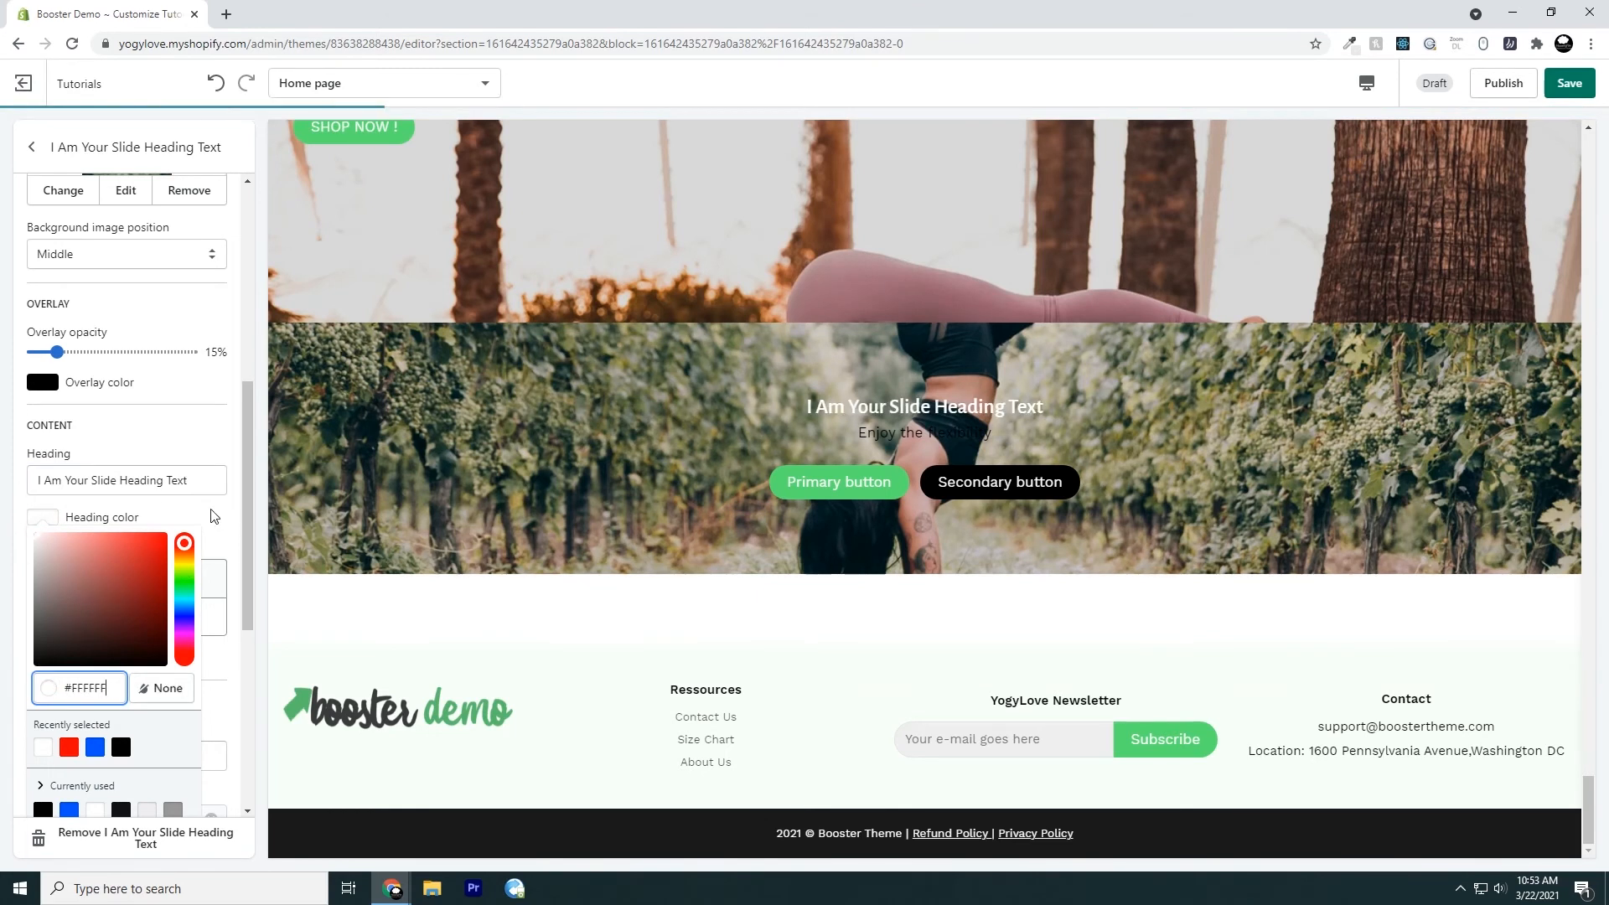
click(214, 515)
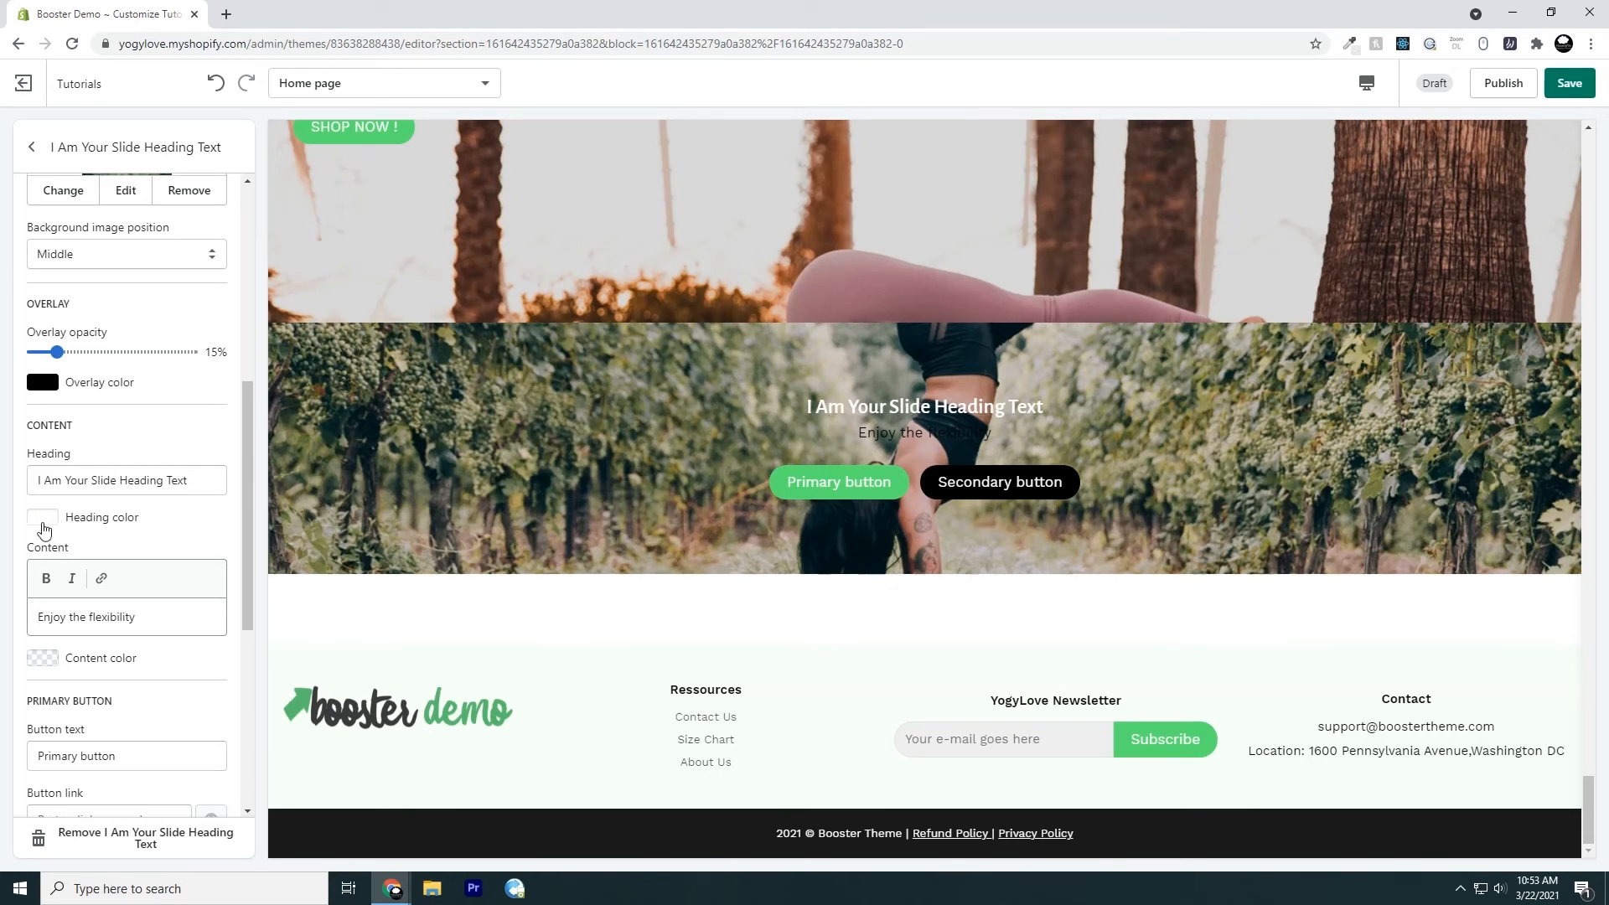
click(42, 520)
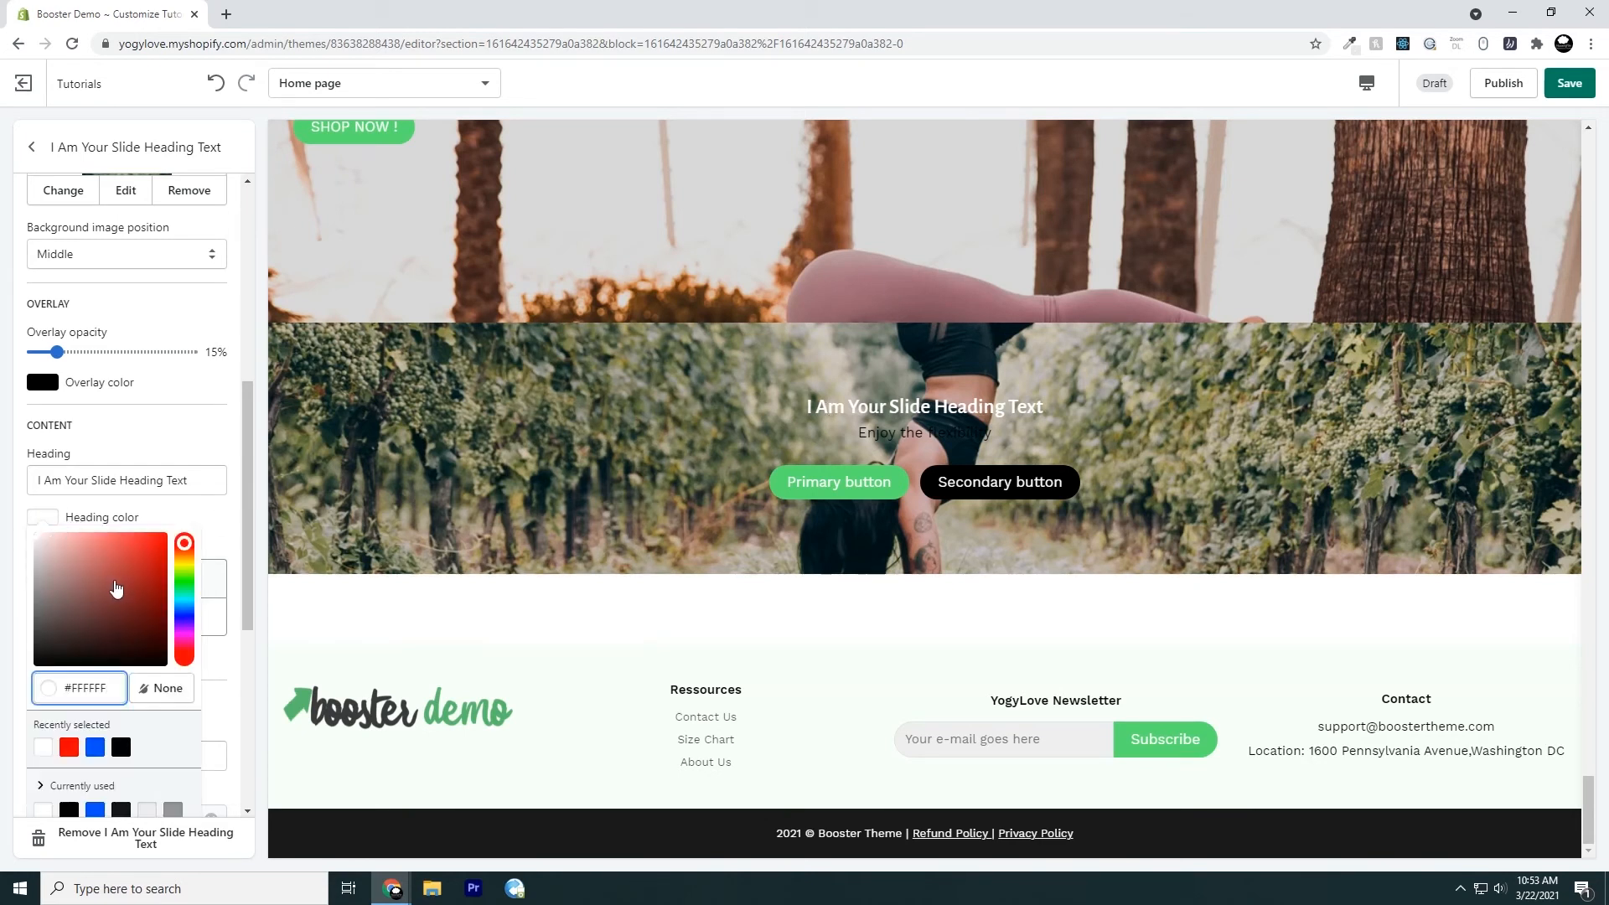
click(192, 515)
Make the slide's content text "Enjoy the flexibility" bold and set its content color to white (#FFFFFF)
scroll(161, 548, down, 1)
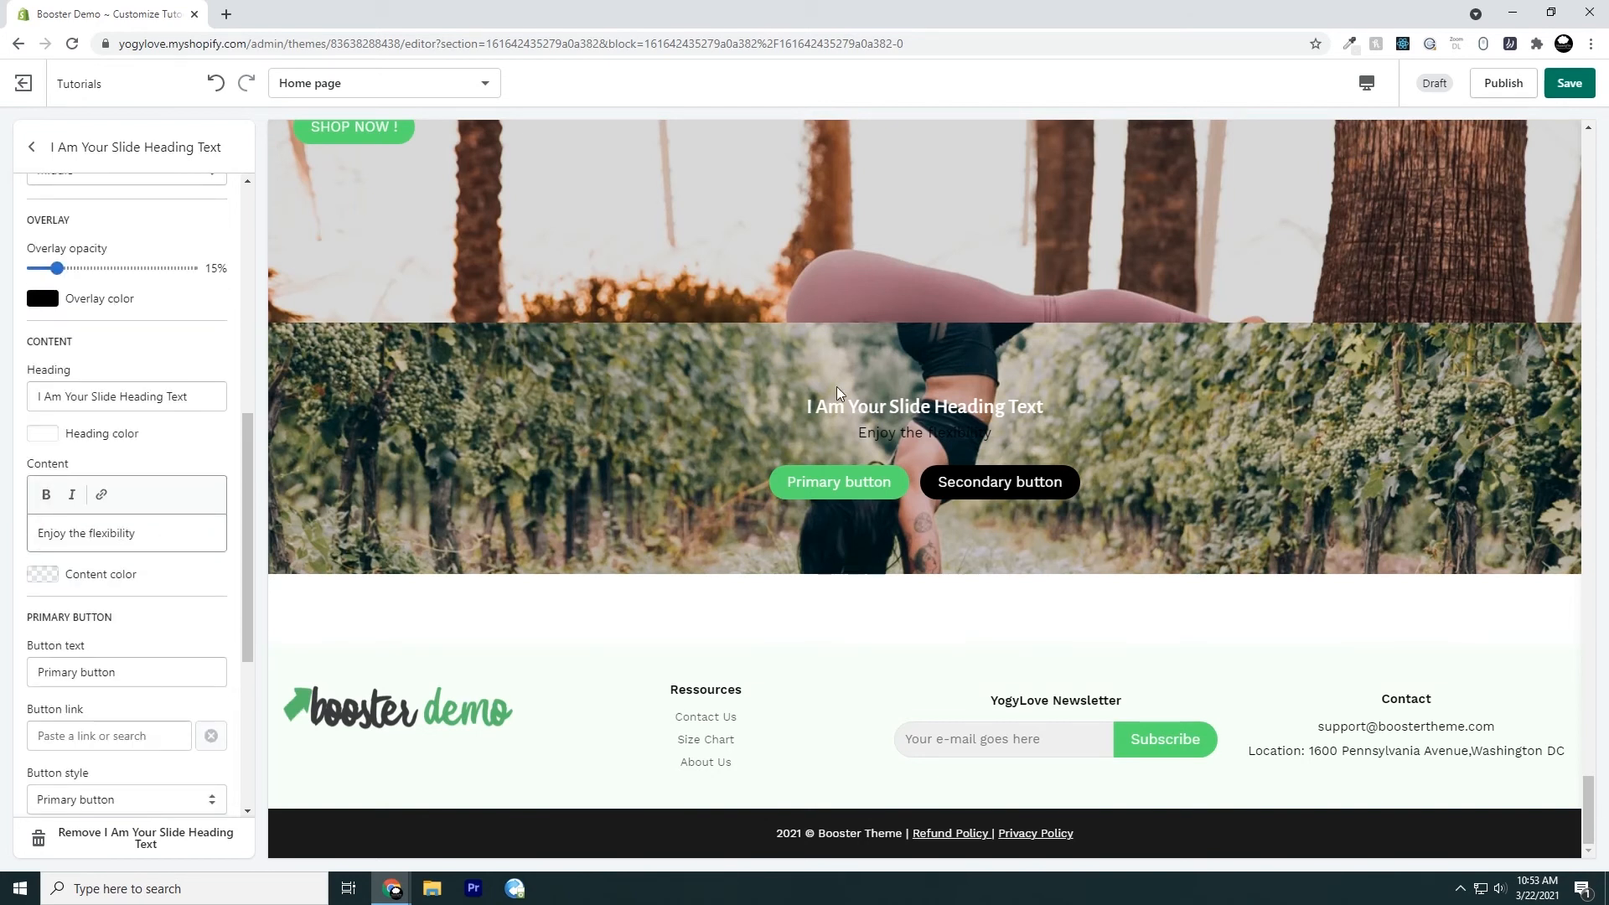
drag(862, 434, 1027, 419)
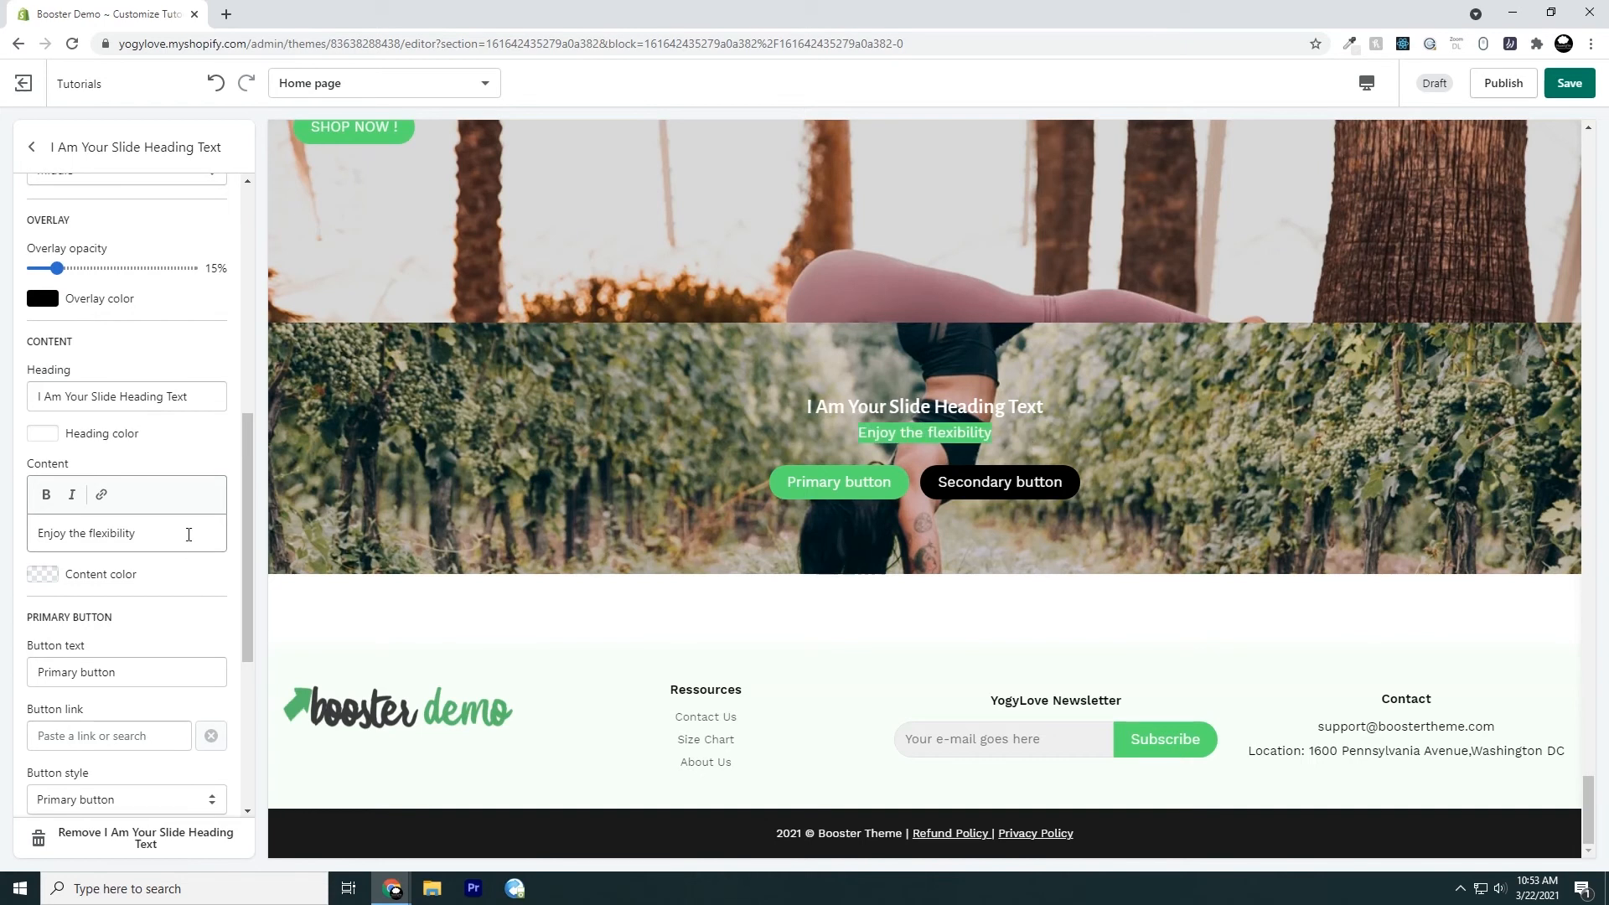
drag(162, 539, 5, 555)
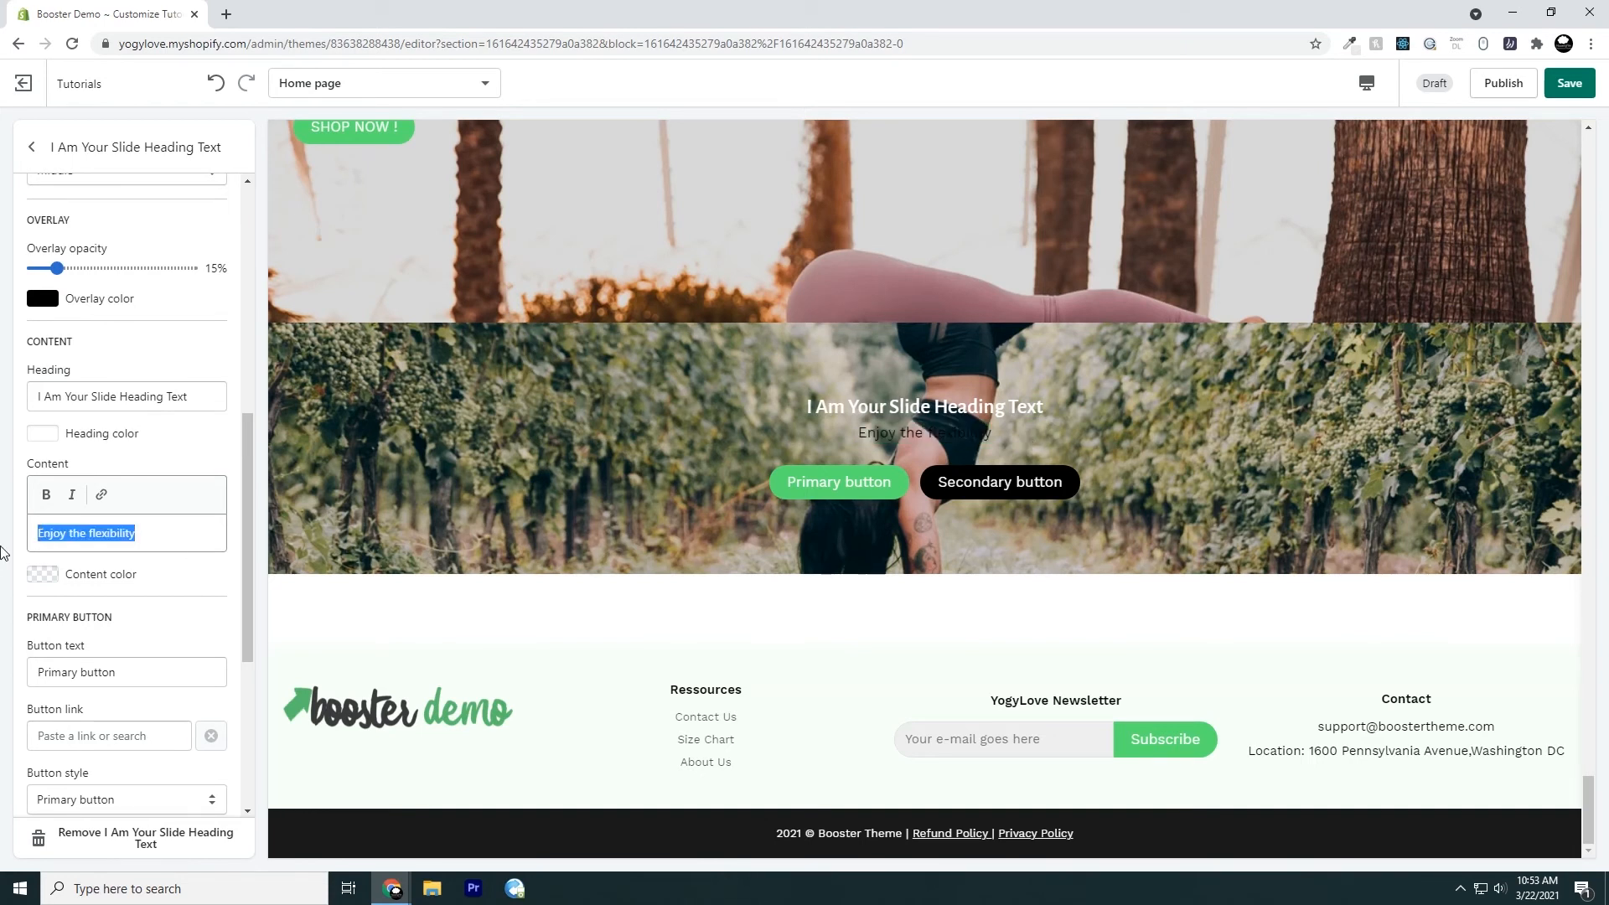
click(47, 496)
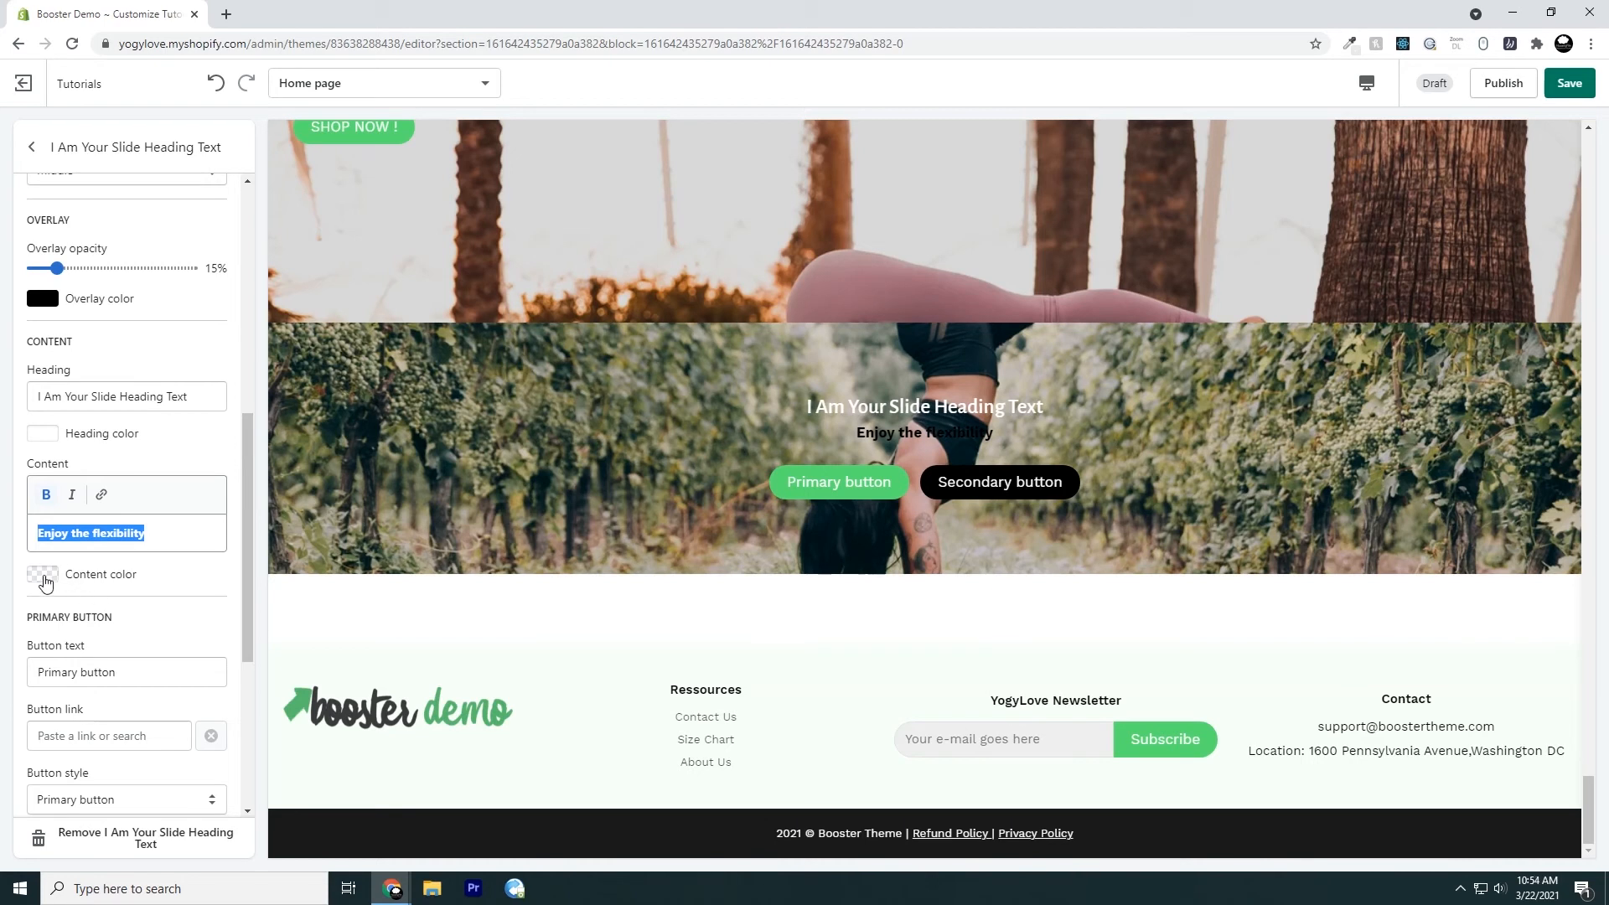
click(45, 581)
click(43, 442)
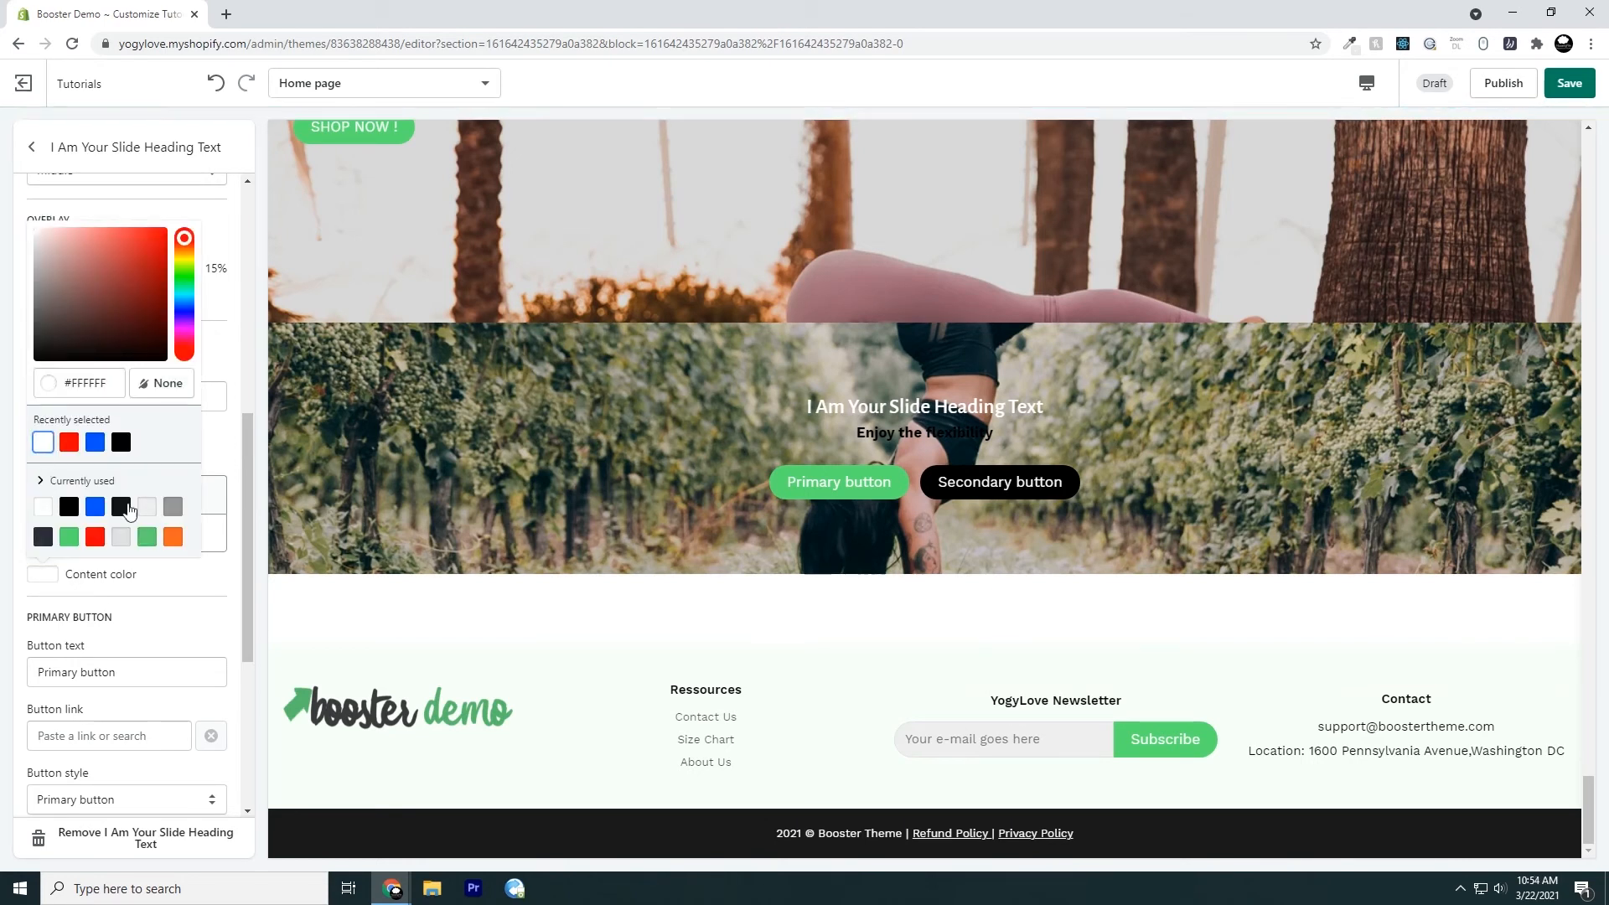
click(223, 591)
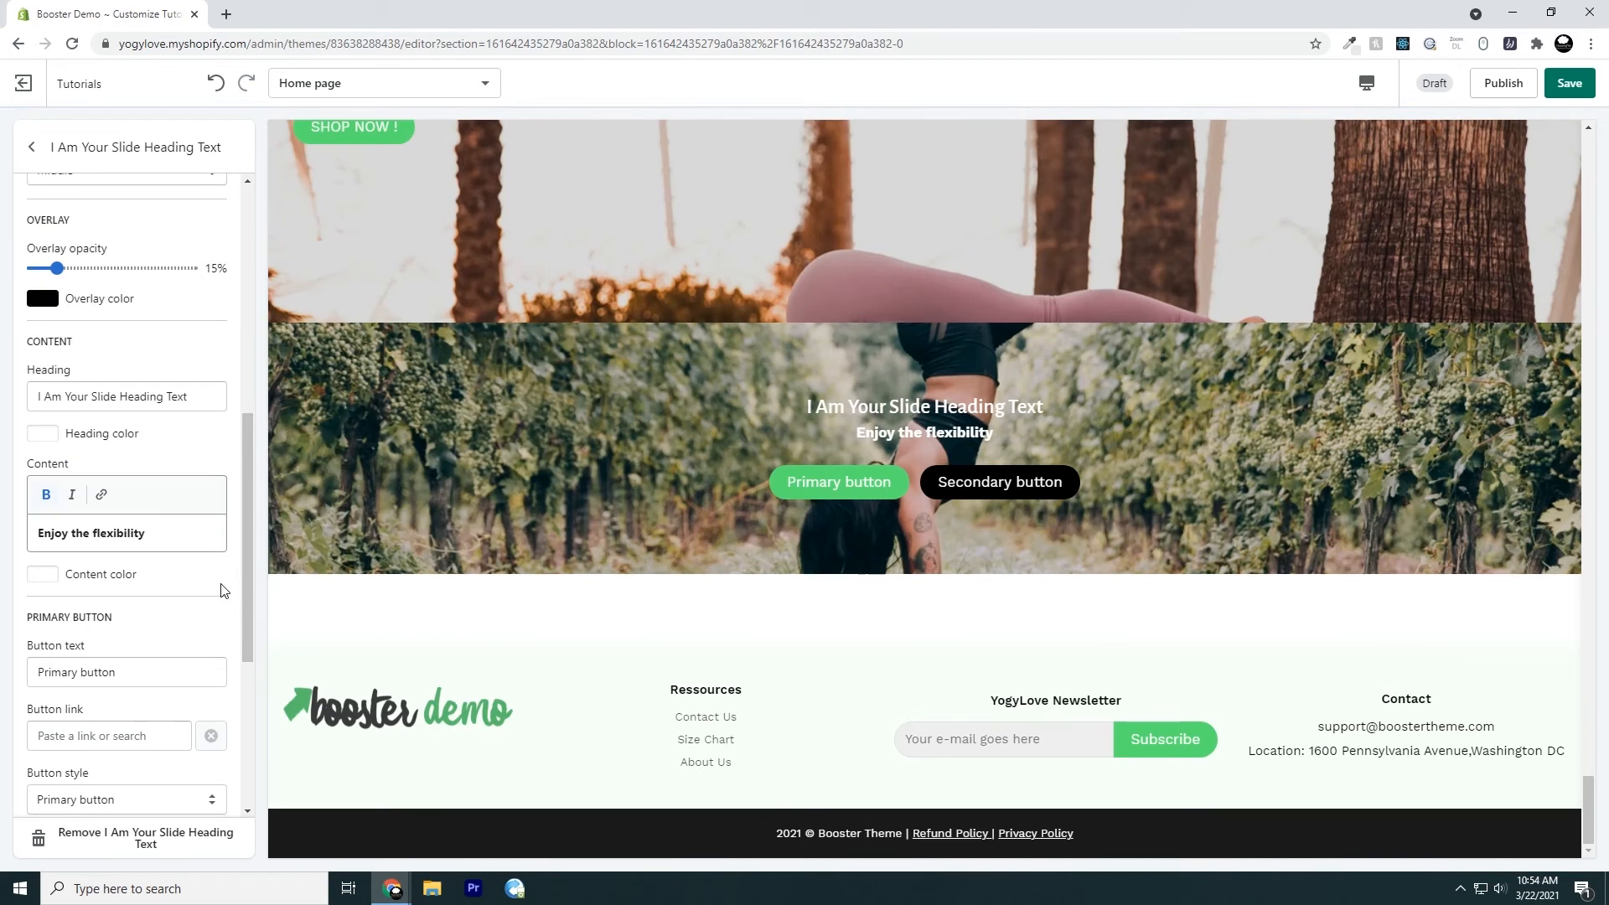
Italicize the slide's content text and remove its bold formatting
click(74, 495)
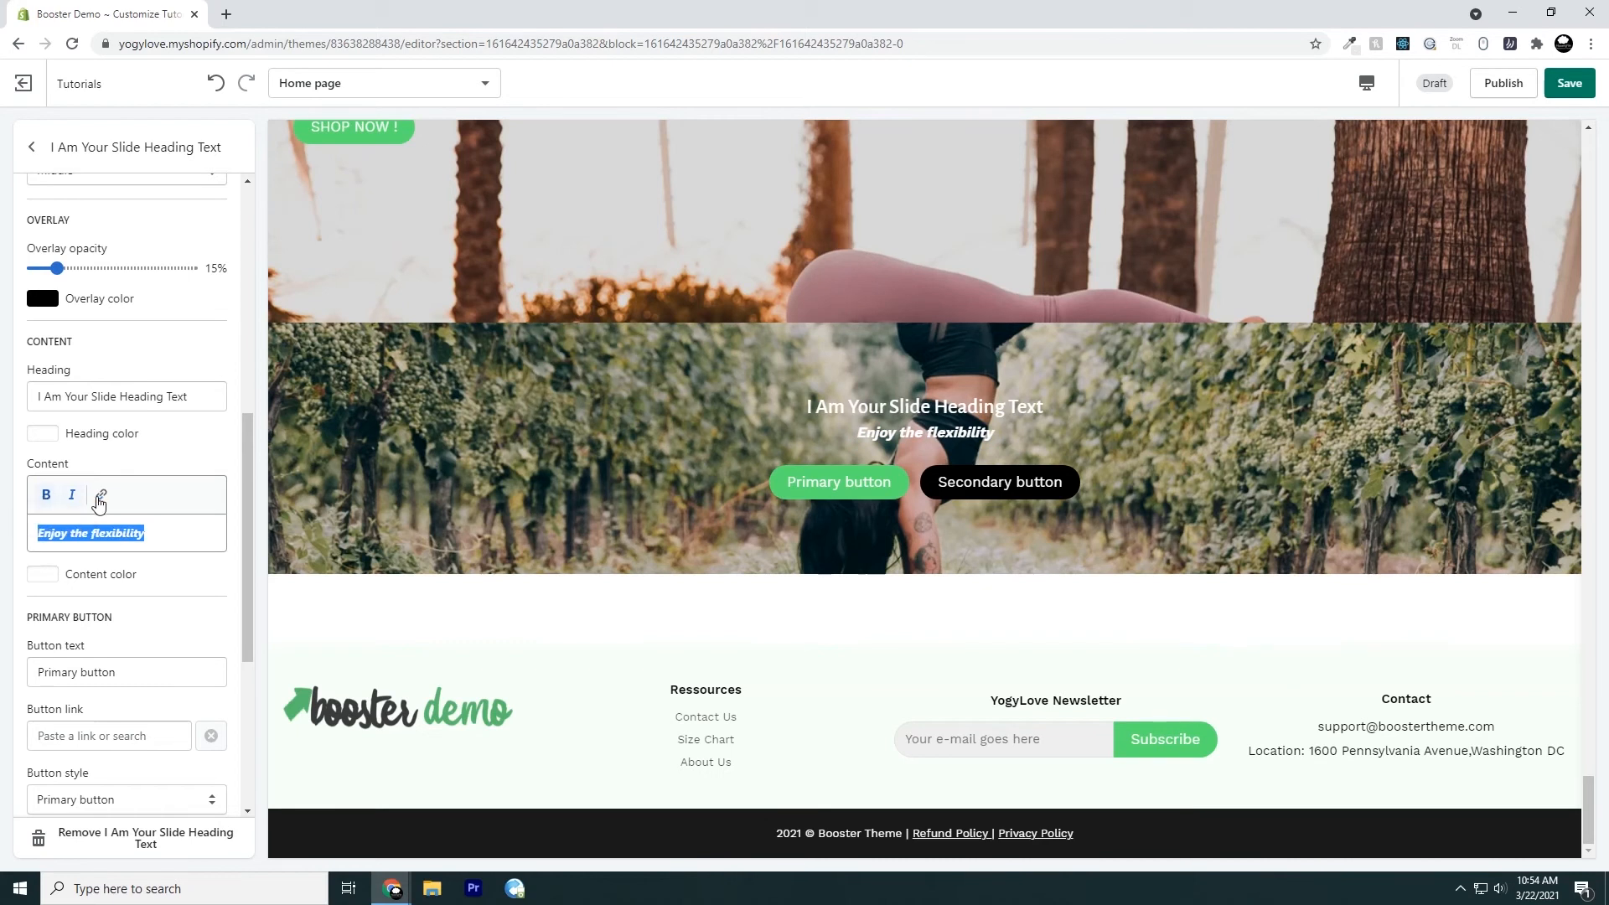
click(48, 496)
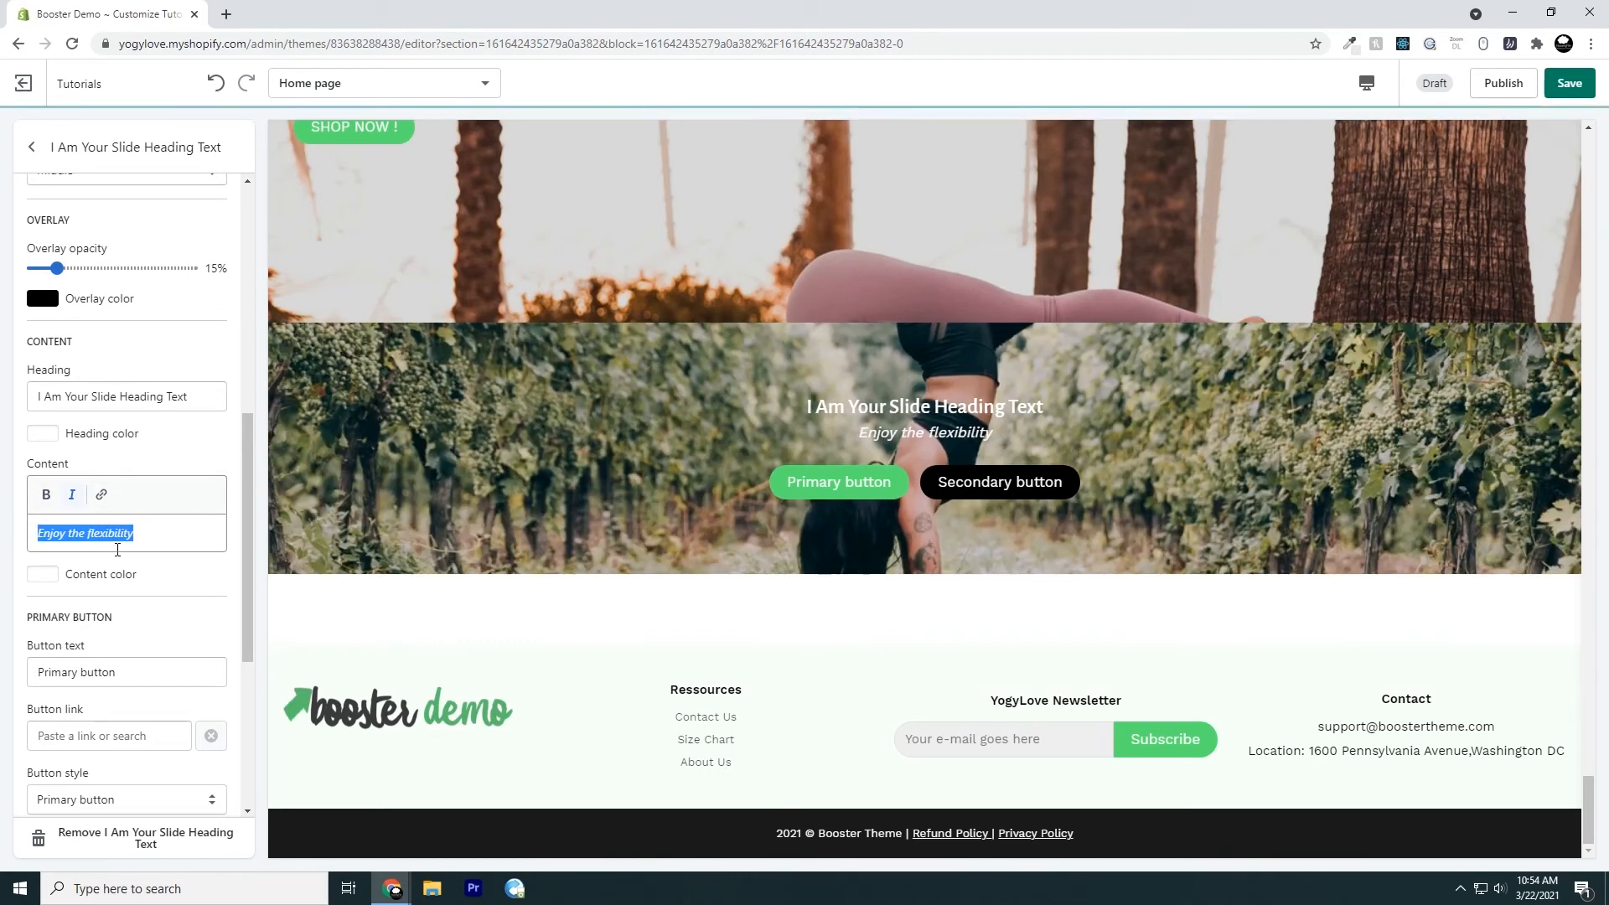
Open the link settings for the slide's content text and examine the link text, target categories and available store pages
click(102, 495)
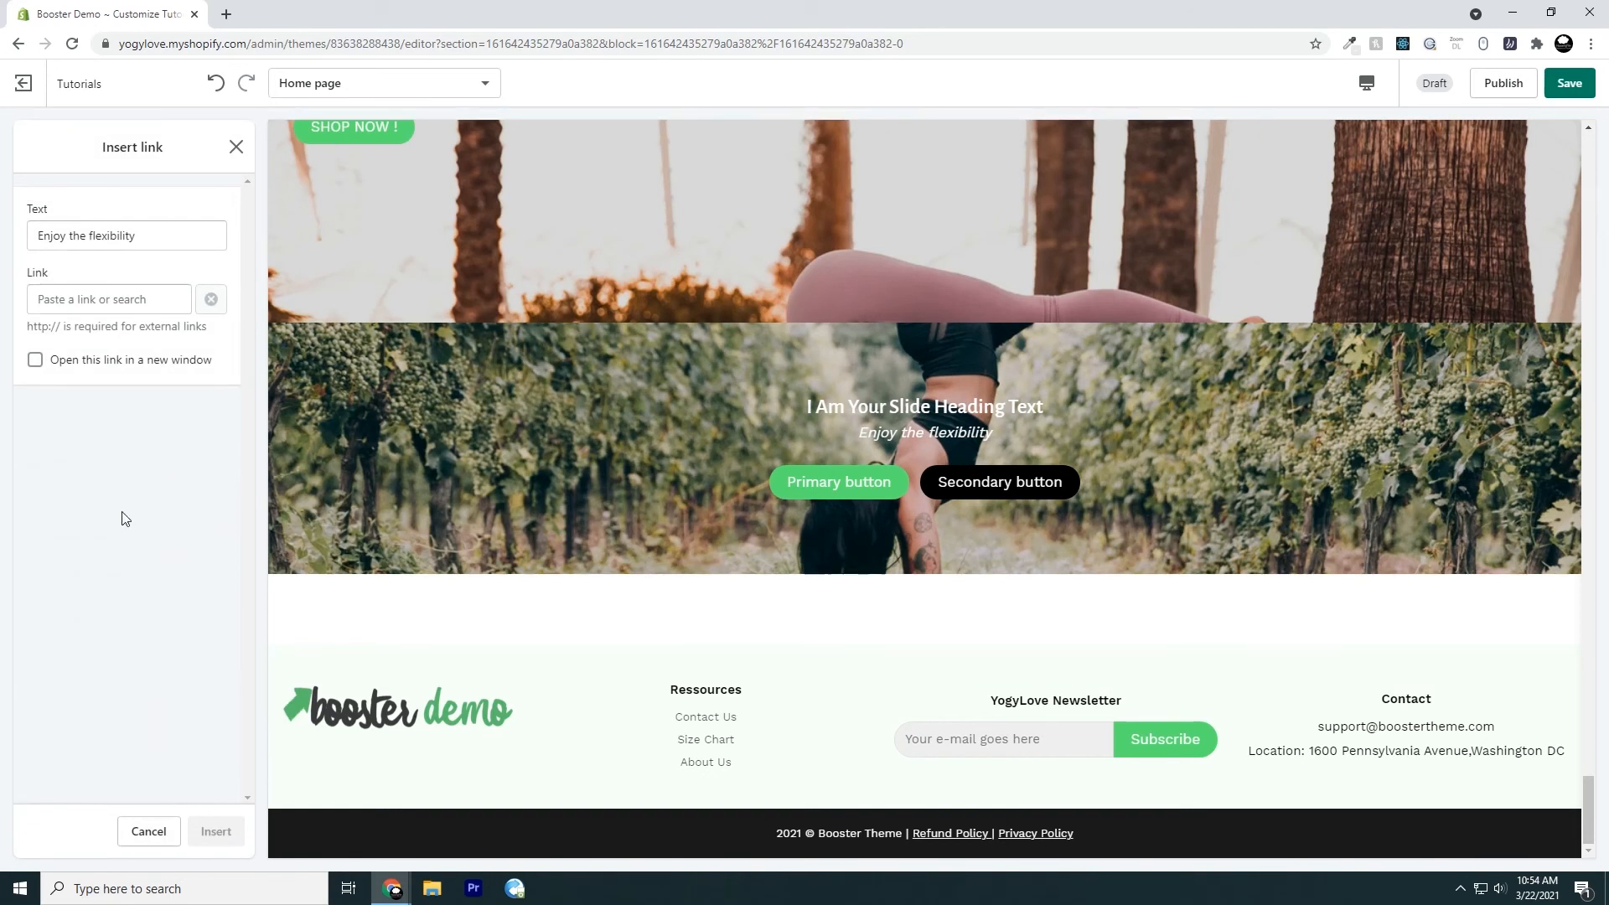
click(235, 148)
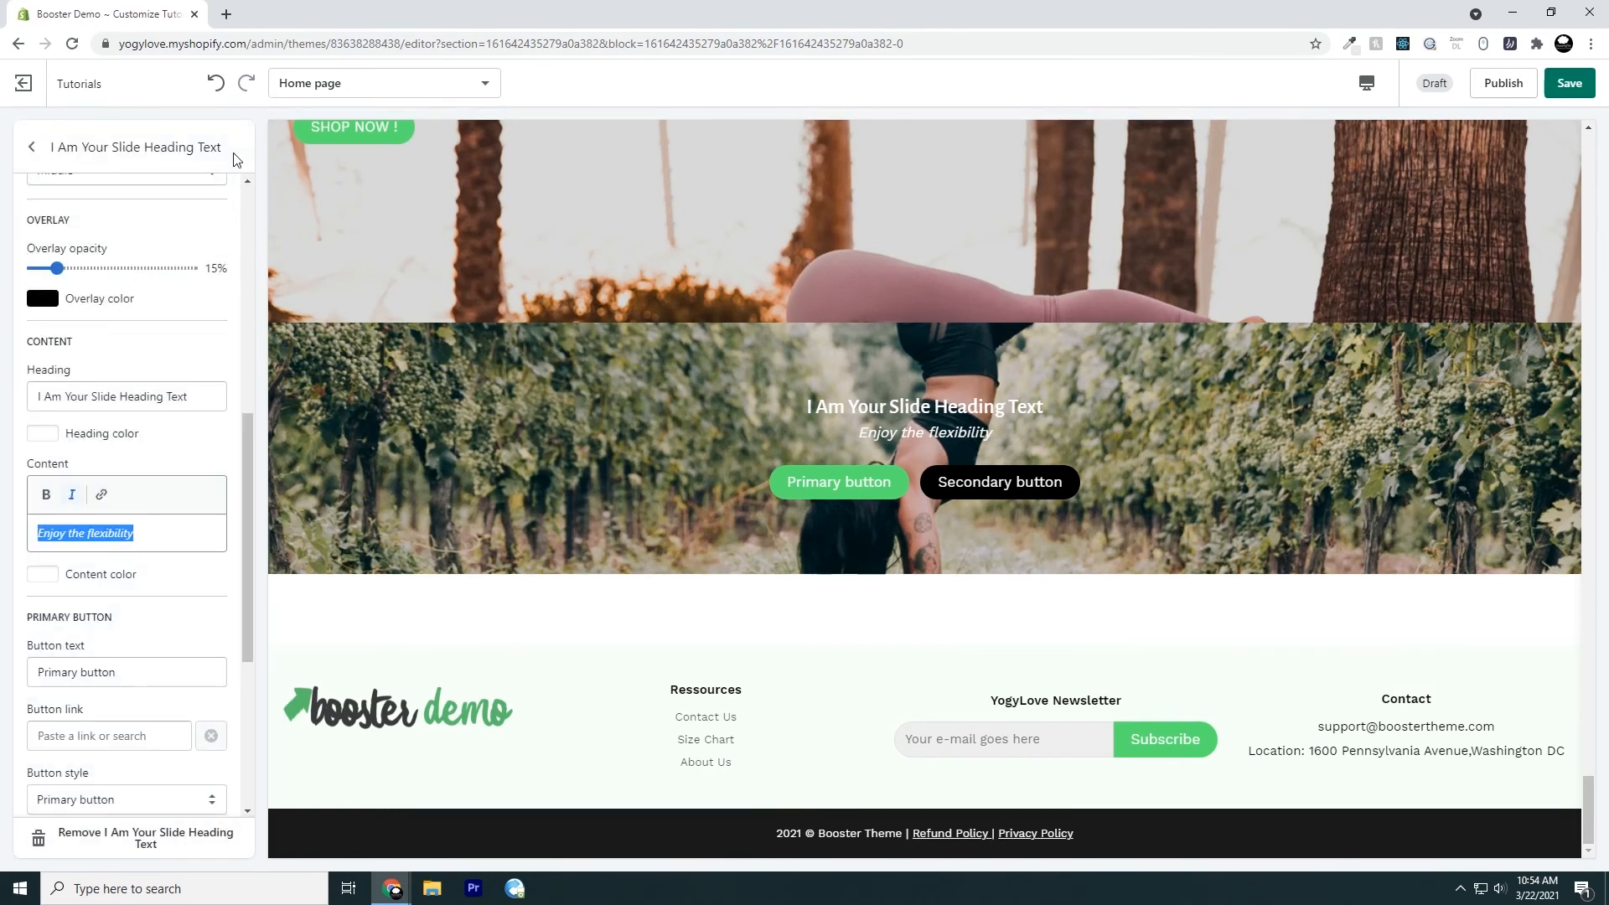
click(101, 496)
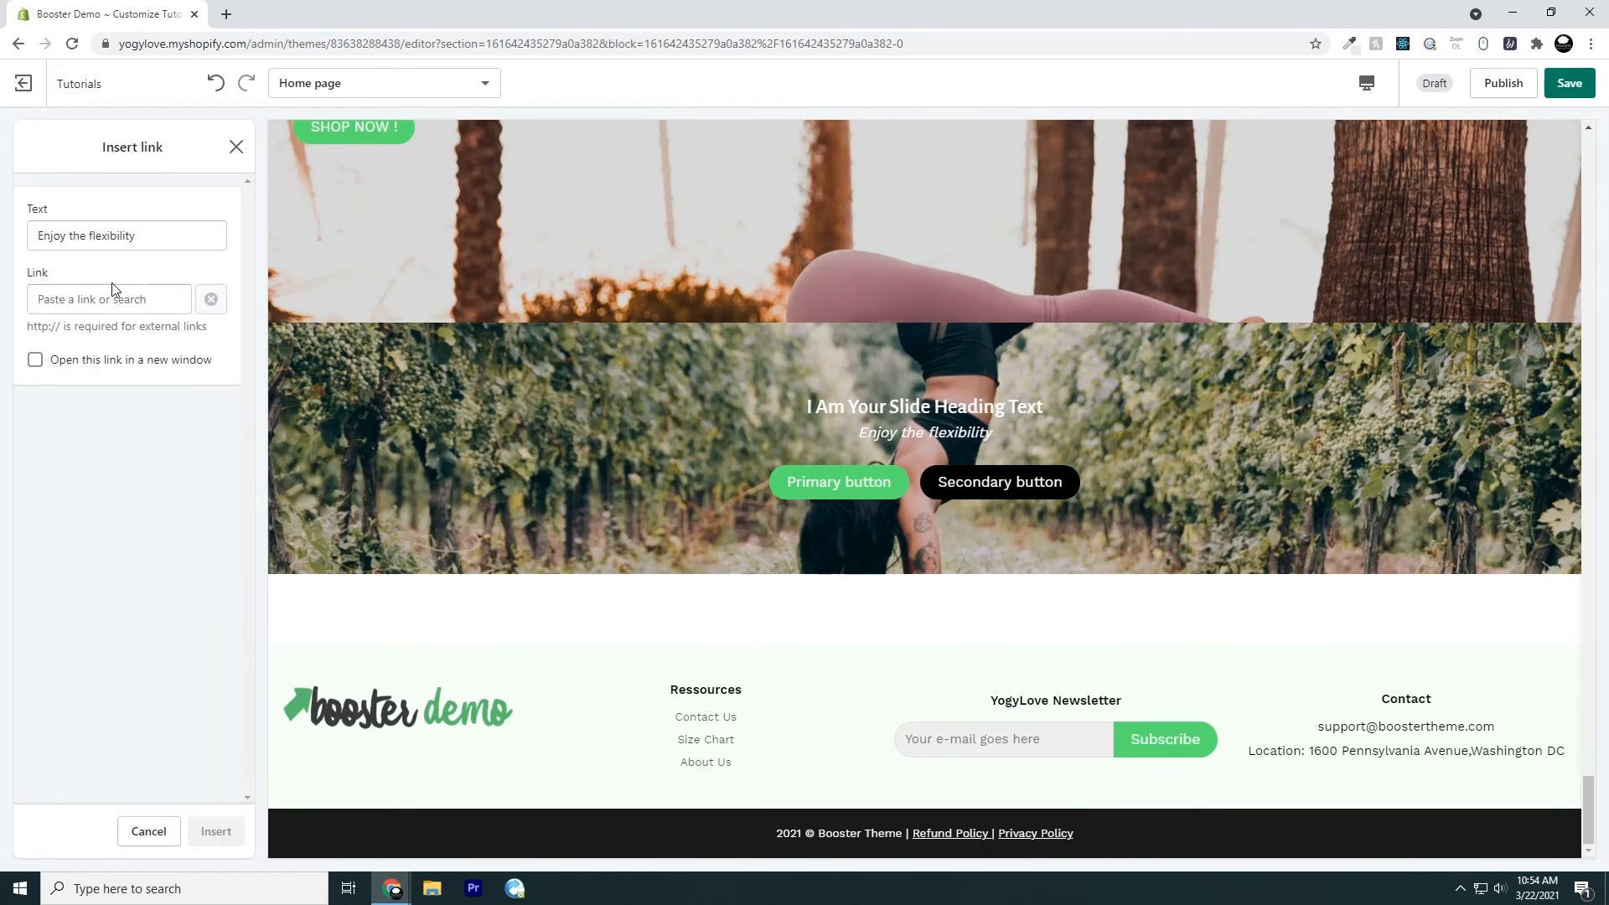
drag(39, 241, 171, 234)
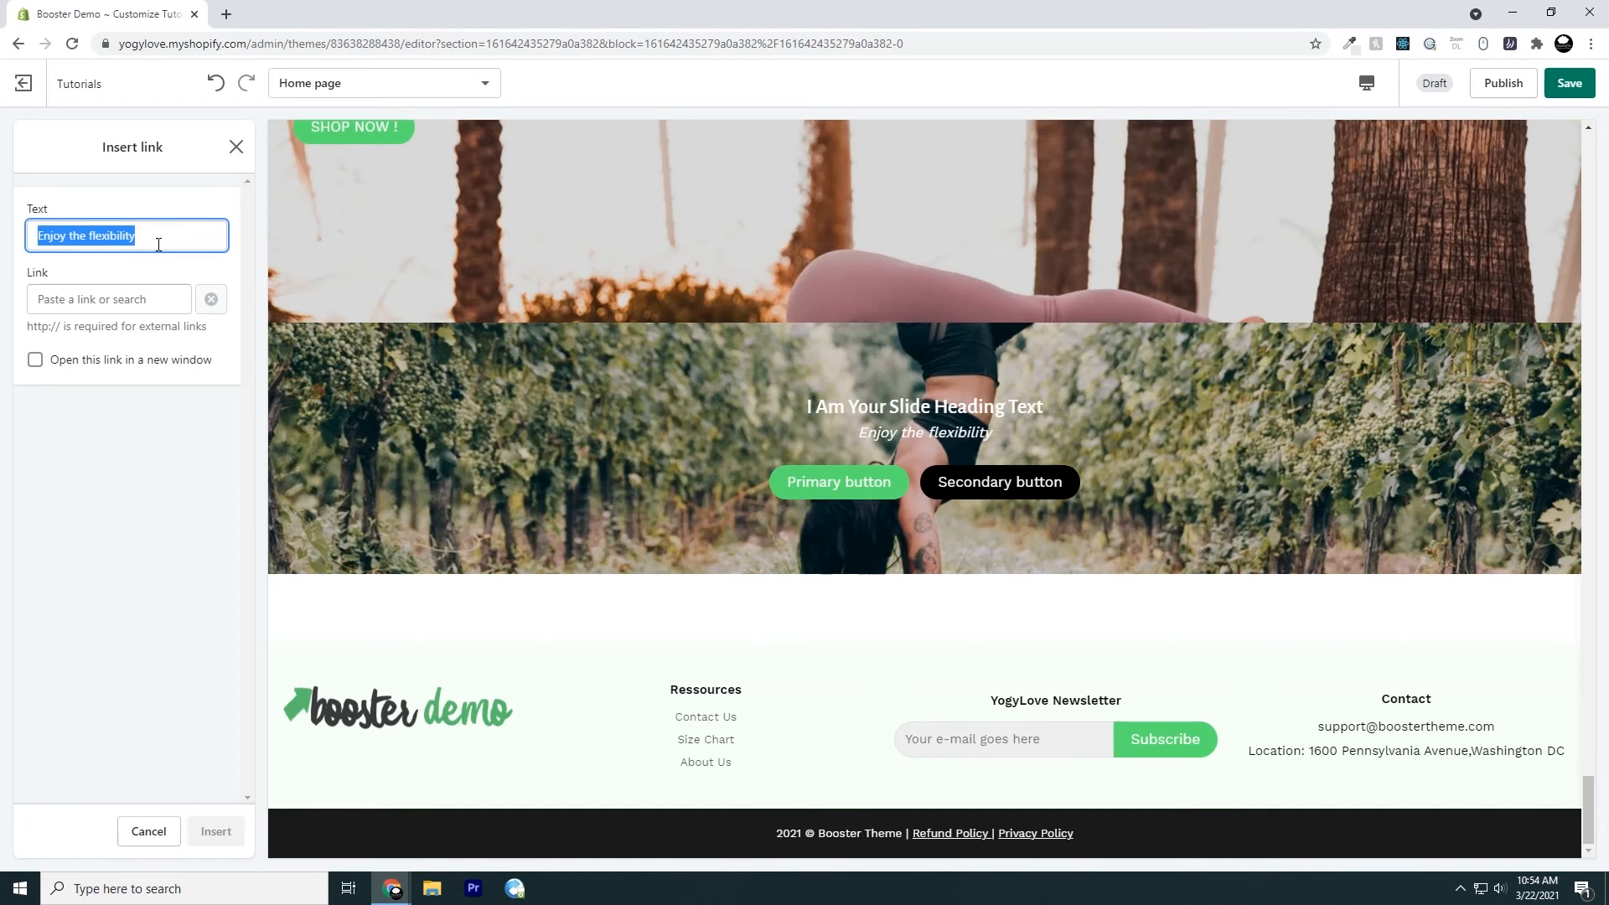
click(159, 248)
drag(86, 236, 39, 237)
click(76, 266)
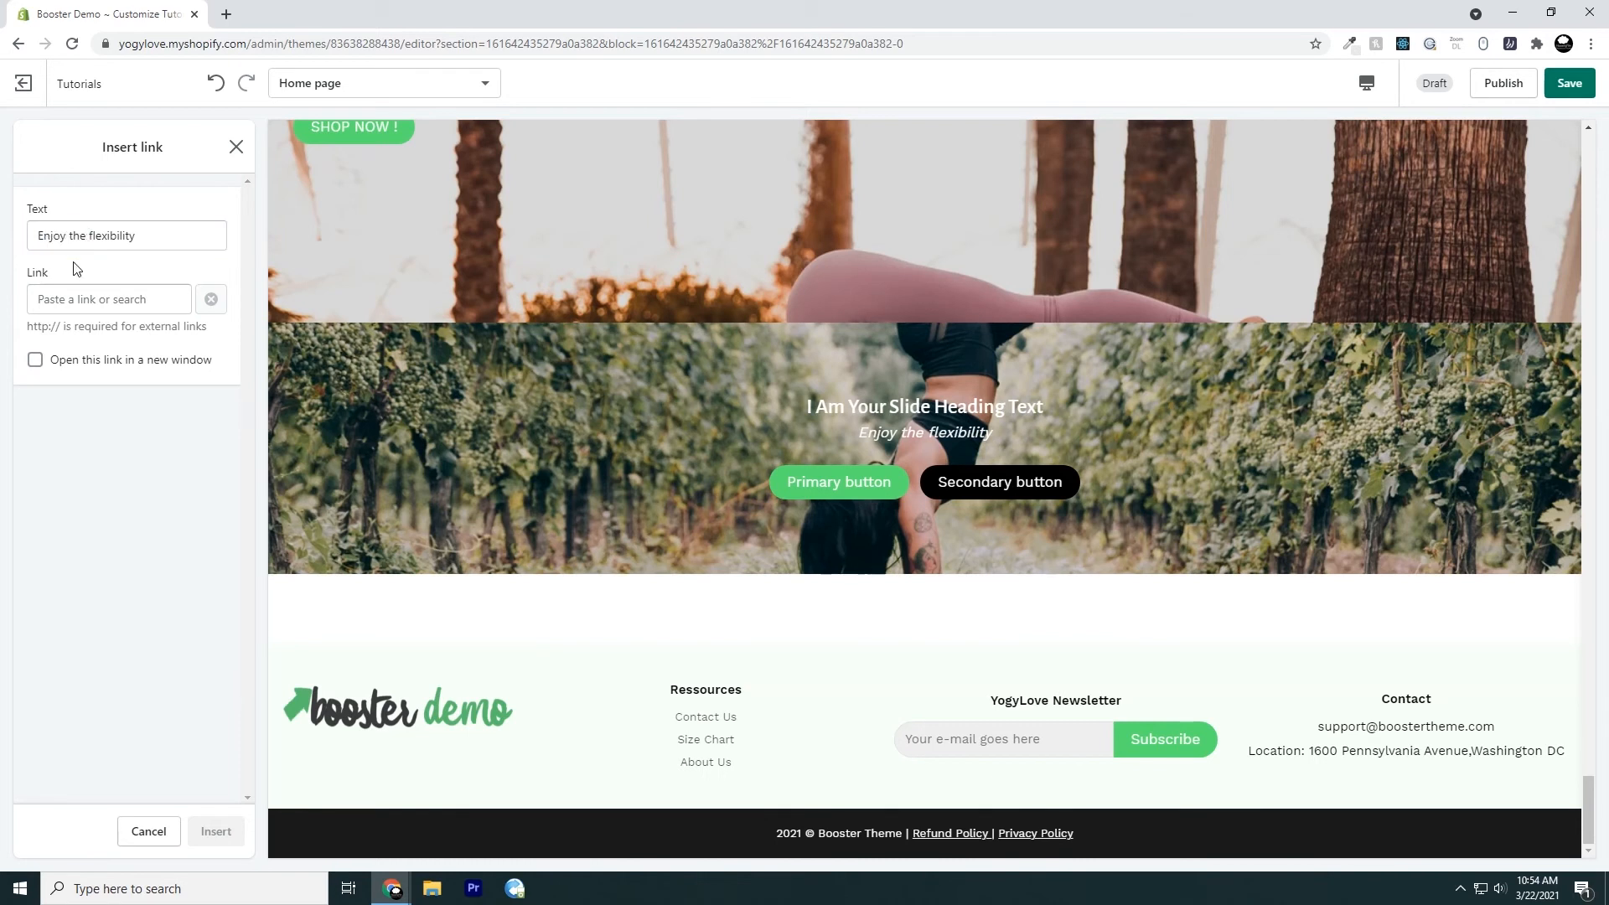
click(104, 299)
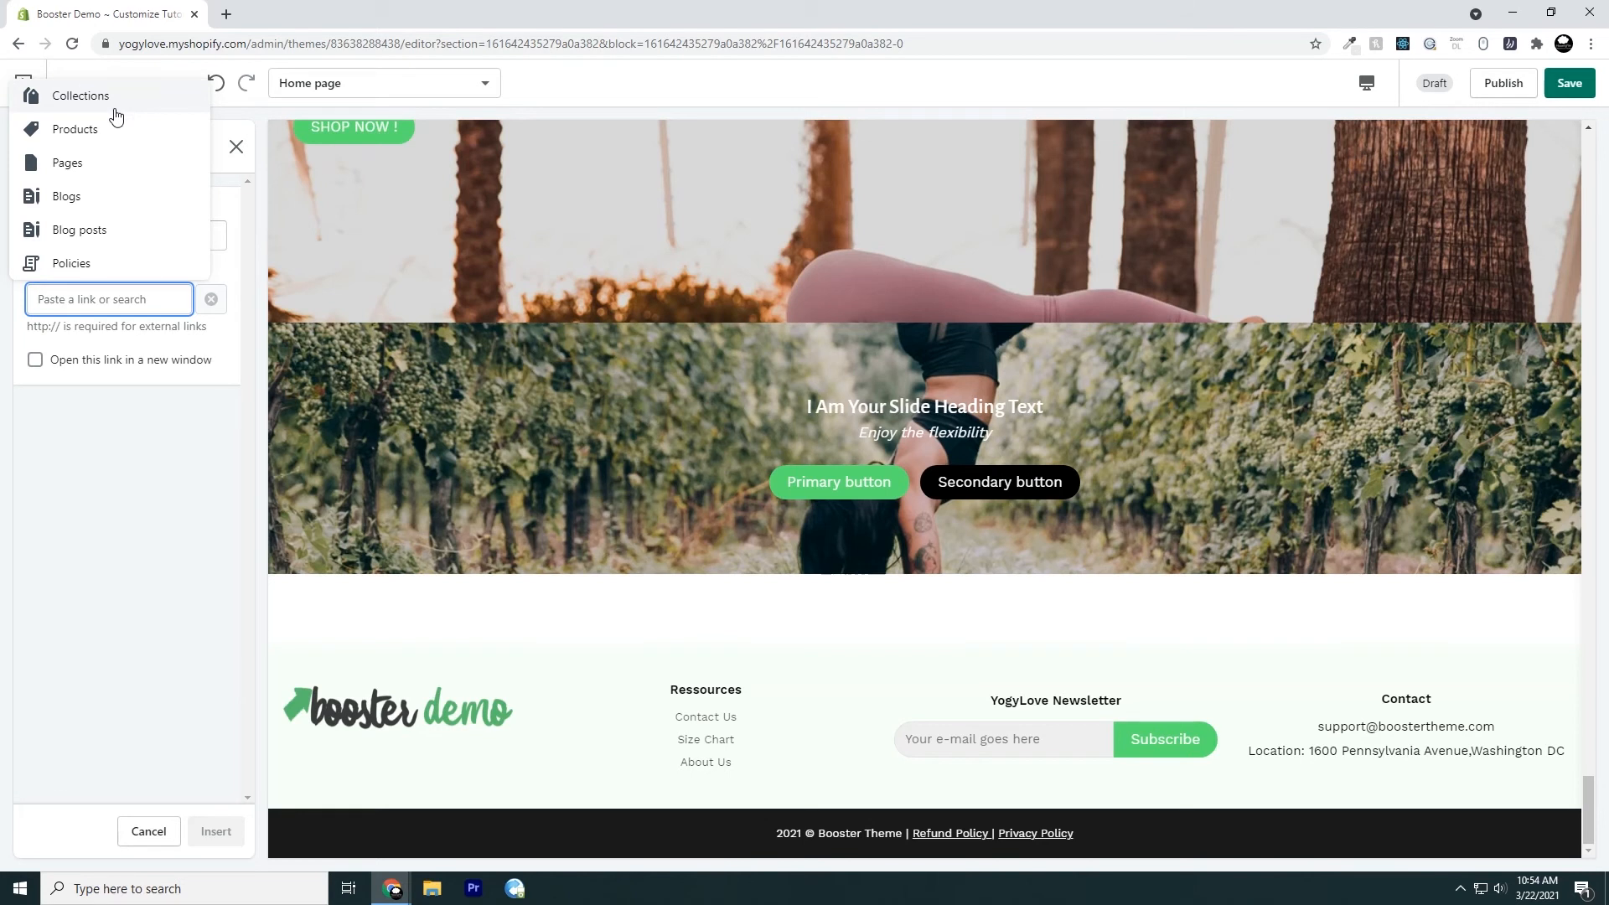
click(115, 173)
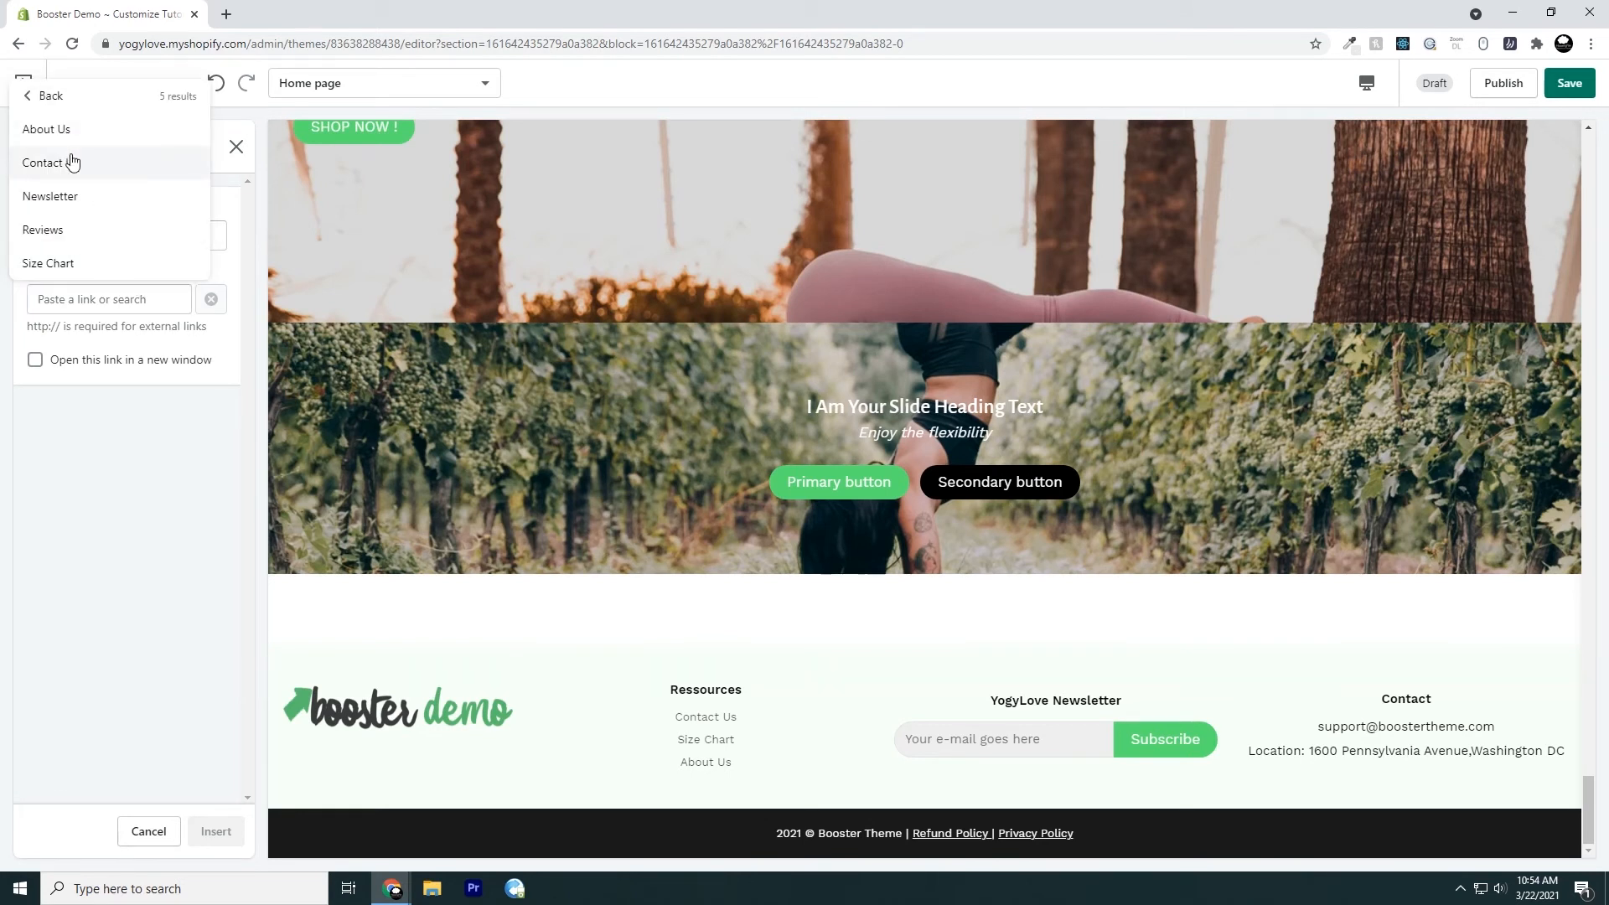
click(37, 95)
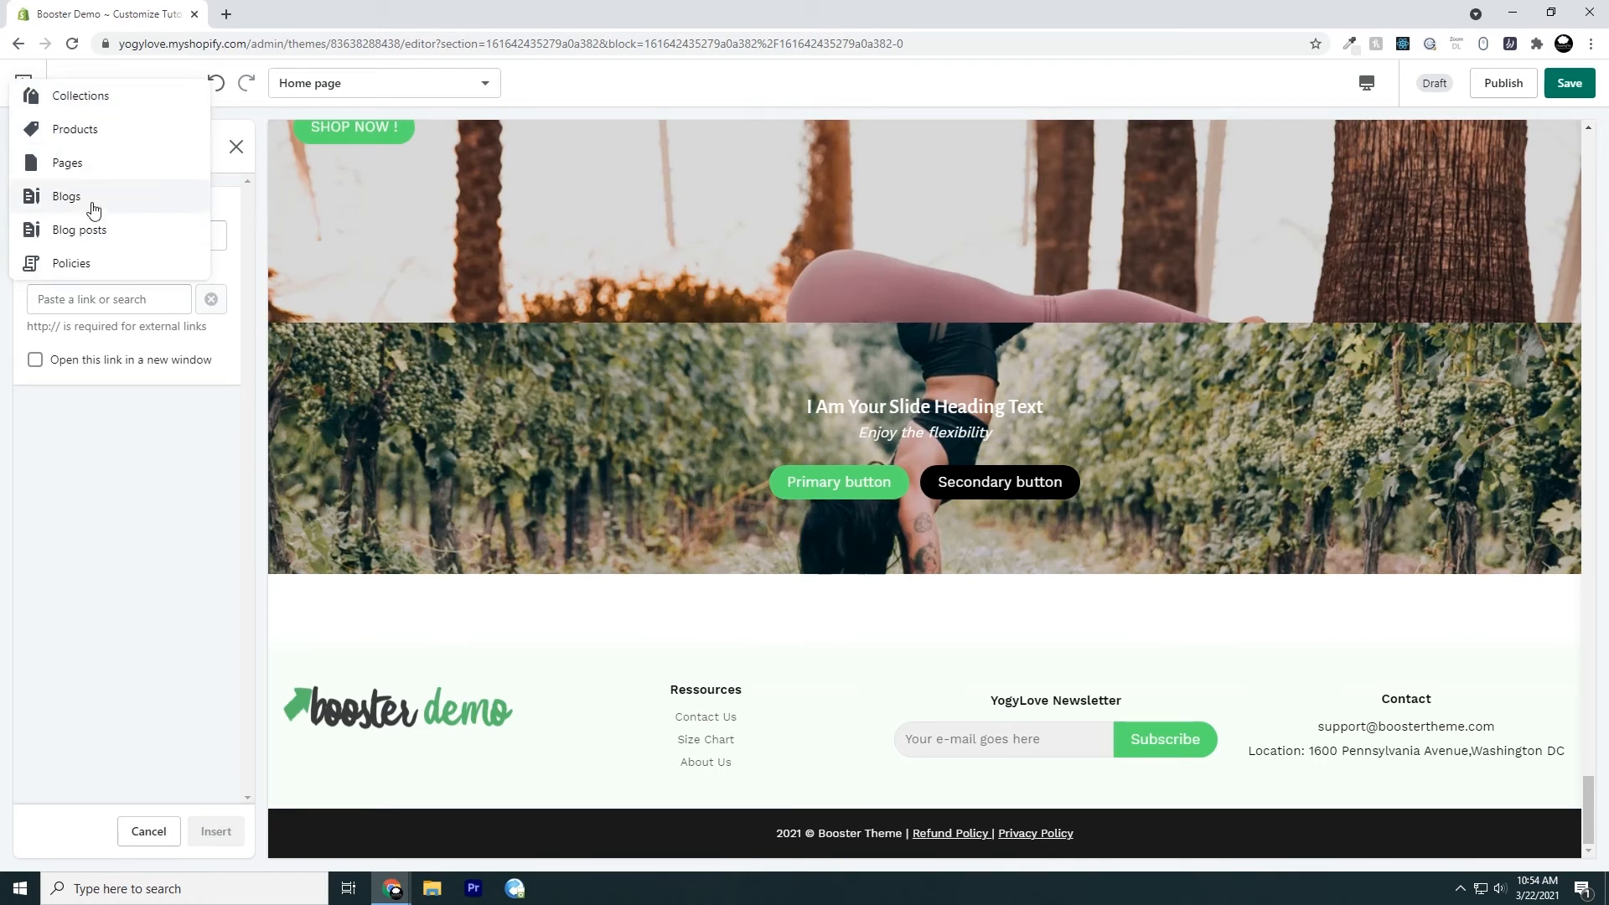
click(111, 300)
text(www.)
text(y)
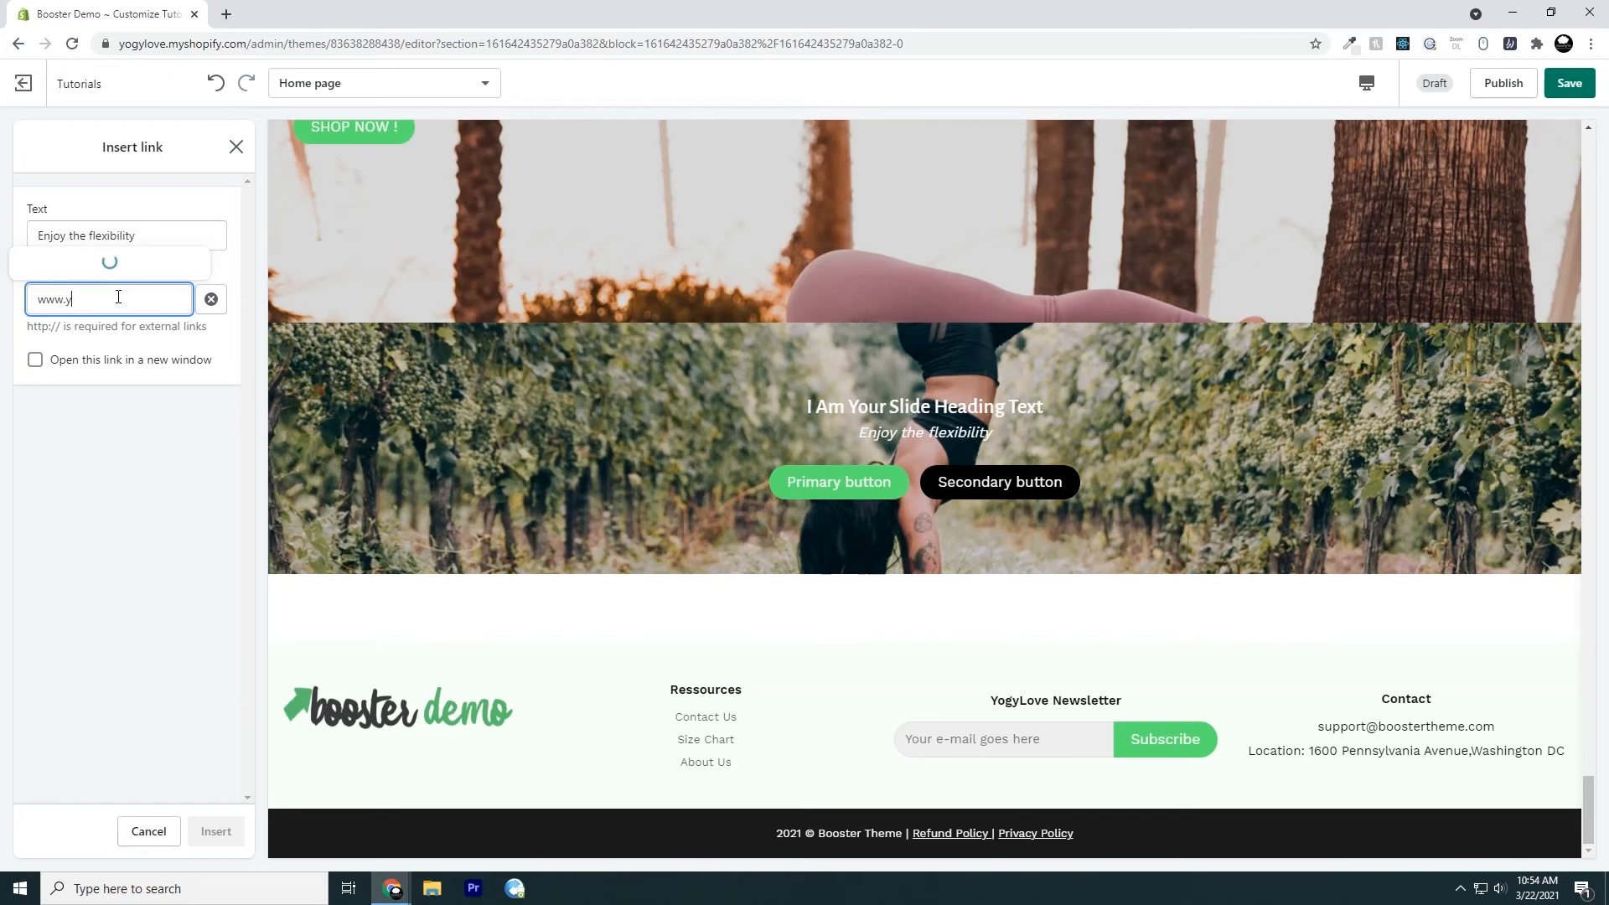
text(otutube.com)
click(134, 432)
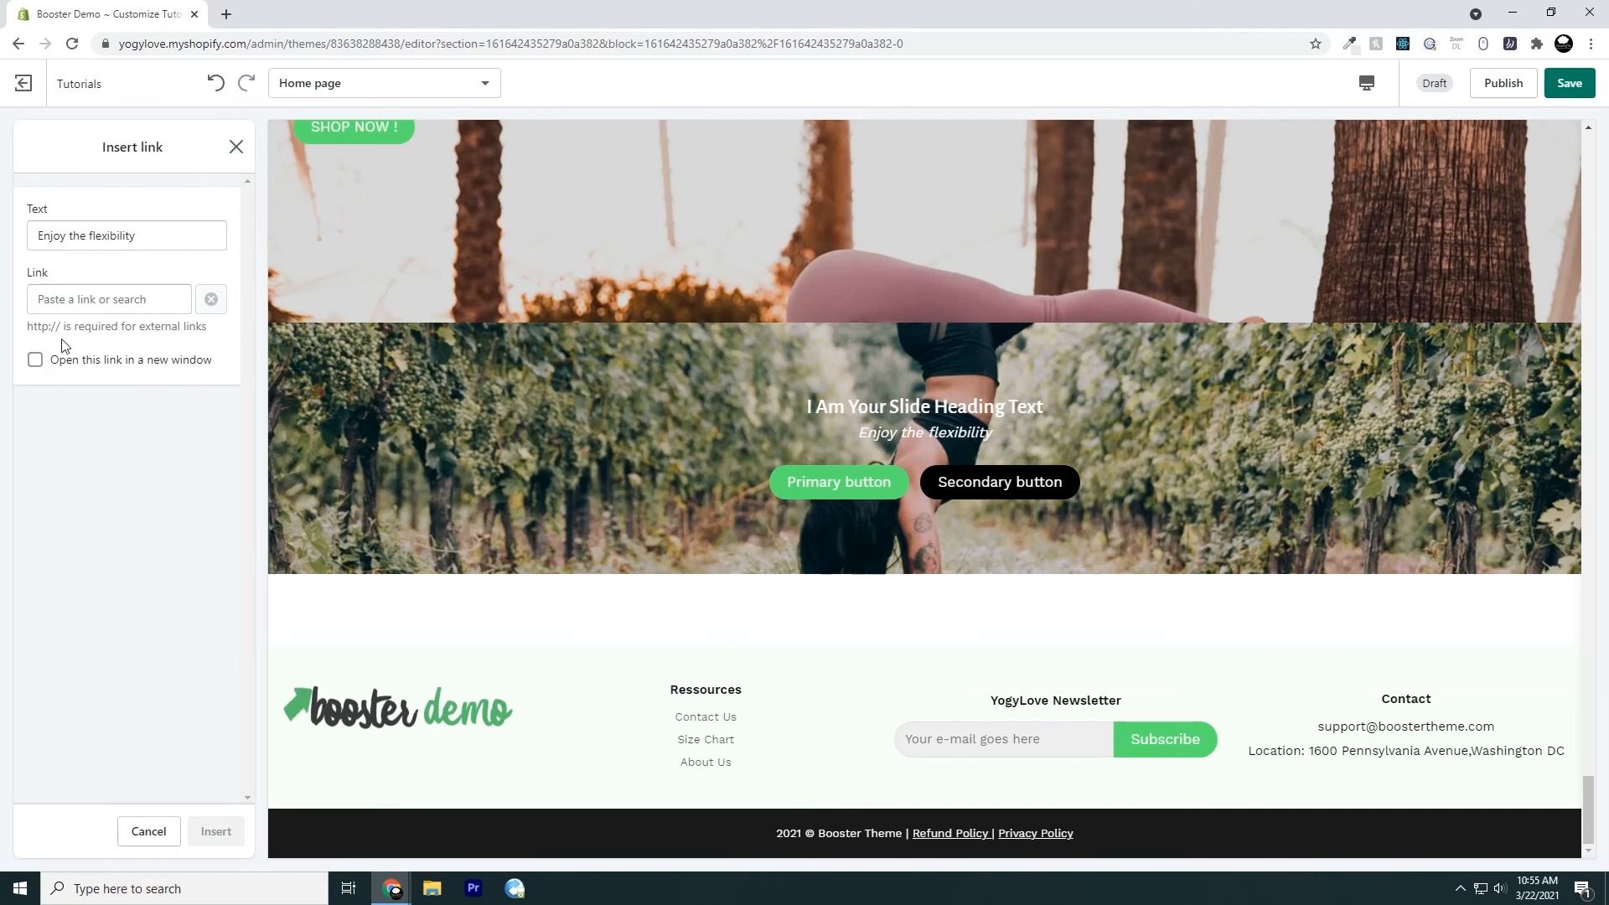
drag(74, 332, 160, 344)
click(120, 299)
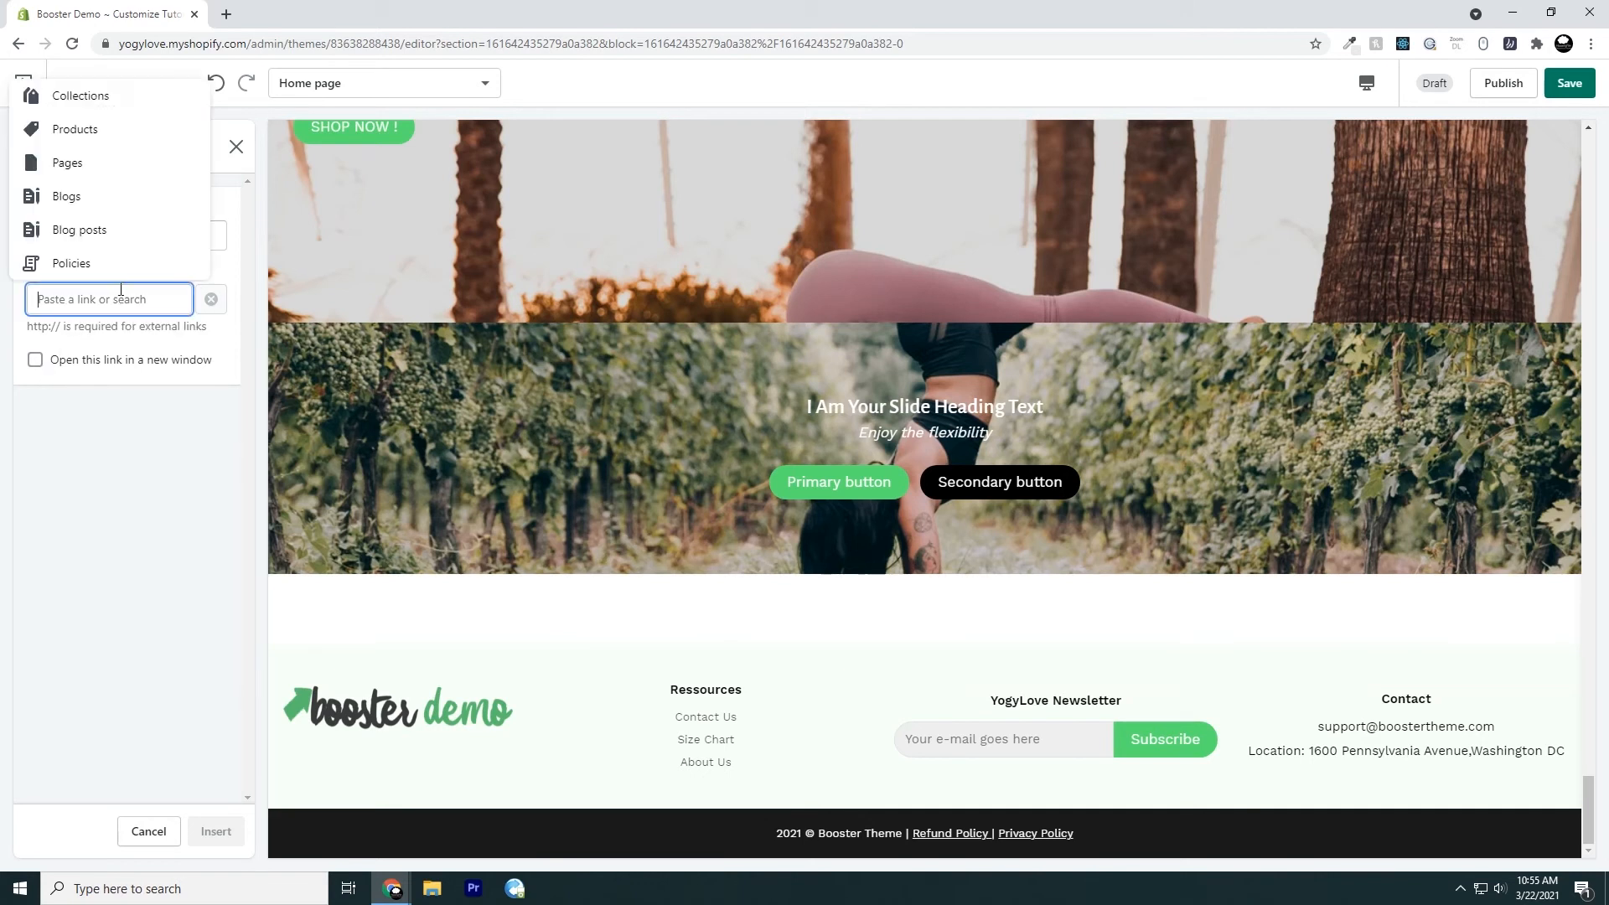
text(https:/)
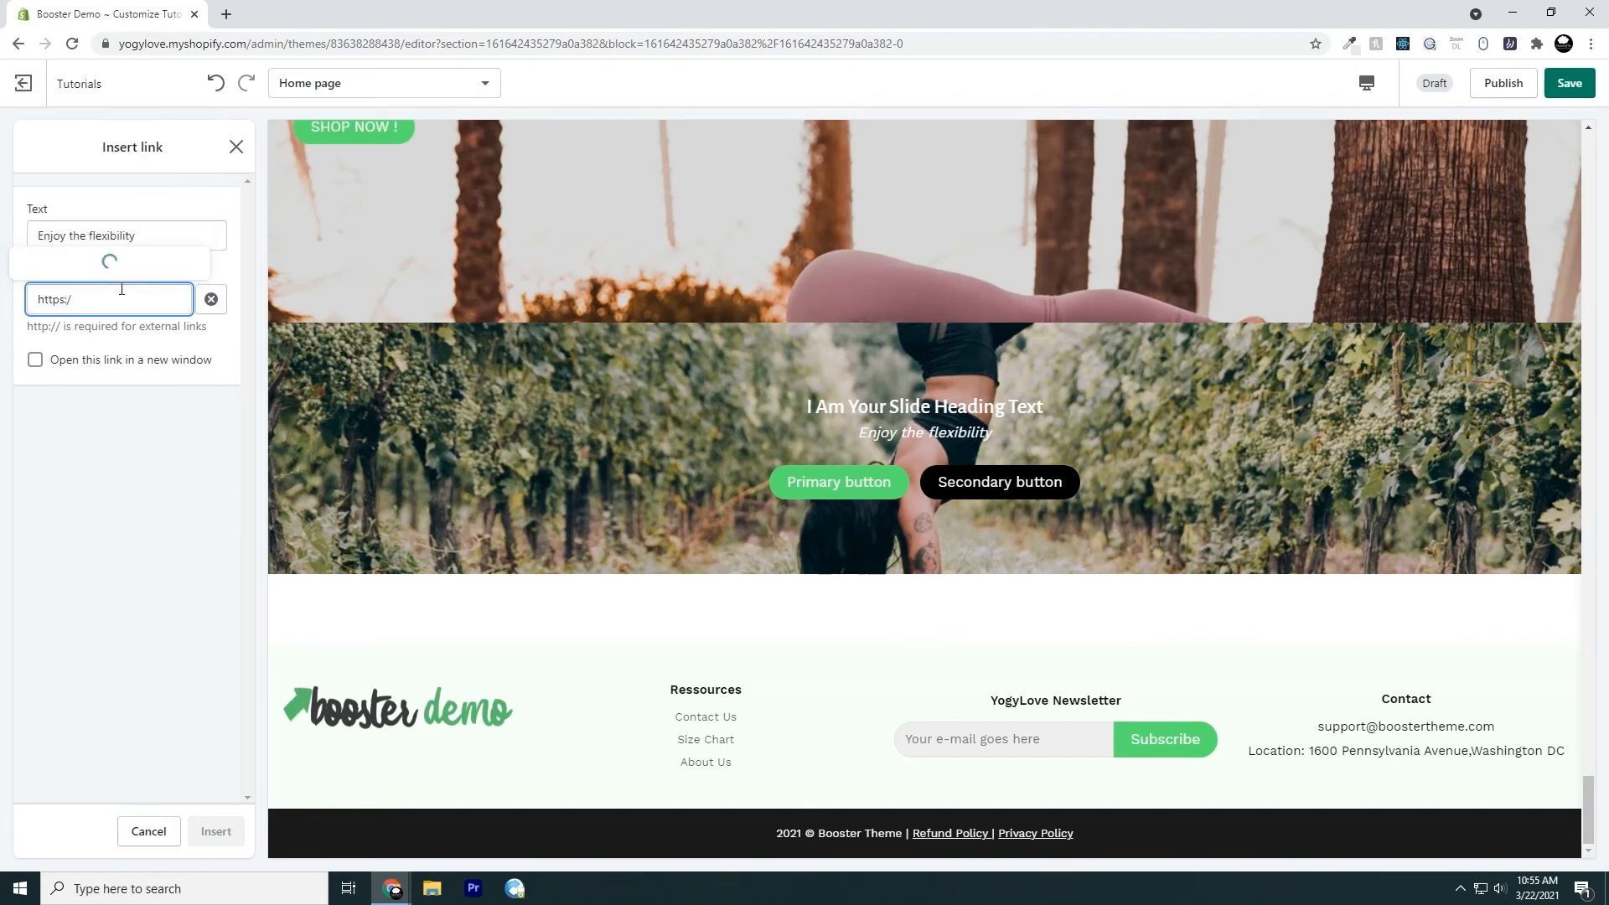
text(/w)
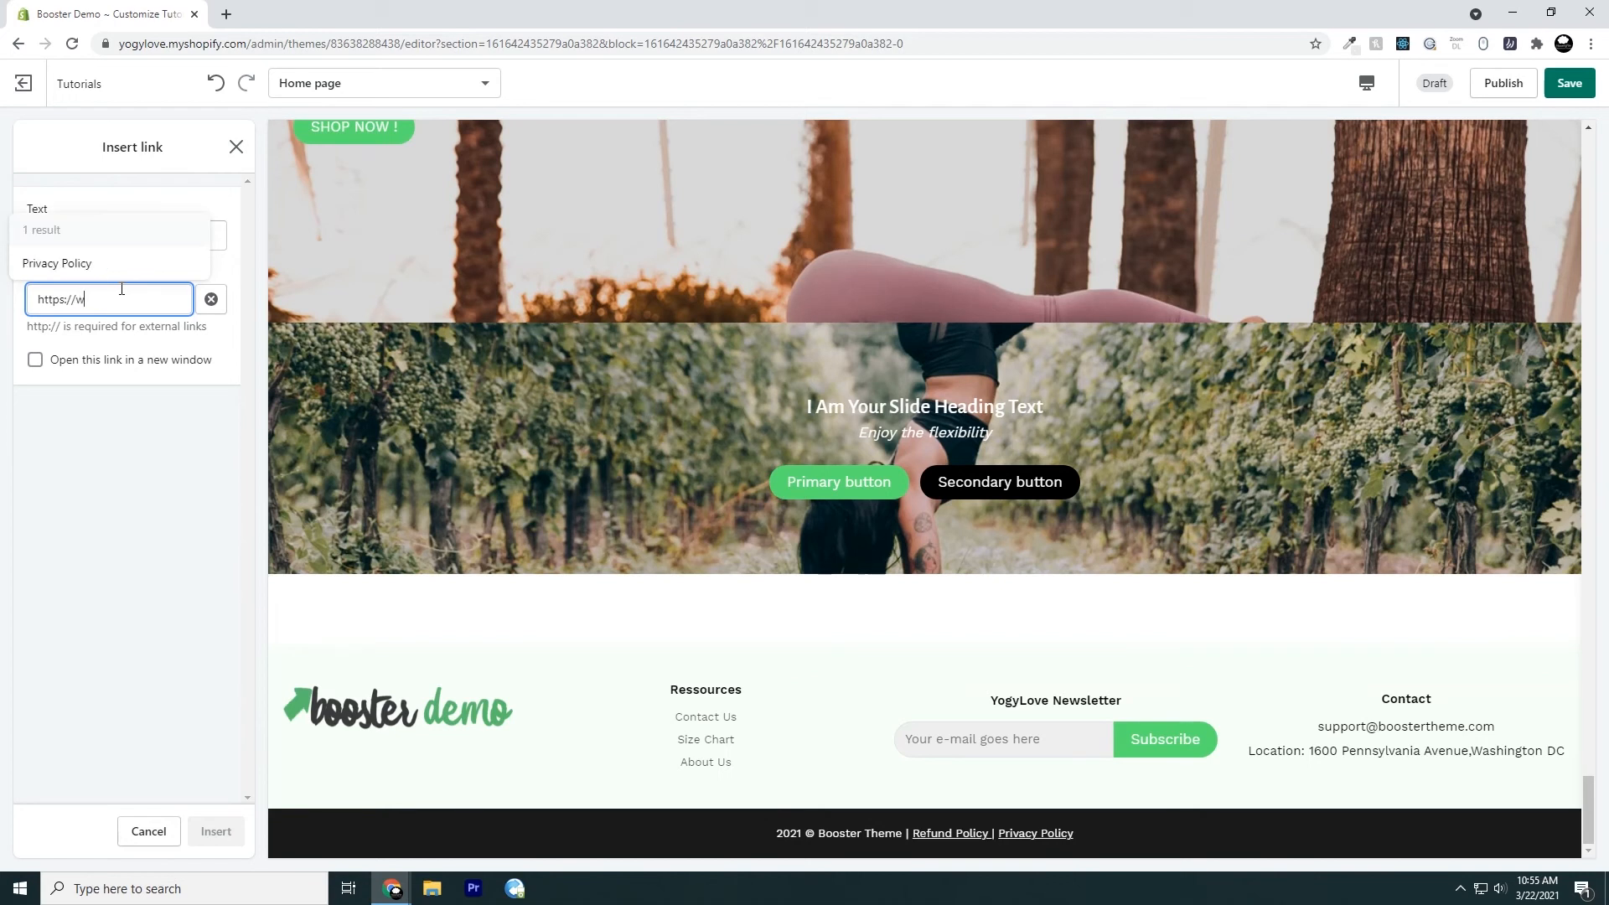
text(ww.youtube.com)
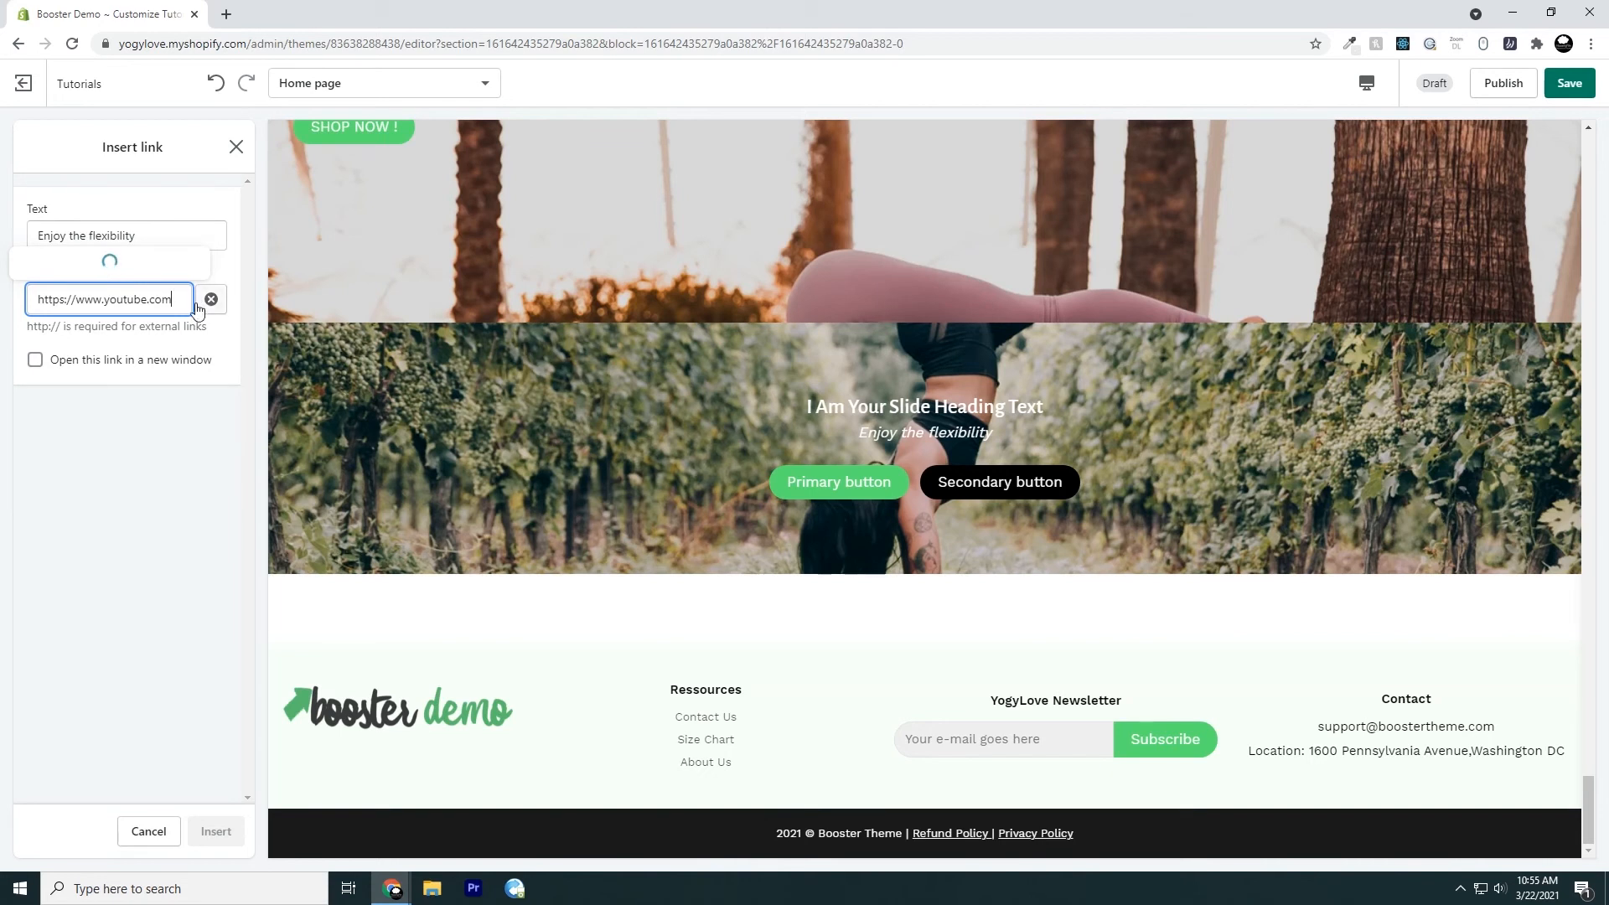
mouse_move(76, 304)
mouse_down()
mouse_move(26, 304)
mouse_move(31, 327)
mouse_move(63, 330)
mouse_up()
key(BackSpace)
right_click(57, 327)
click(67, 340)
right_click(67, 307)
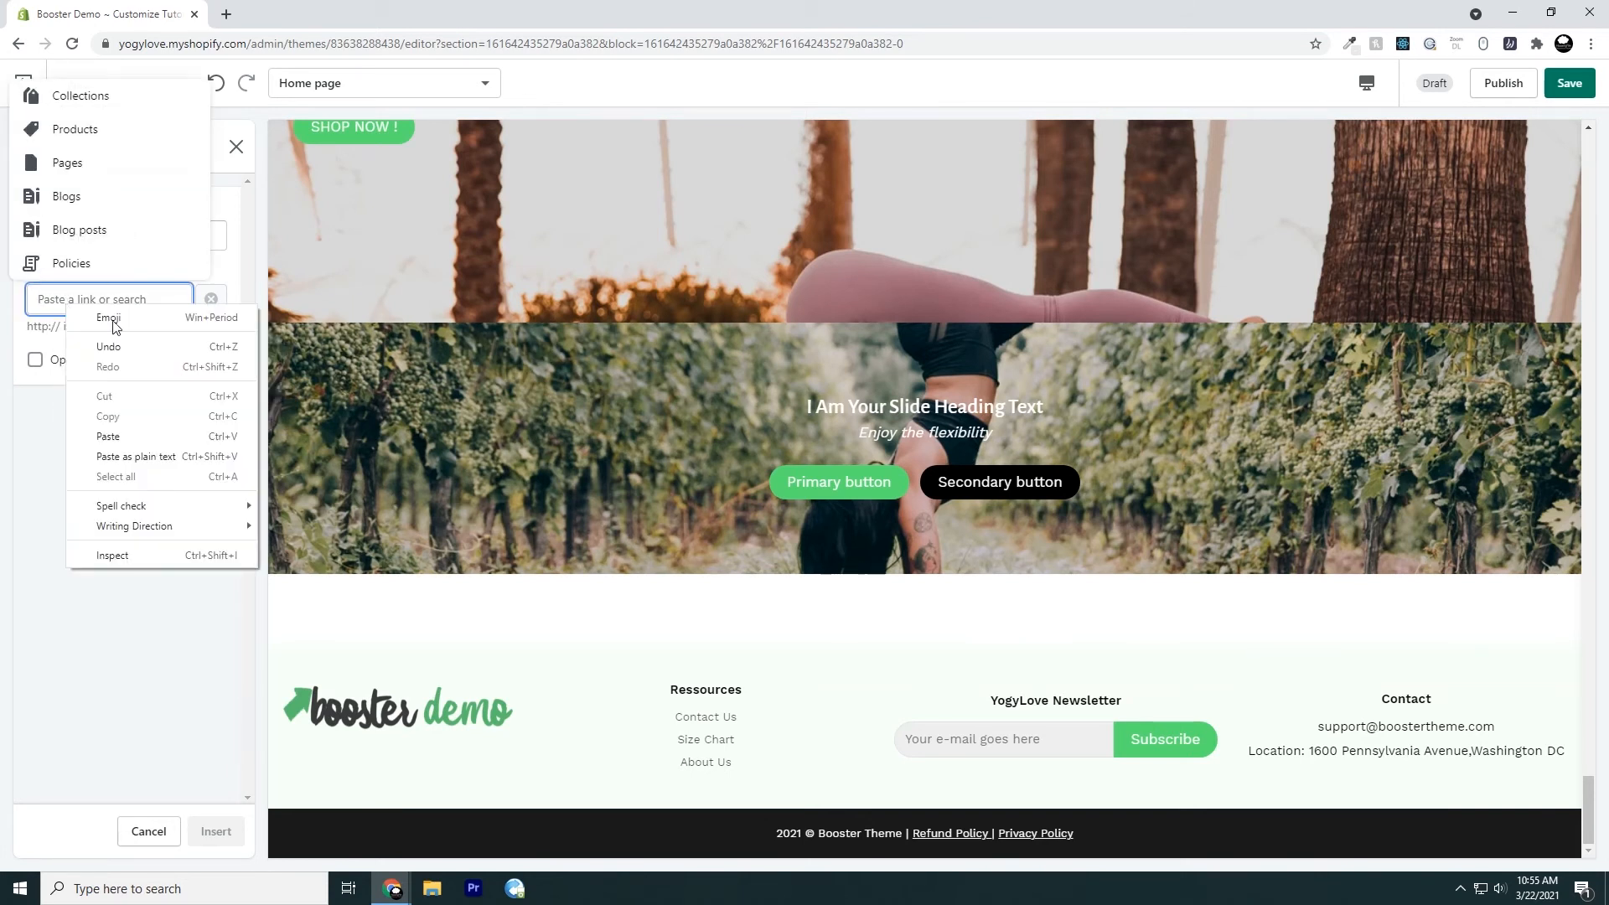
click(108, 436)
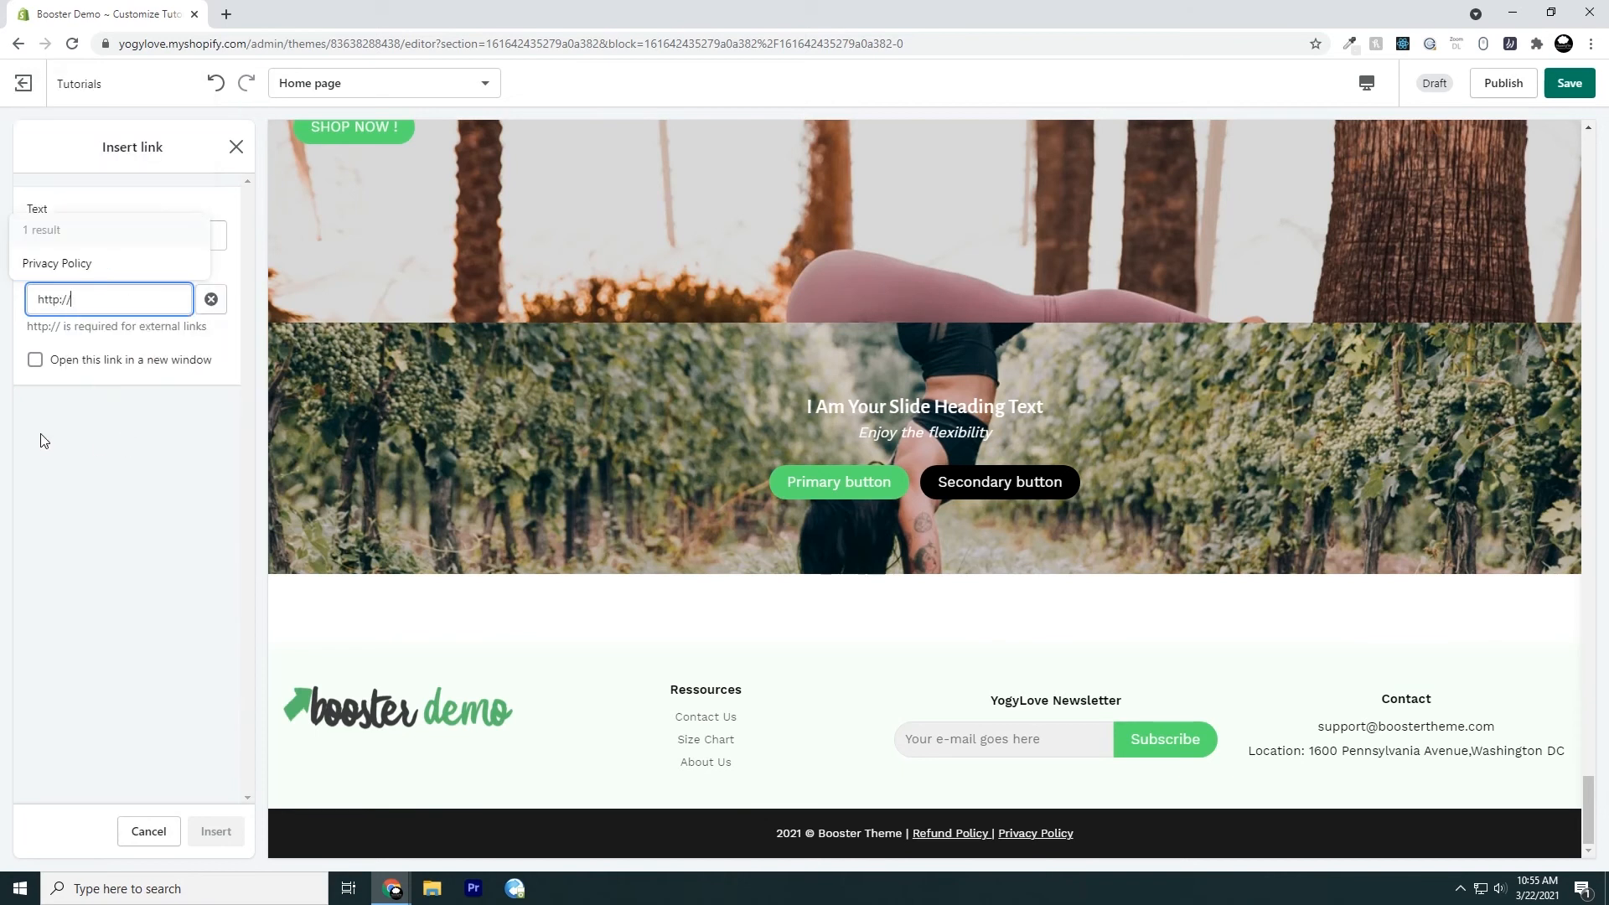
click(71, 427)
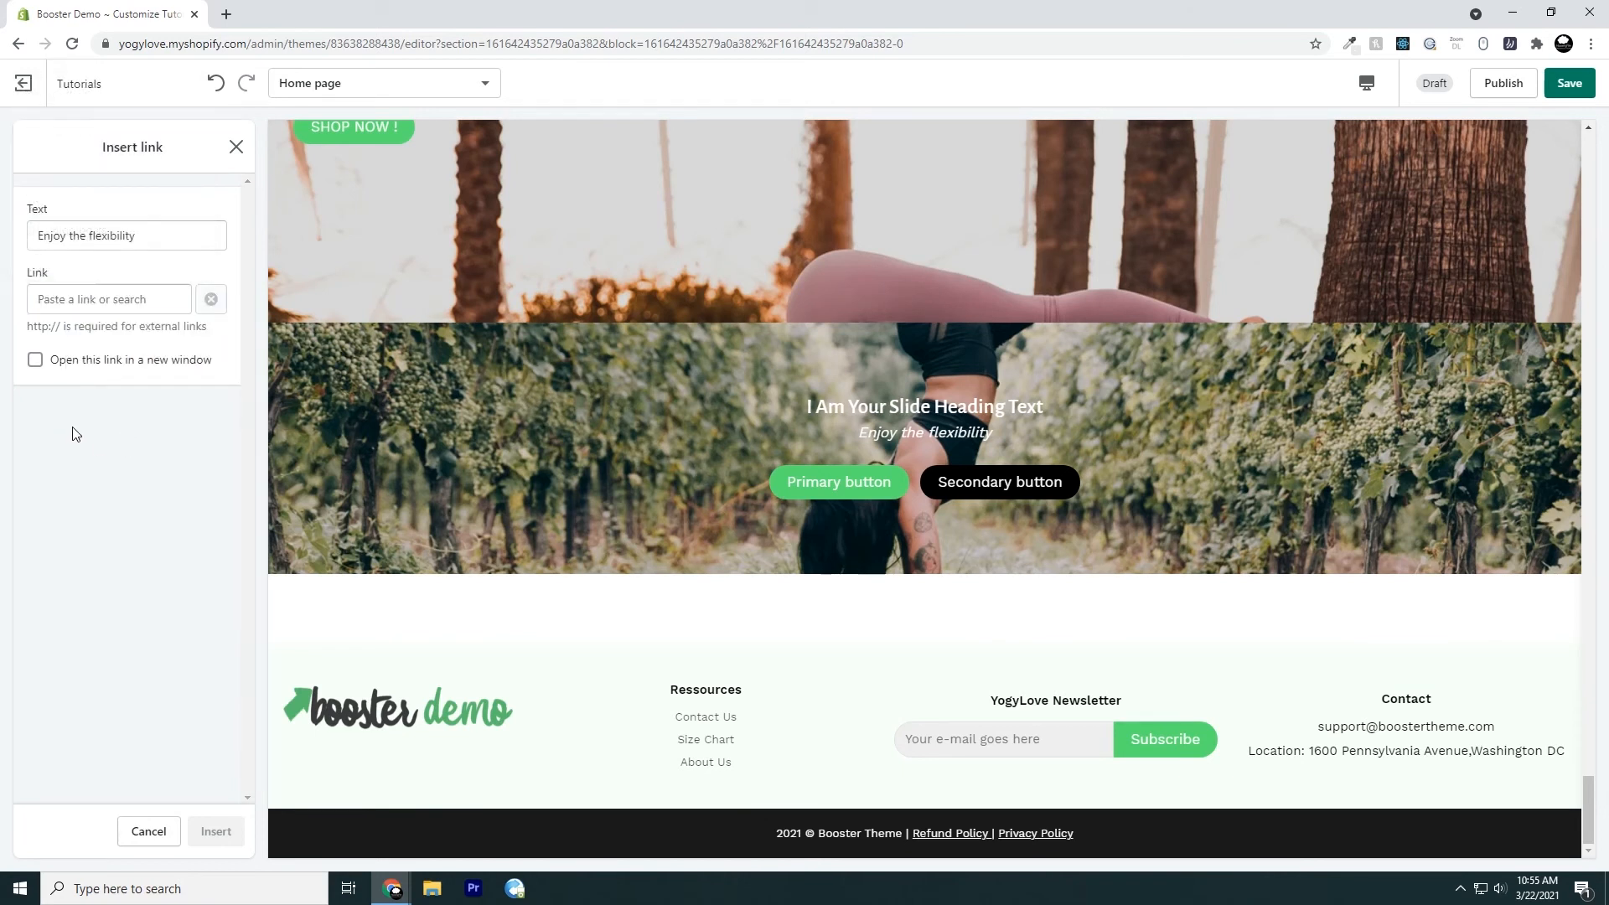
Link the content text to the store's Newsletter page, set to open in a new window, and insert the link
click(124, 302)
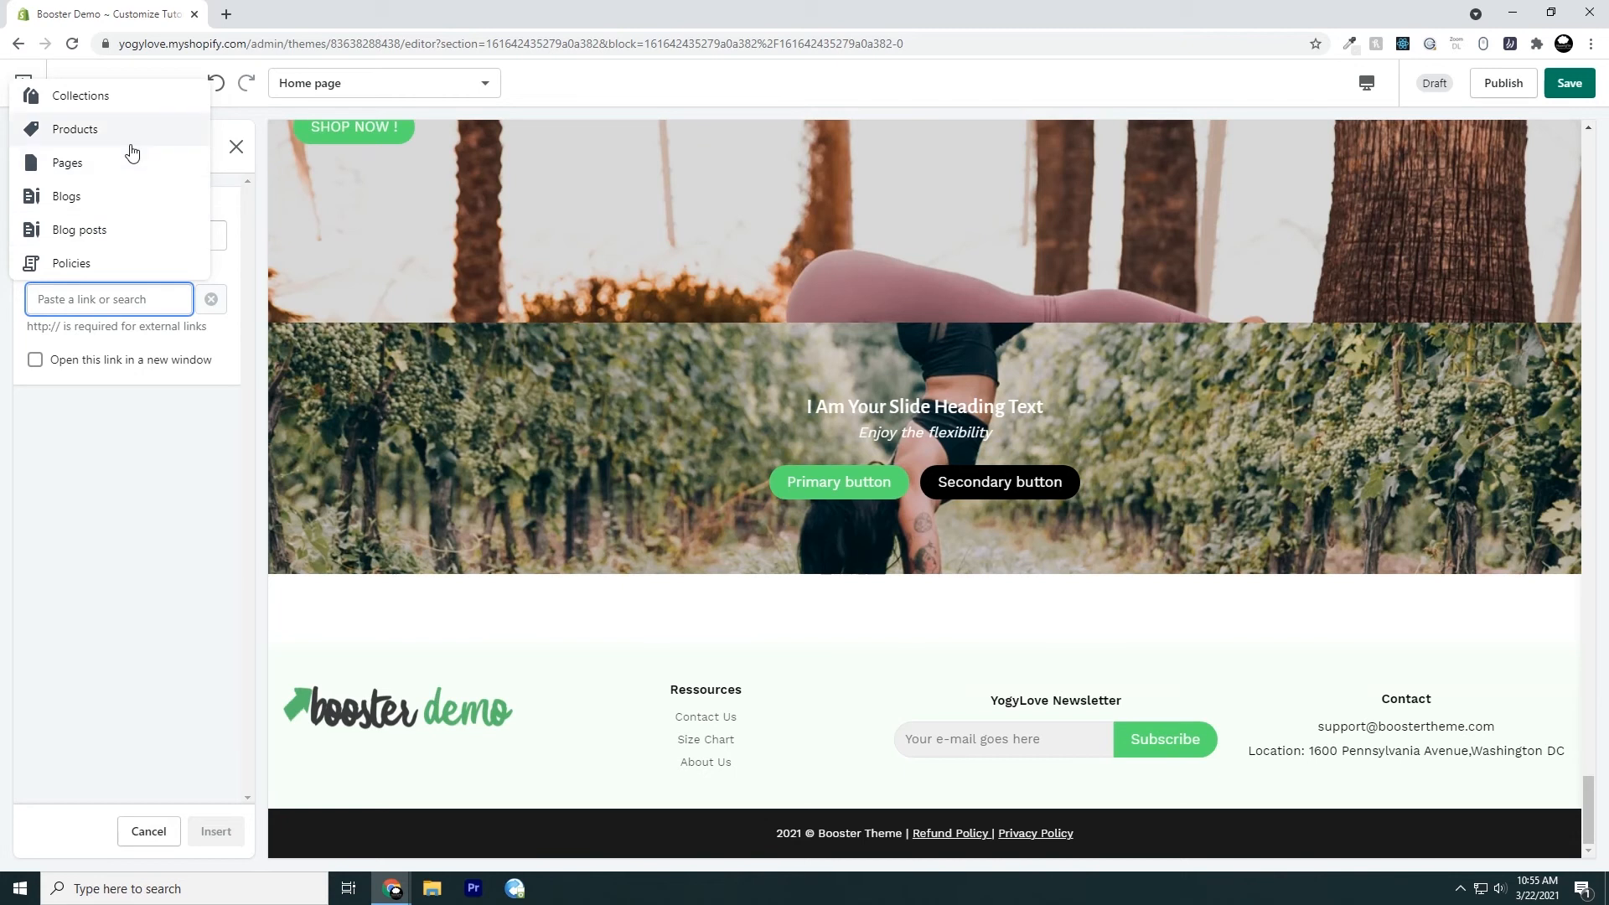
click(139, 452)
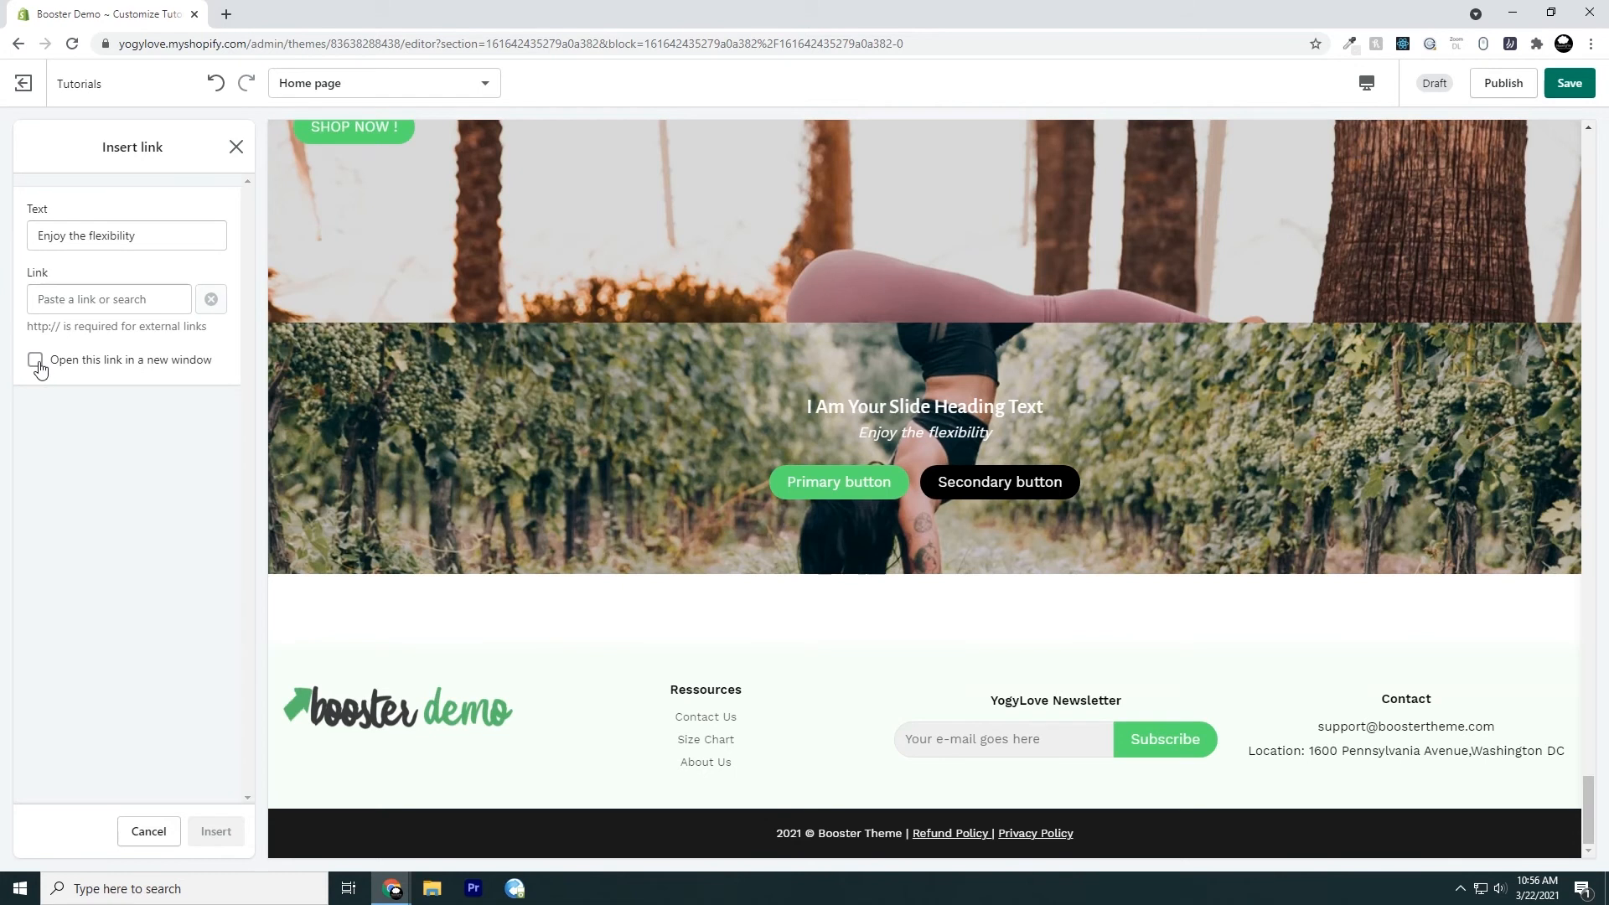
click(77, 298)
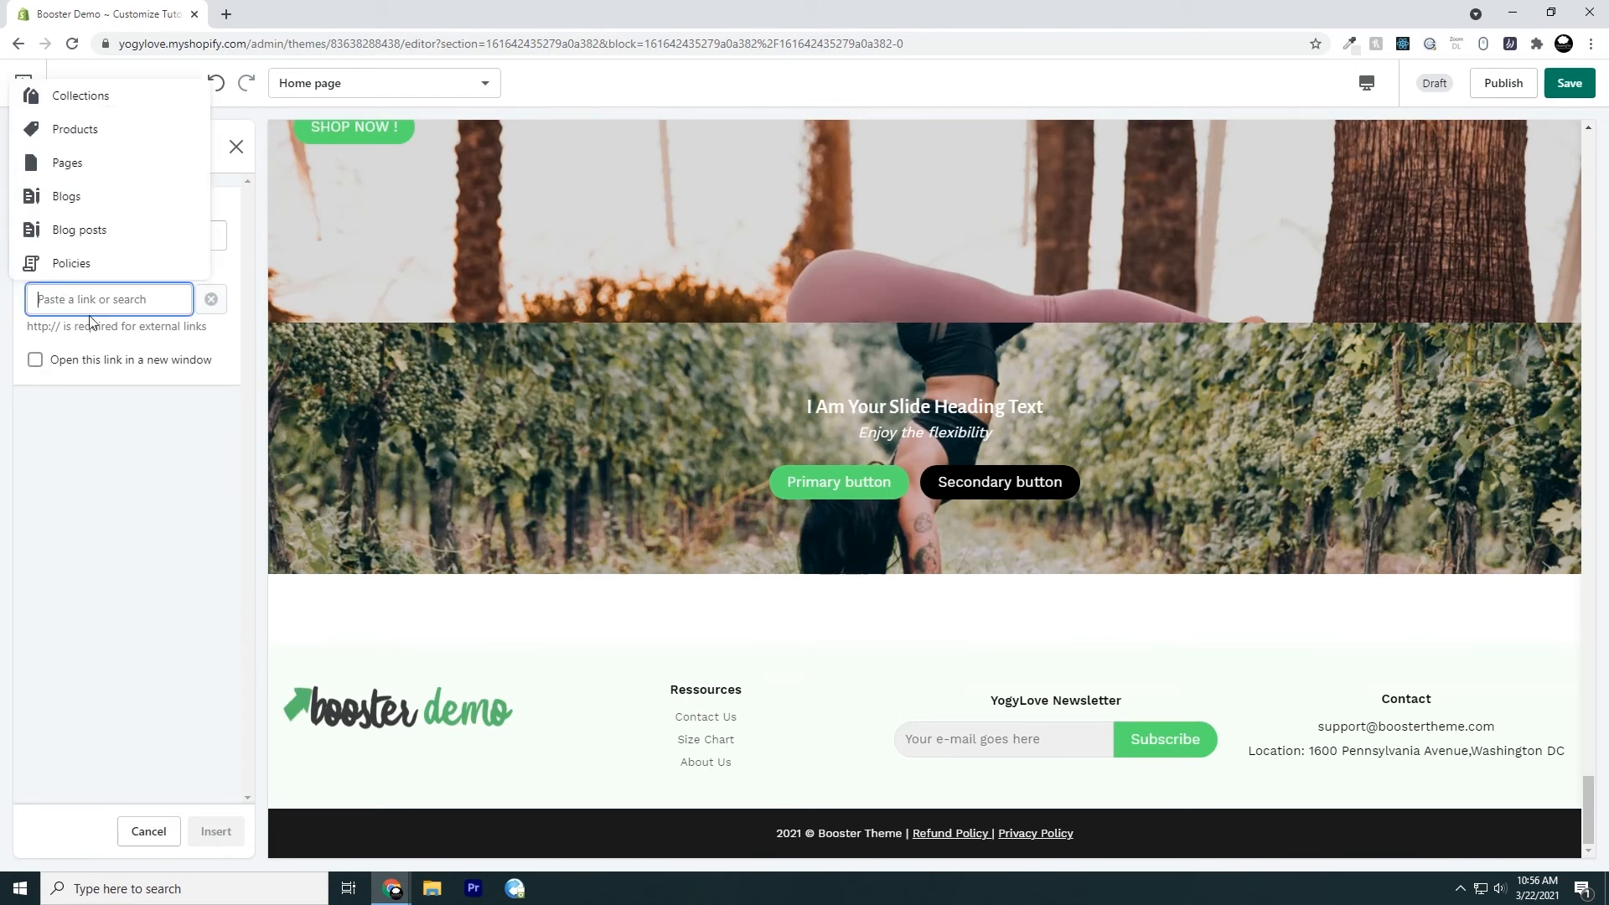
click(73, 162)
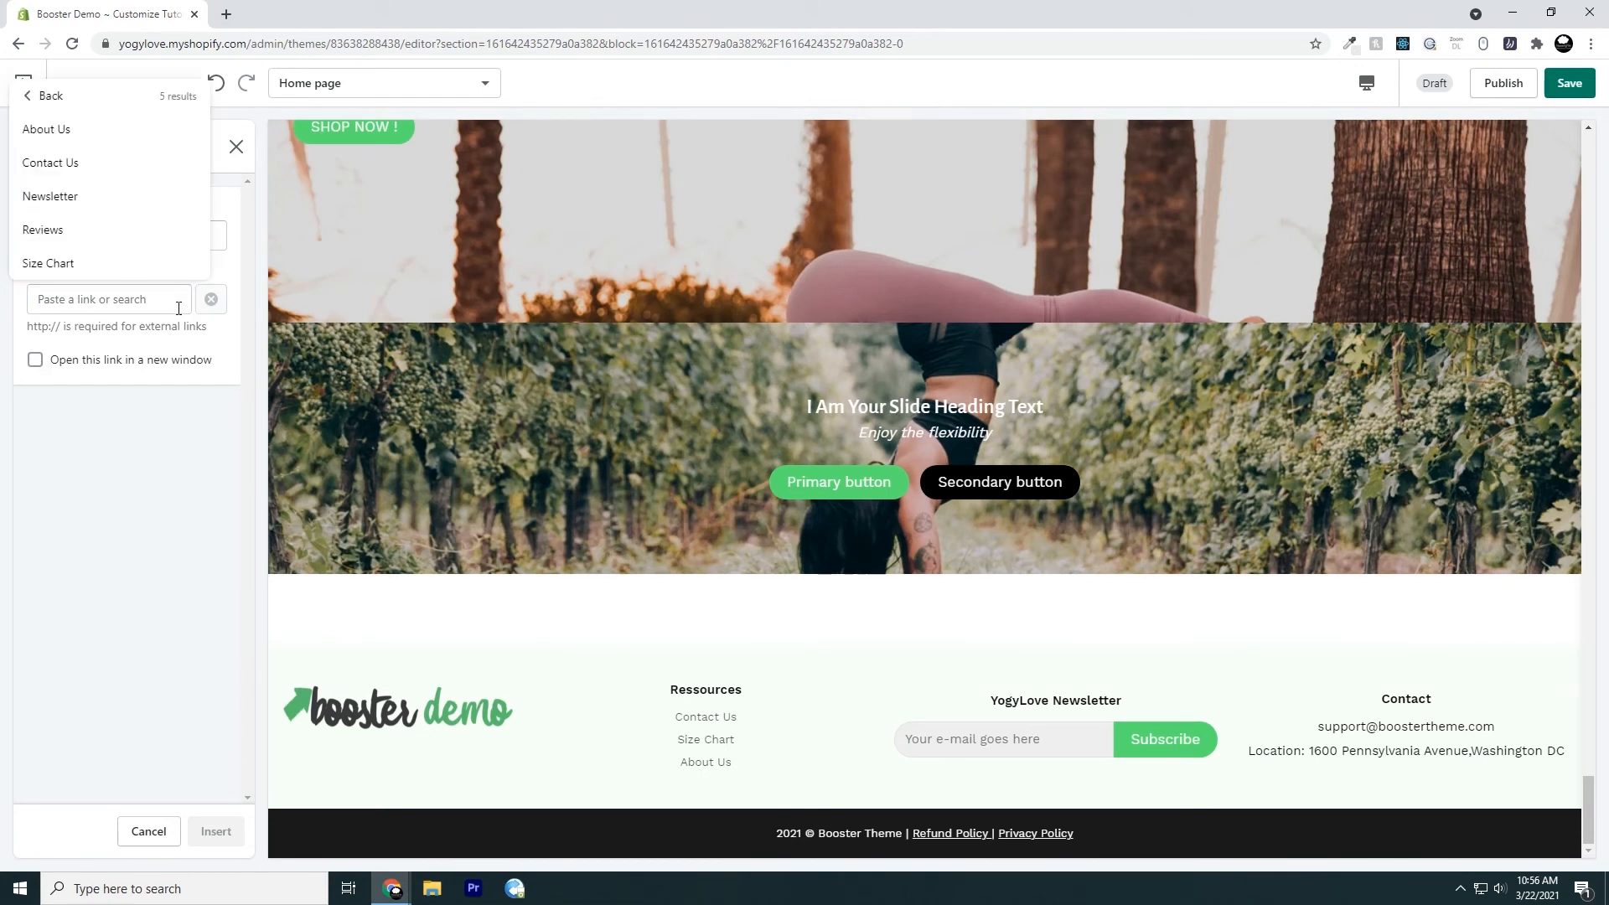
click(93, 197)
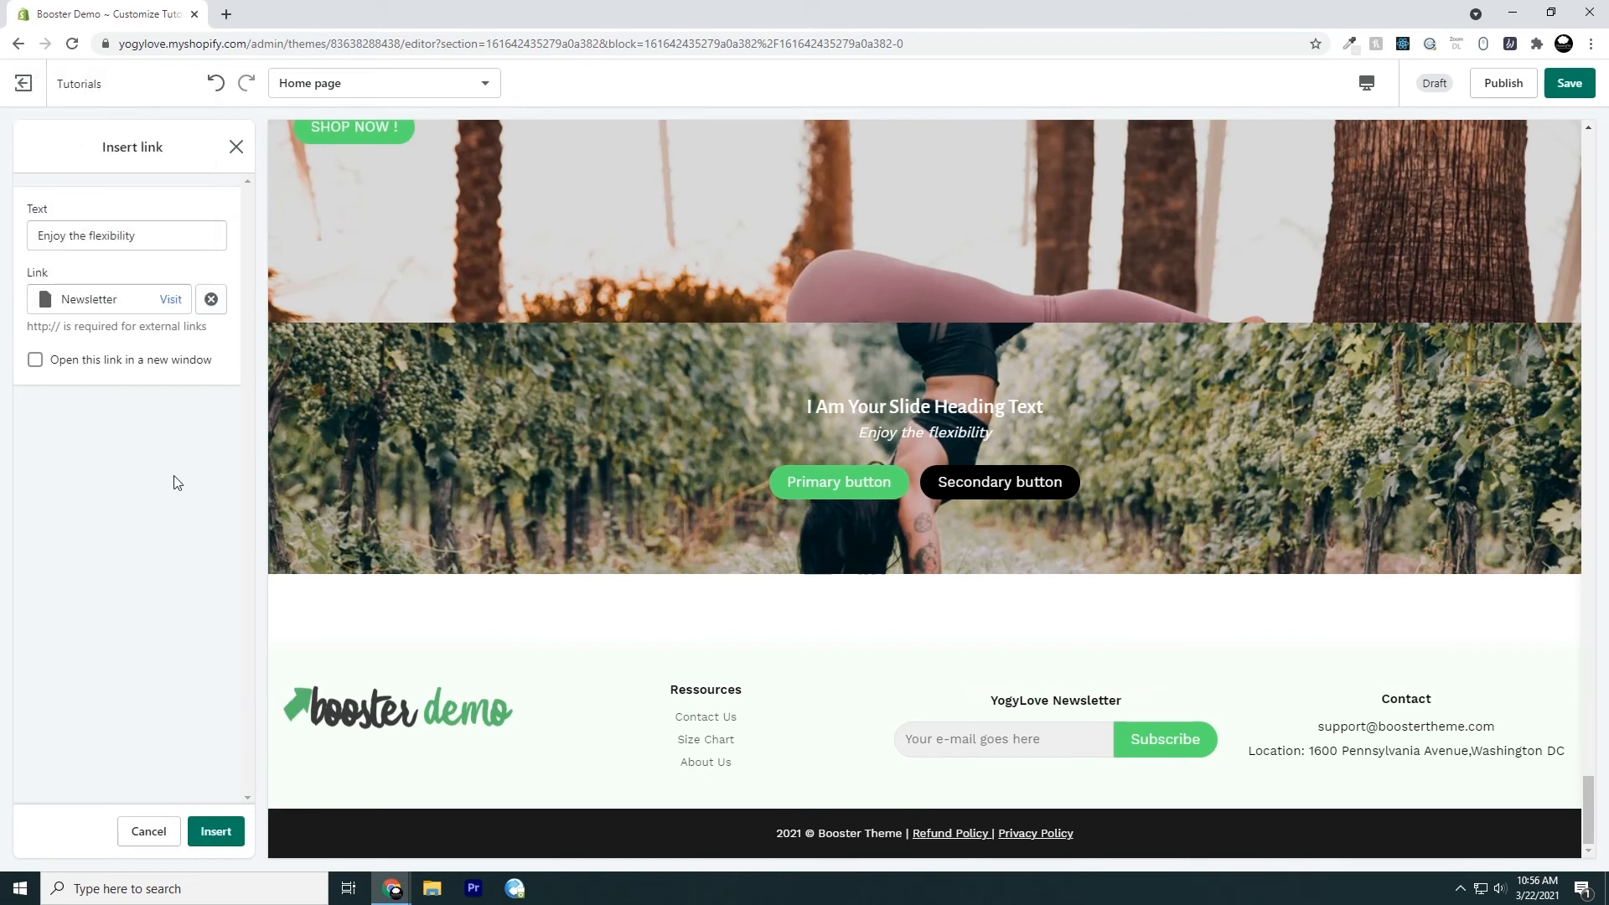
click(35, 361)
click(220, 831)
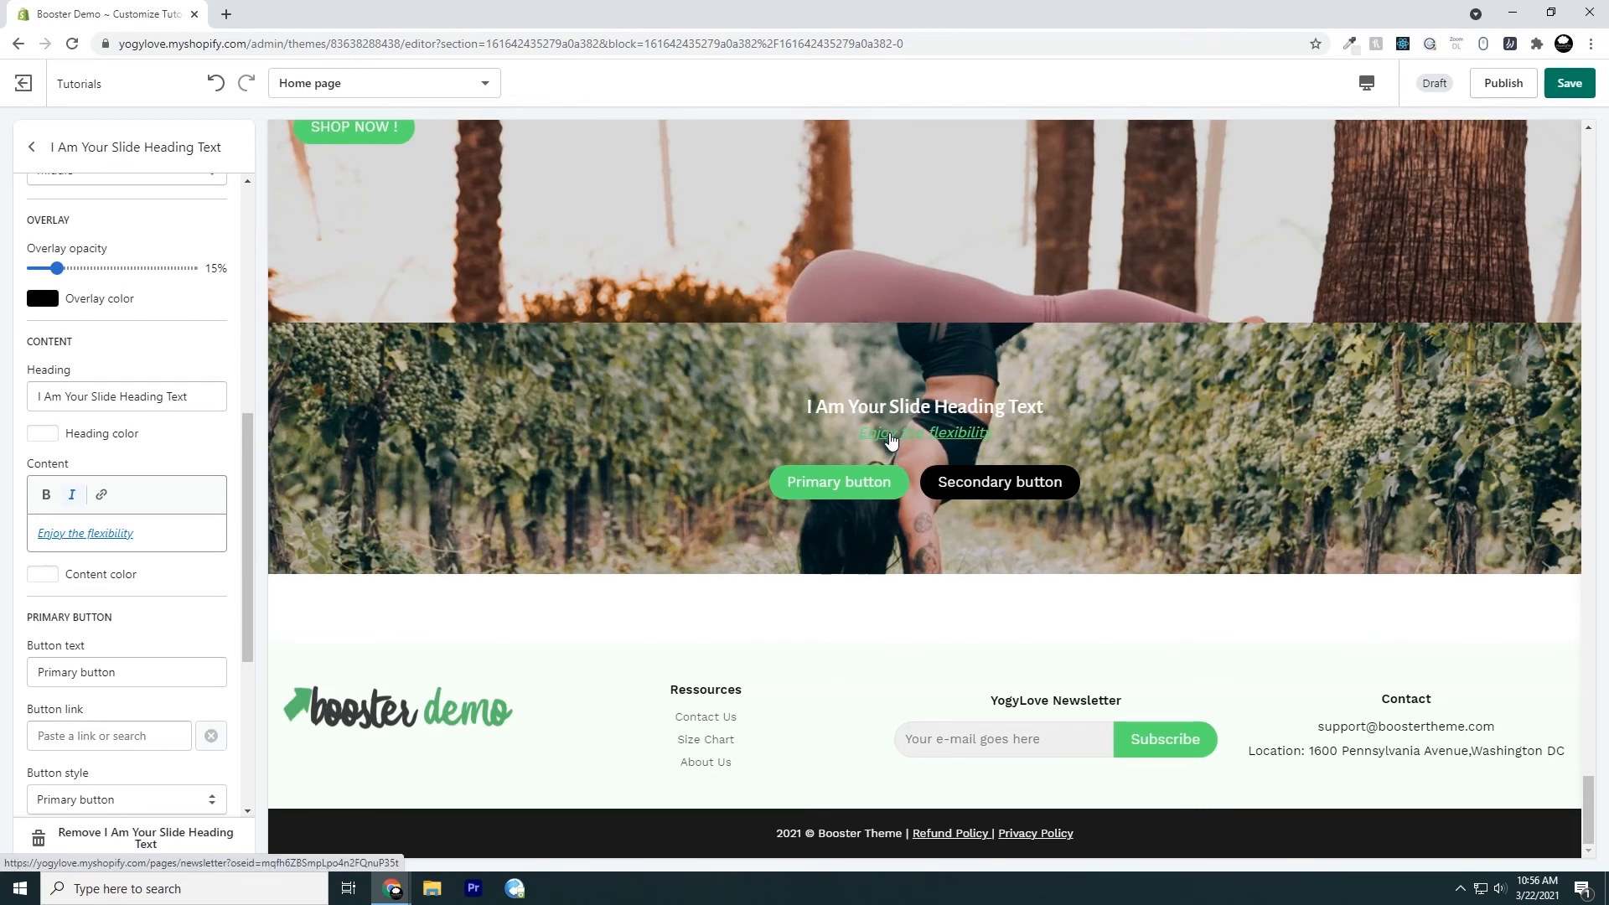
Test the content text's link in the preview, and reopen the settings of the slide in the last slideshow section
click(919, 438)
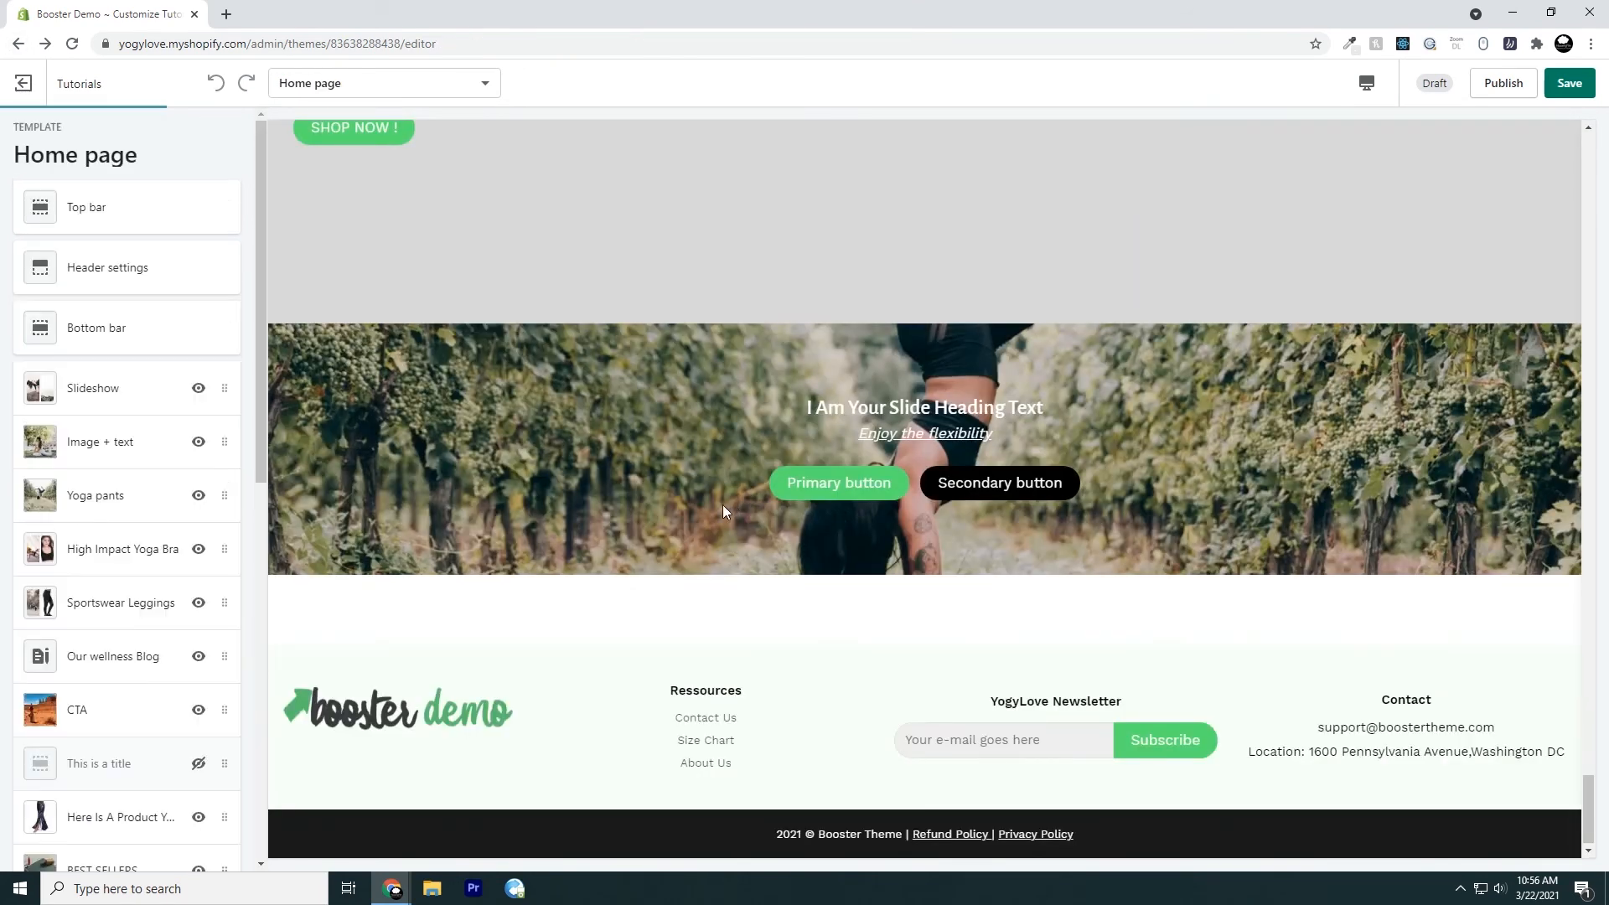
scroll(154, 582, down, 8)
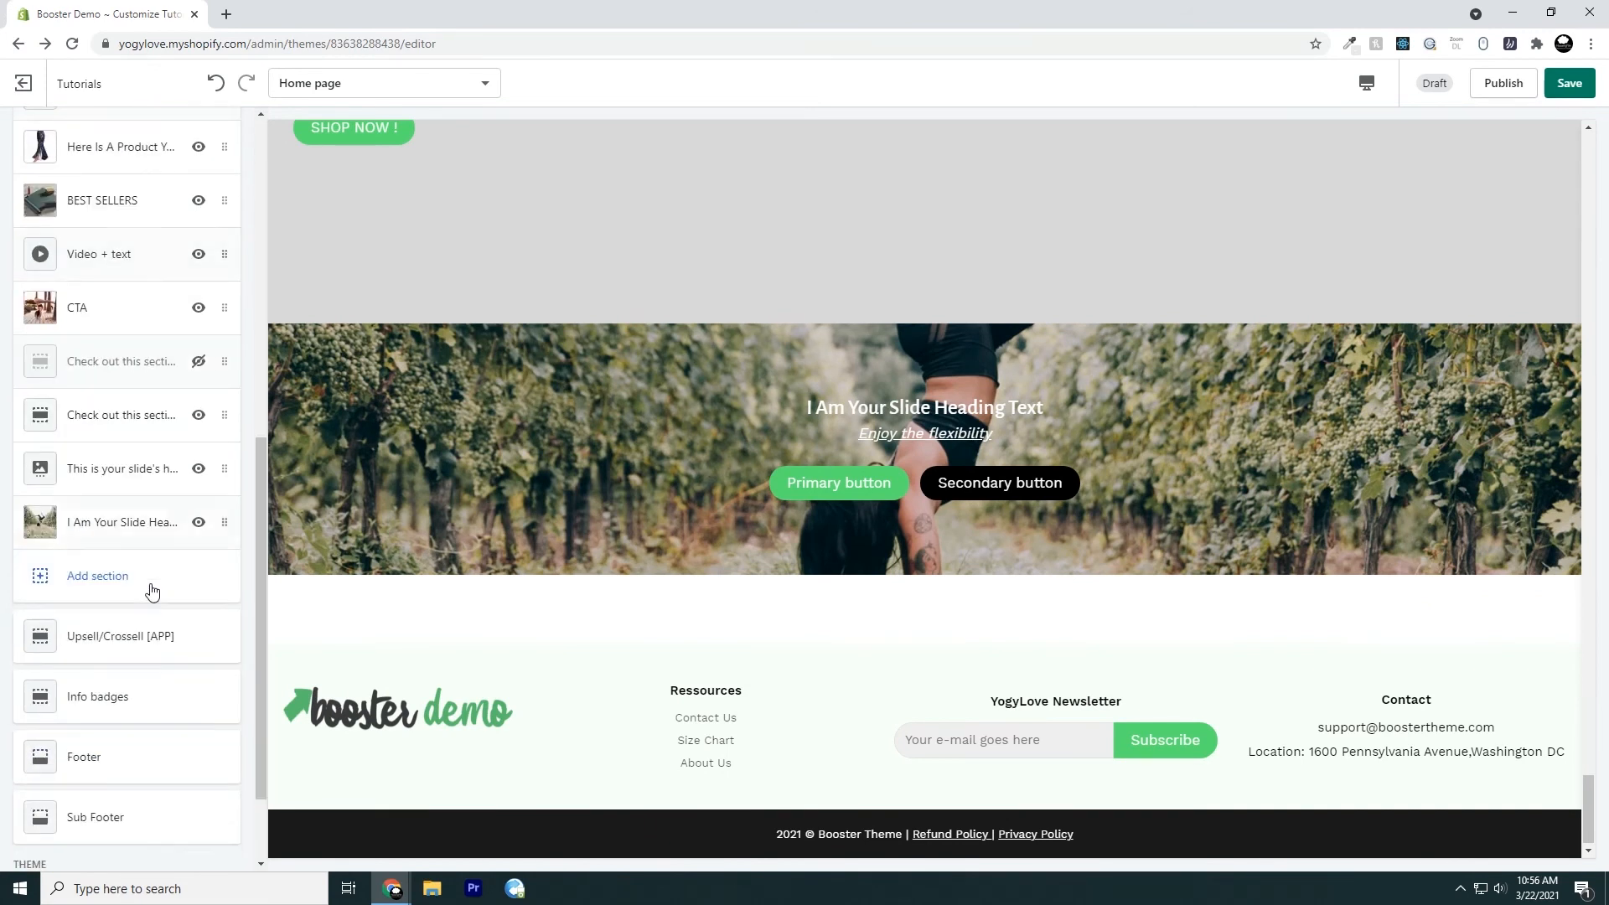
click(134, 526)
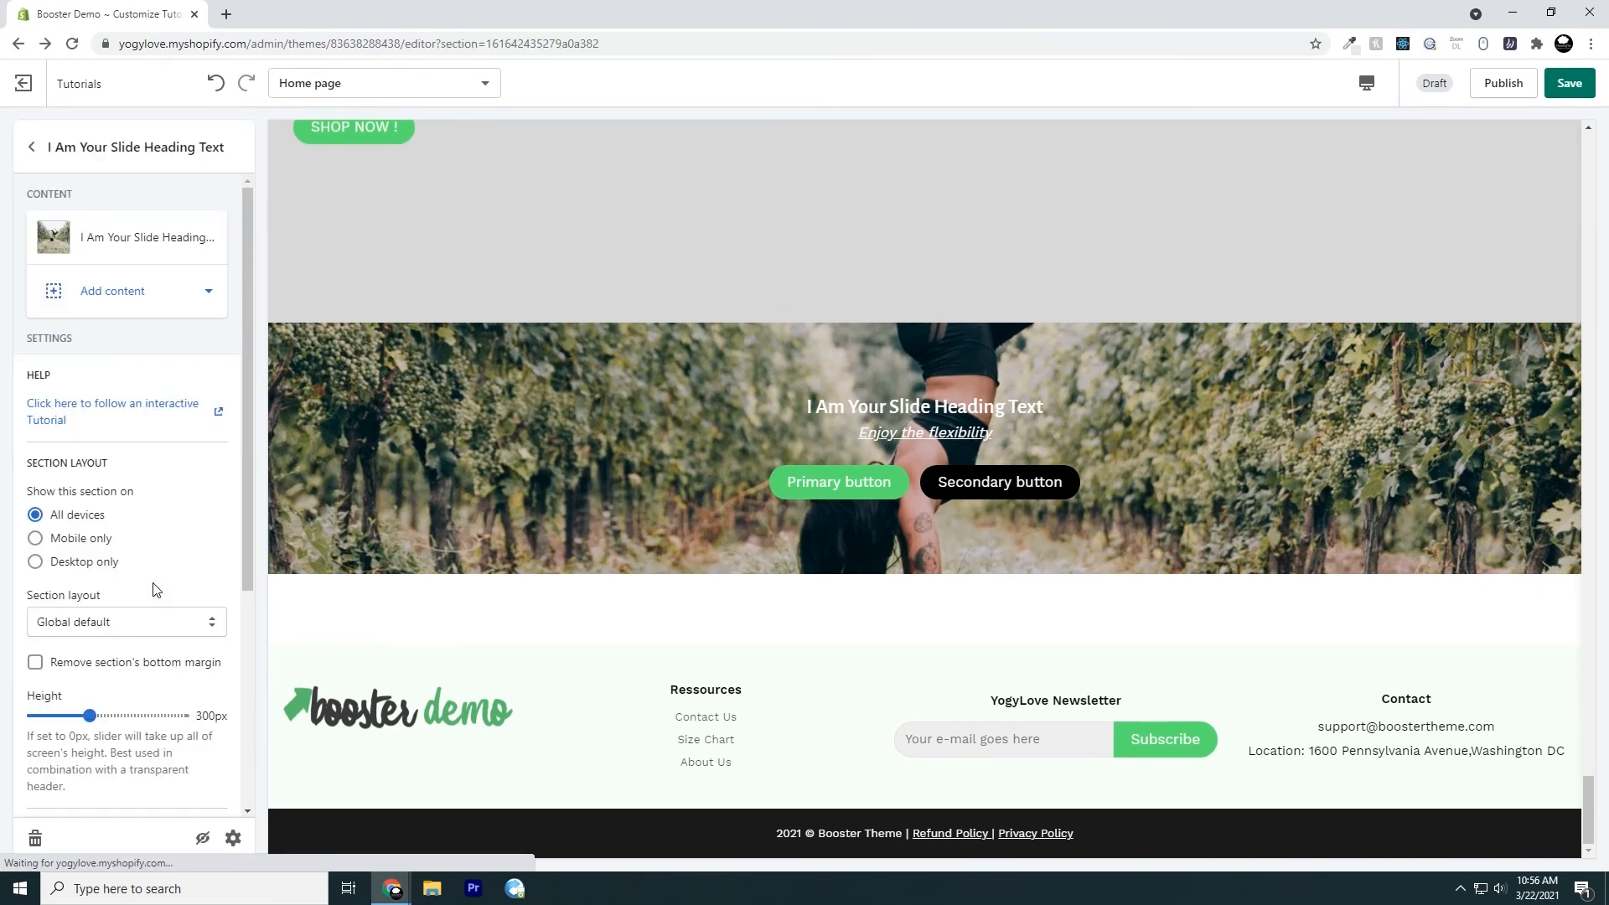
click(113, 239)
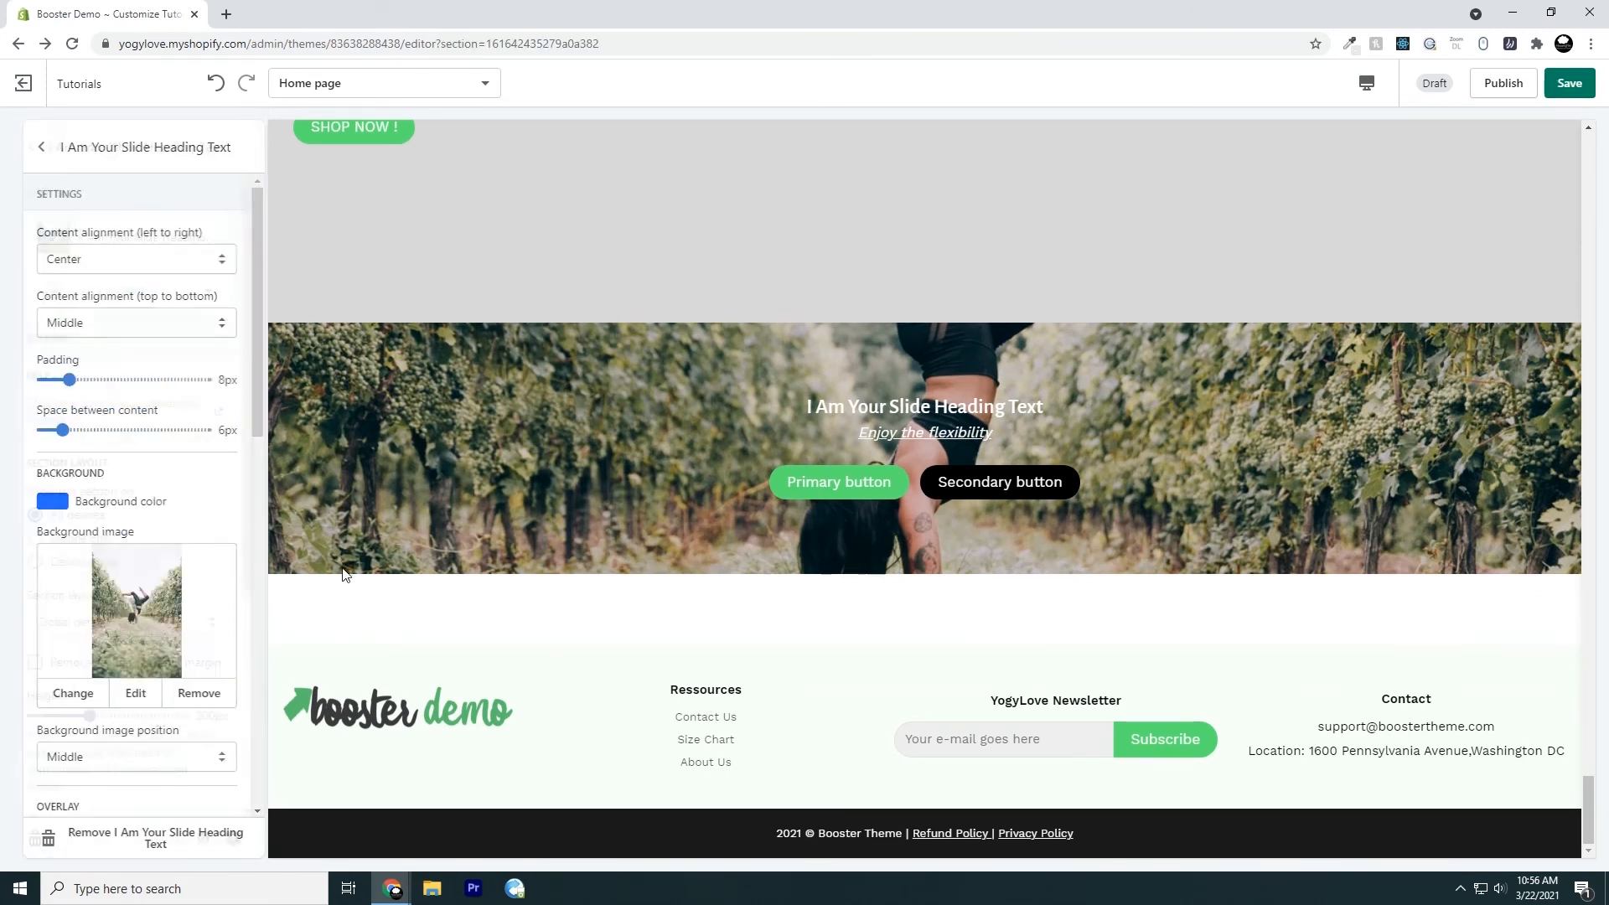
Set the slide's primary button text to "I Am Button Number One"
scroll(192, 586, down, 3)
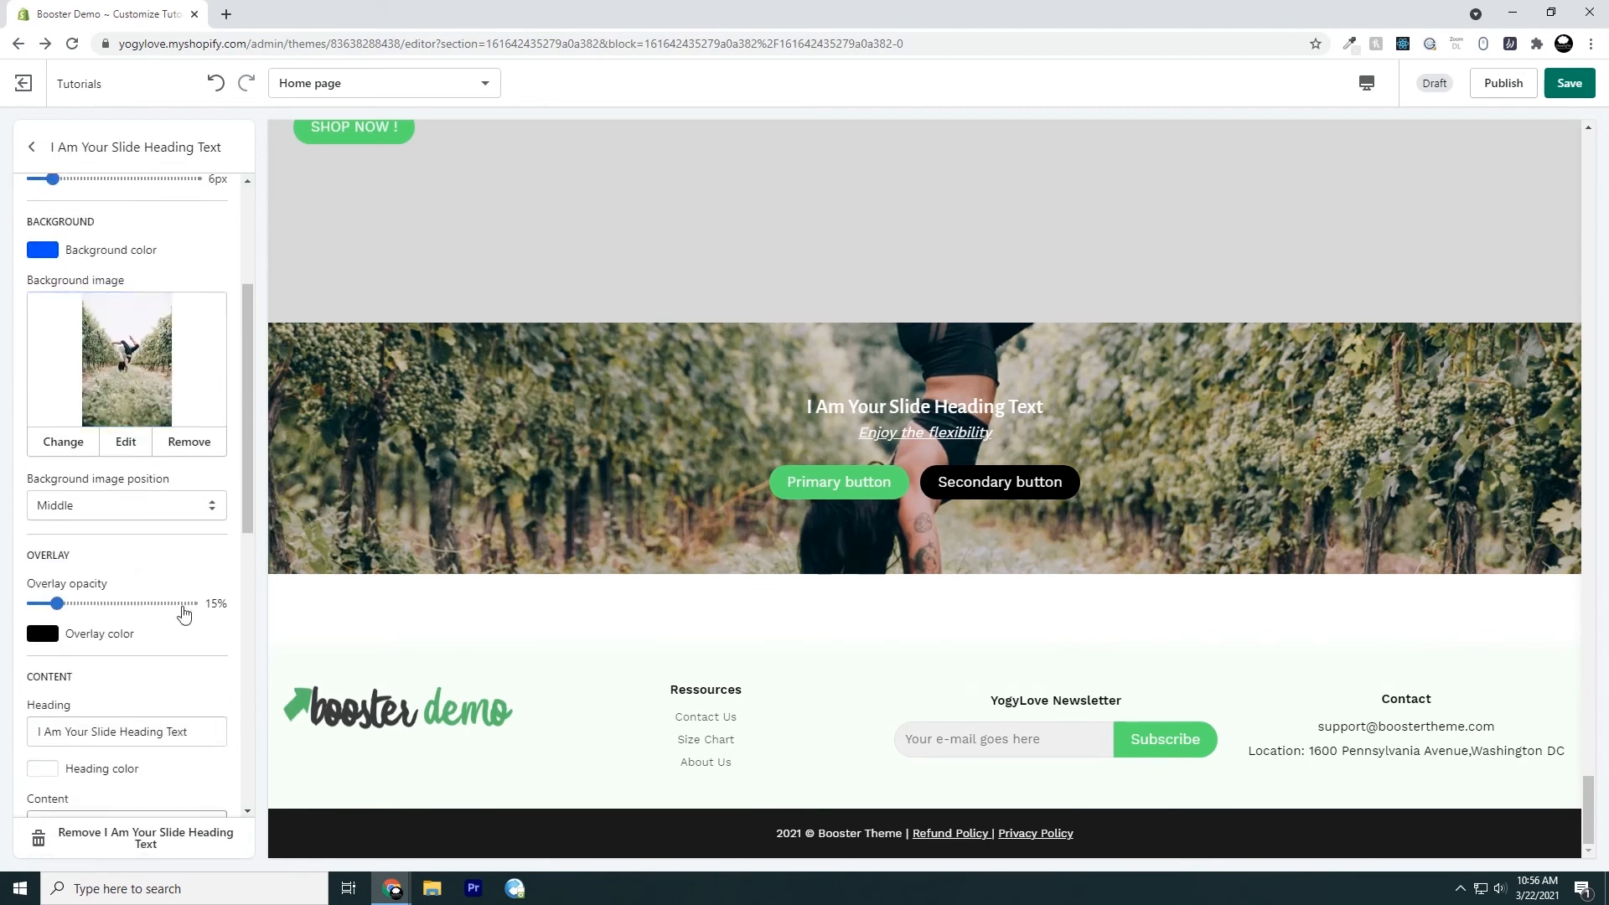
scroll(184, 612, down, 5)
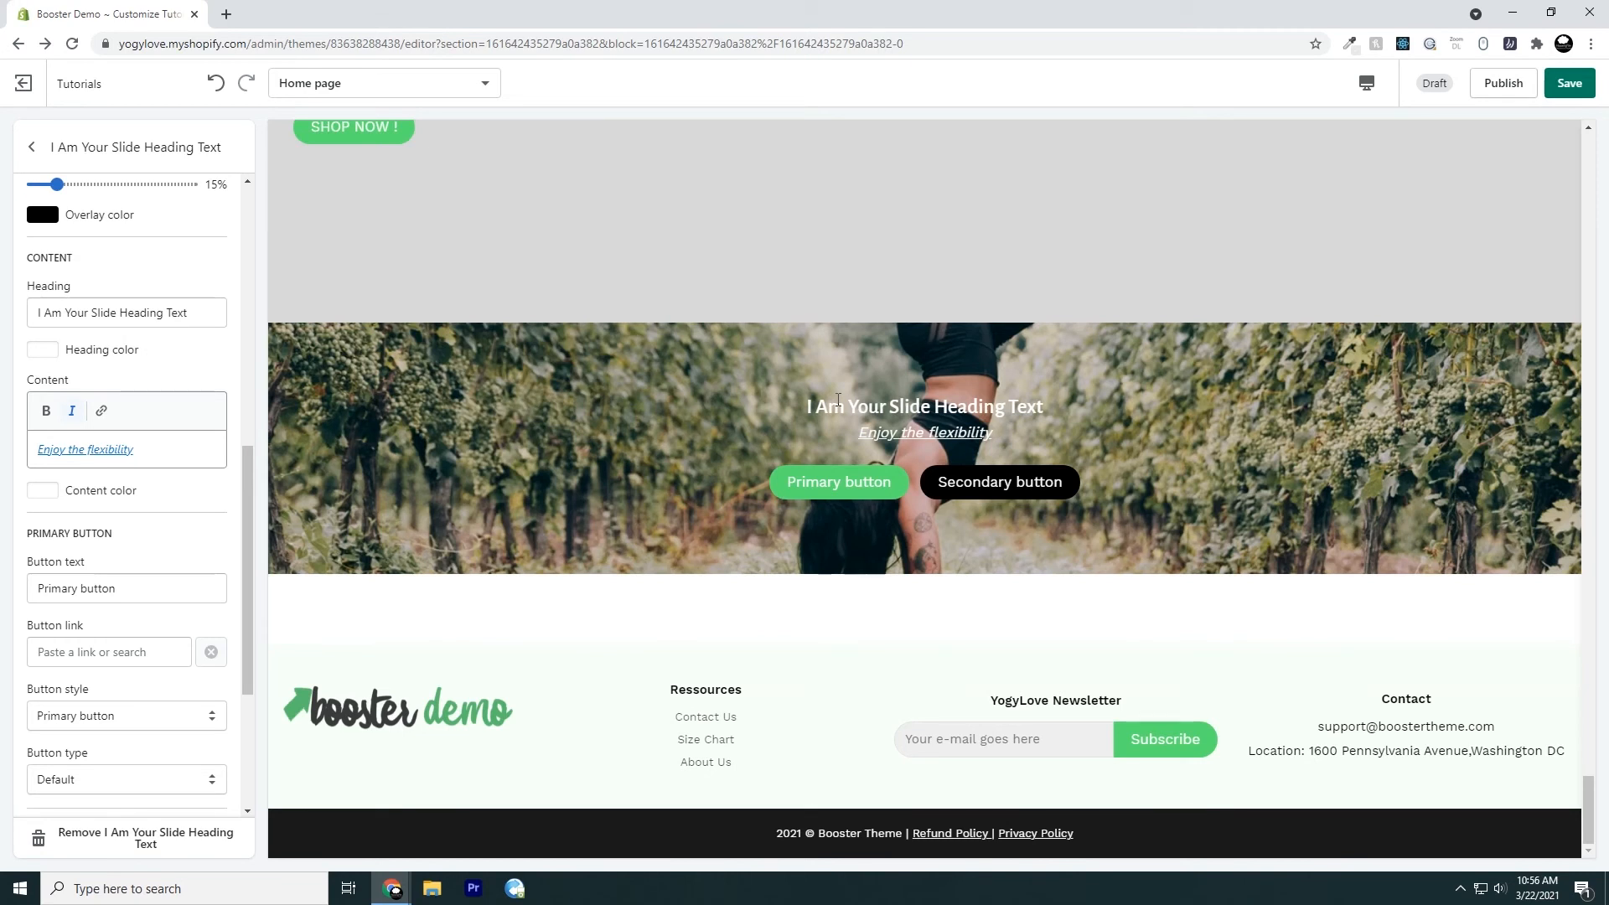
scroll(169, 428, down, 2)
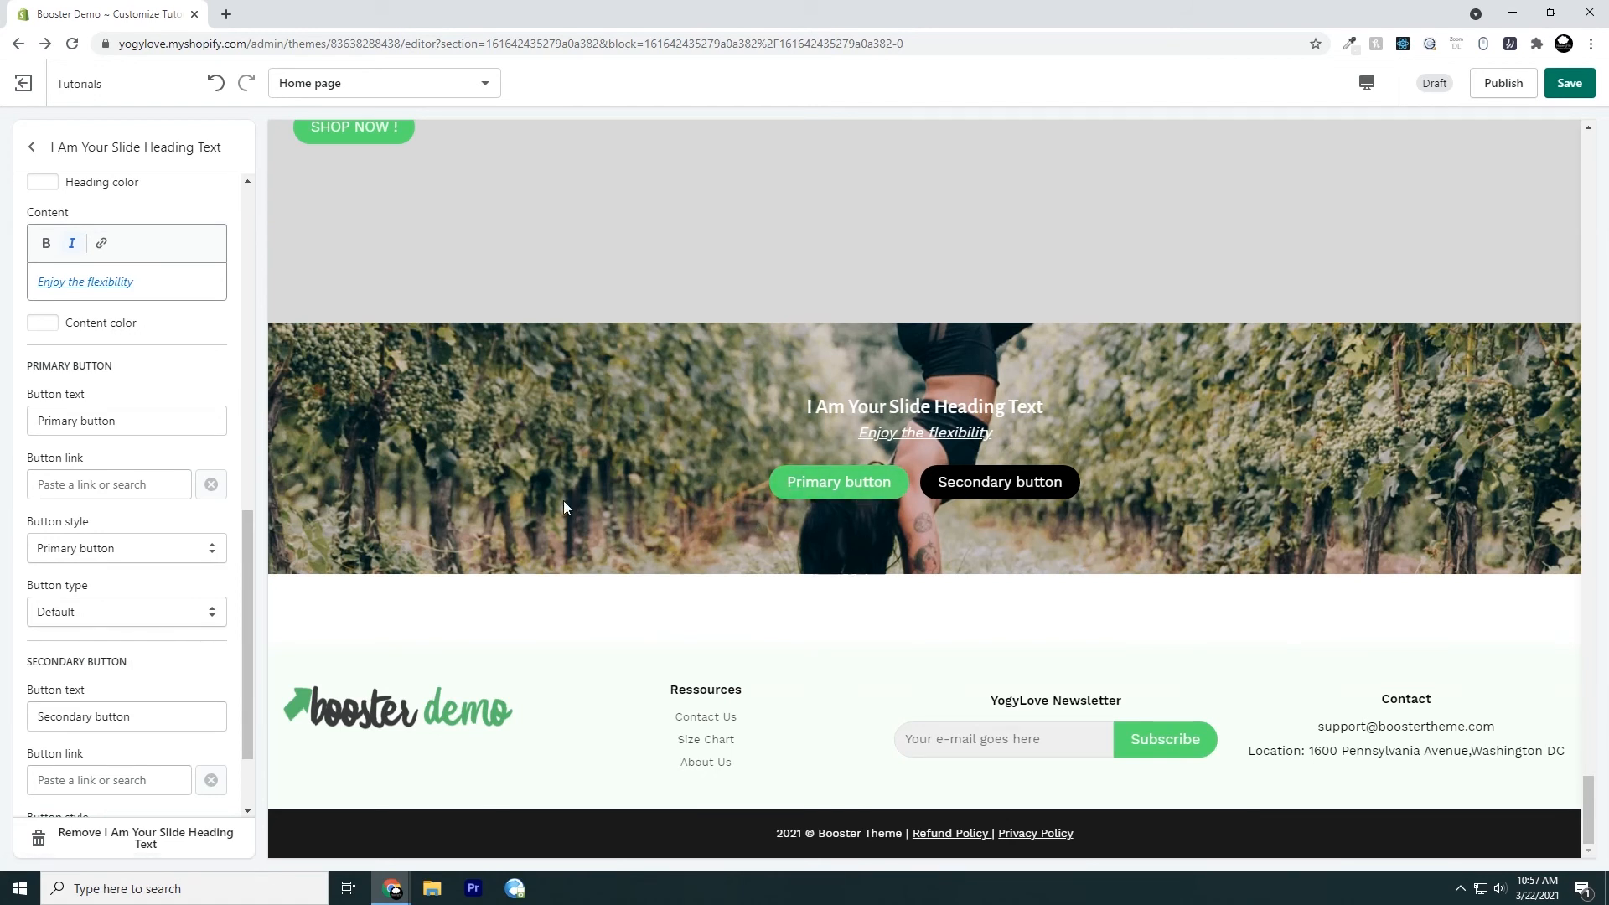
scroll(70, 541, down, 2)
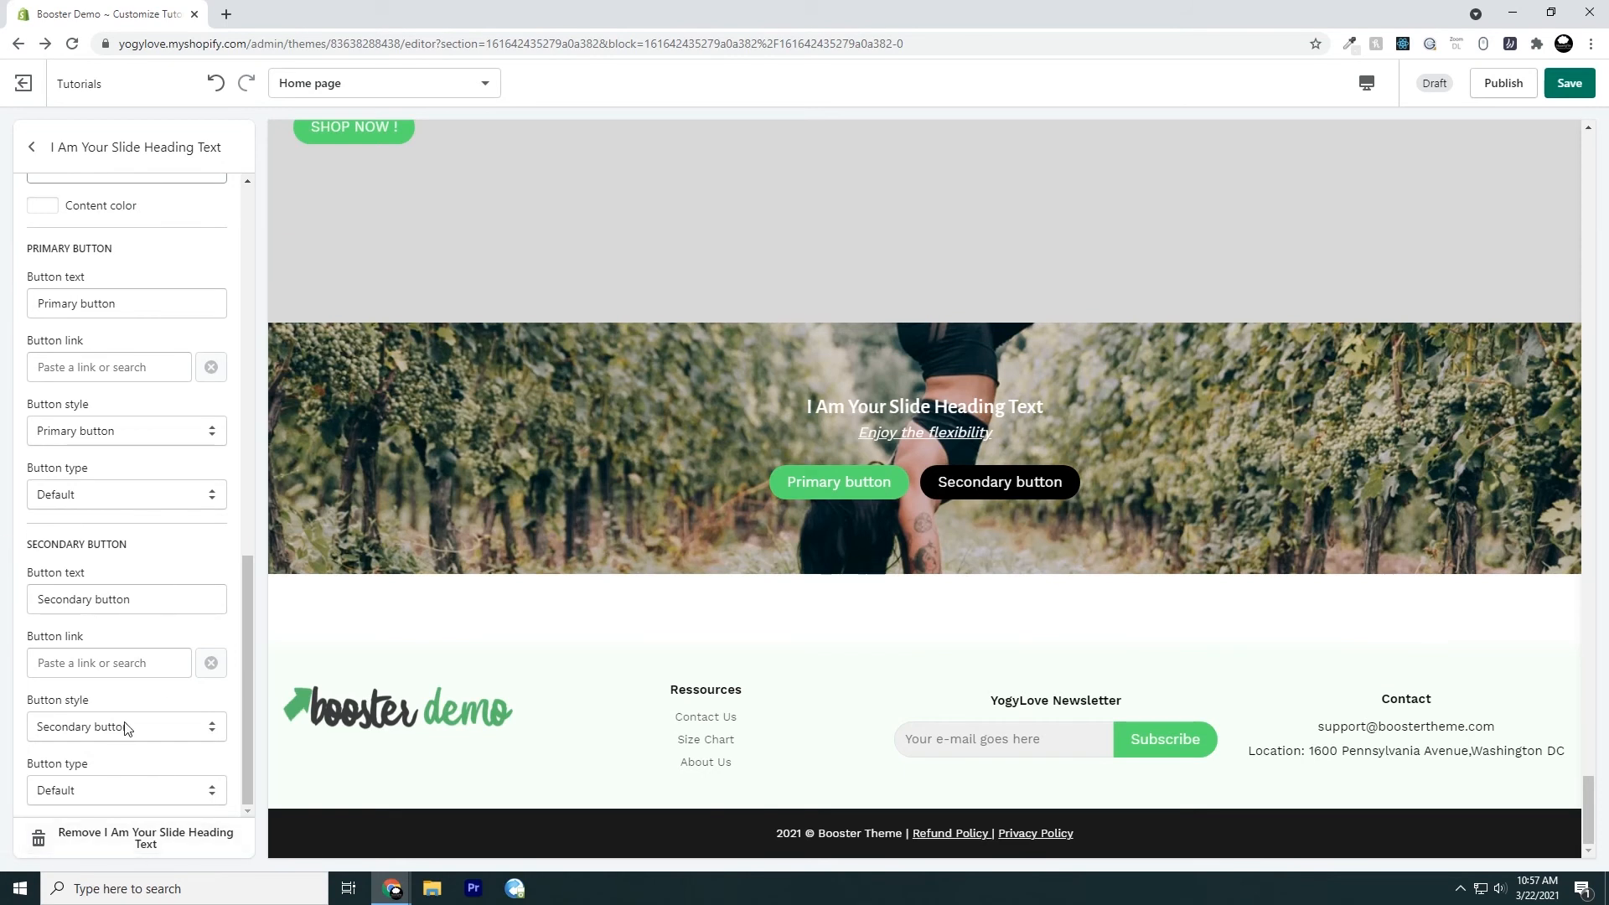
scroll(118, 653, up, 1)
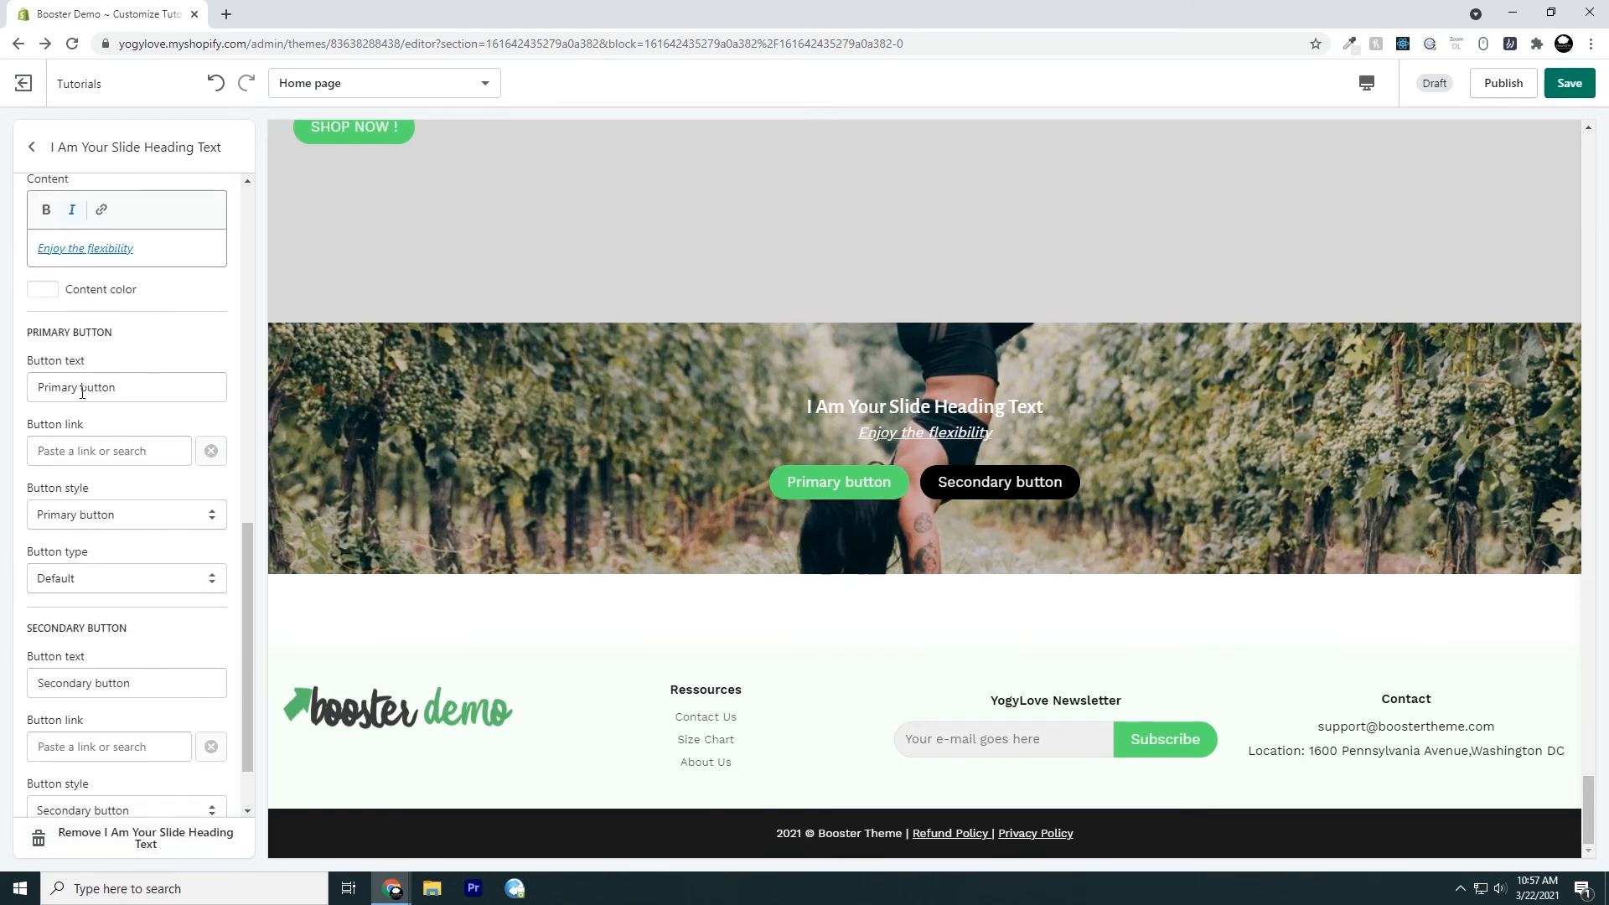
triple_click(134, 386)
text(I A)
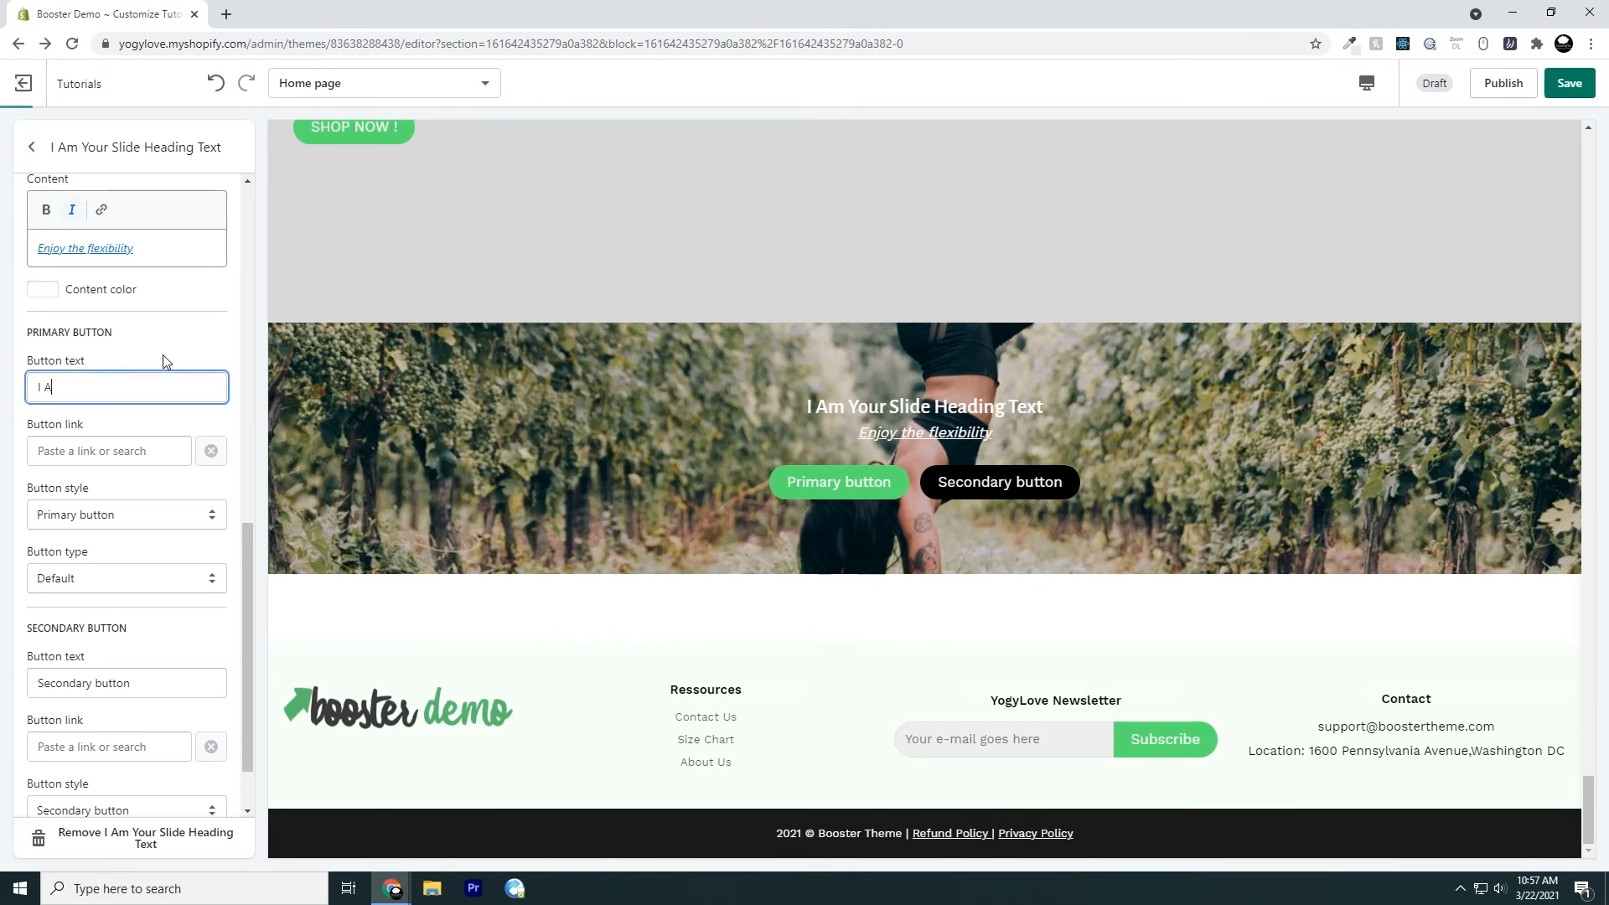
text(m Button Number One)
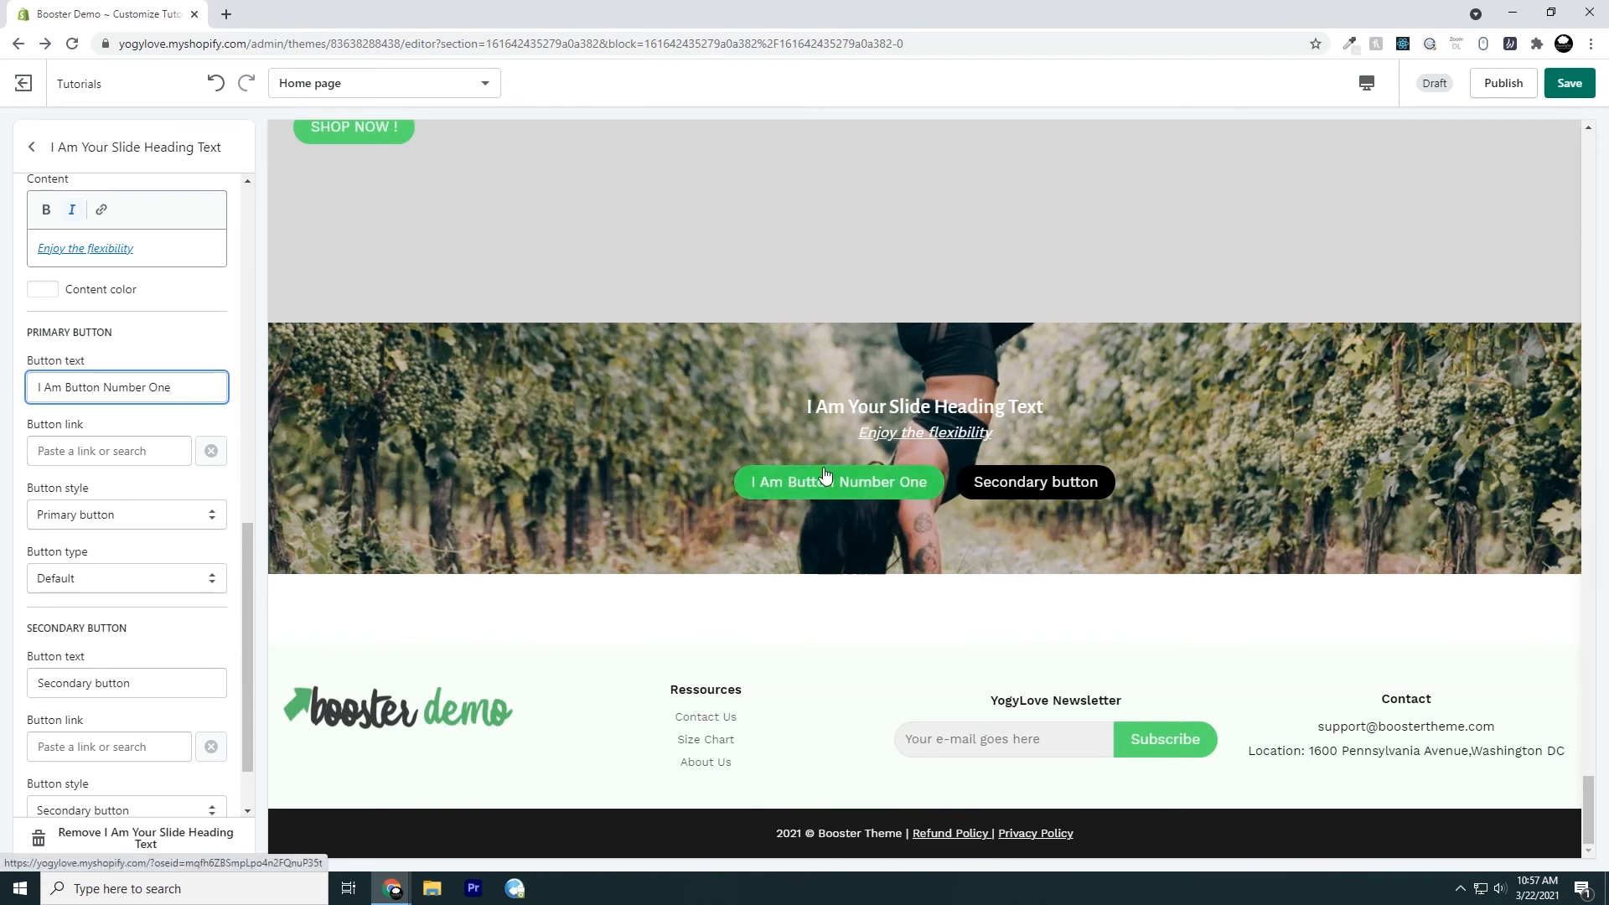
click(100, 457)
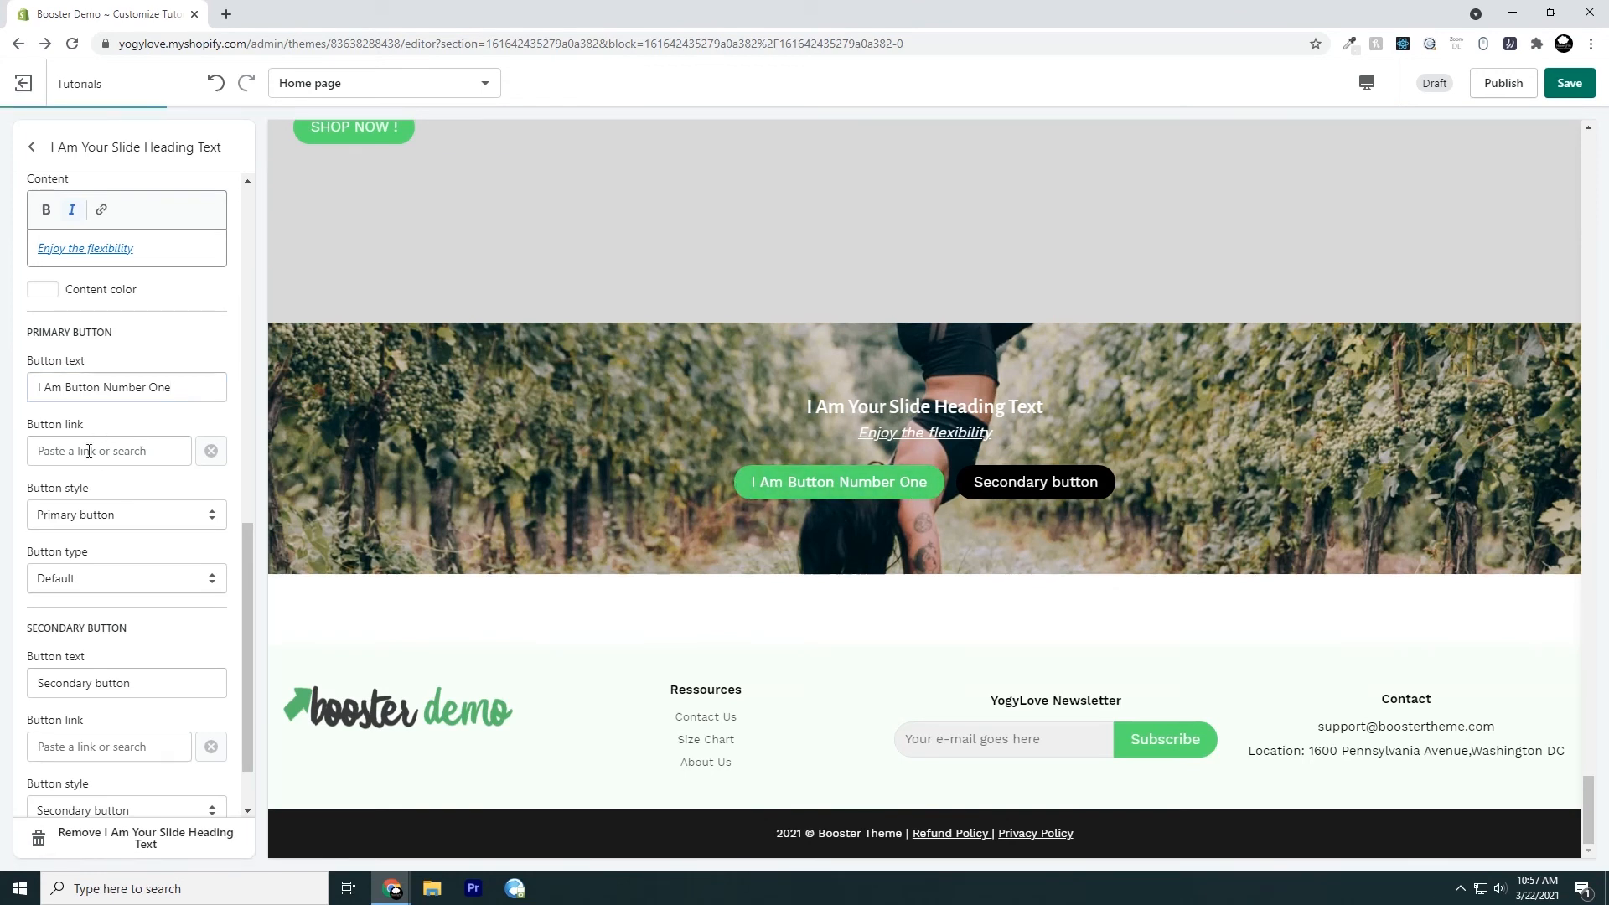
scroll(97, 457, up, 1)
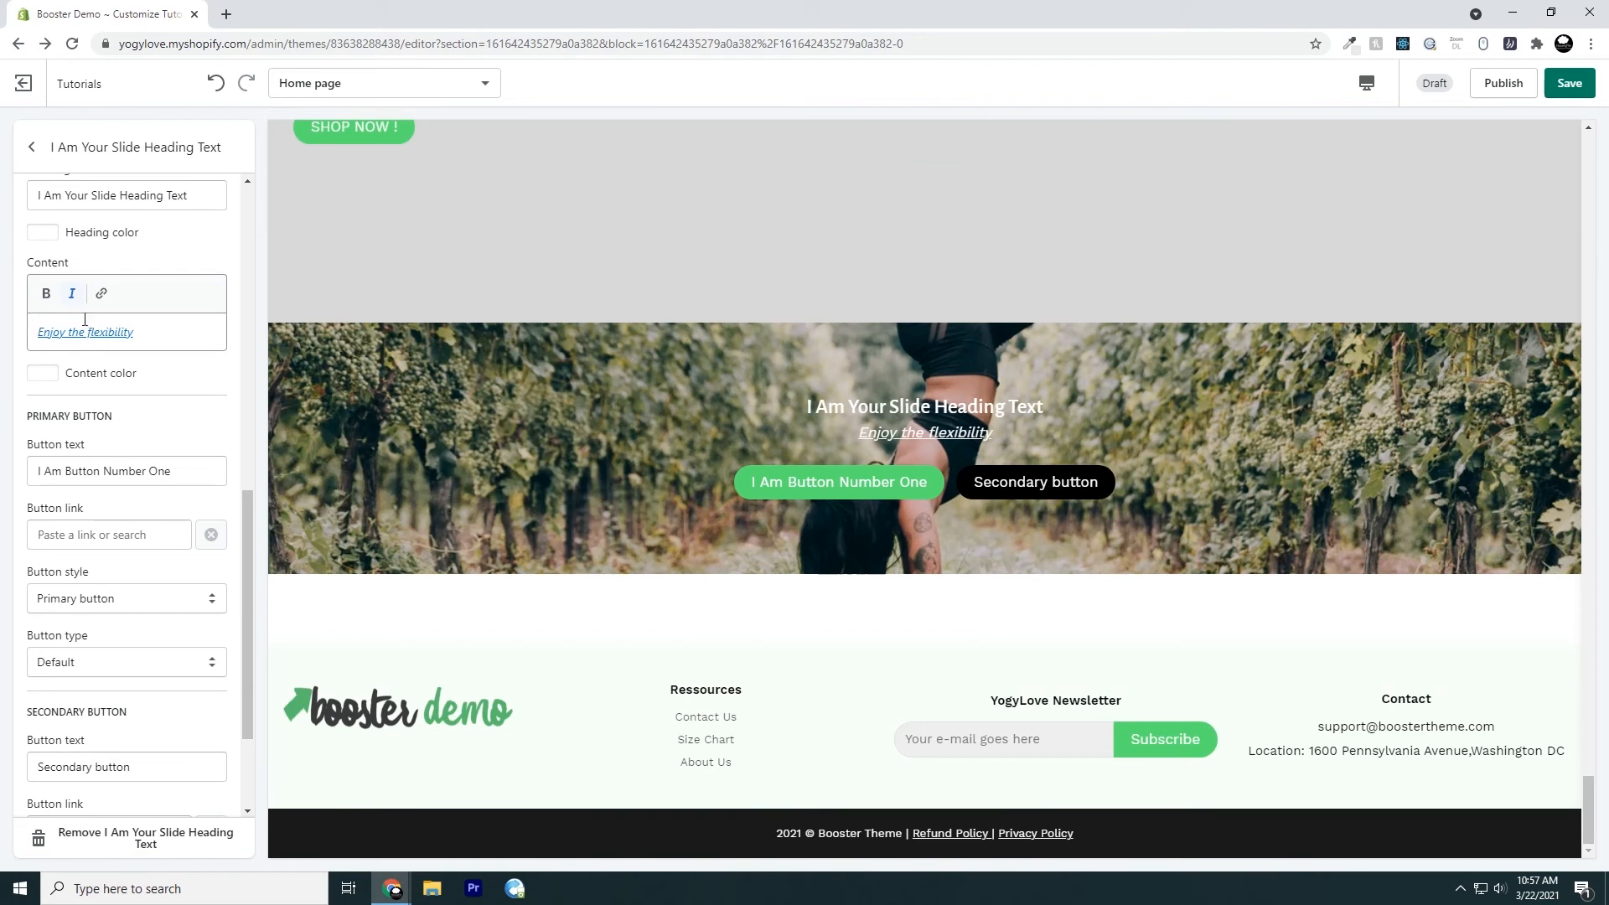
click(104, 540)
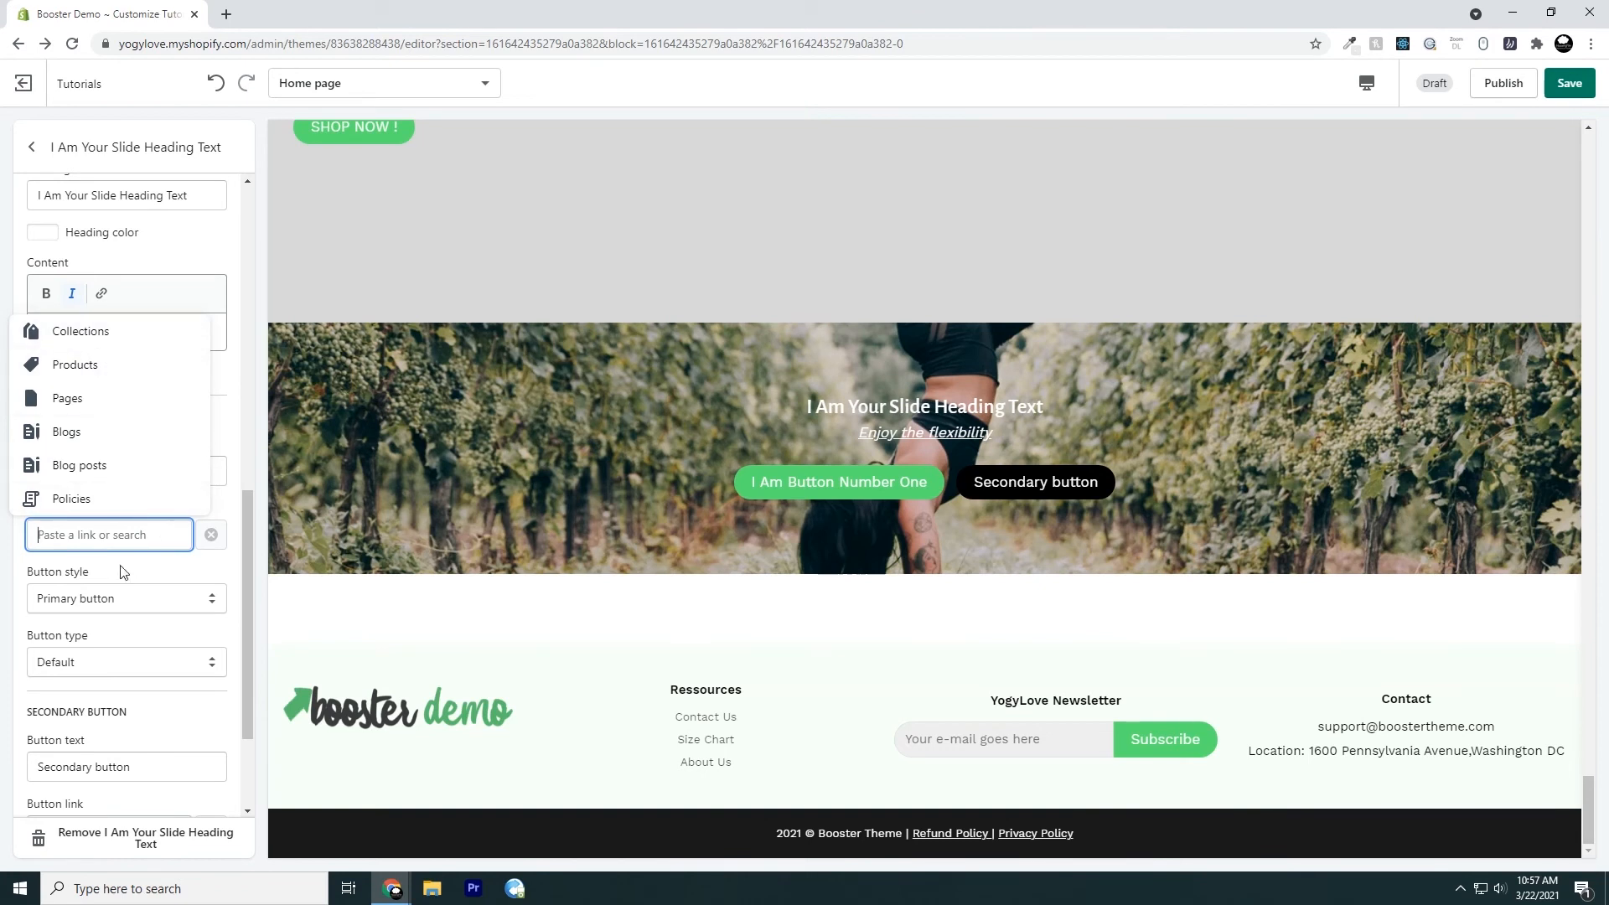
text(https)
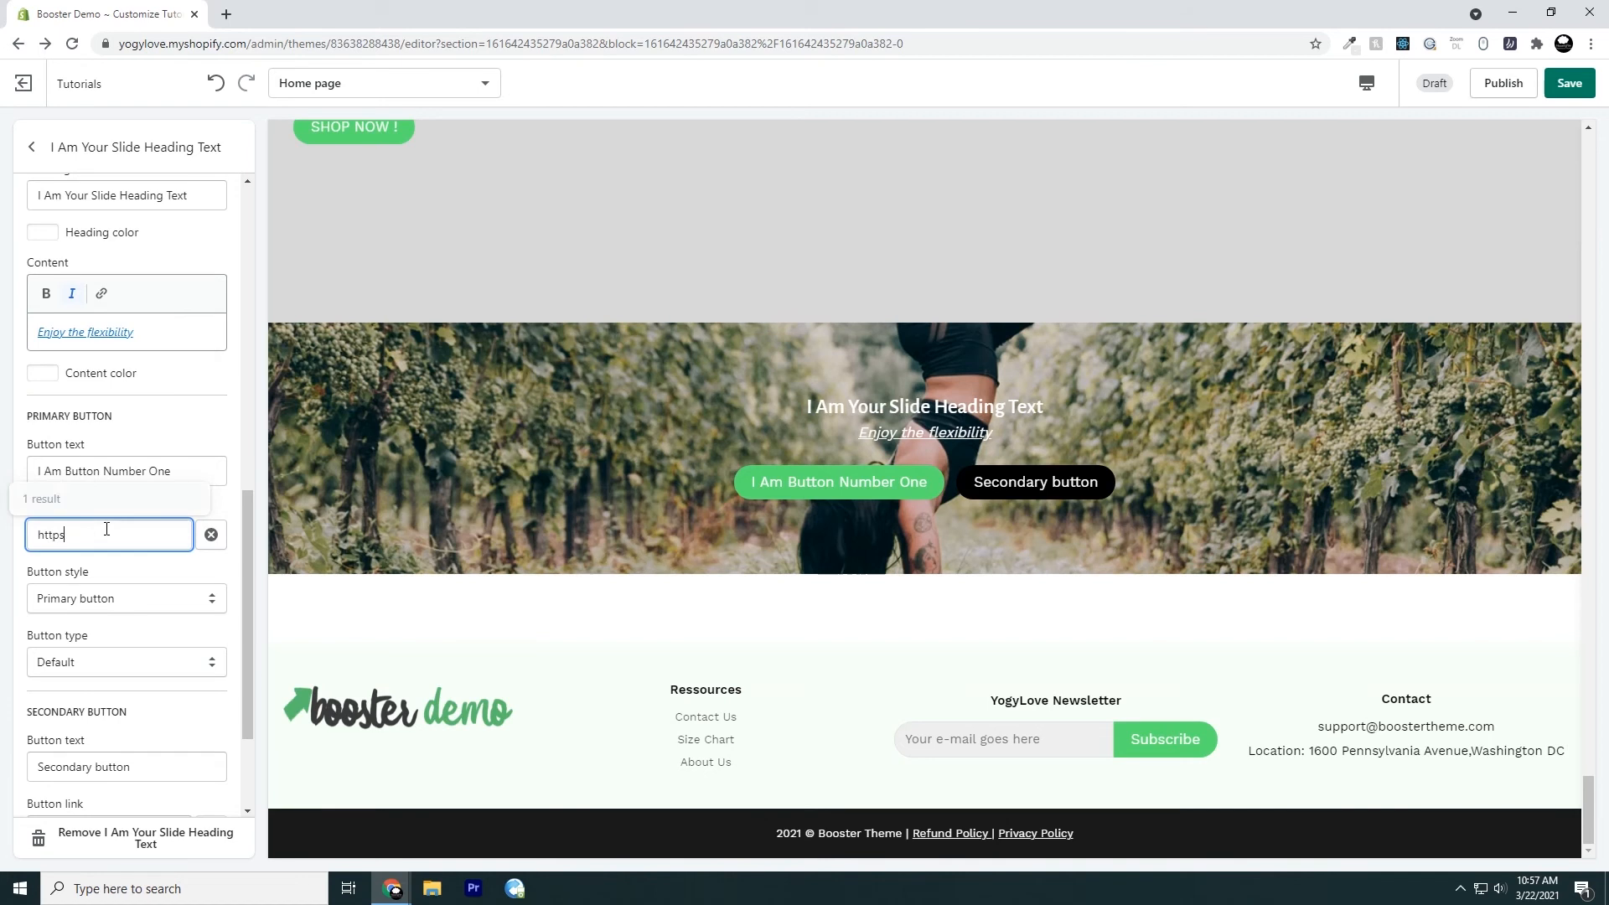
text(://www.youtube.com)
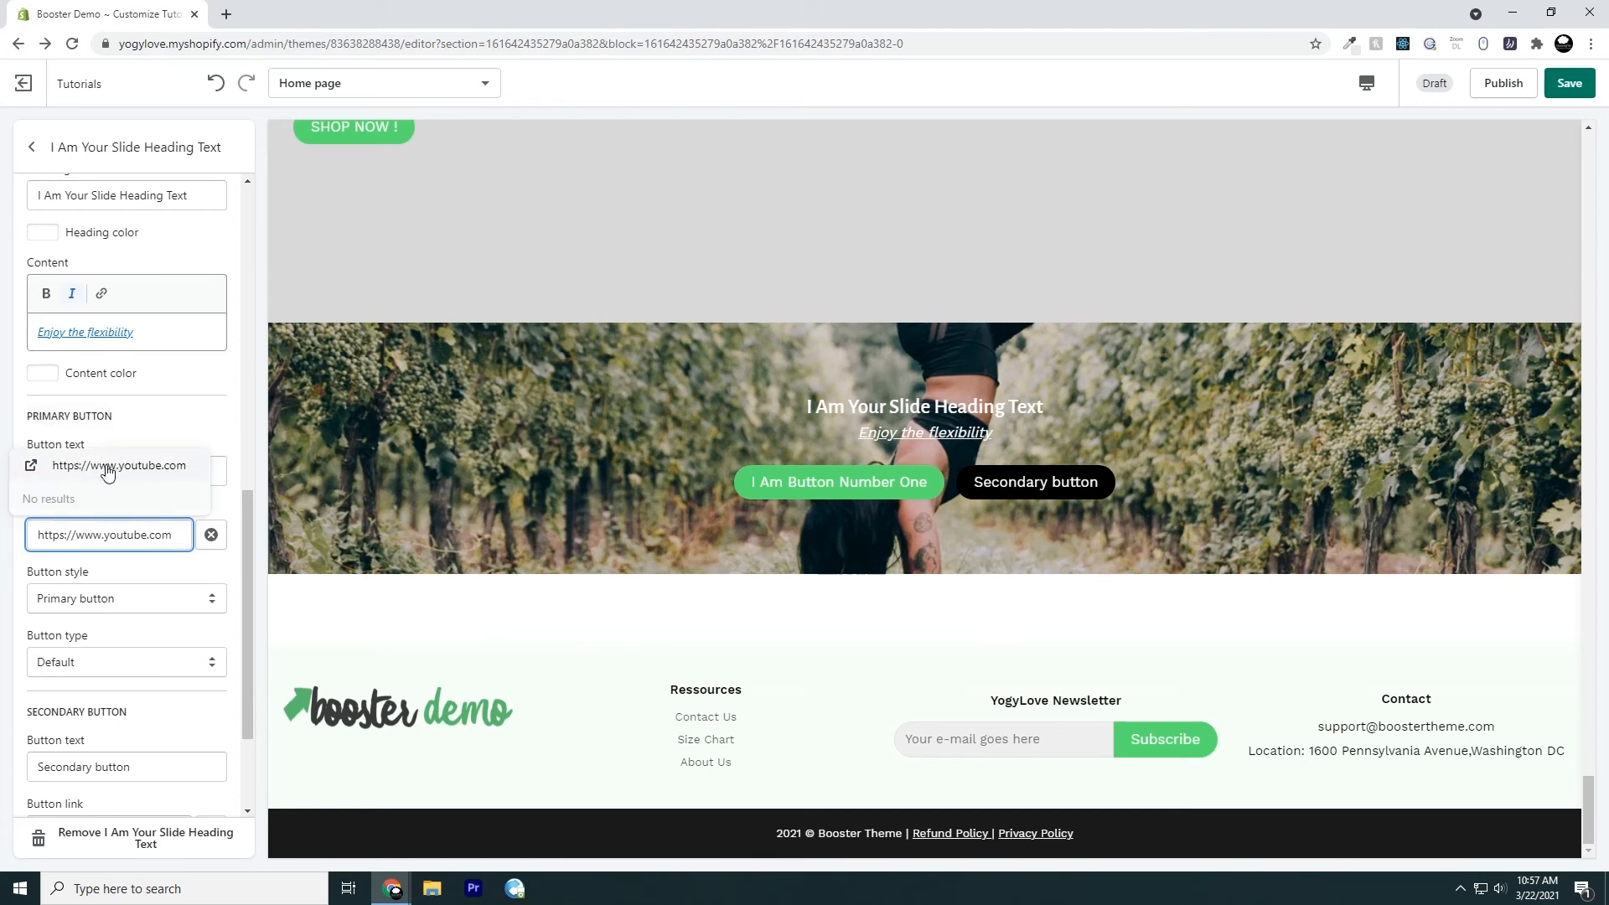
drag(174, 536, 25, 536)
key(BackSpace)
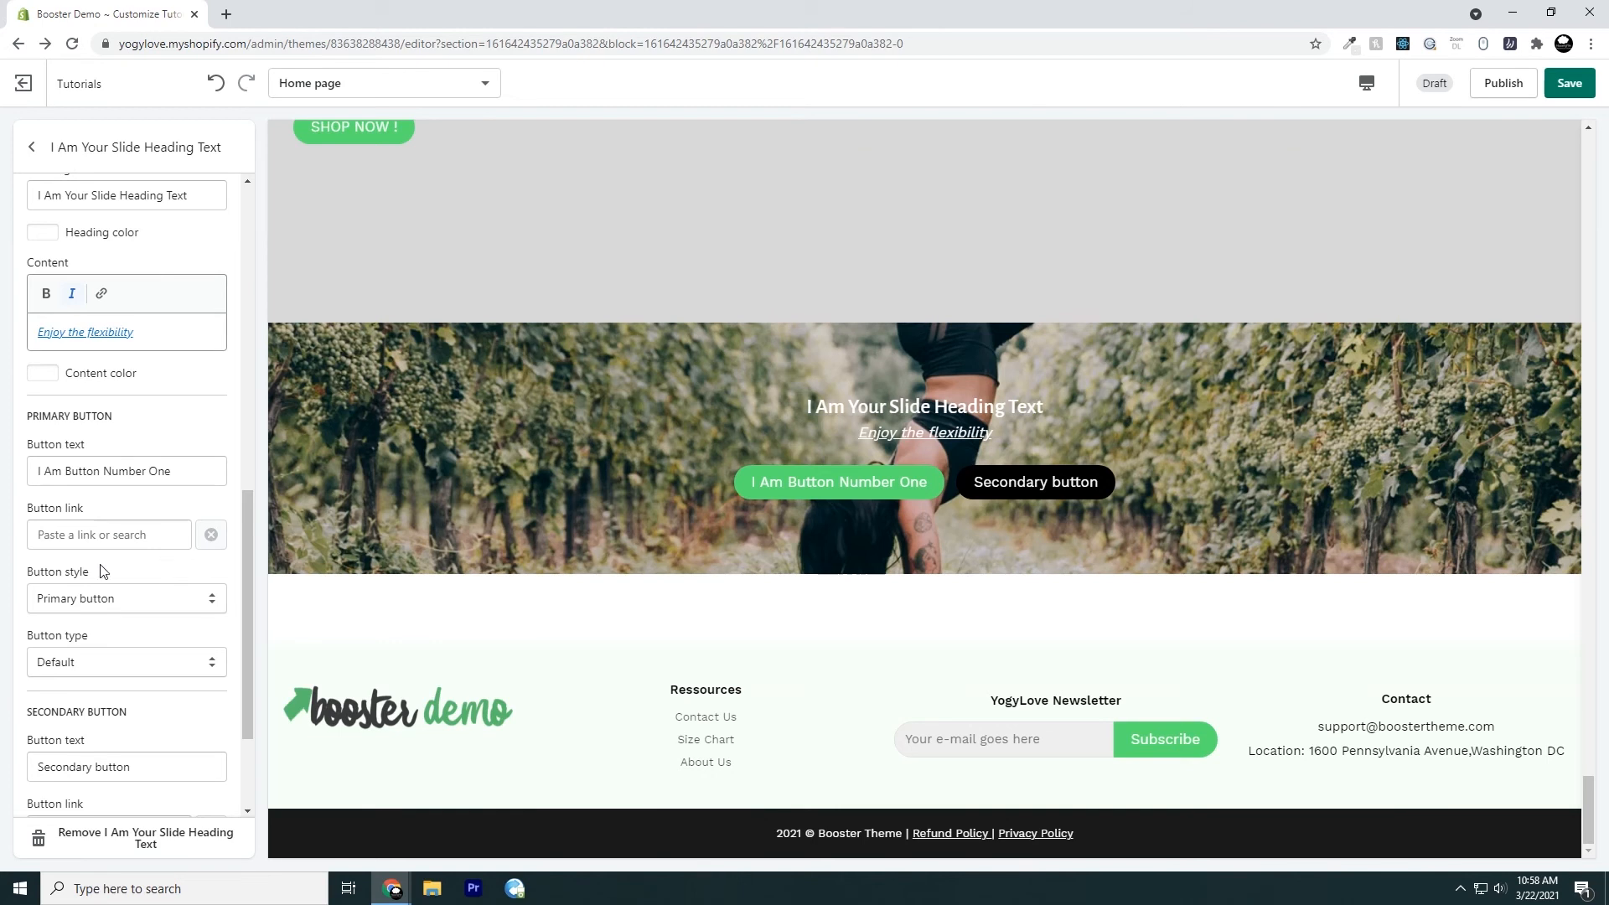
click(70, 528)
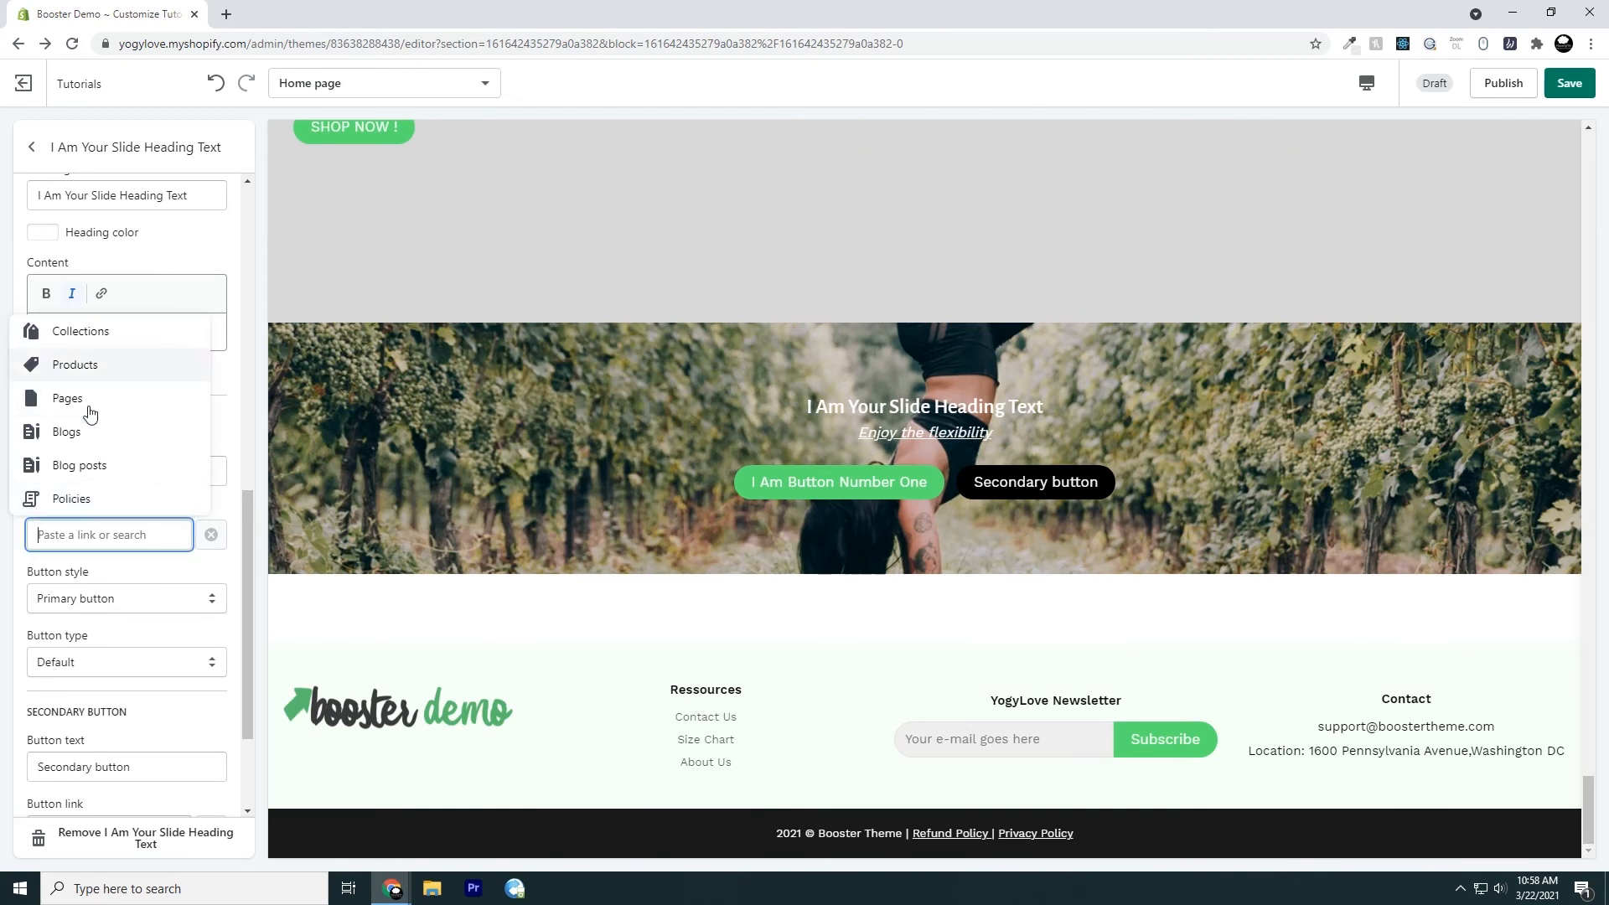
click(233, 505)
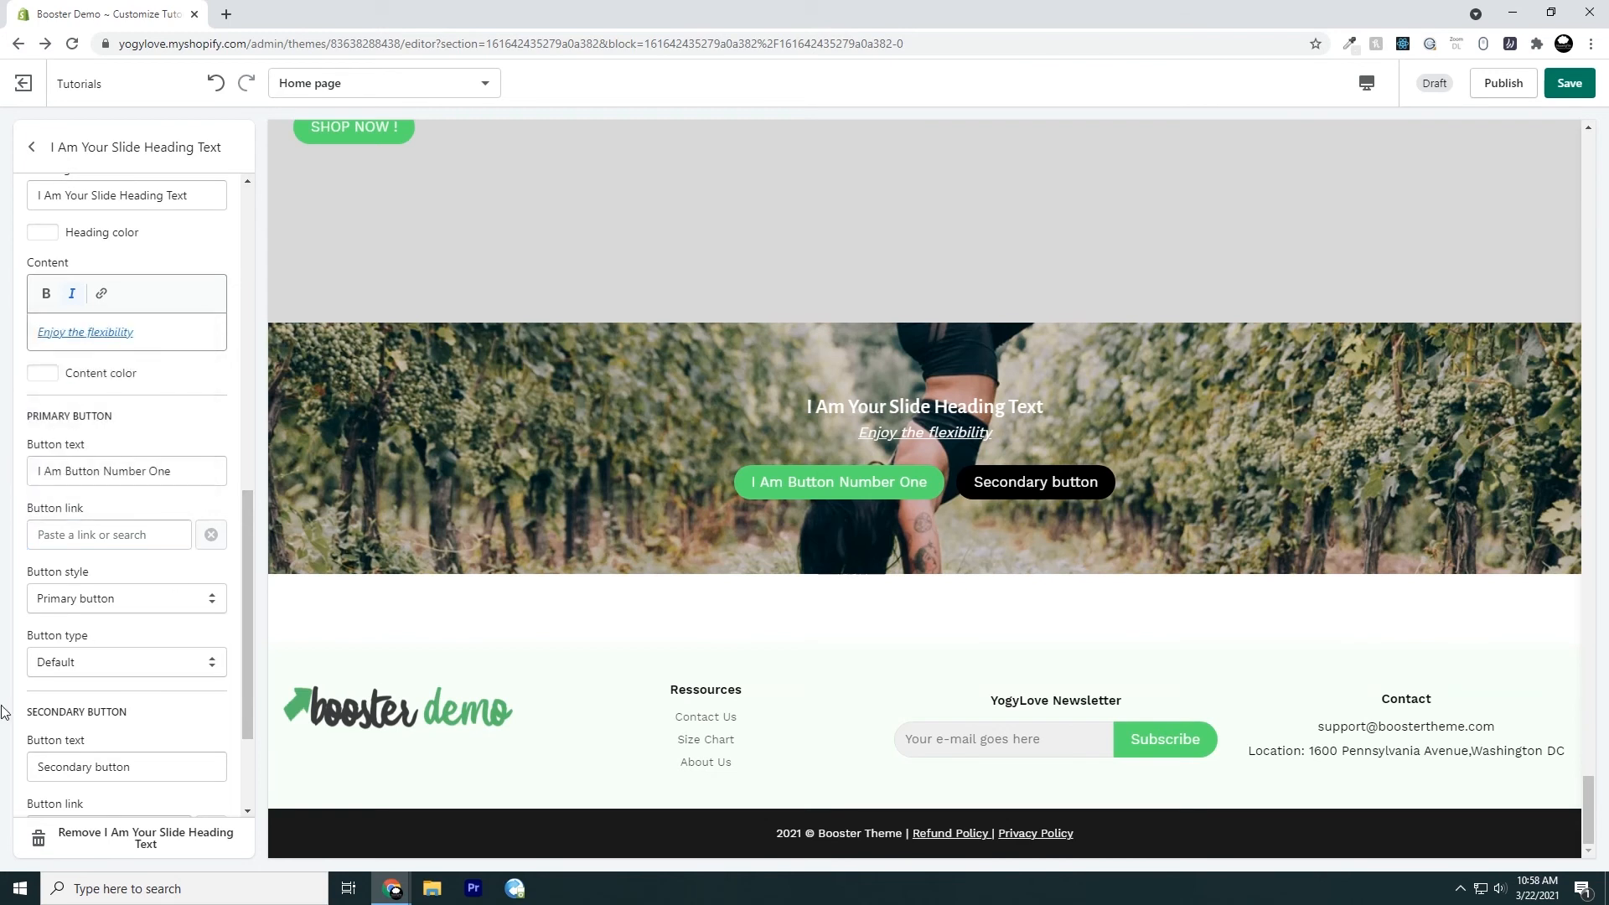
Try the Secondary button style on the primary button and restore the Primary button style
scroll(126, 621, down, 1)
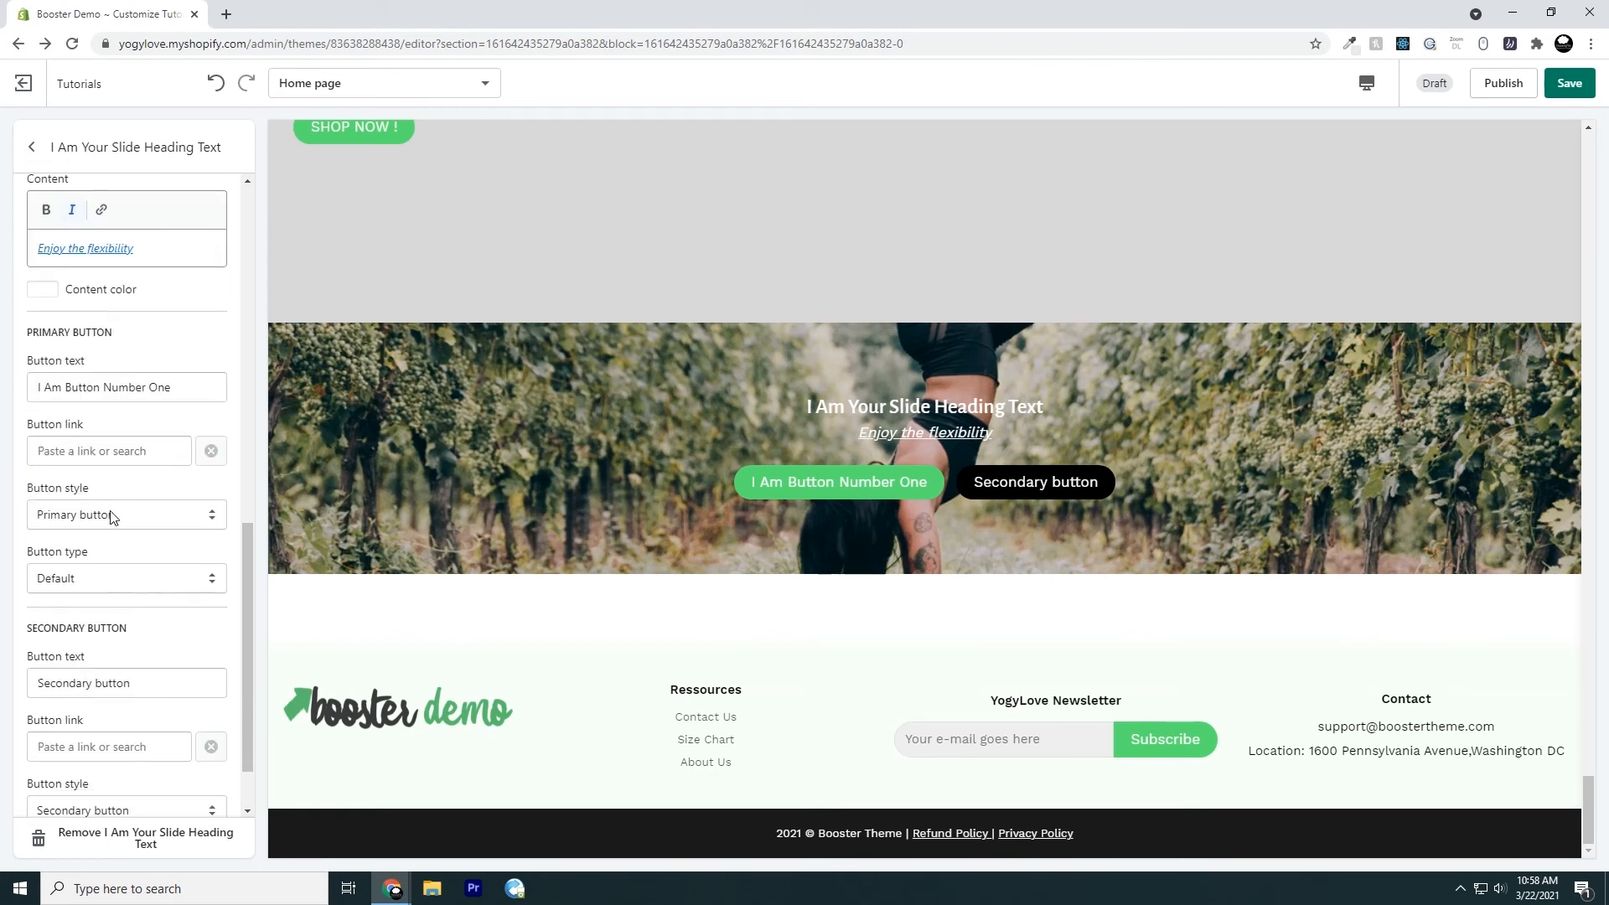
click(109, 519)
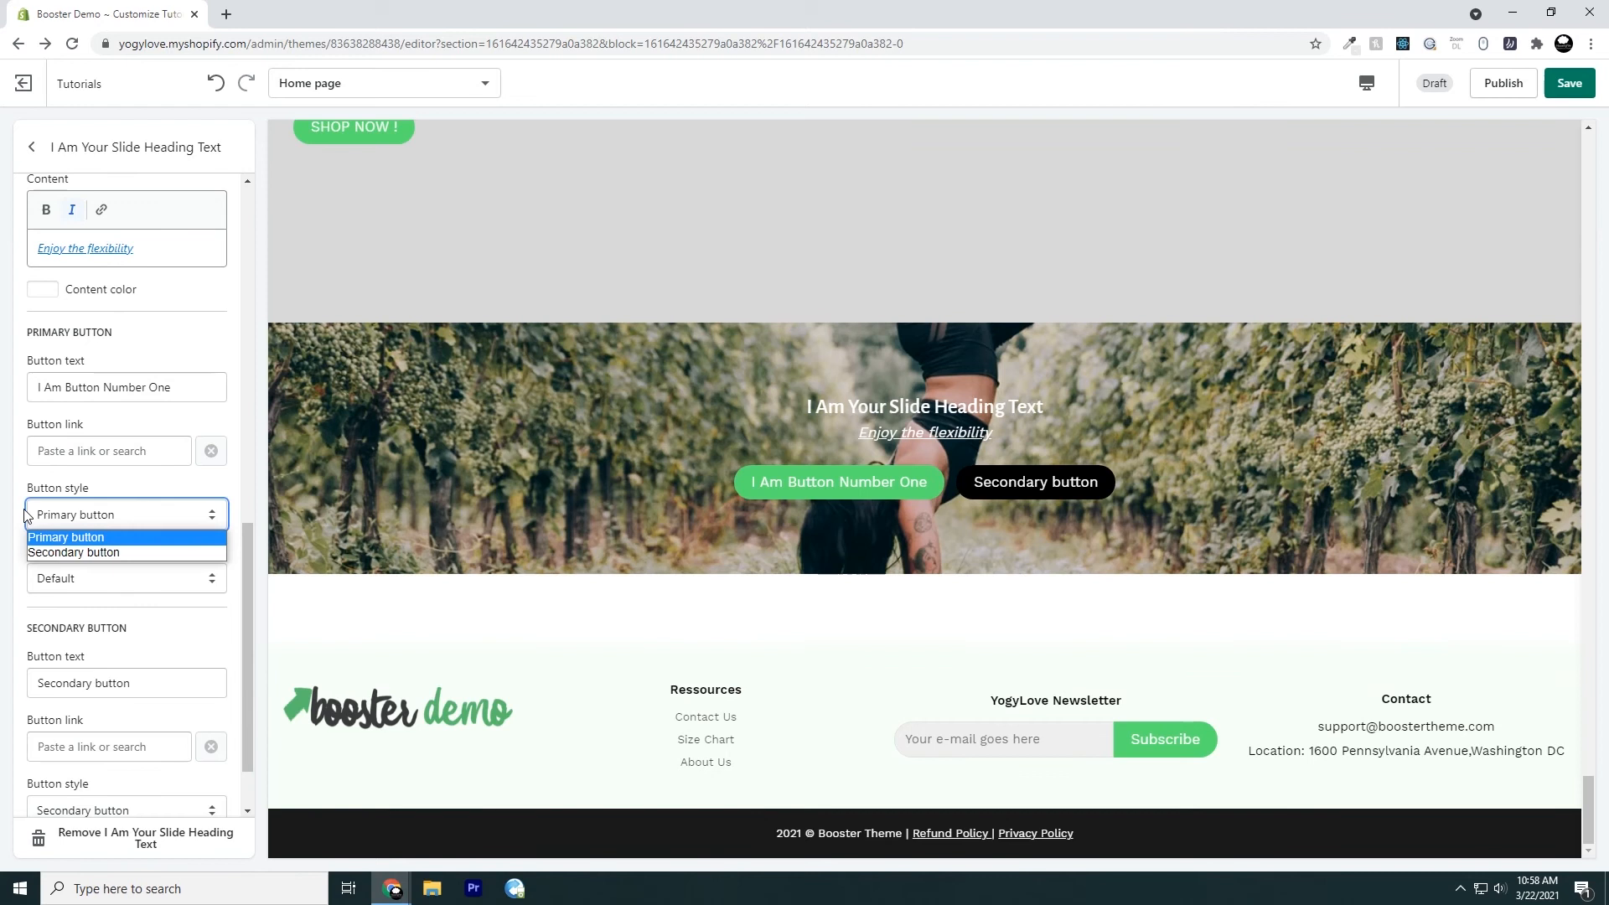
click(76, 553)
click(87, 516)
click(91, 533)
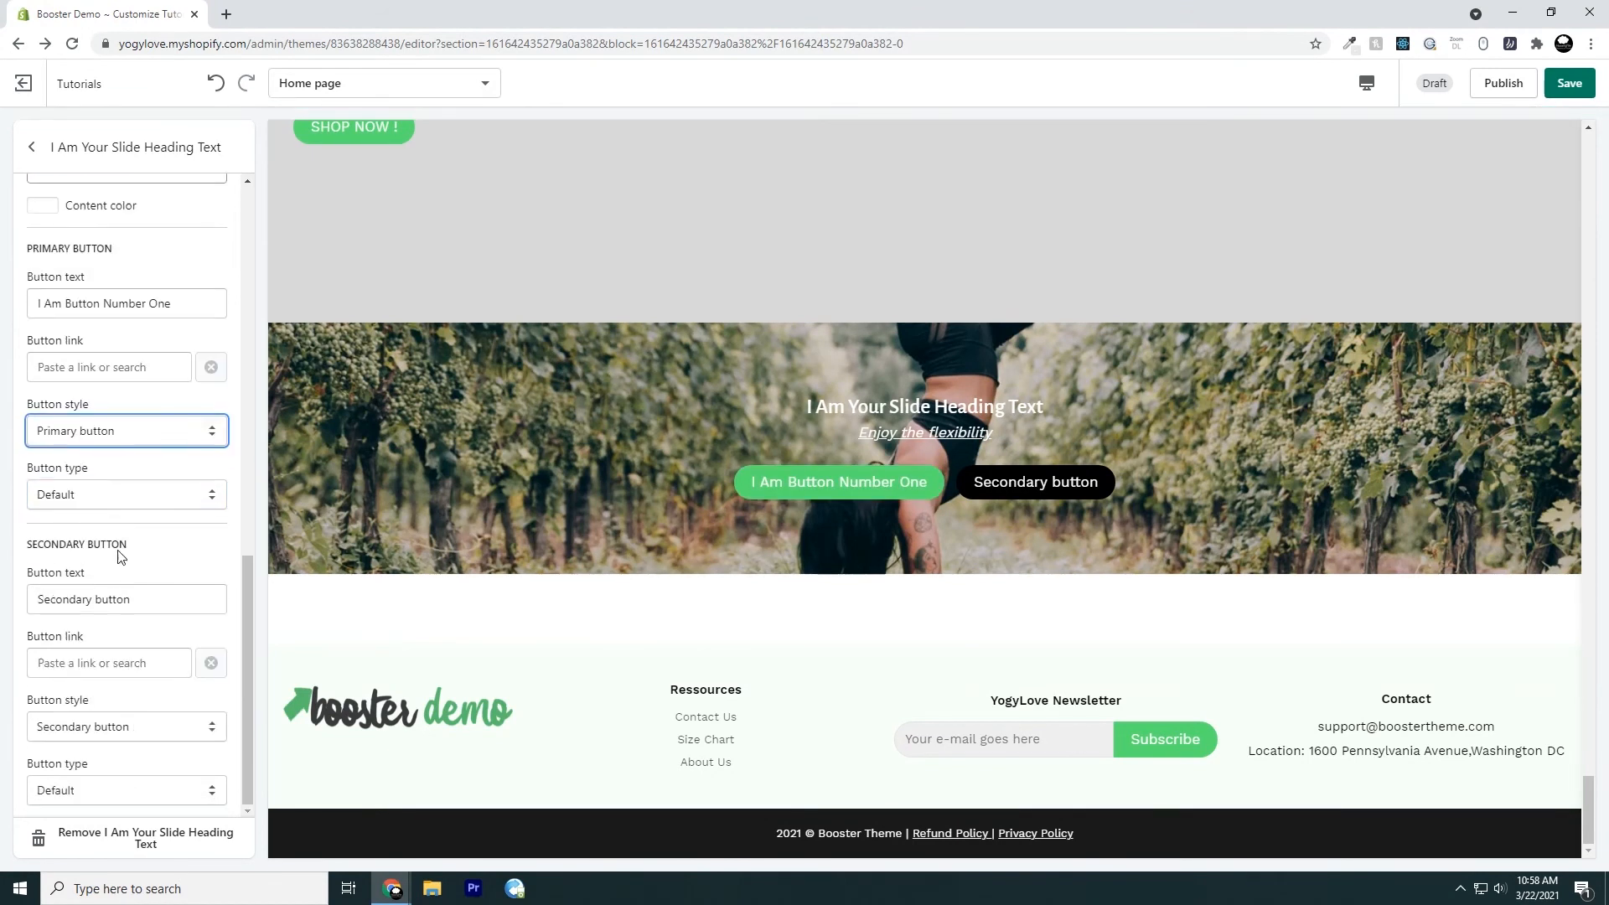
Try the Filled, Ghost and Underlined button types on the primary button
click(79, 494)
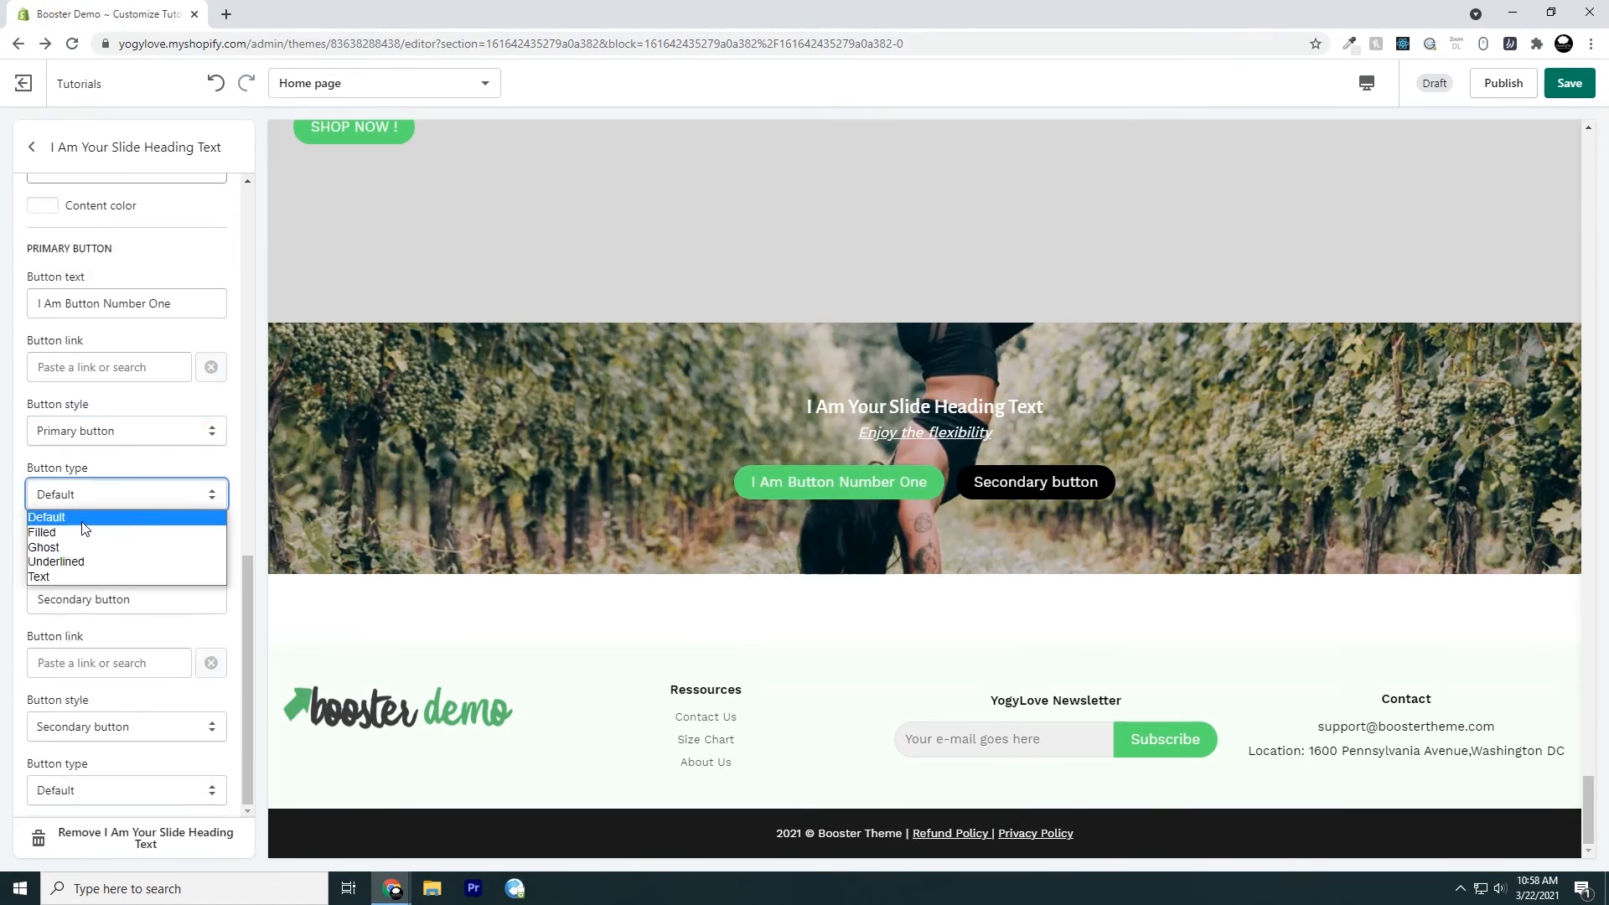
click(84, 532)
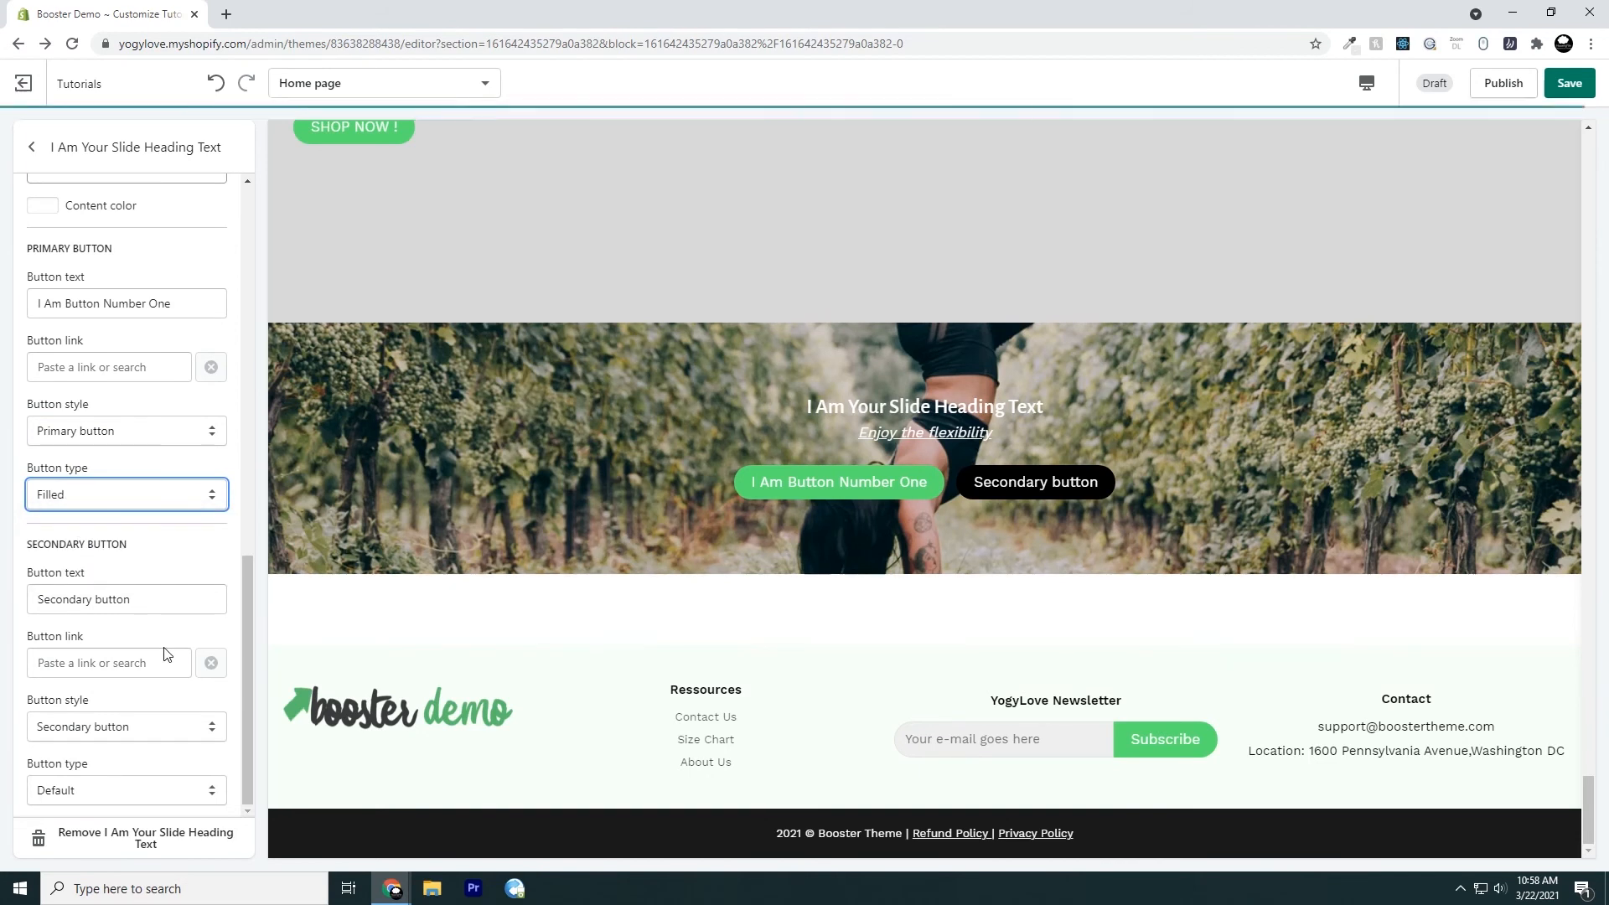
click(130, 501)
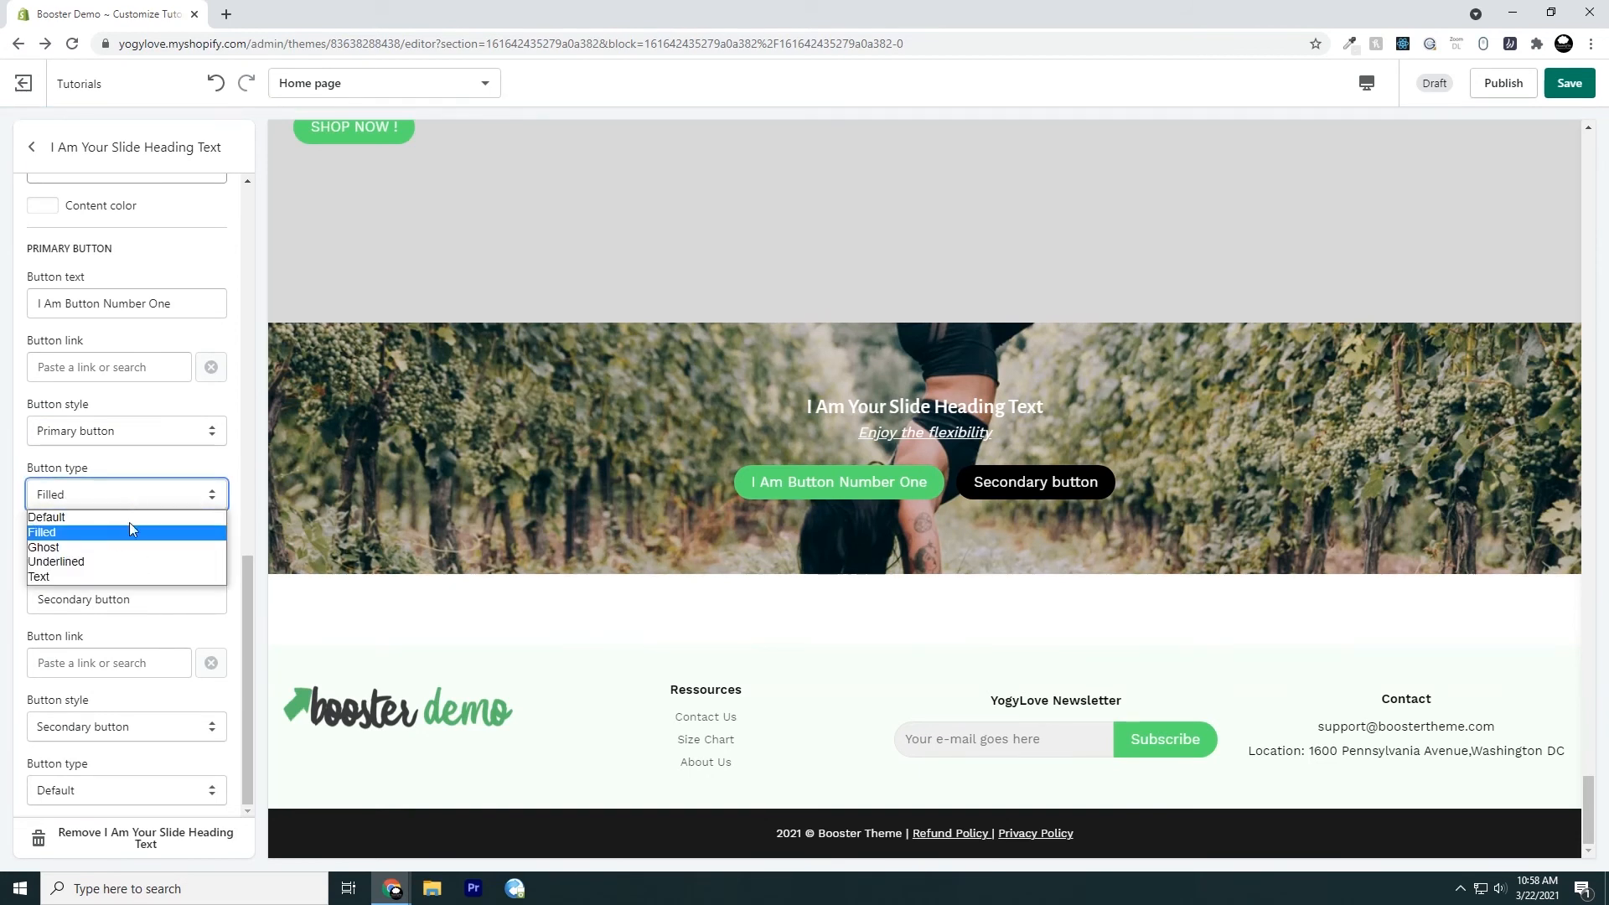
click(129, 548)
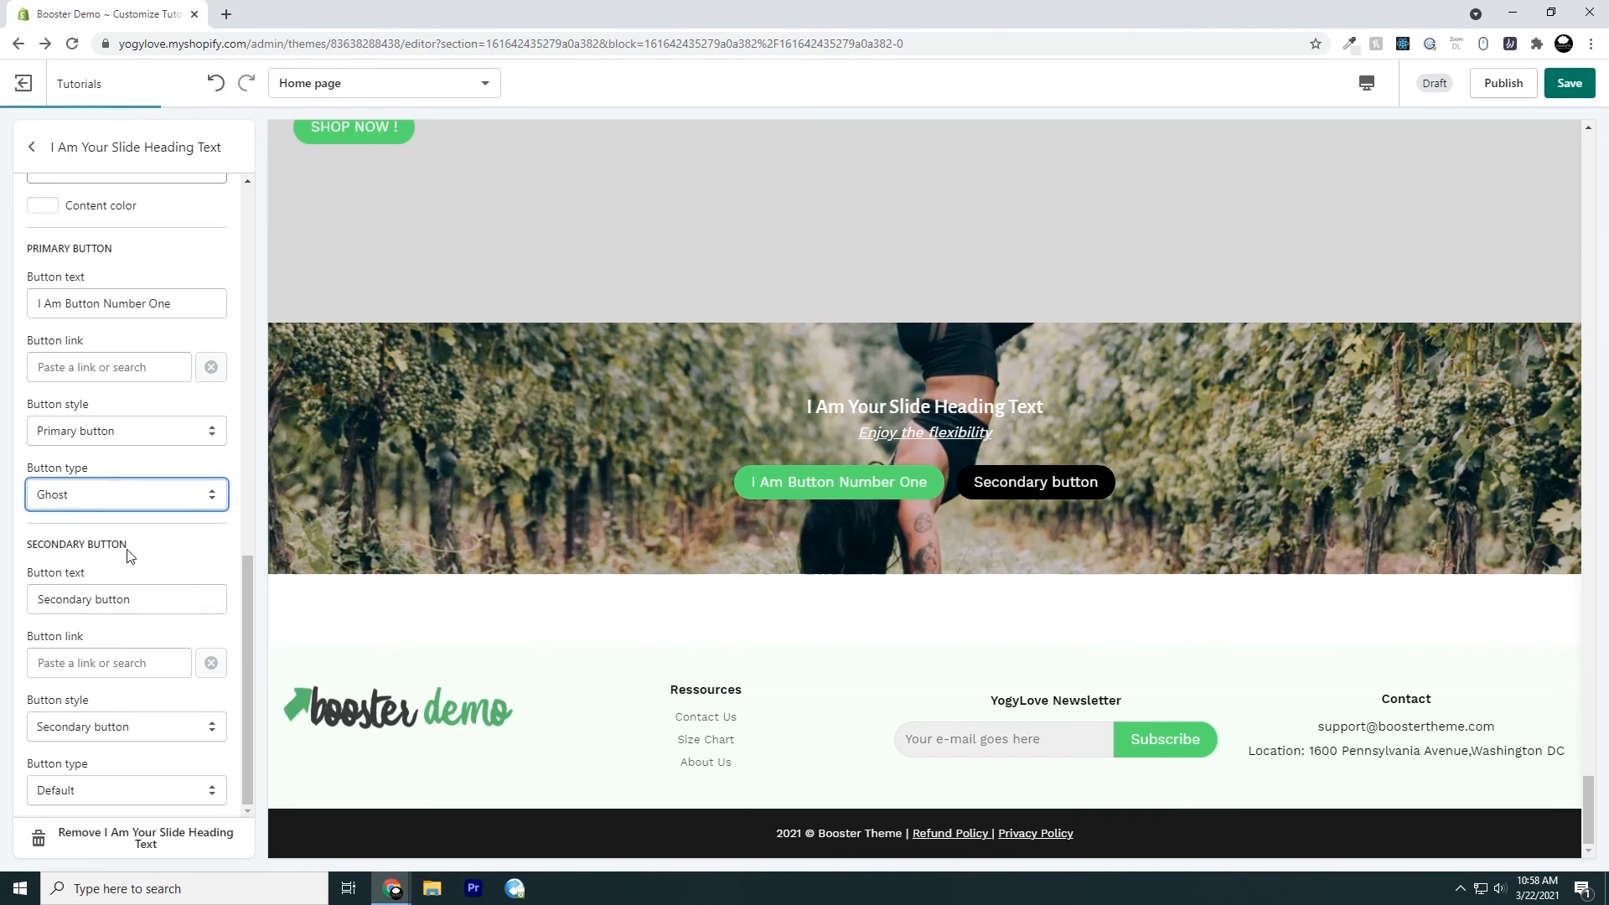
click(121, 505)
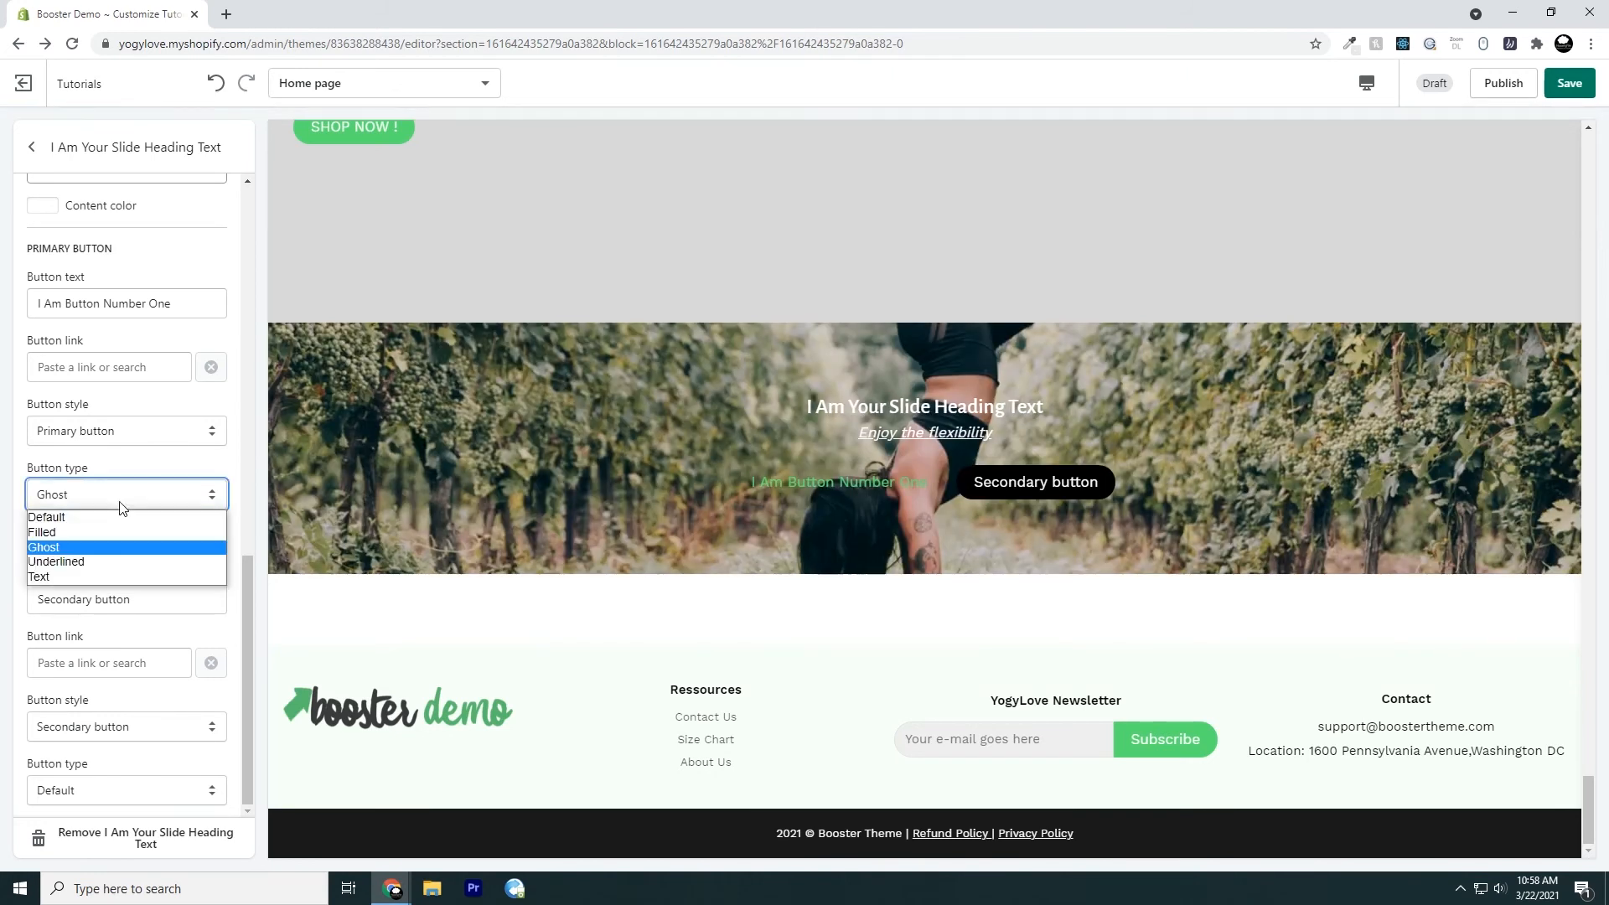
click(123, 562)
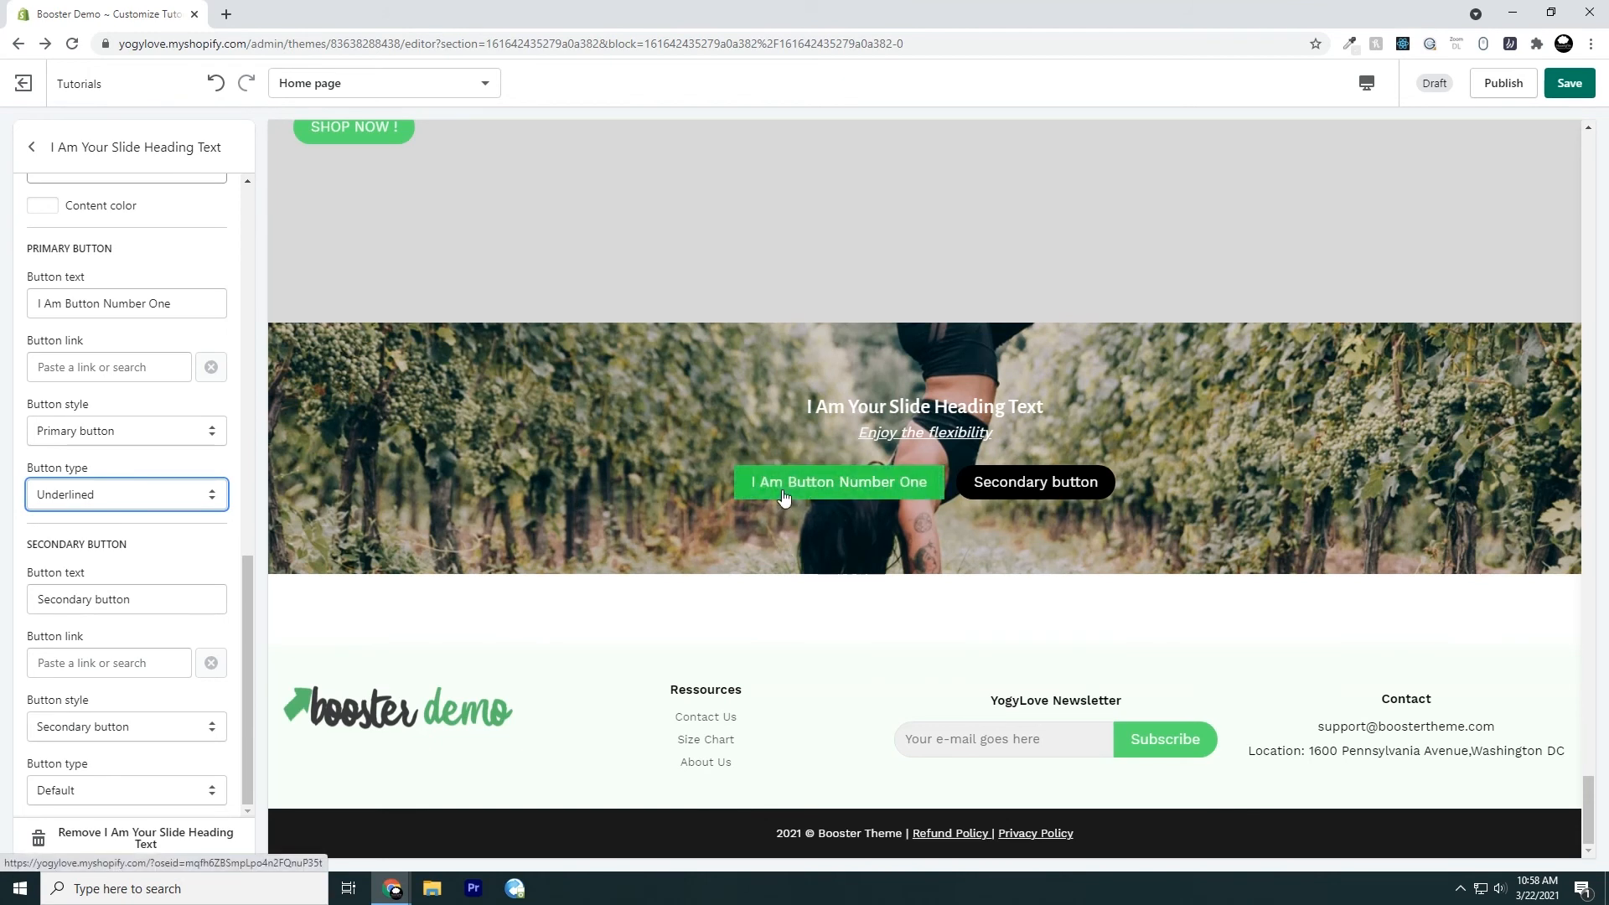
Set the primary button's type to Text
click(144, 505)
click(130, 576)
click(172, 544)
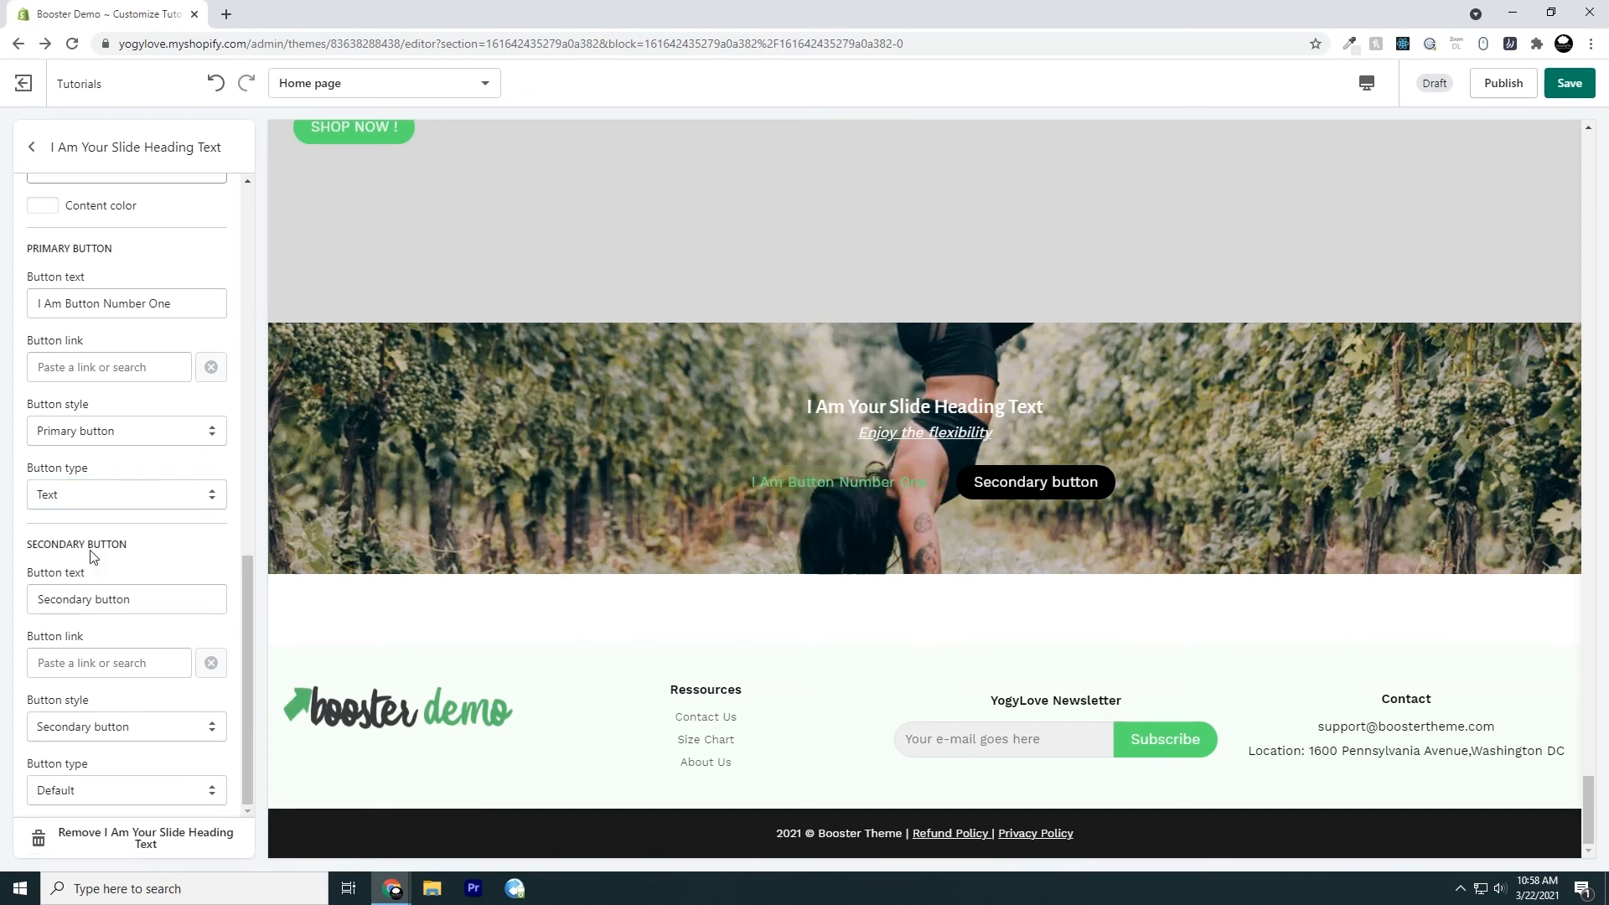
drag(48, 253, 86, 281)
drag(40, 572, 93, 543)
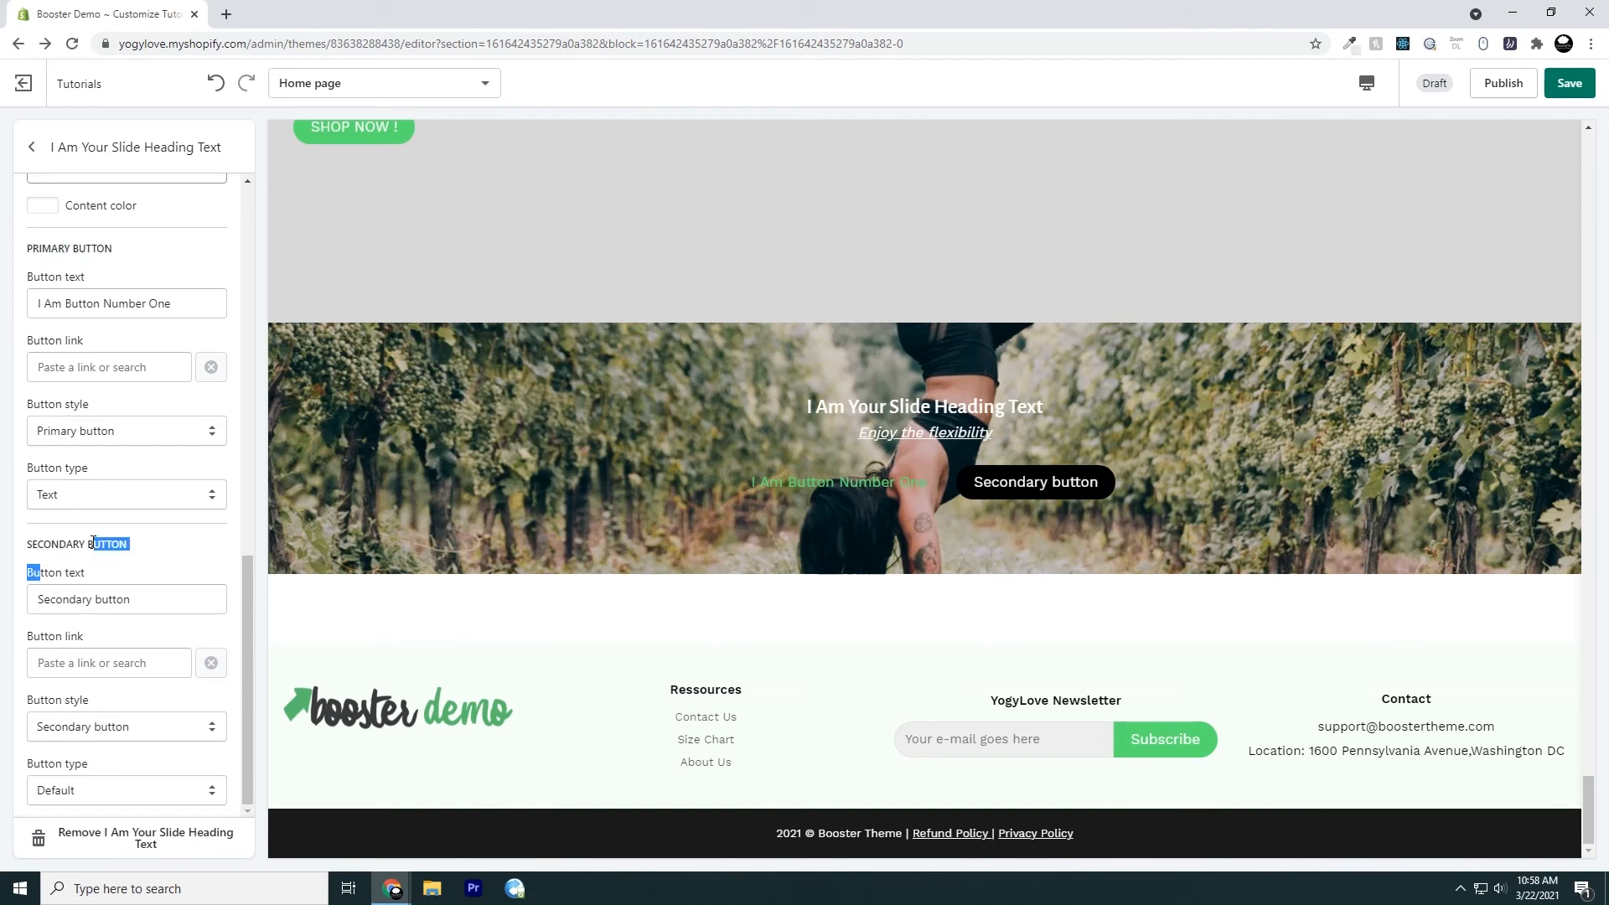
click(170, 551)
scroll(124, 613, up, 5)
scroll(124, 612, up, 5)
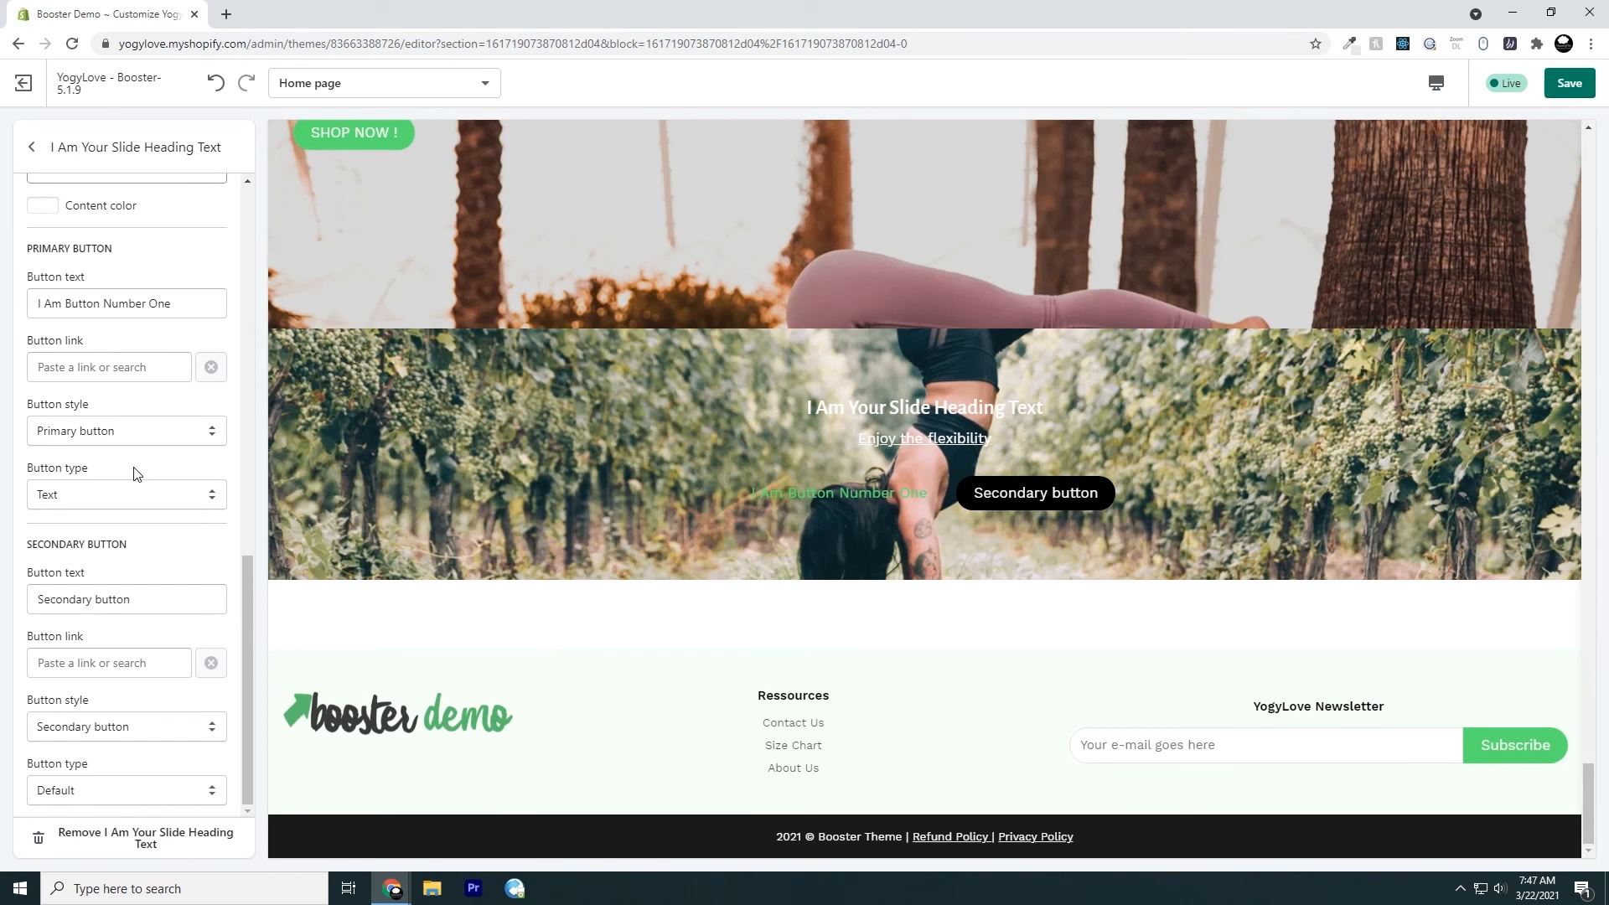
Return to the slideshow's settings and add a Video slide to its content
scroll(136, 468, up, 2)
scroll(136, 474, up, 2)
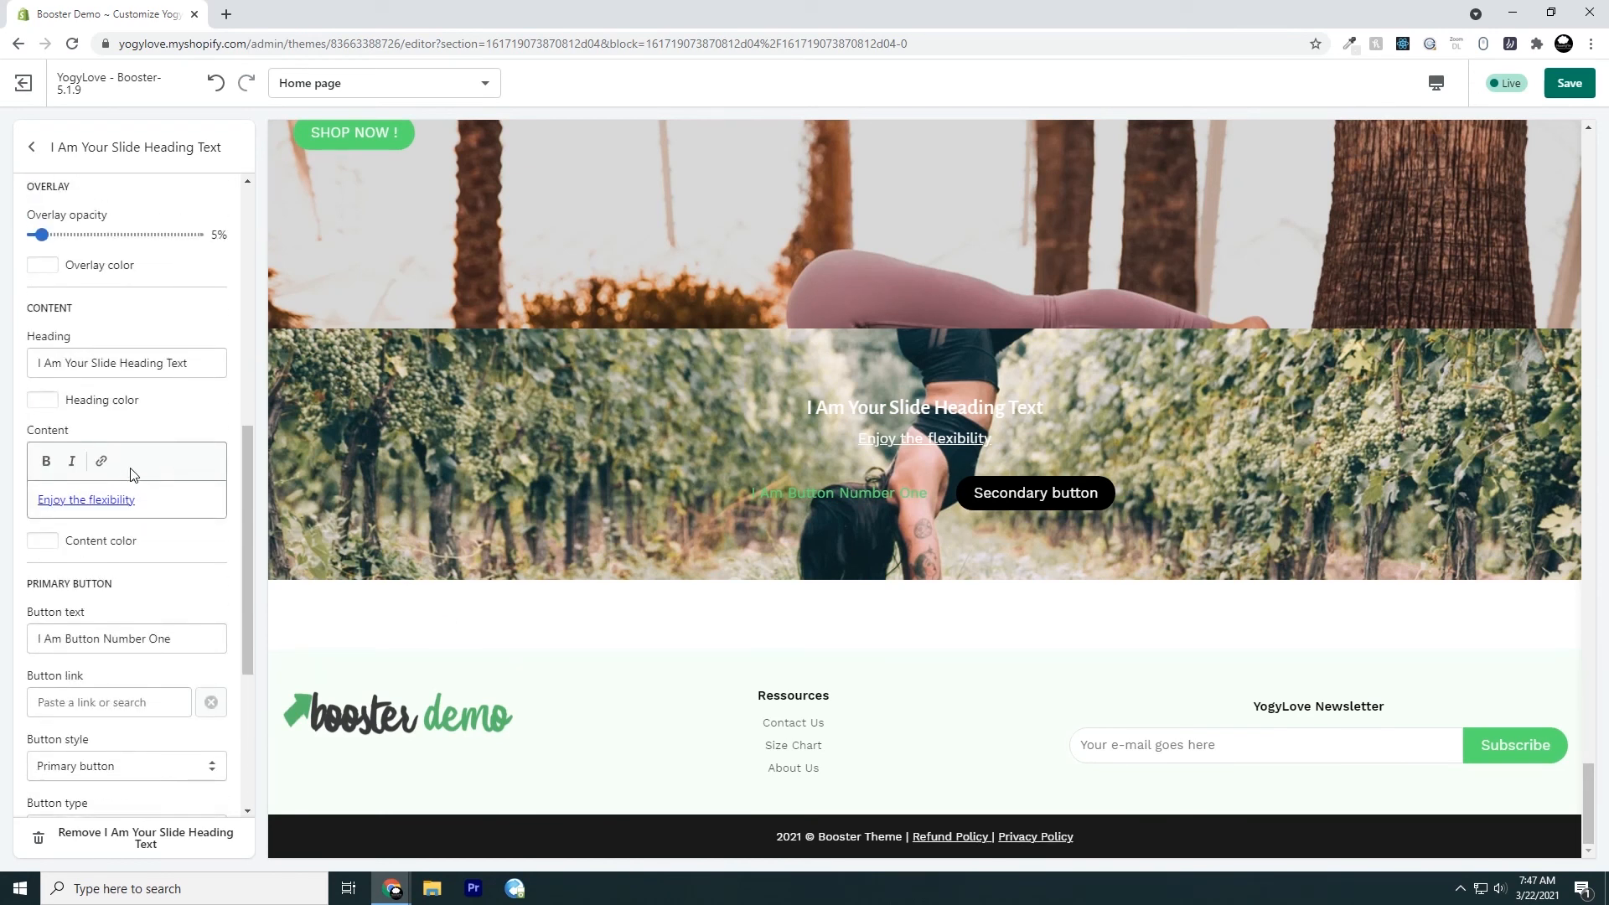
click(38, 148)
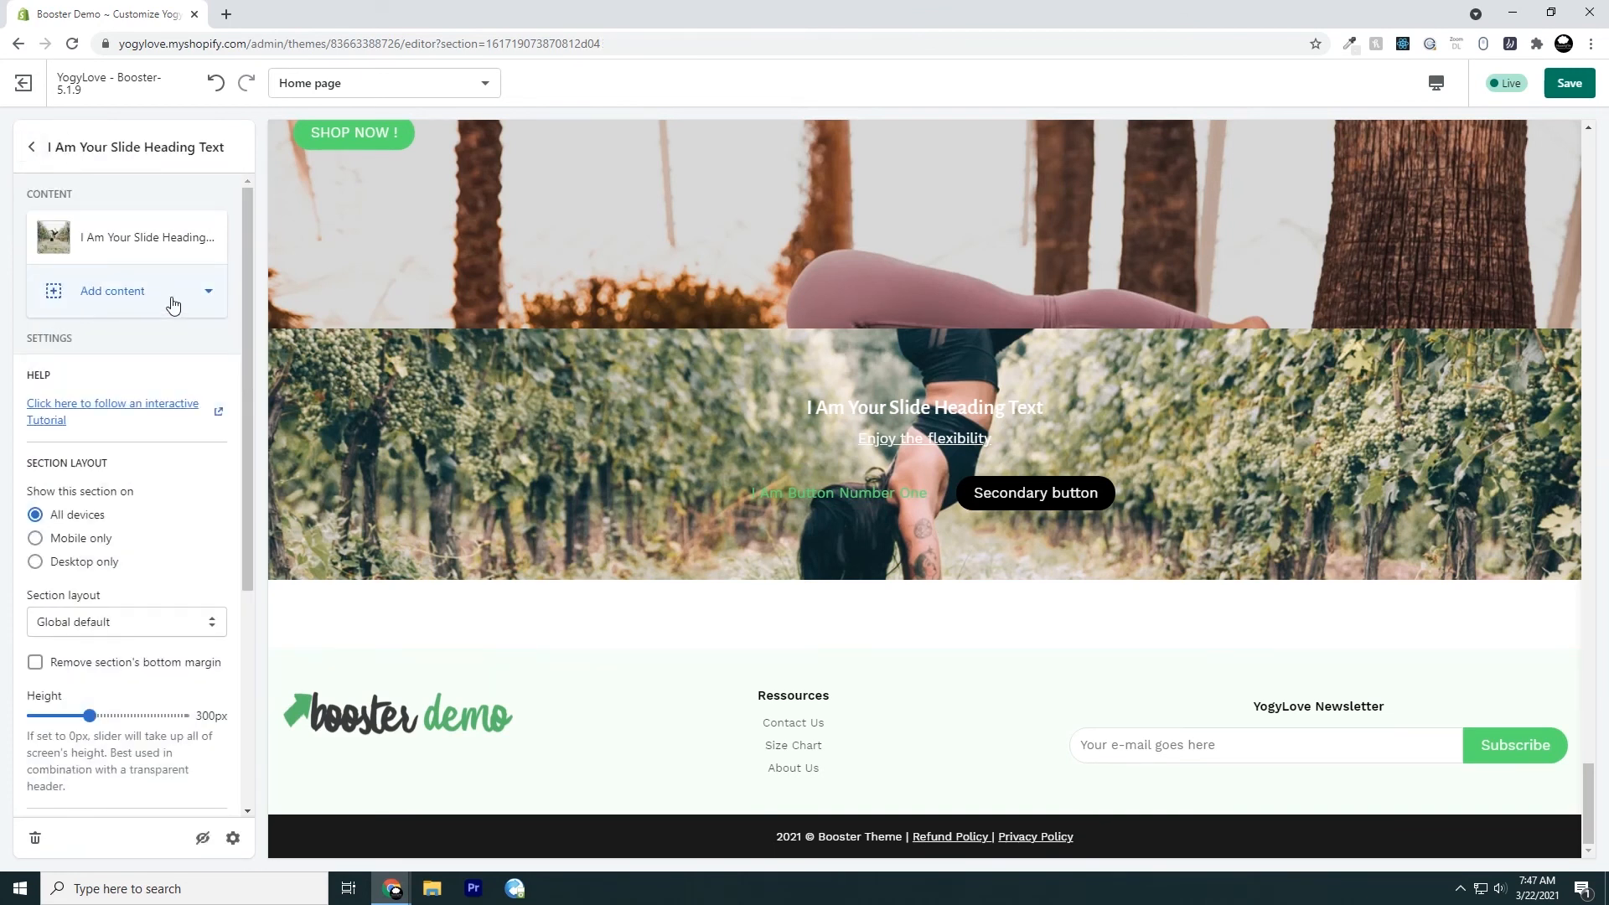
click(173, 303)
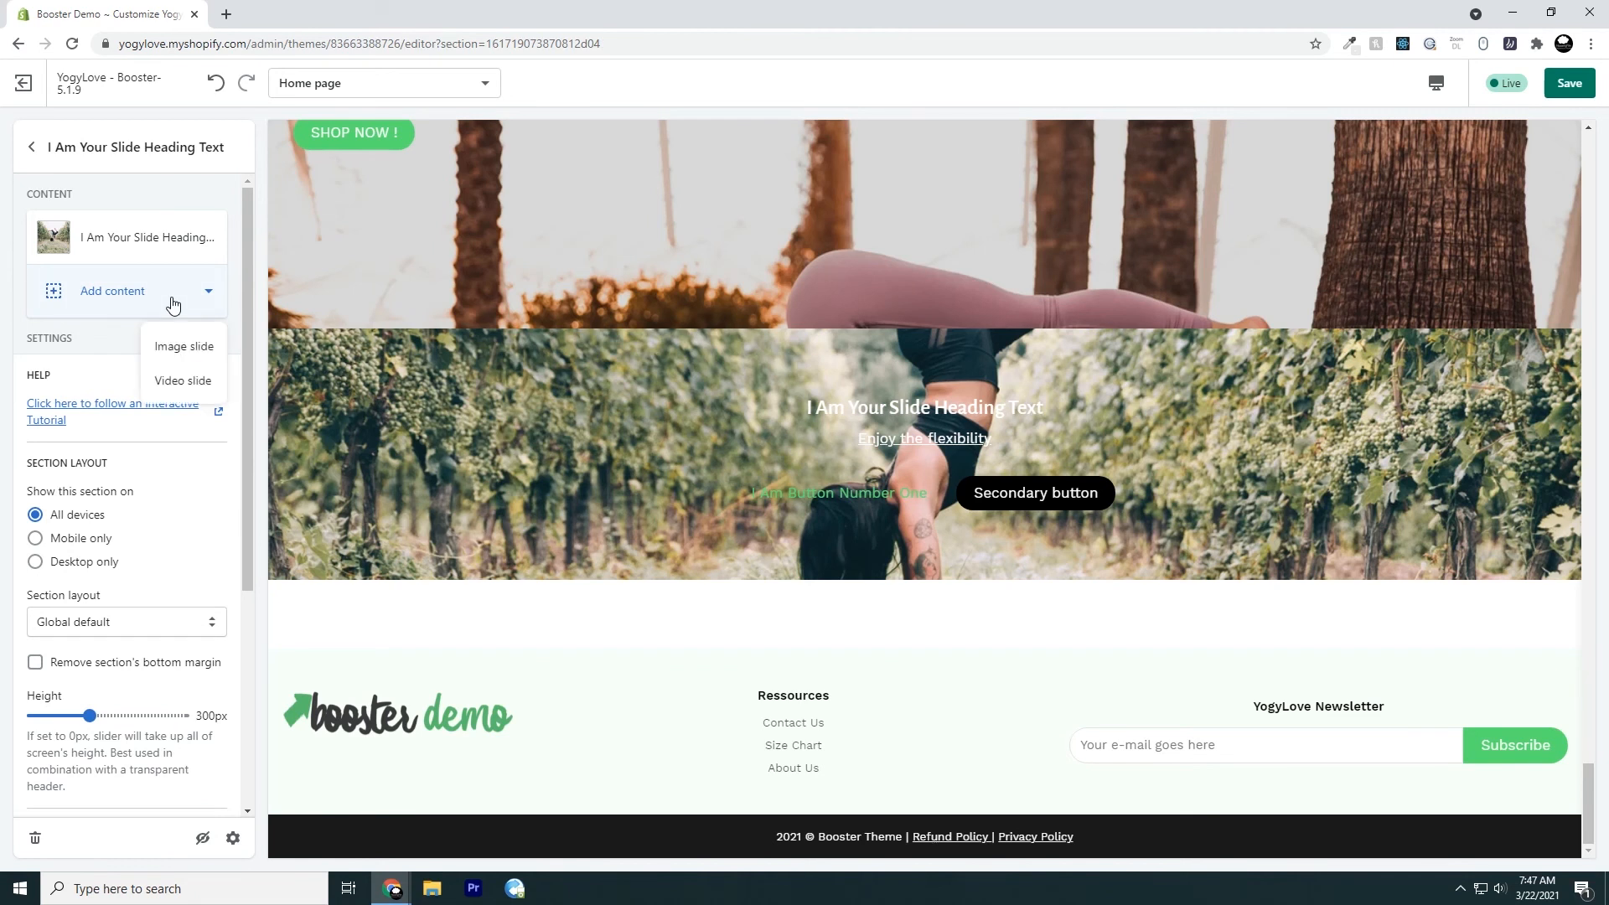
click(182, 381)
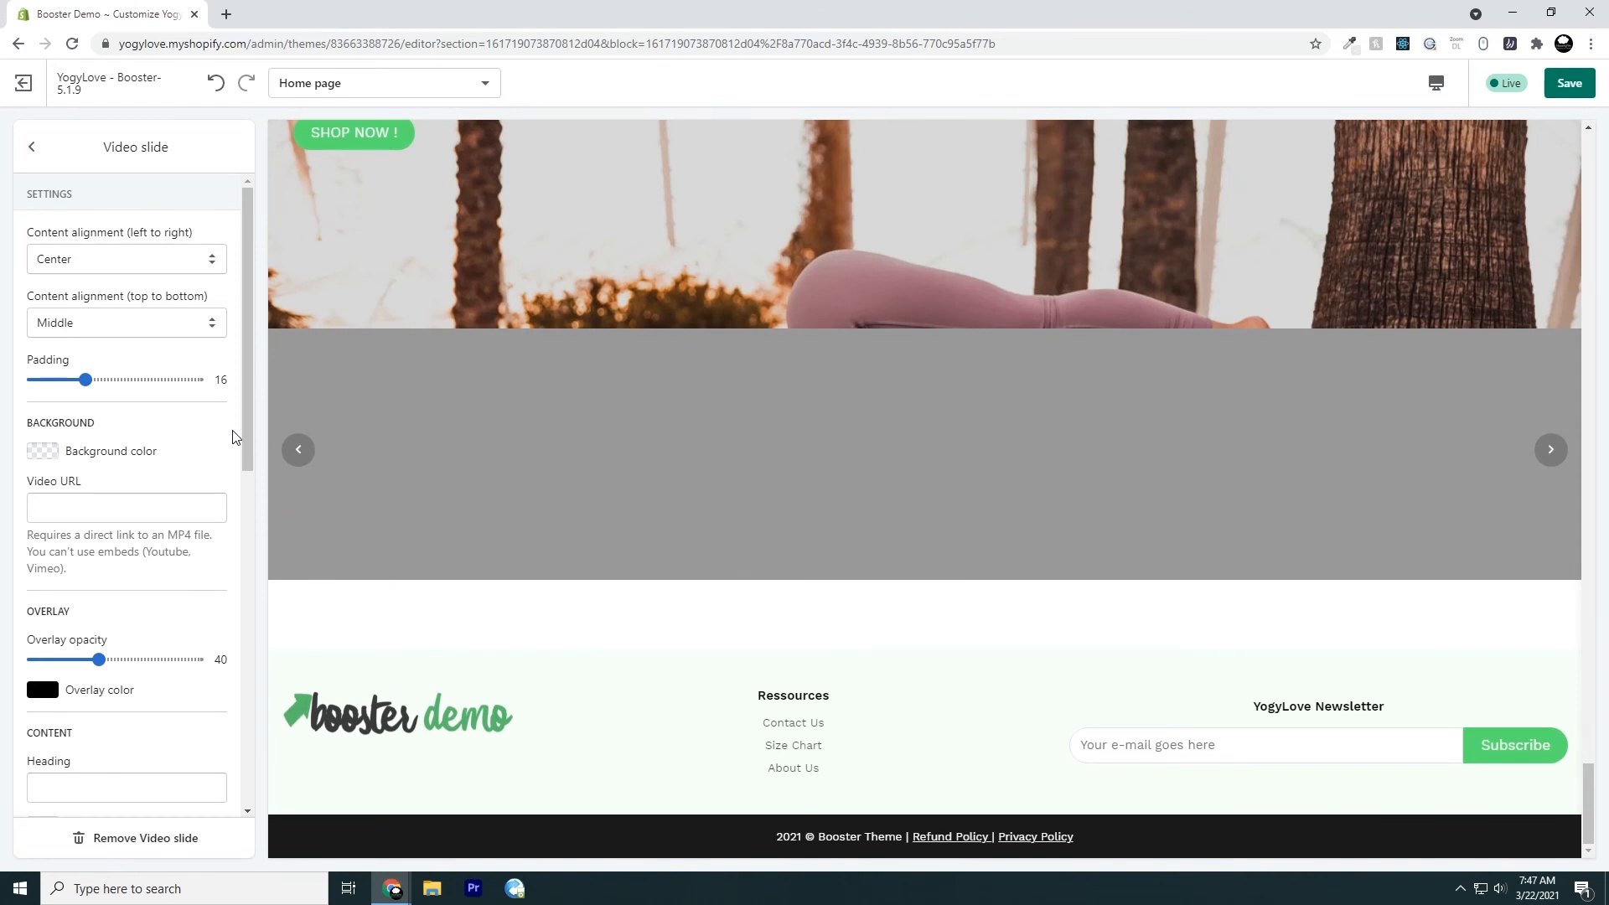
Cycle the preview between the image slide and the video slide, and check which slide types can be added
click(296, 456)
click(1548, 453)
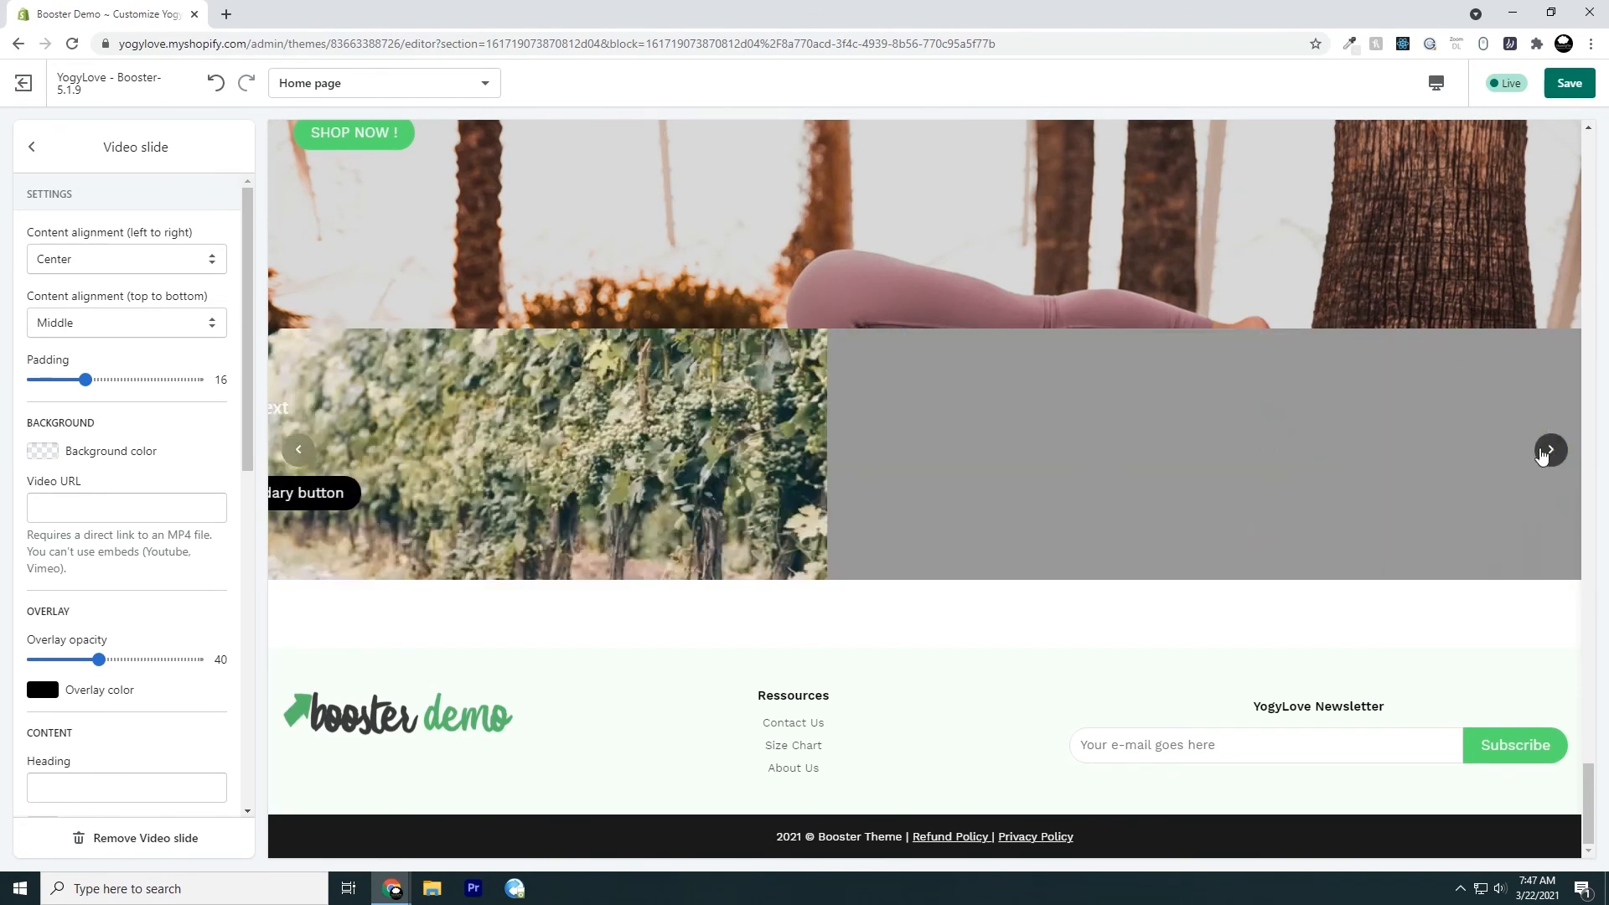
click(285, 460)
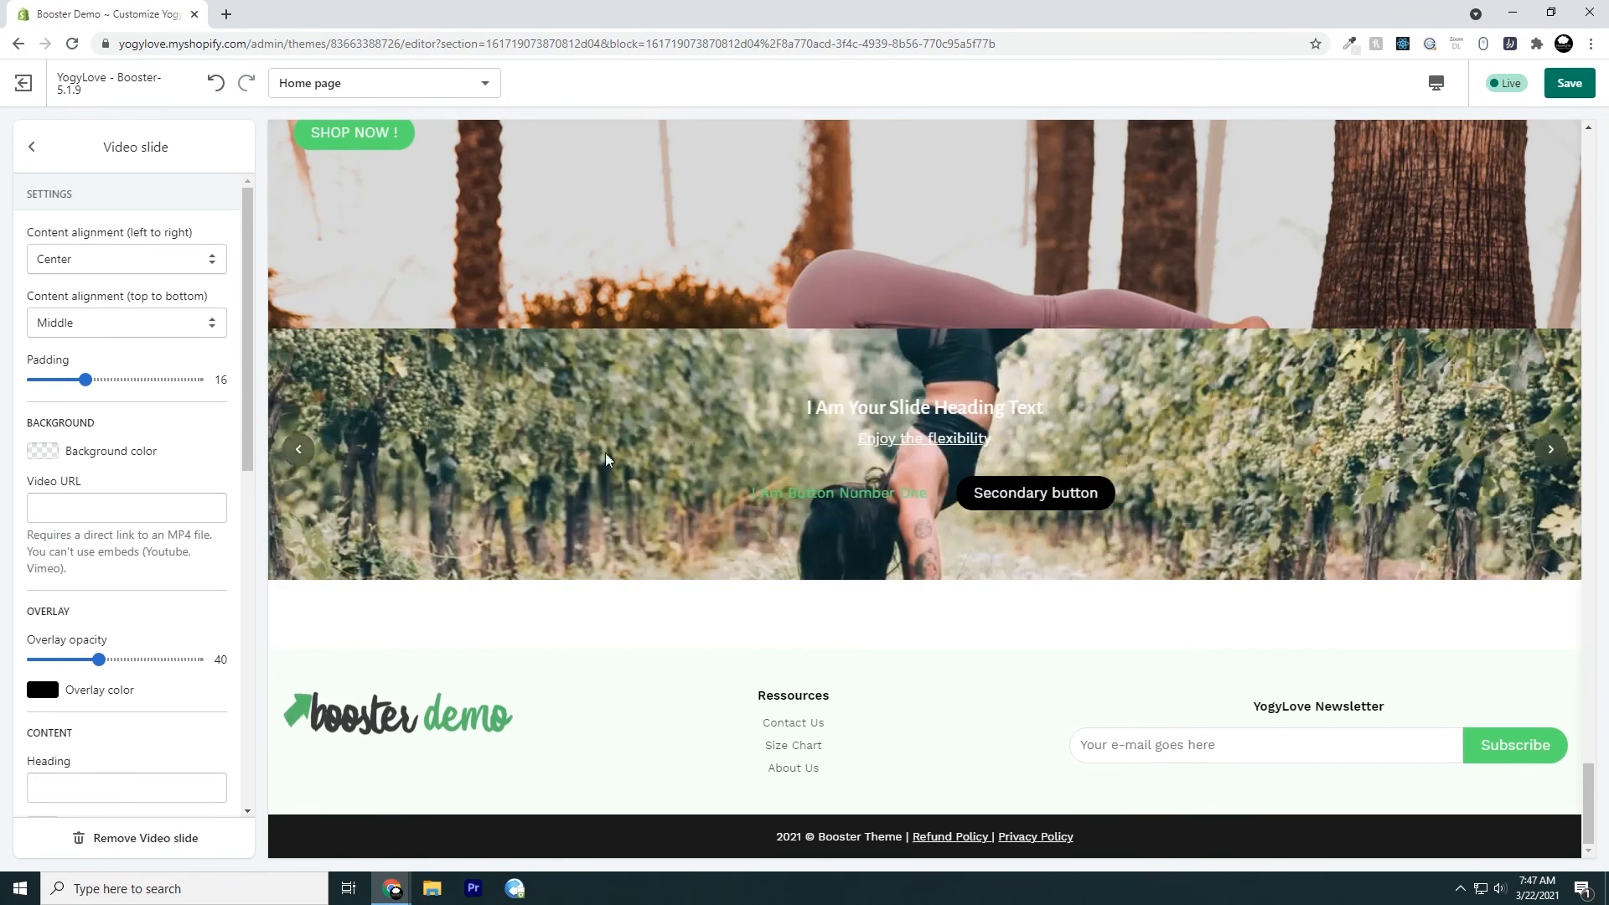
click(32, 147)
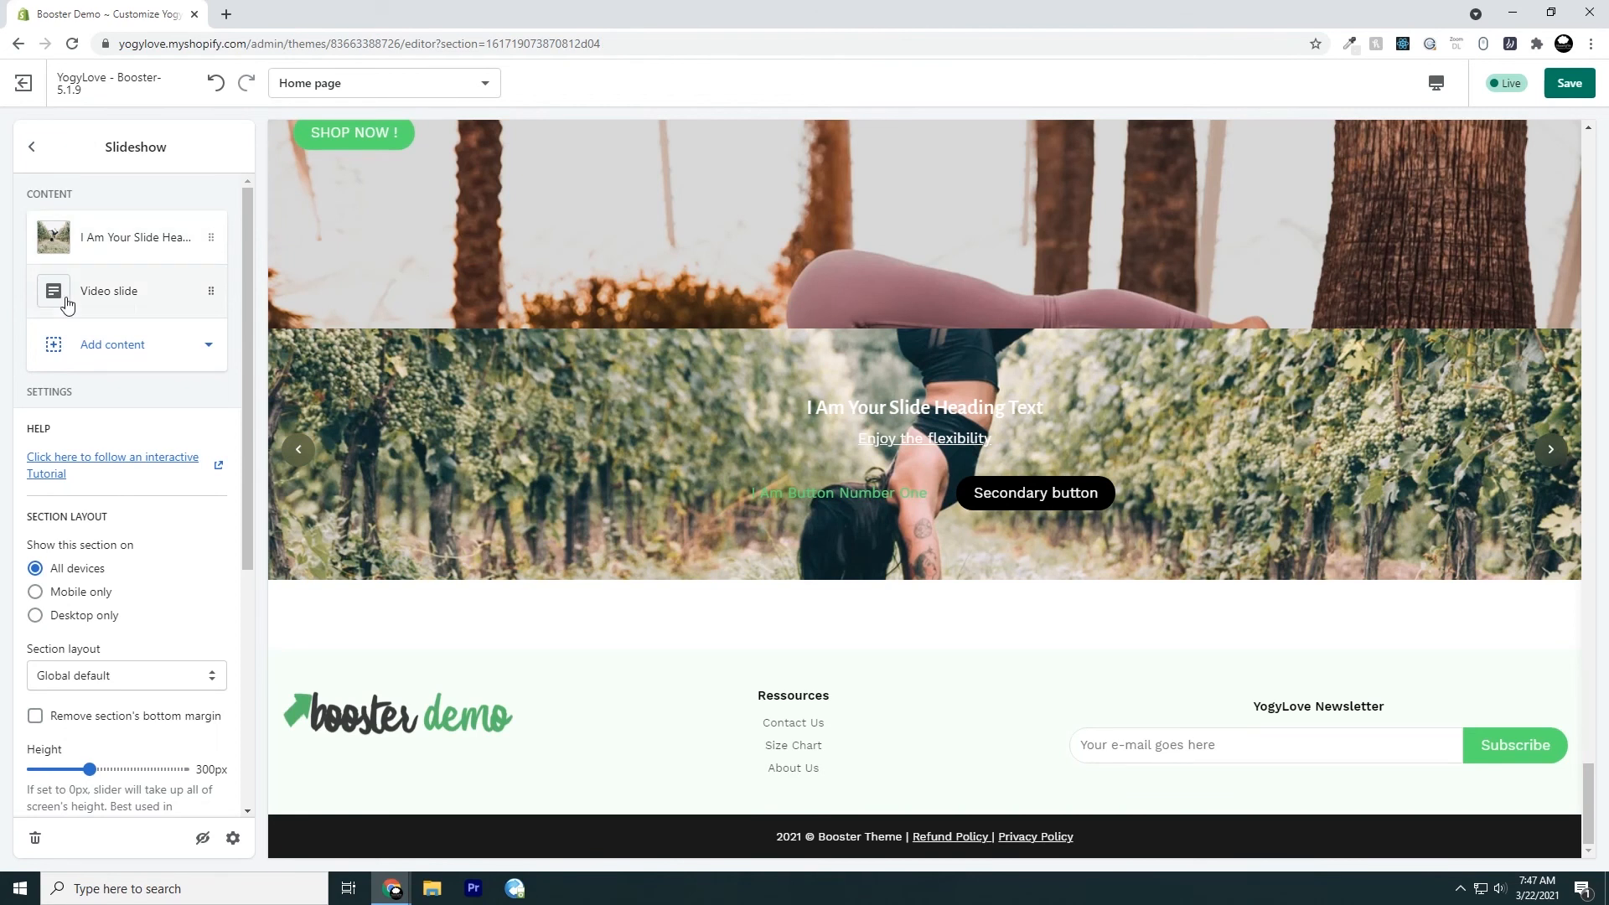
click(107, 351)
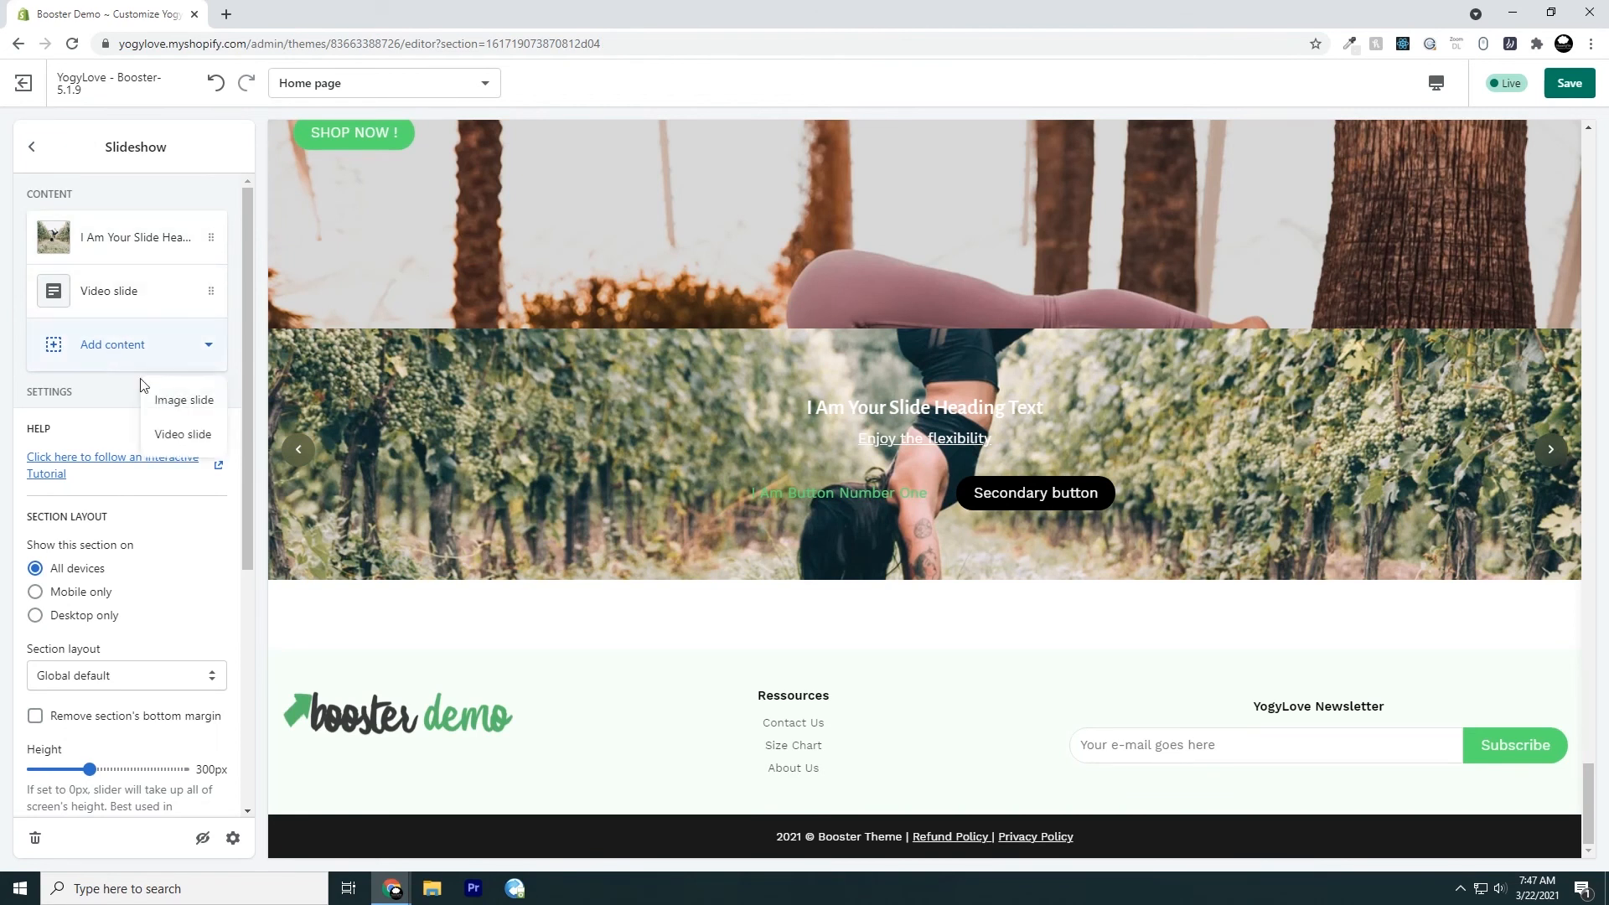
click(84, 361)
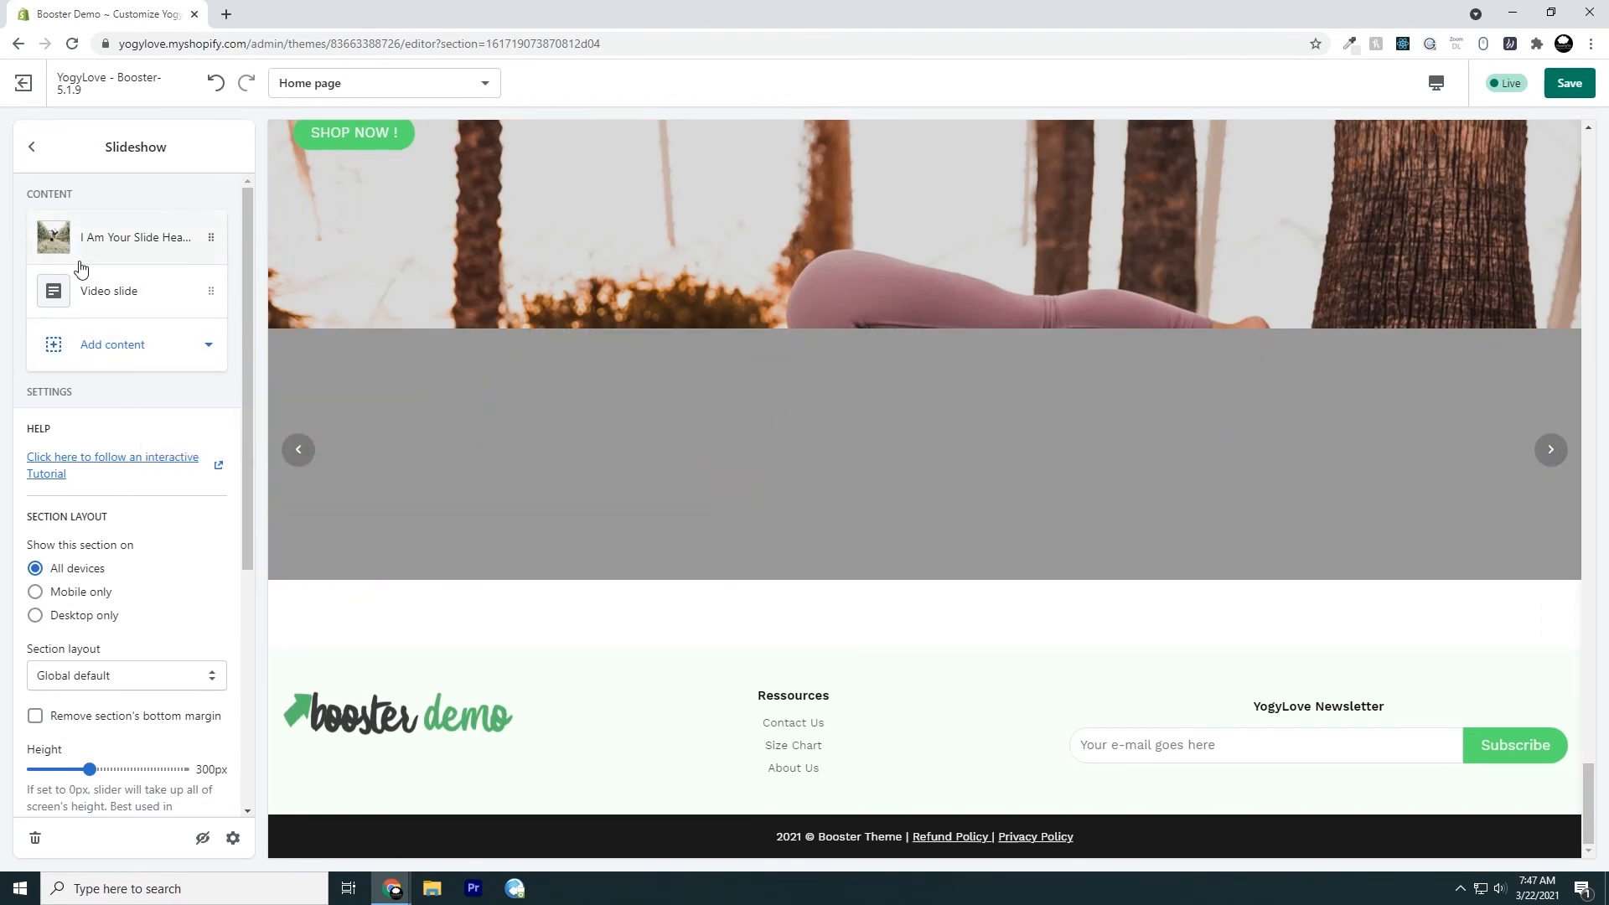
click(303, 461)
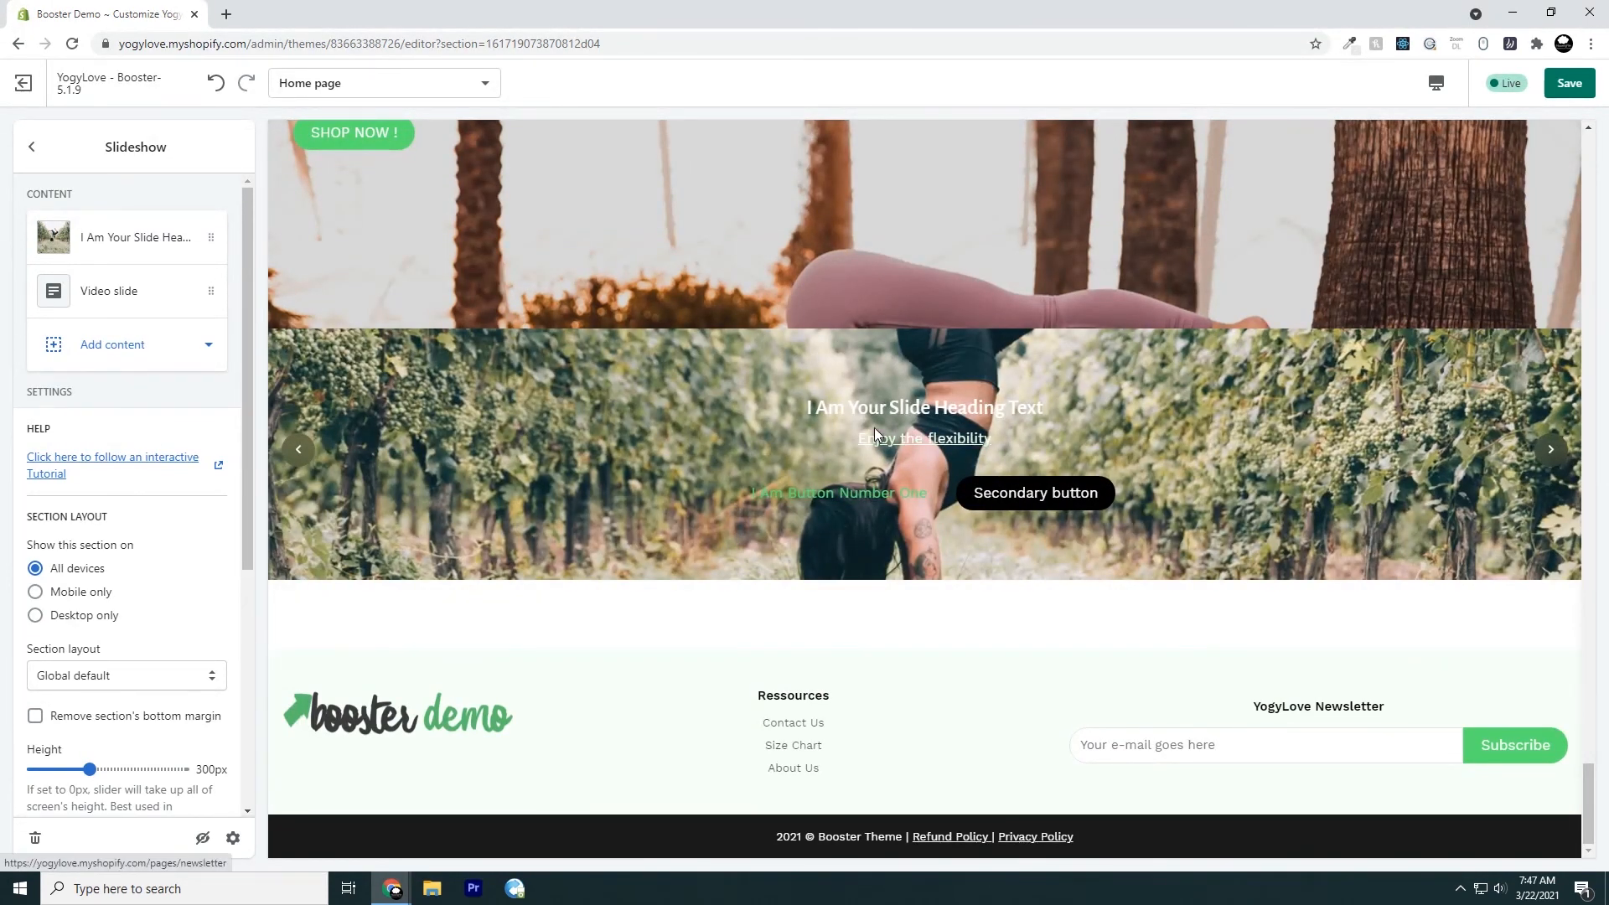
Open the video slide's settings, review its background and video URL options, and advance the slideshow preview
click(144, 306)
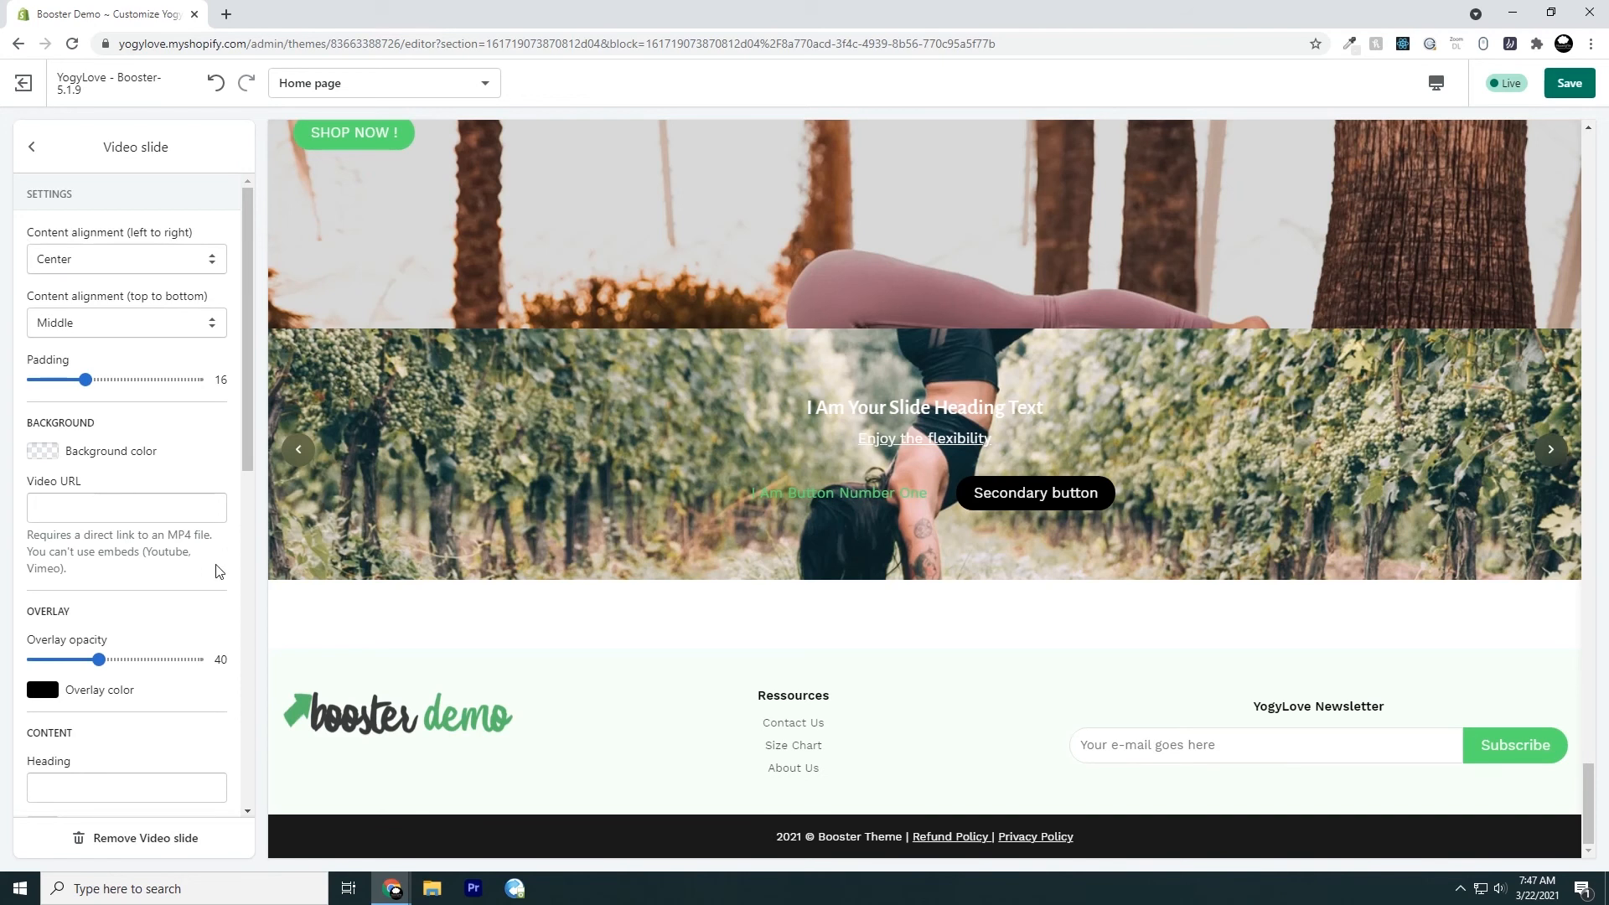
scroll(126, 592, down, 1)
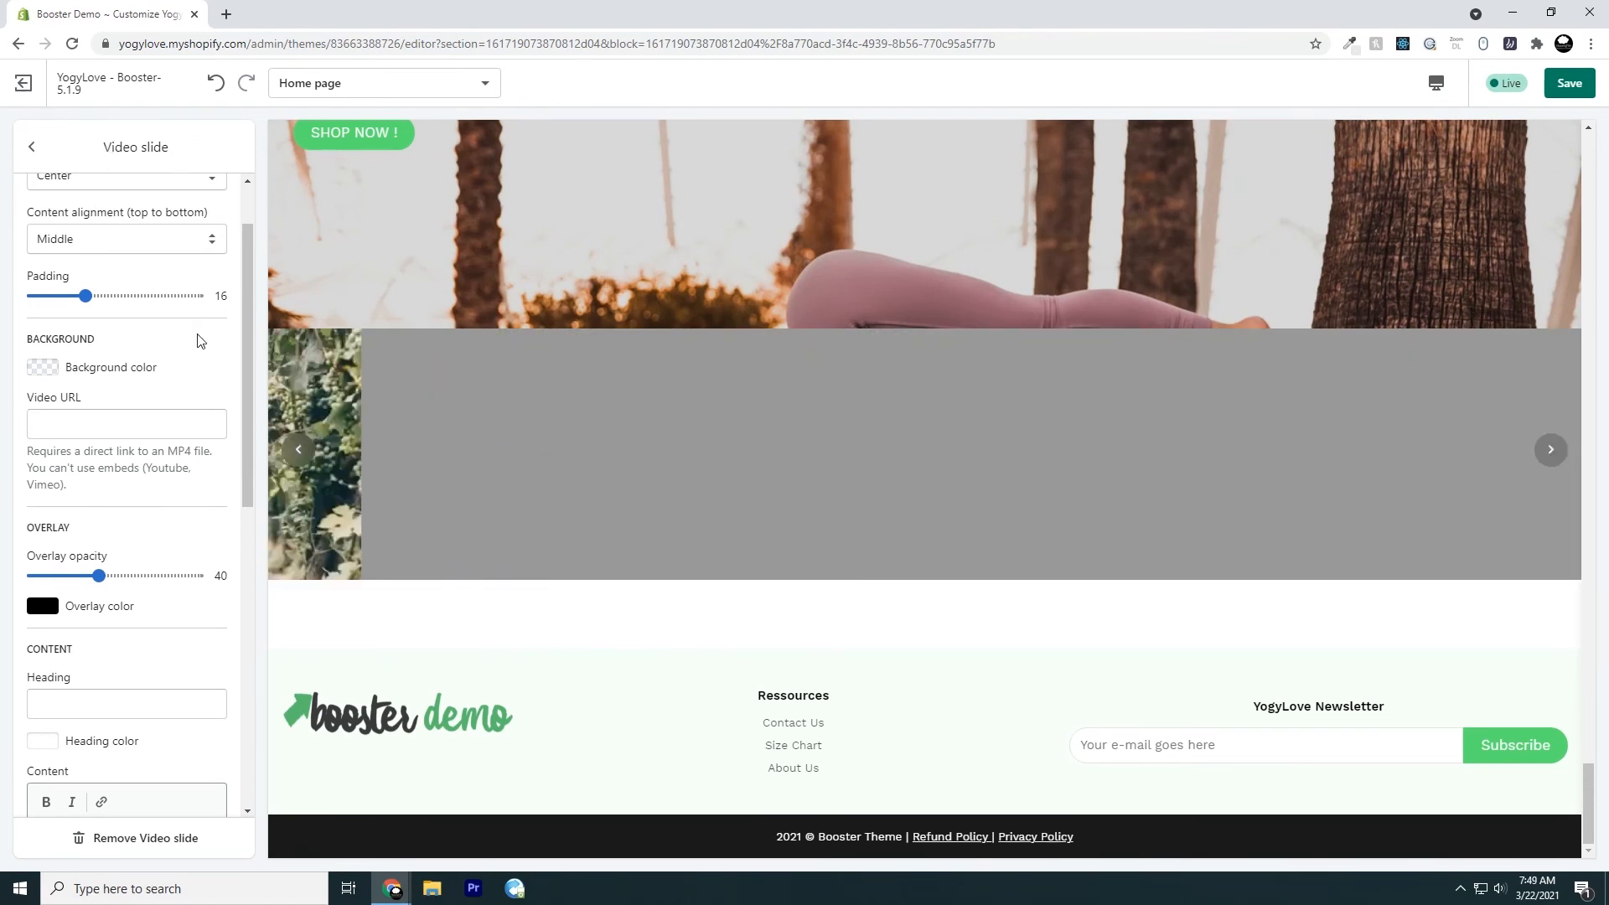
click(1549, 452)
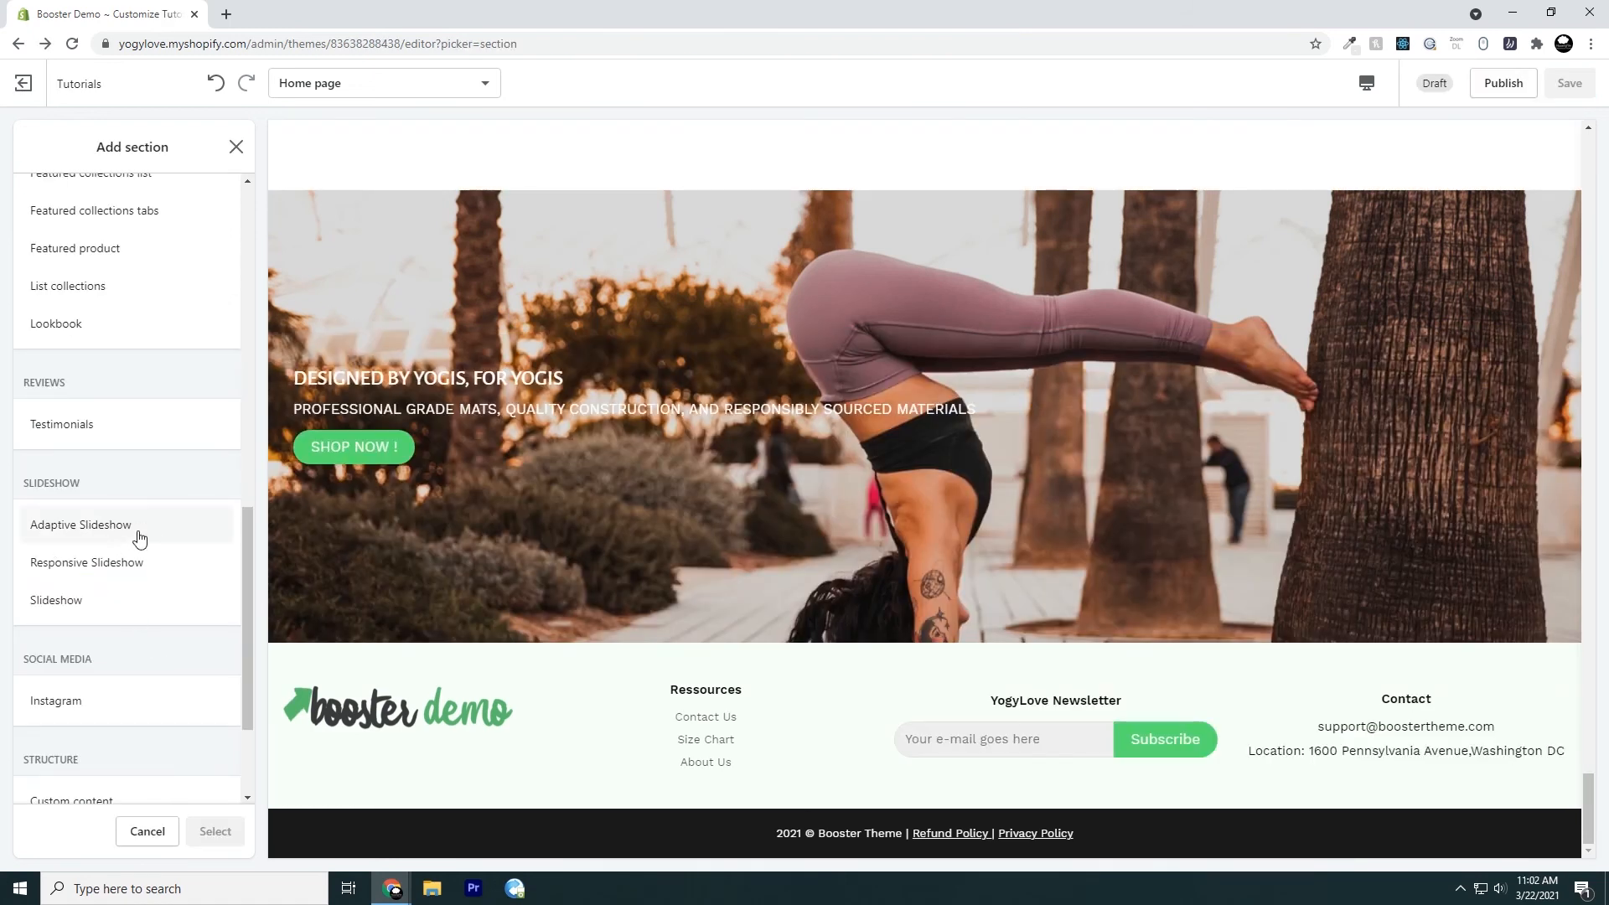
Add an Adaptive Slideshow section to the home page
click(139, 536)
click(207, 829)
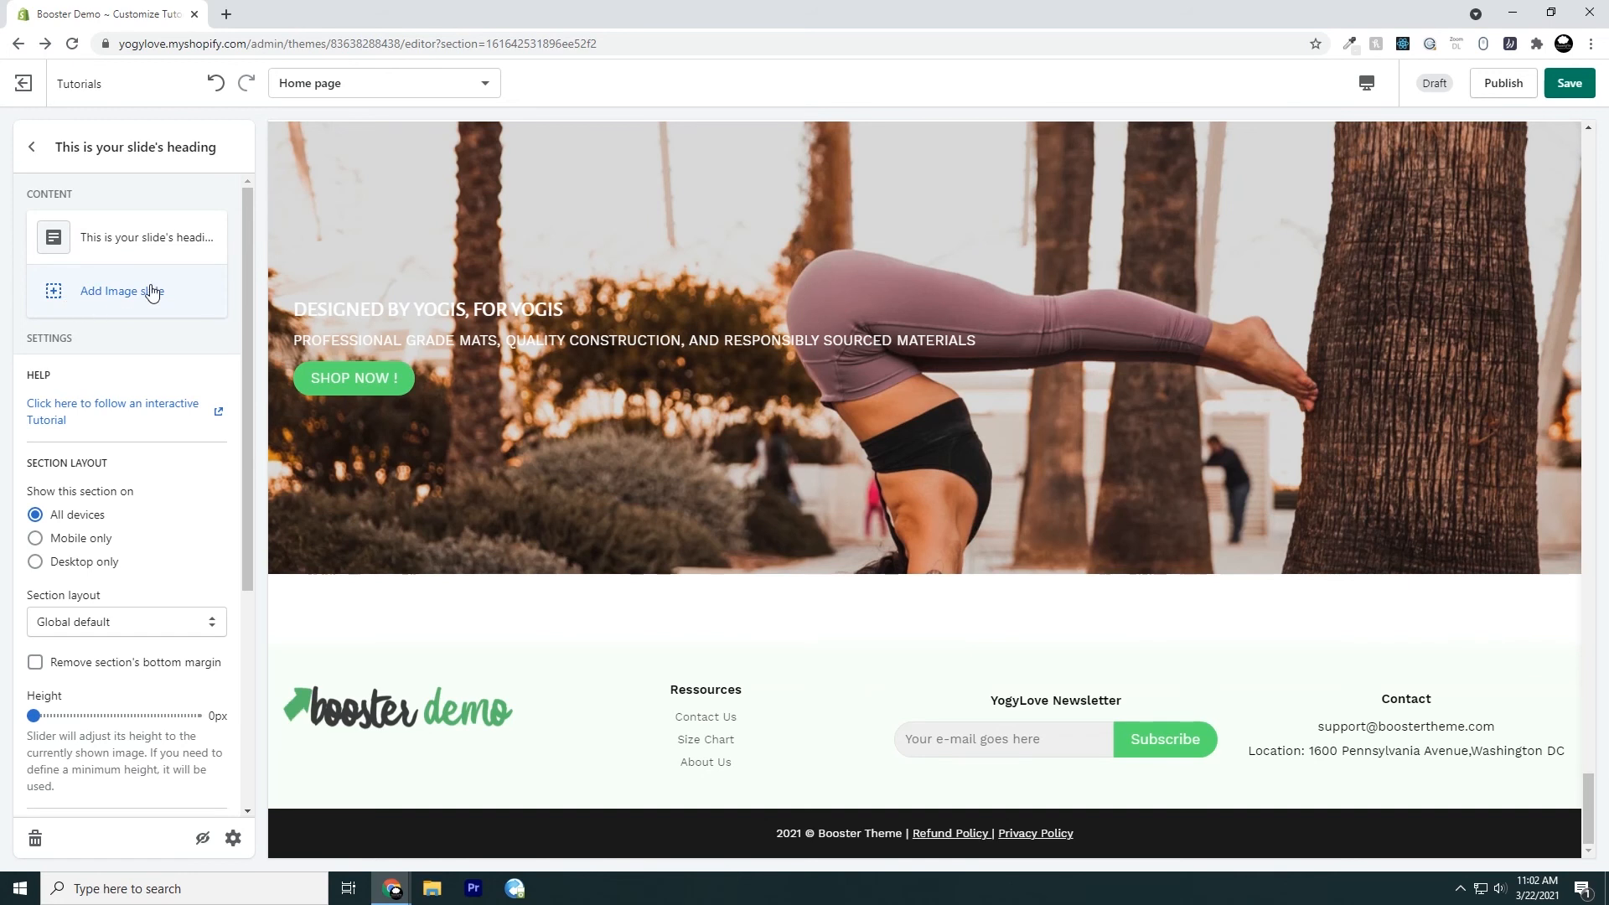
Try adding a second image slide to the adaptive slideshow and remove it
click(134, 305)
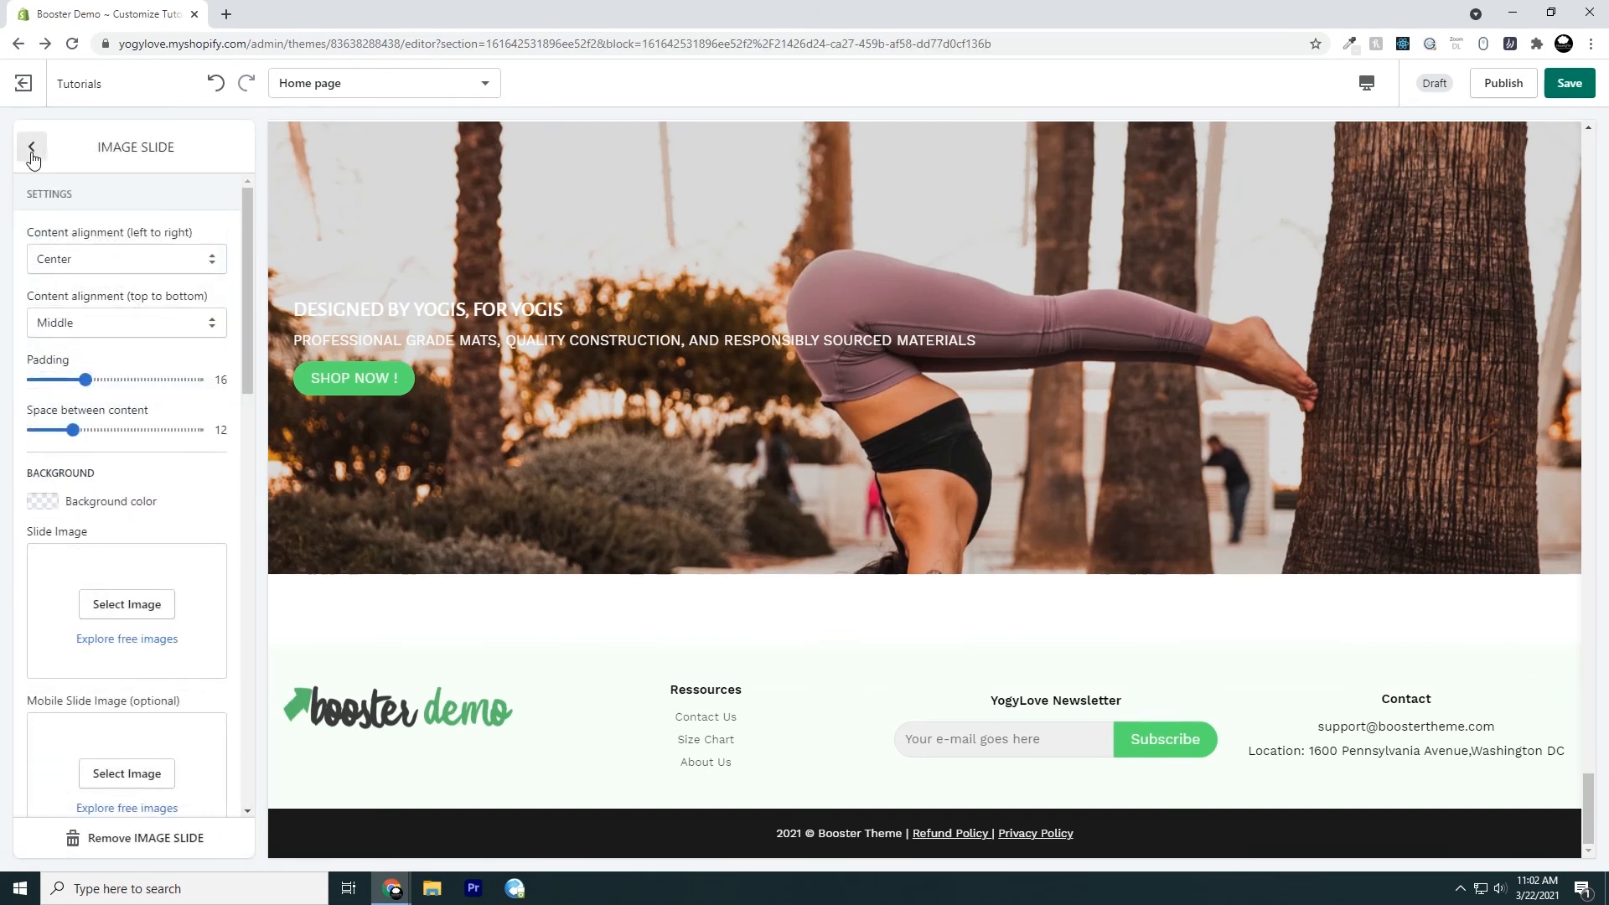
drag(96, 148, 188, 159)
click(154, 168)
click(34, 150)
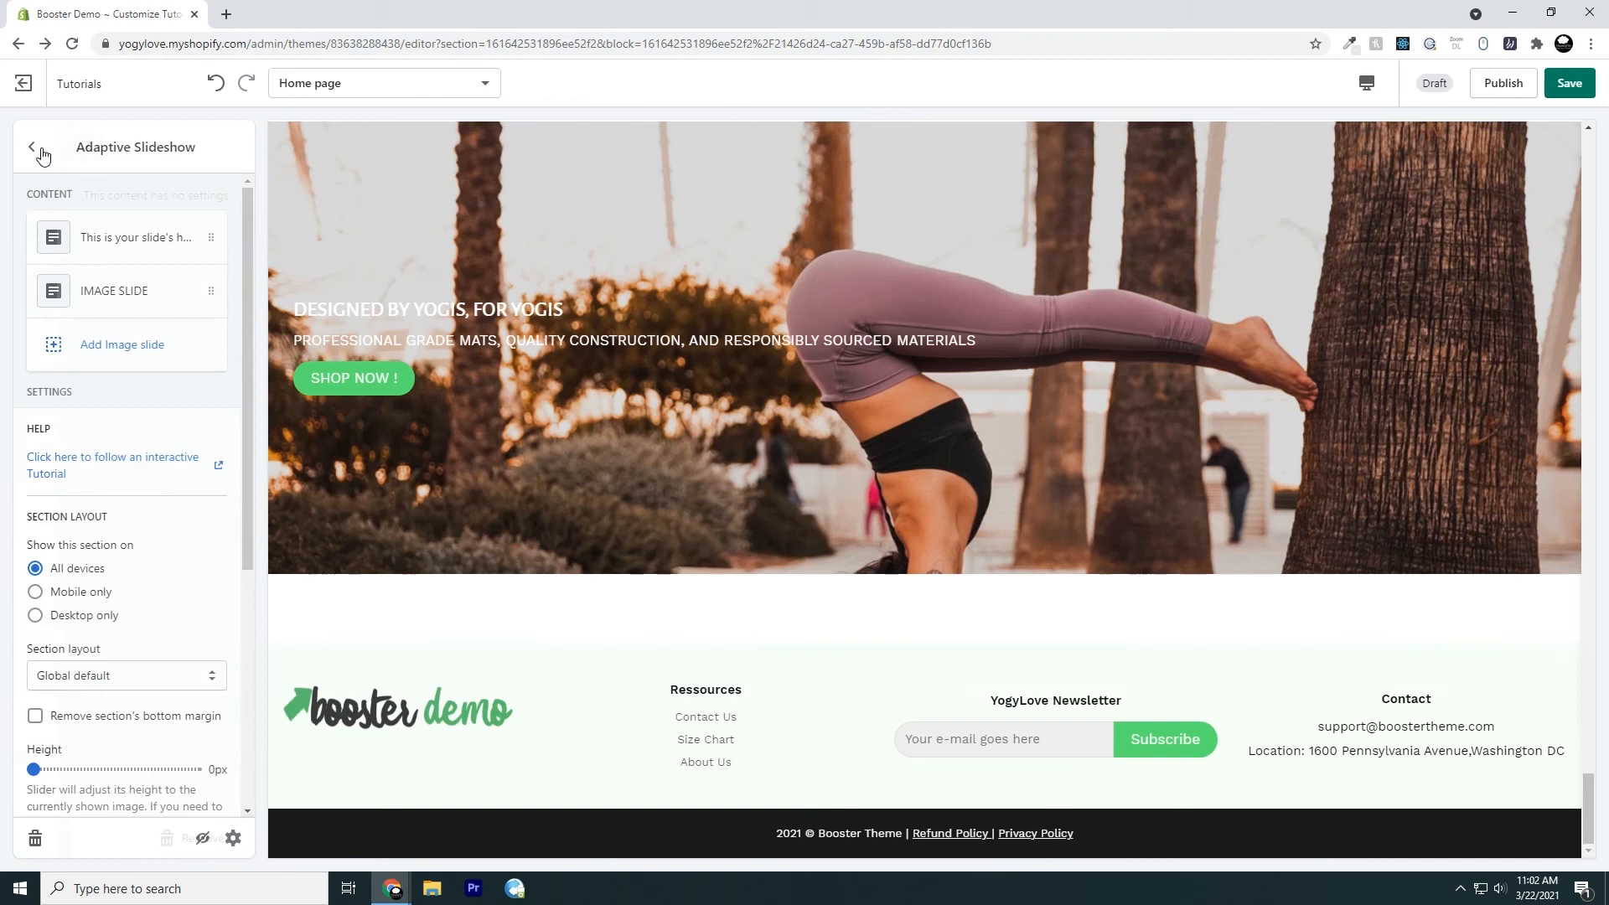
click(156, 299)
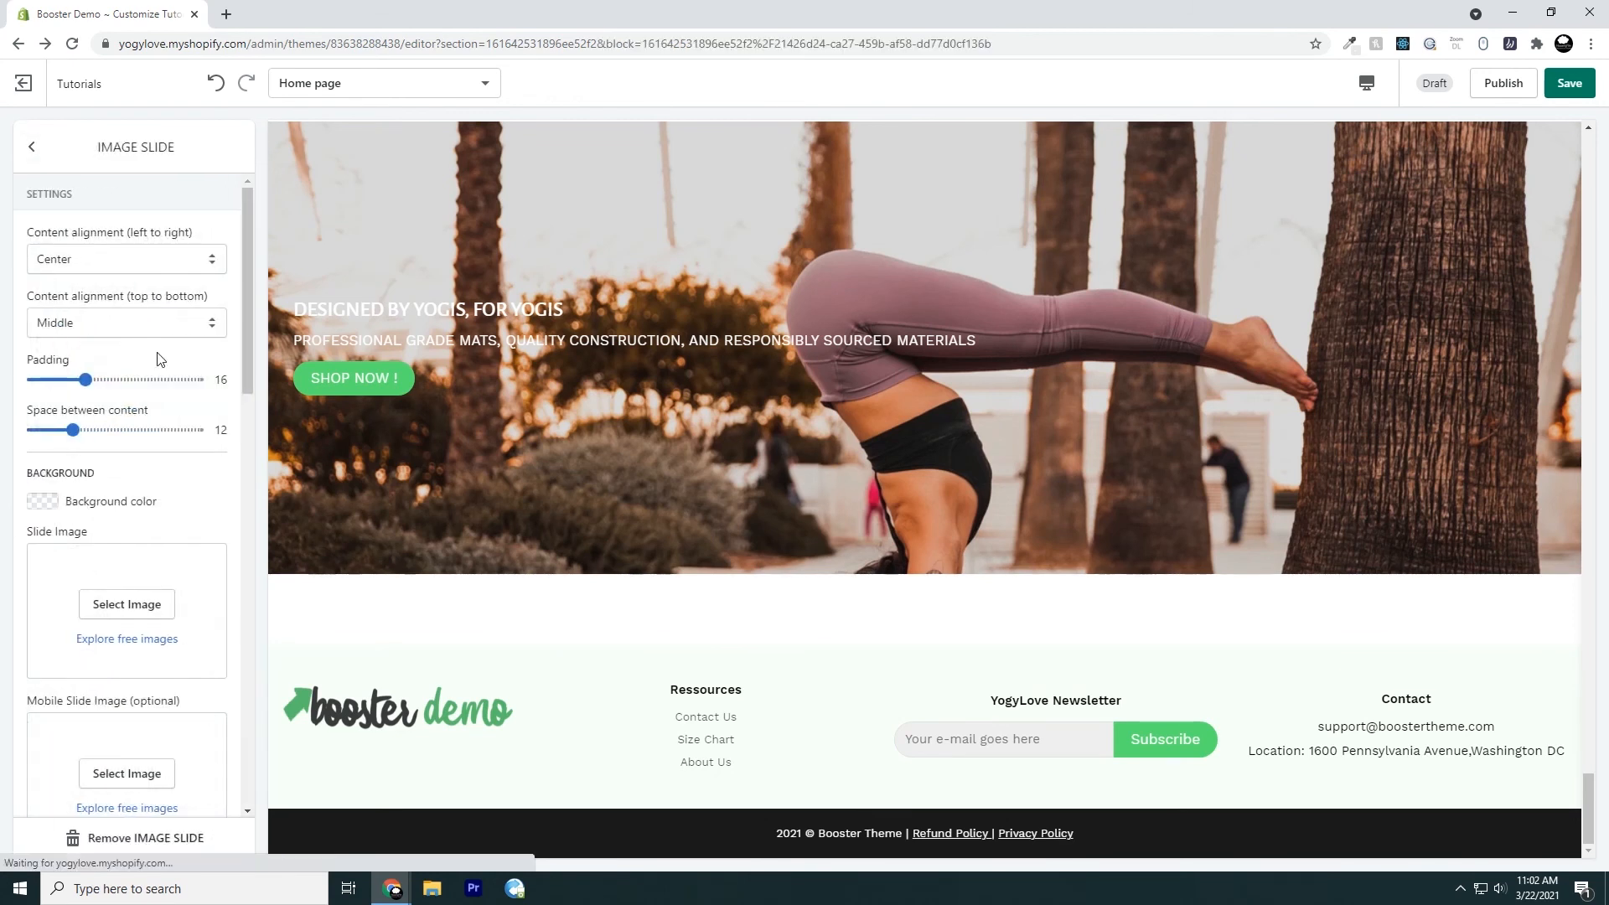
click(115, 836)
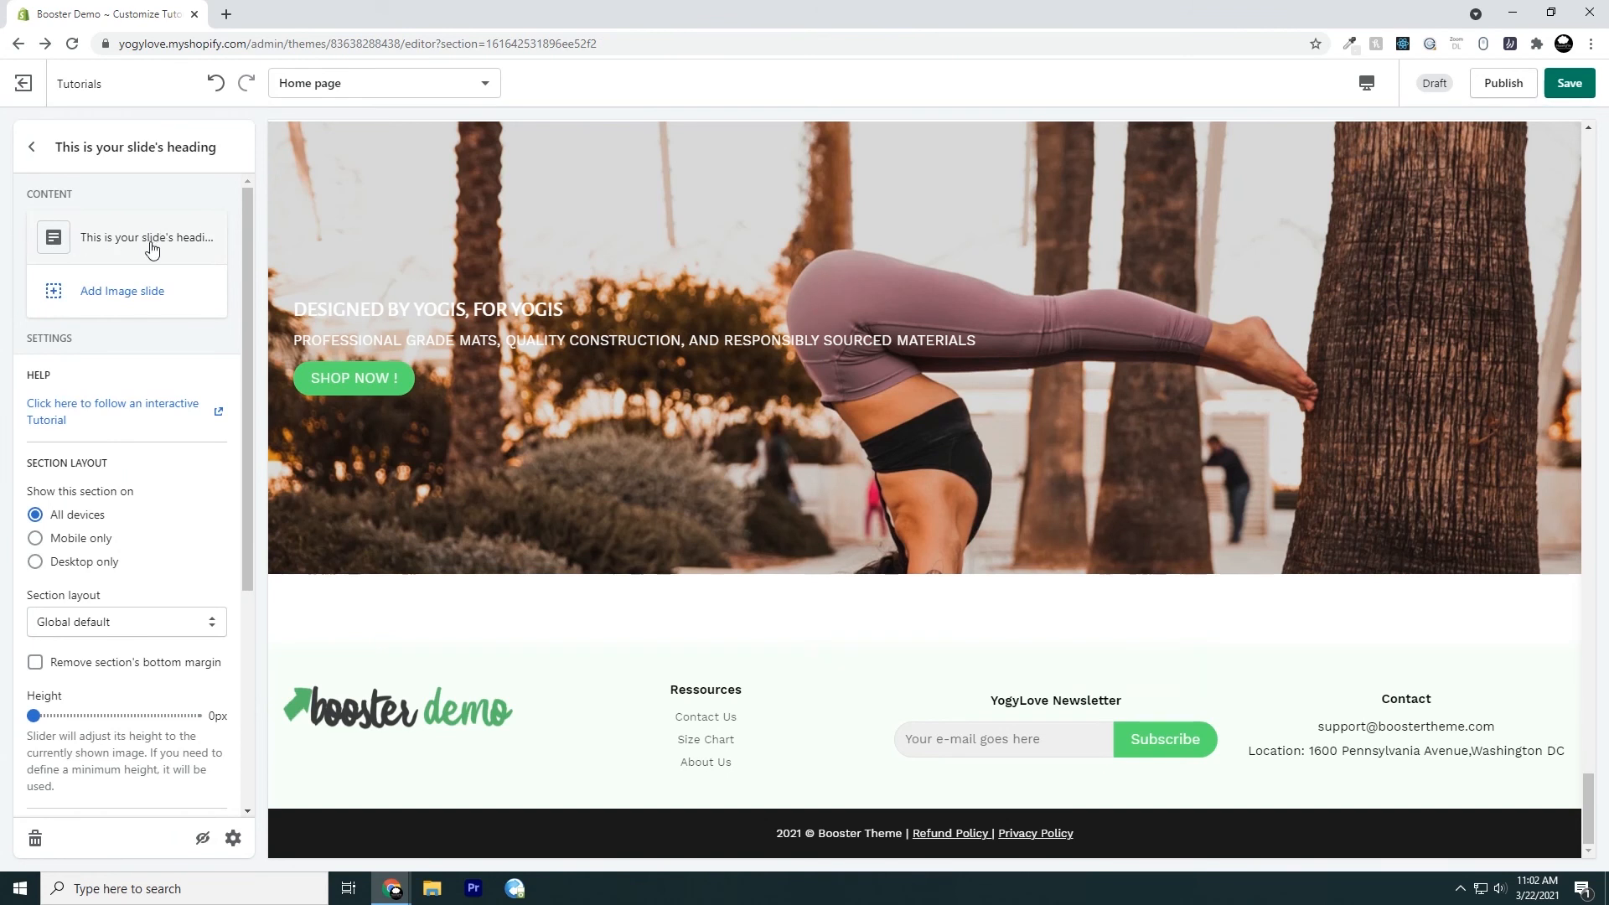
Set the remaining slide's image to the library photo of the woman in a yoga pose on the rocks
click(116, 246)
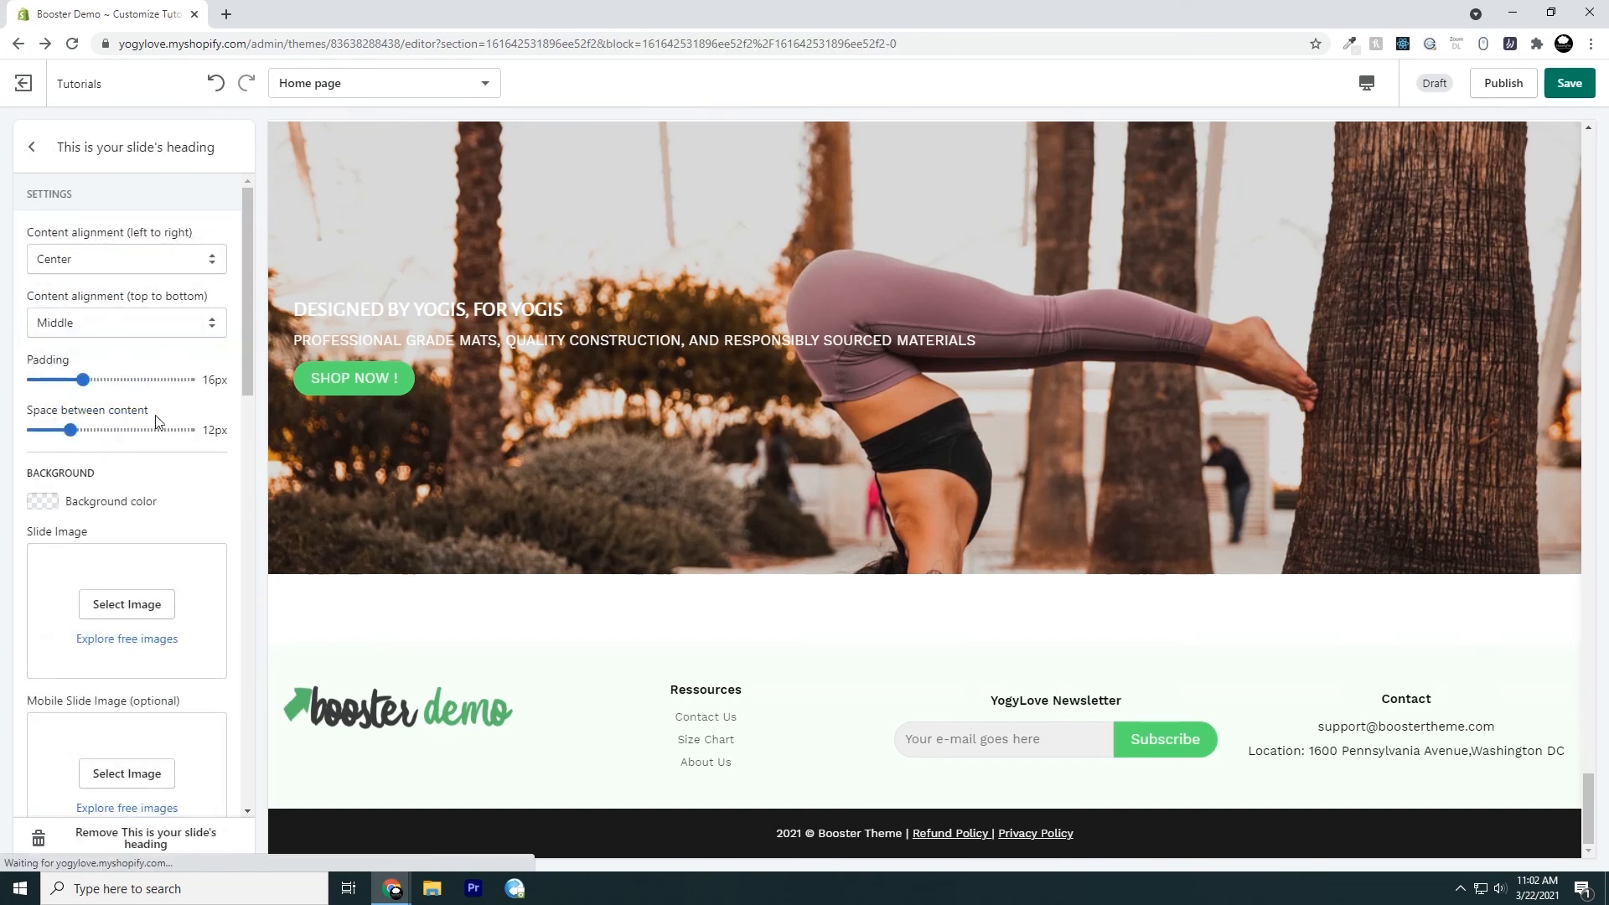
click(111, 612)
scroll(99, 651, down, 5)
scroll(99, 651, down, 3)
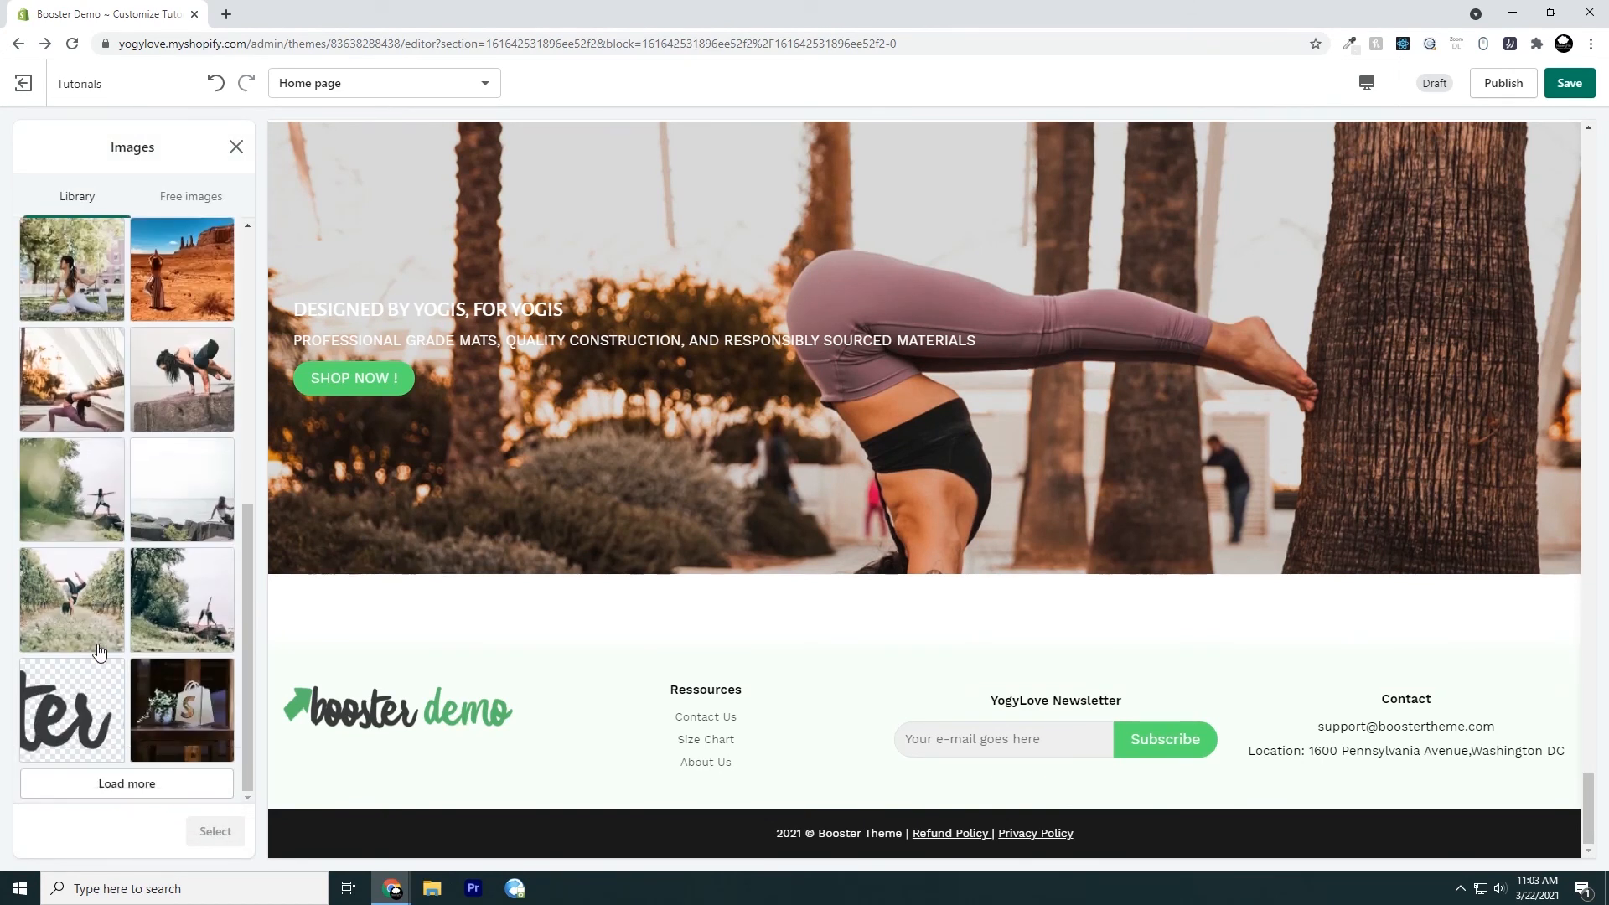
click(73, 493)
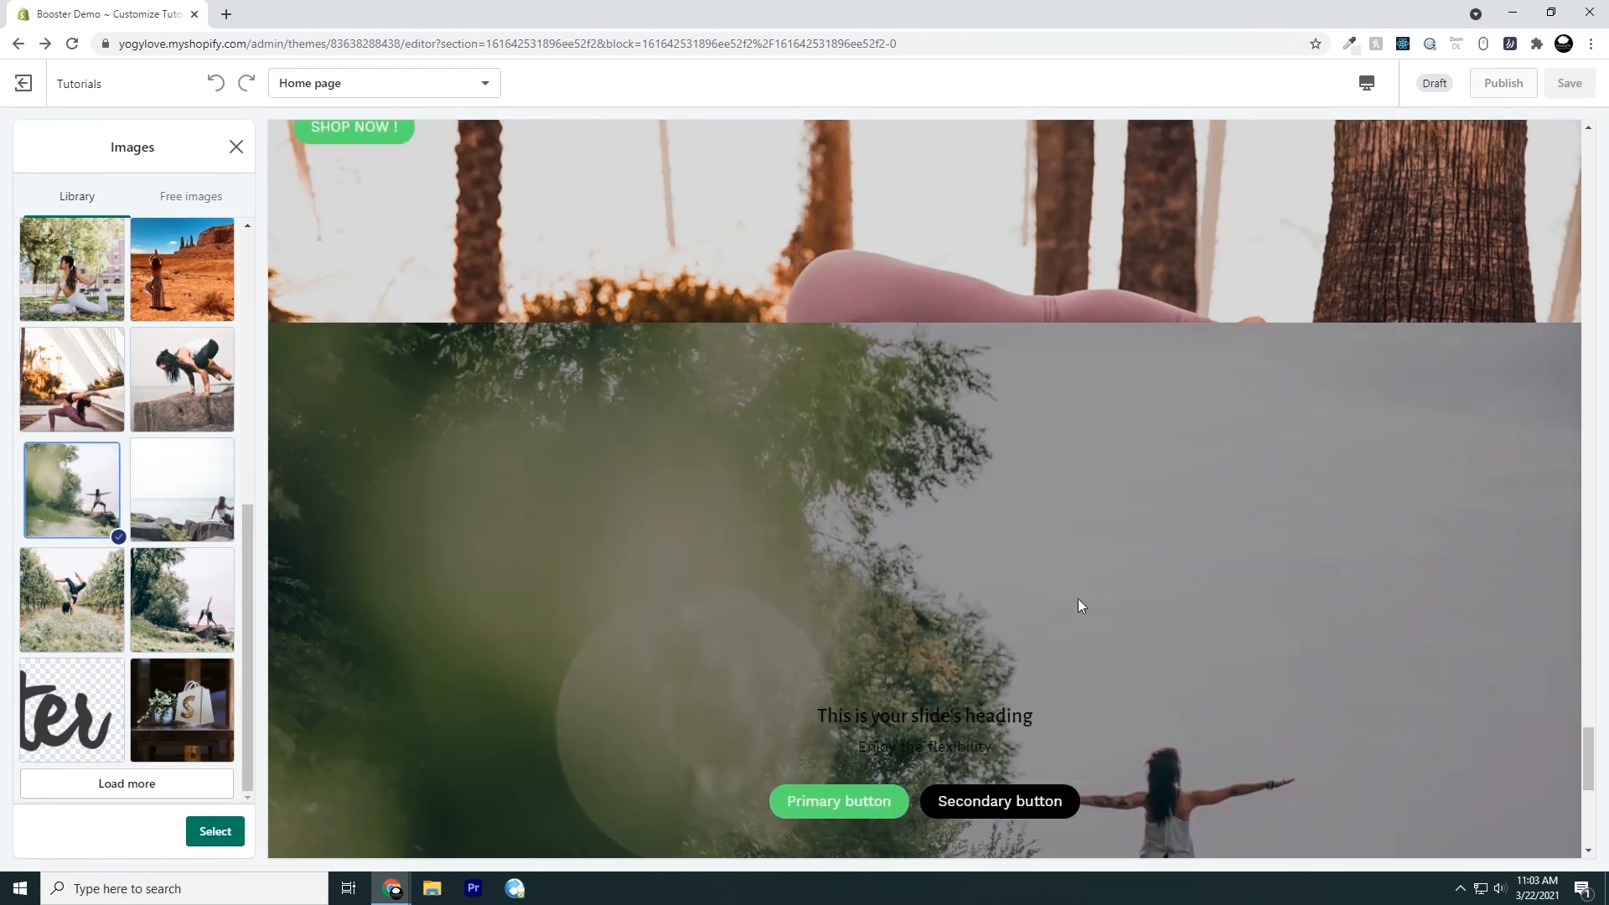
scroll(1077, 600, down, 3)
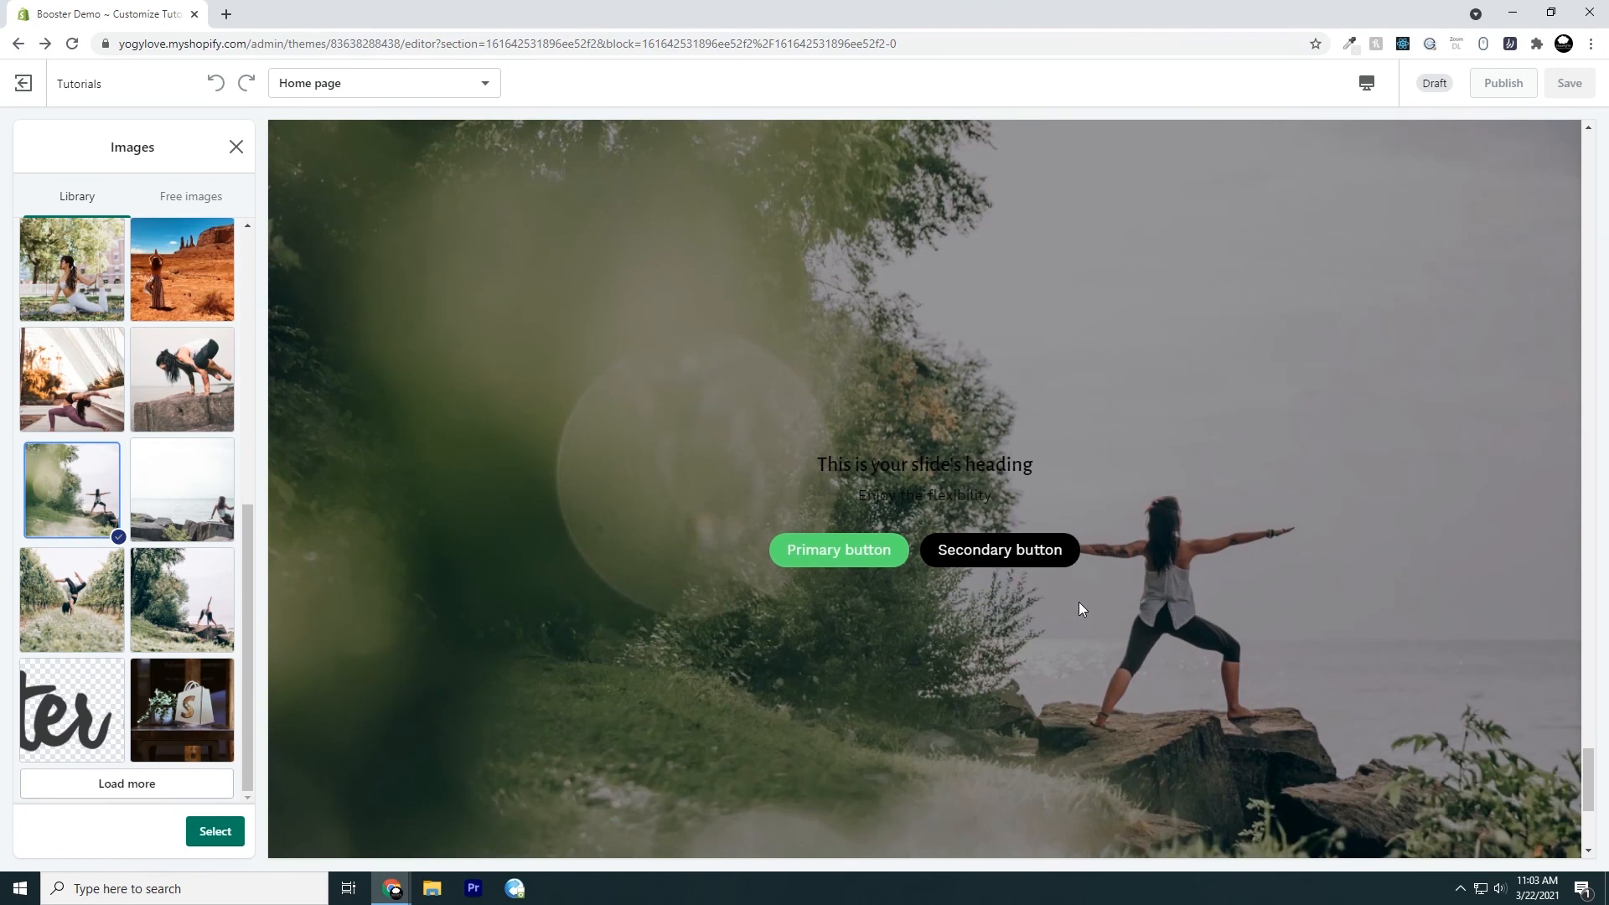
click(213, 831)
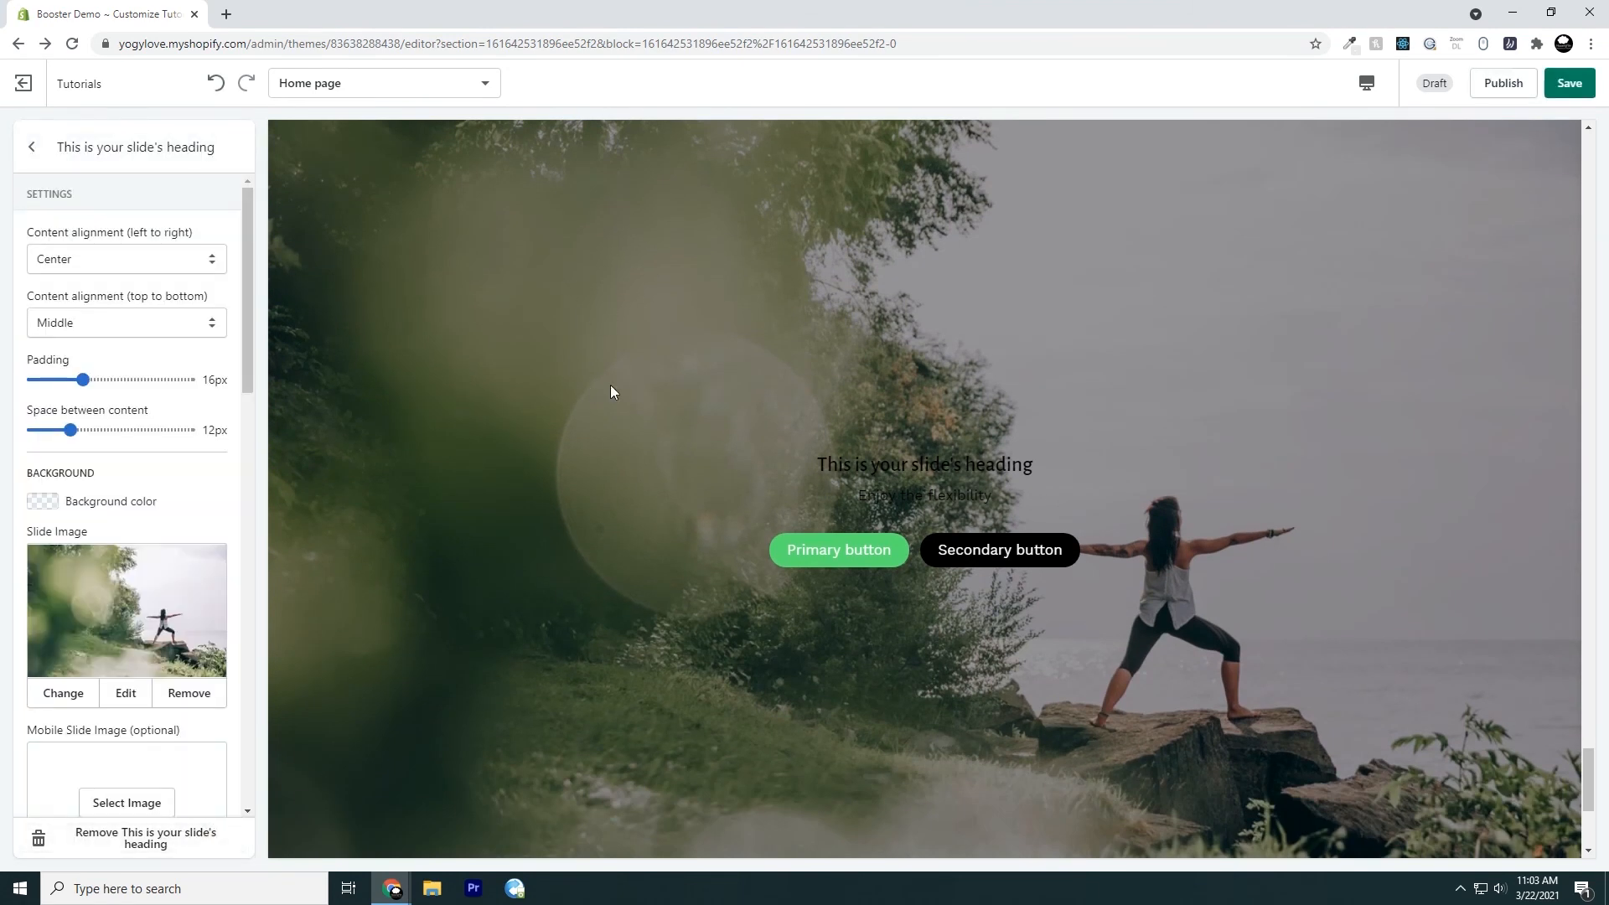
Examine the adaptive slide's image from its upper to its lower edge in the page preview
scroll(615, 605, up, 3)
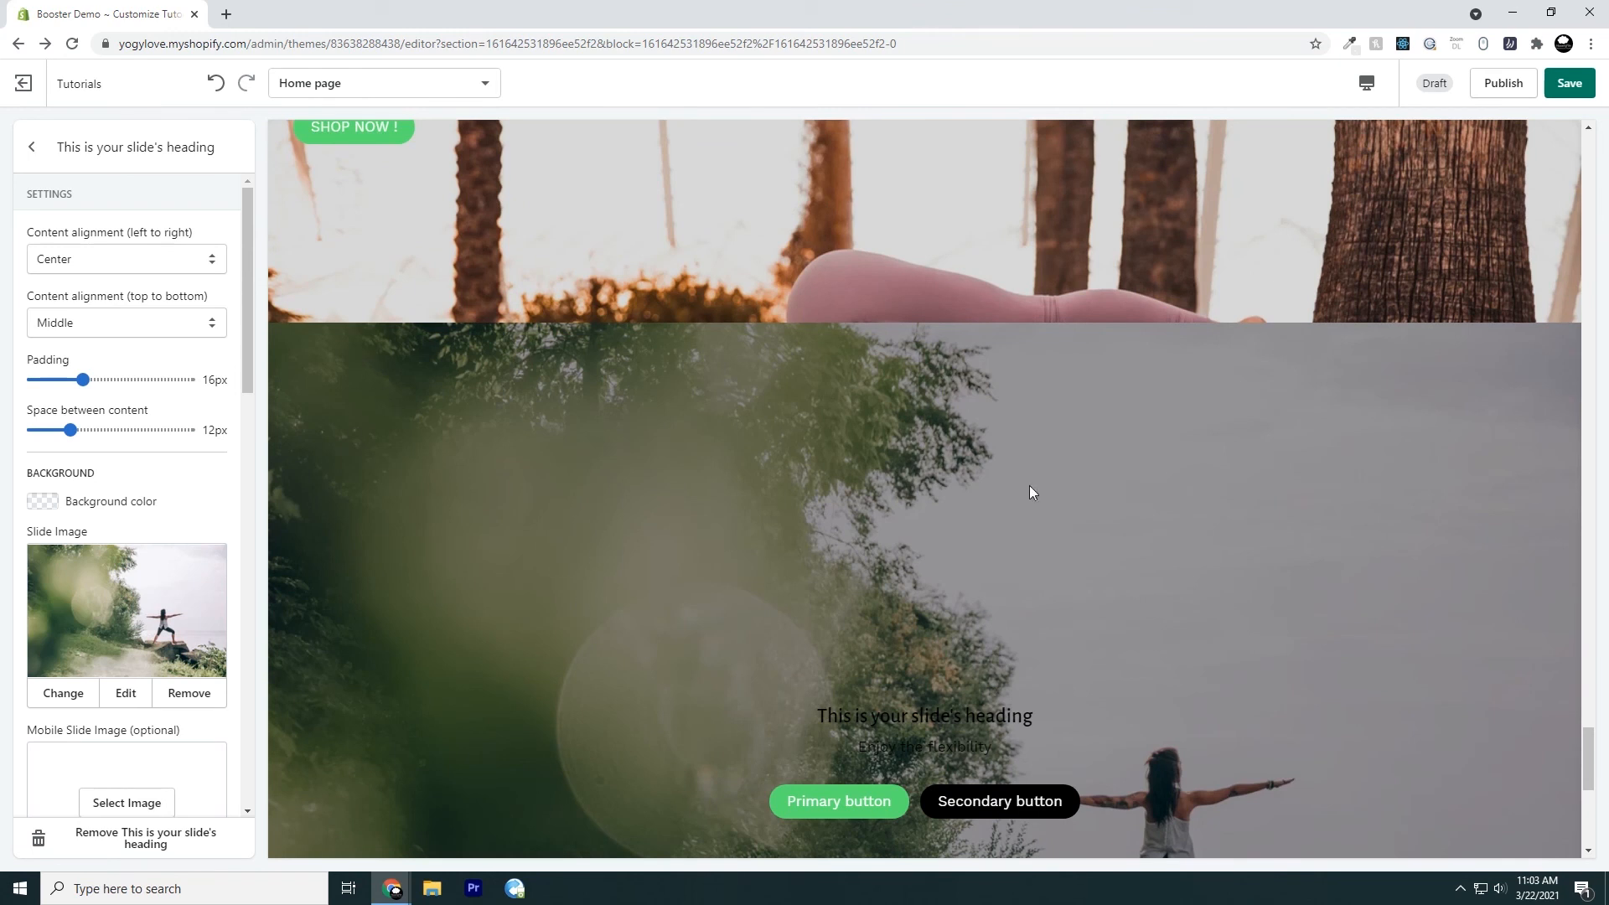
scroll(1404, 541, down, 2)
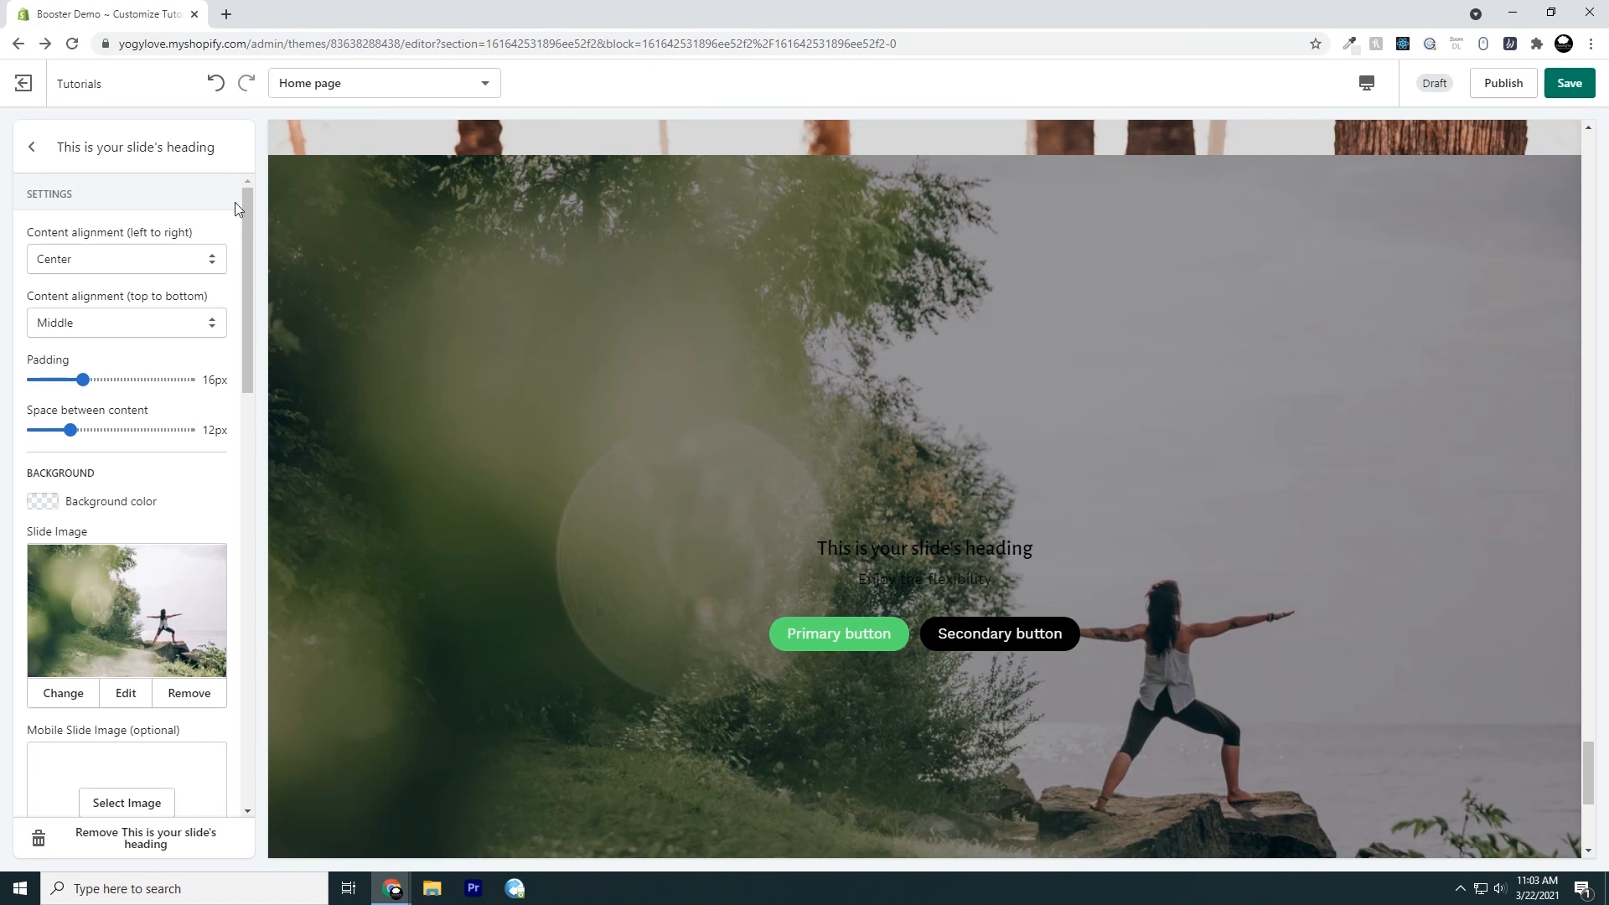
scroll(1382, 427, down, 4)
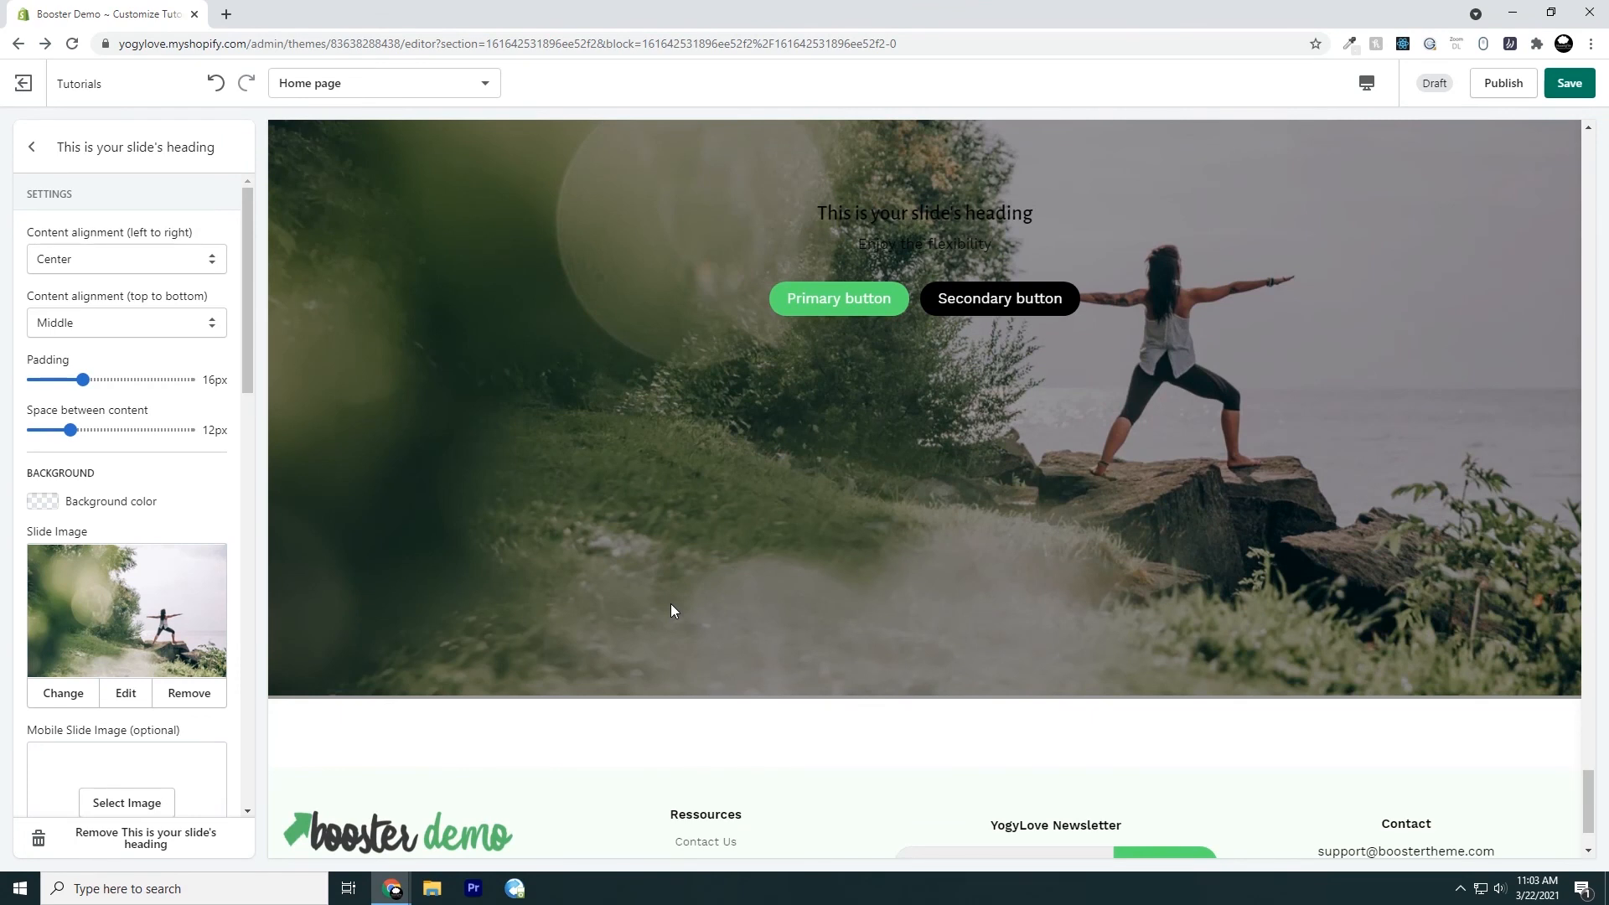
scroll(788, 545, up, 3)
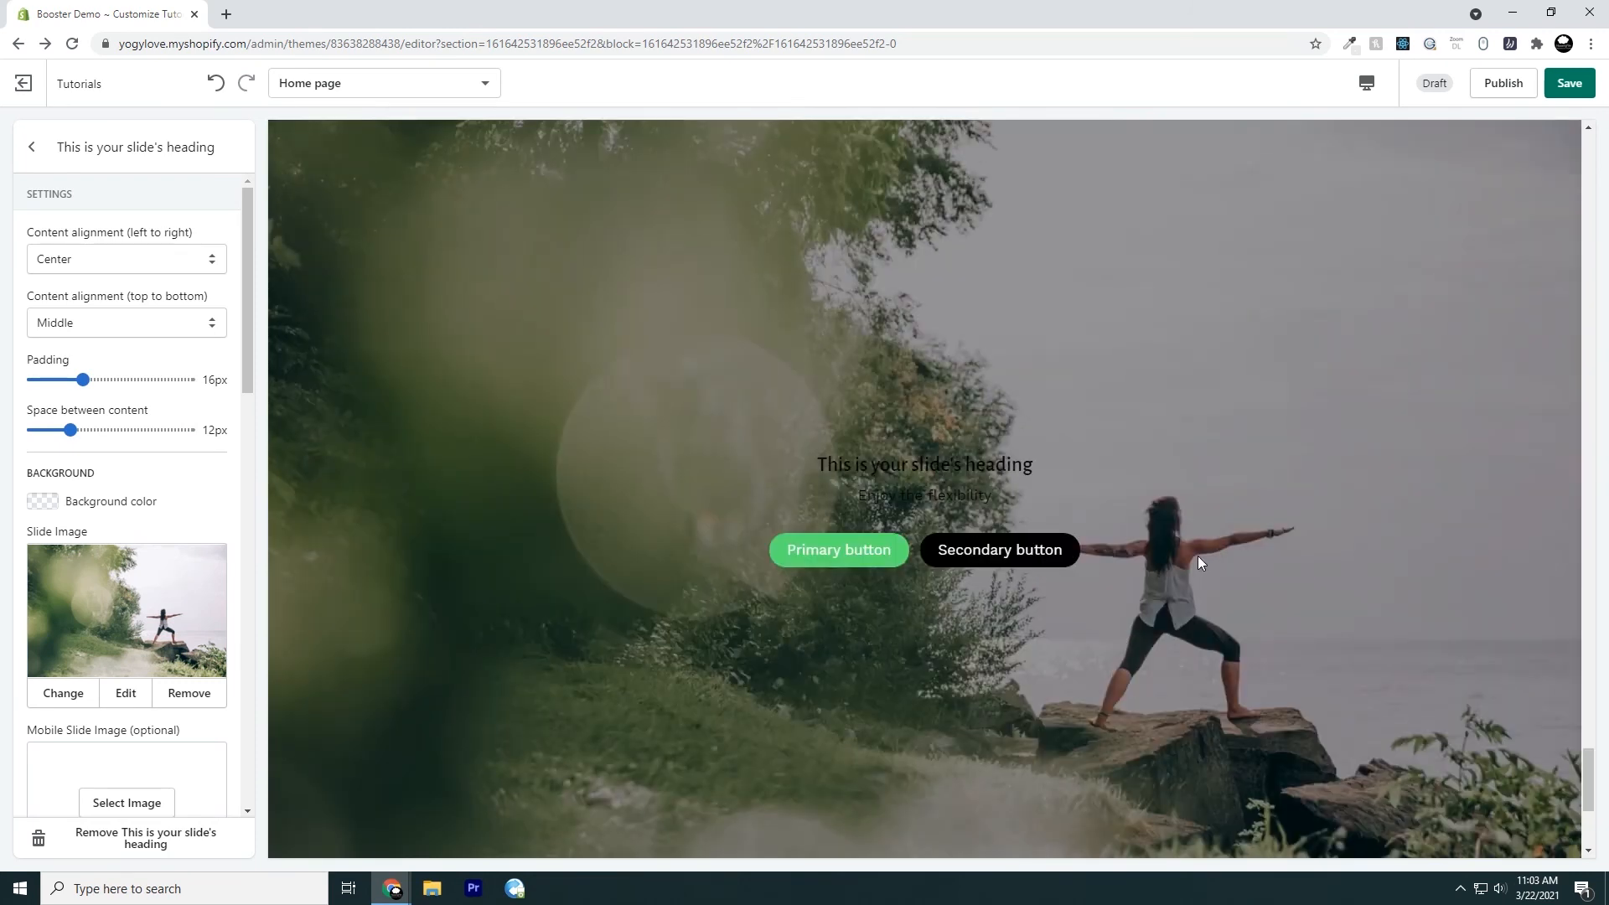
scroll(1089, 586, up, 2)
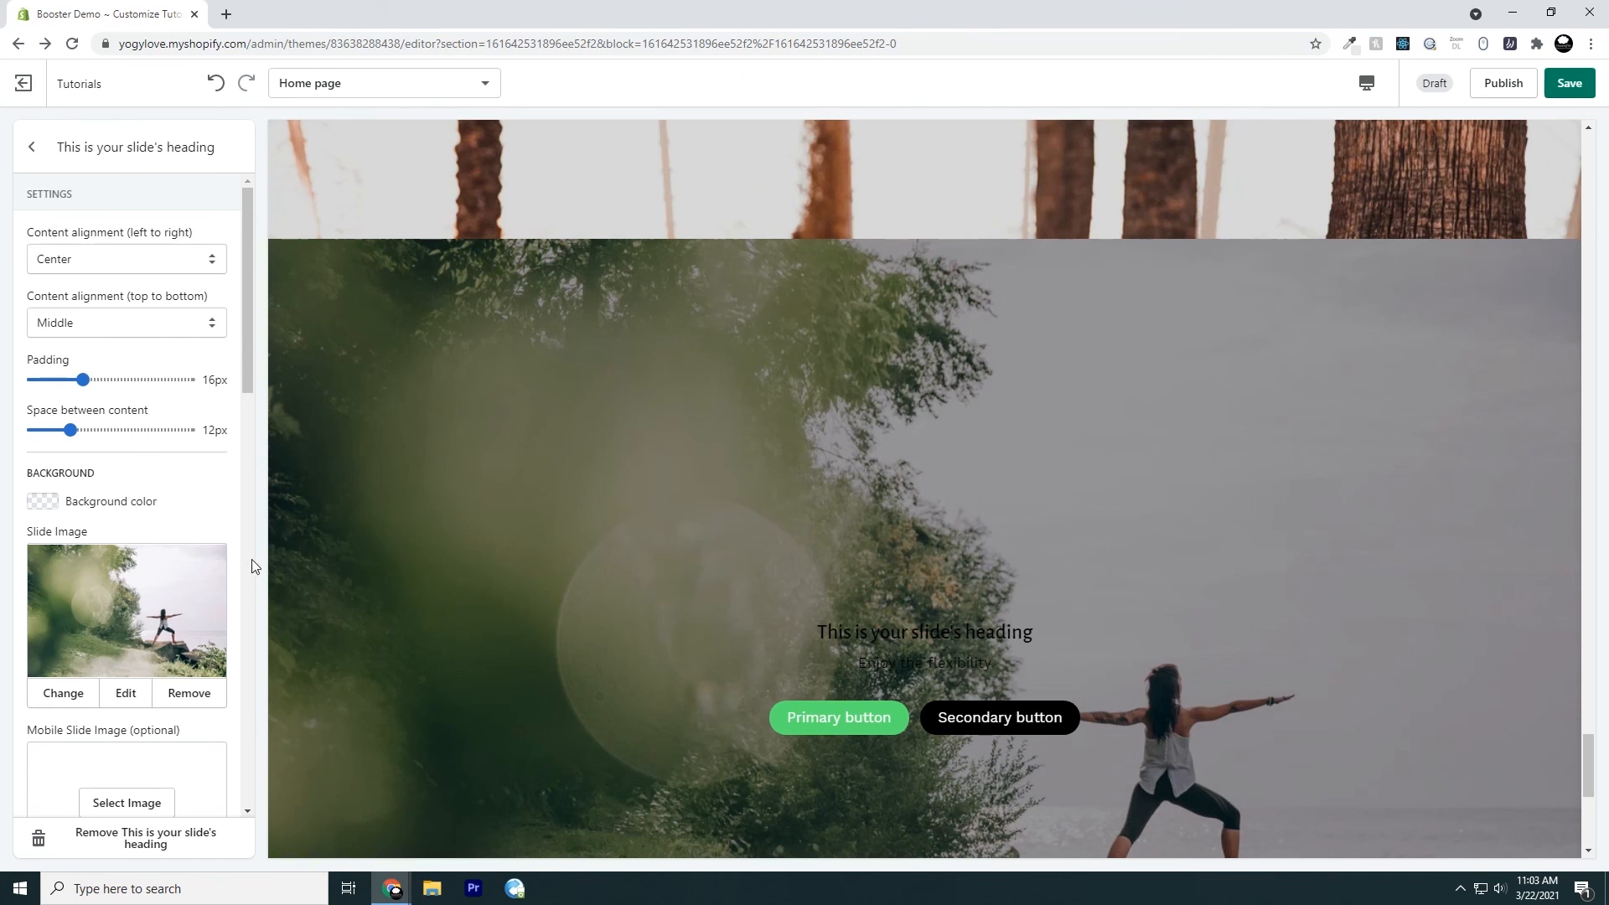
Check the slide's horizontal and vertical content alignment options and set its padding to 3px
click(107, 258)
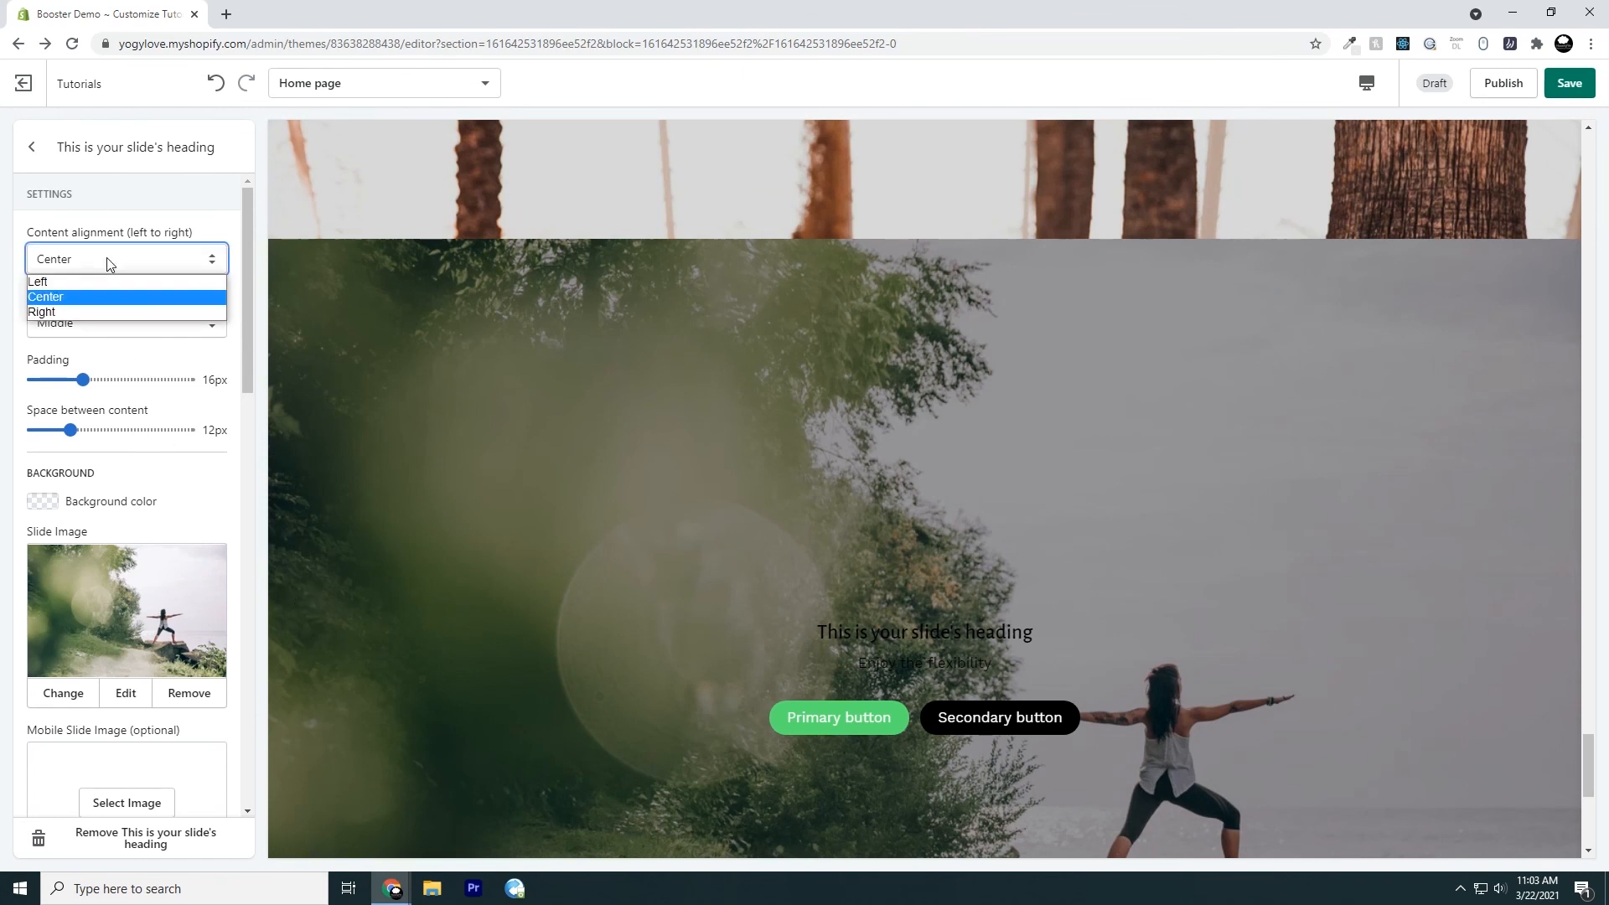
click(108, 258)
click(119, 325)
click(124, 320)
drag(82, 380, 43, 380)
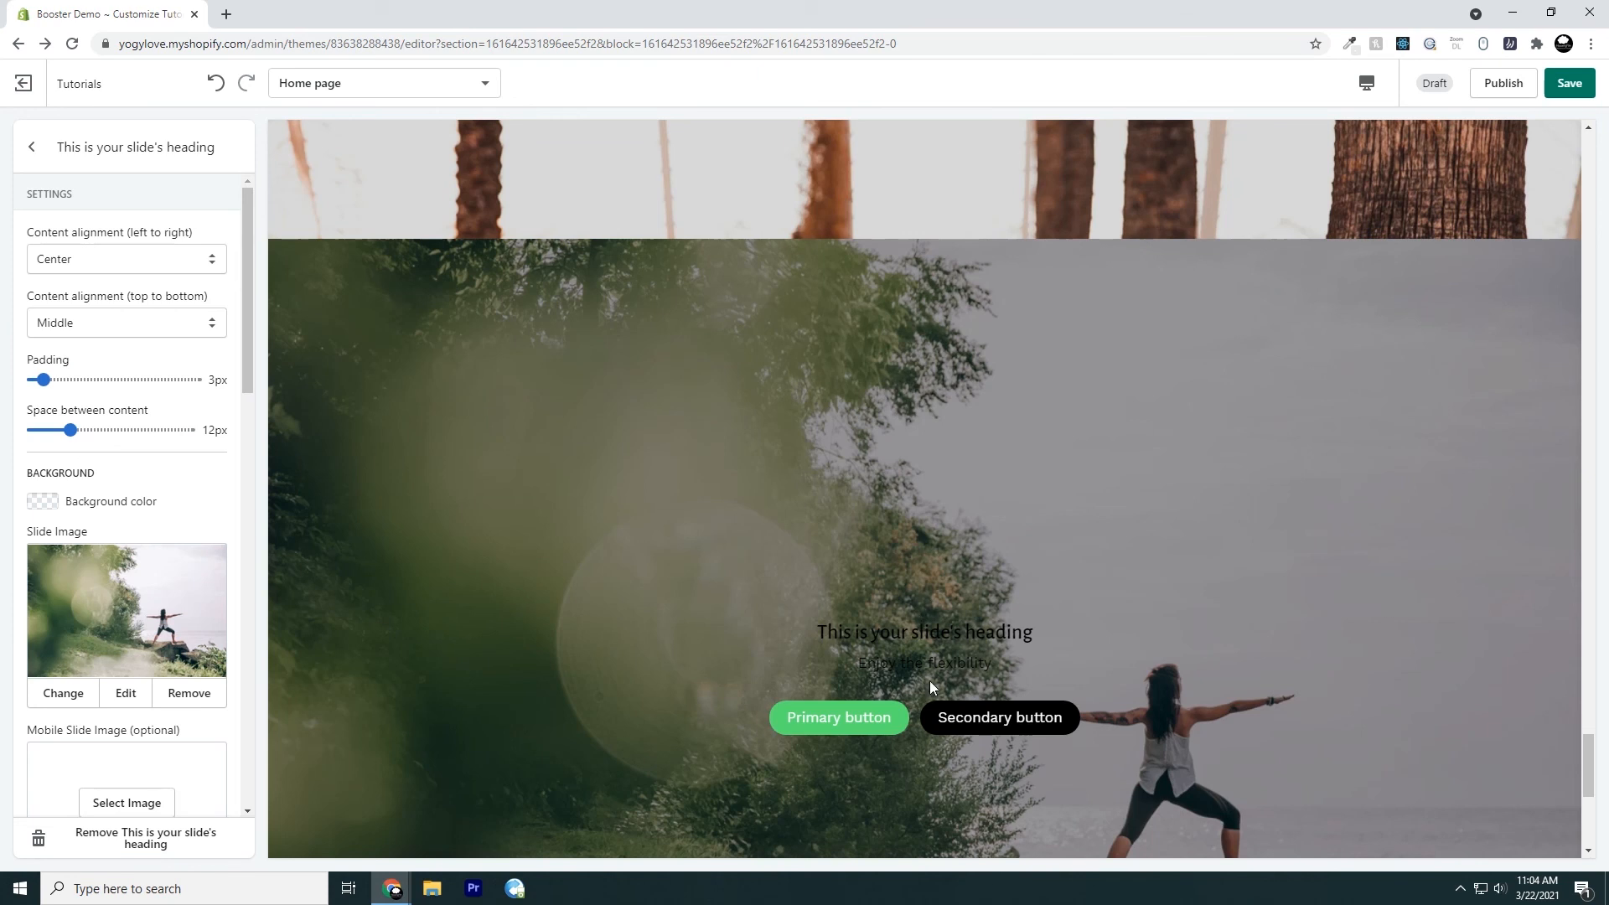
Examine the slide's mobile image, background image position, overlay and content settings
scroll(96, 503, down, 1)
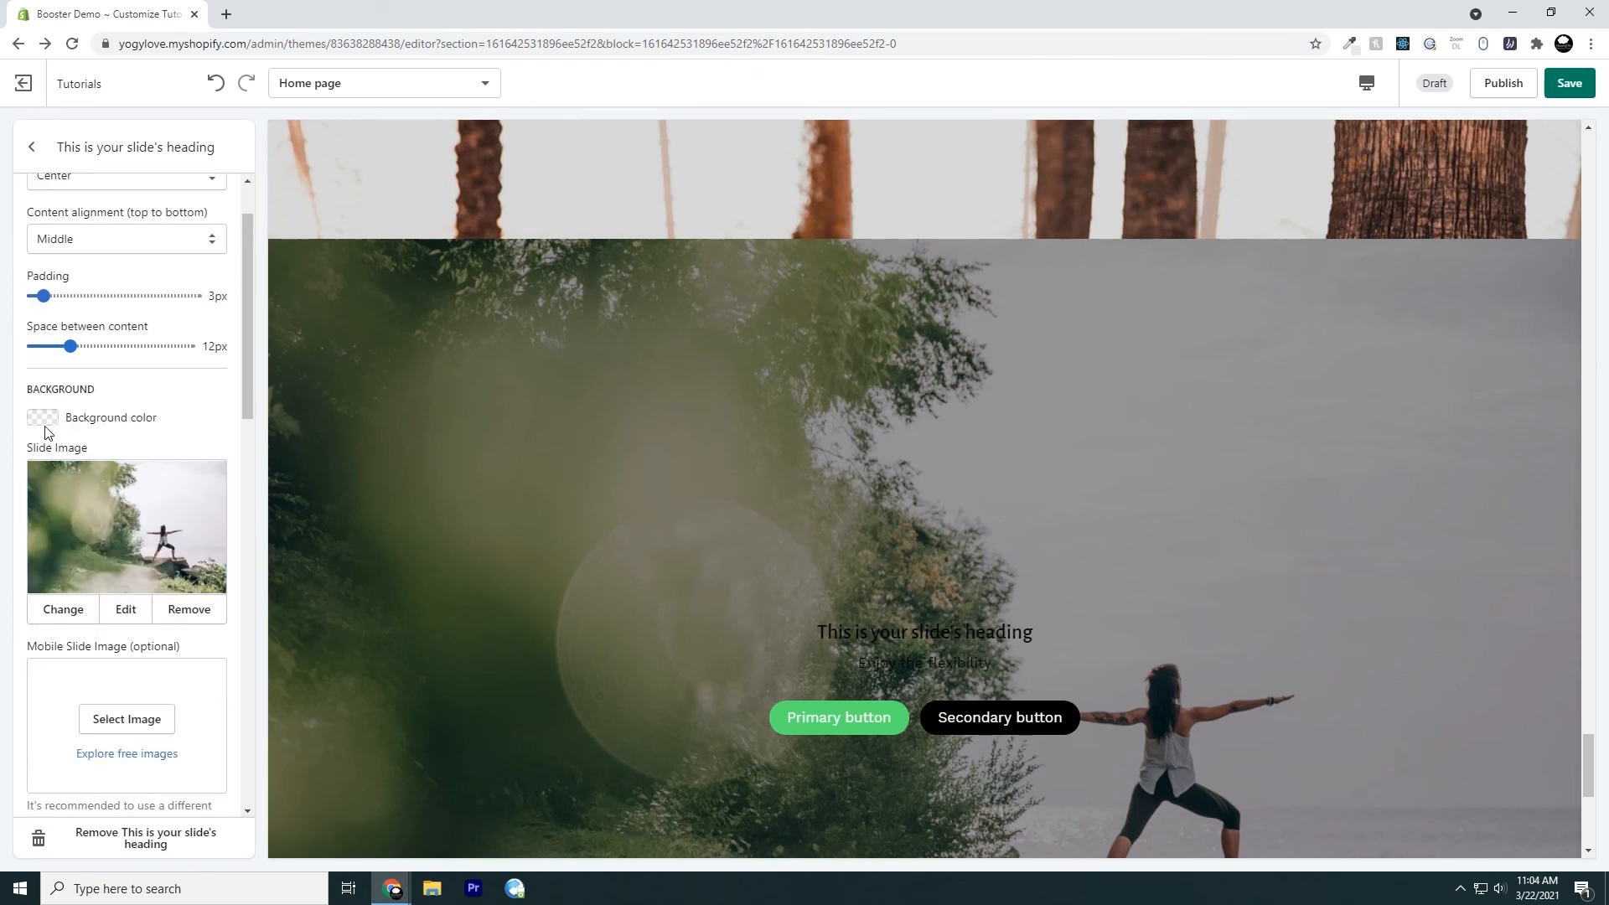
scroll(167, 611, down, 3)
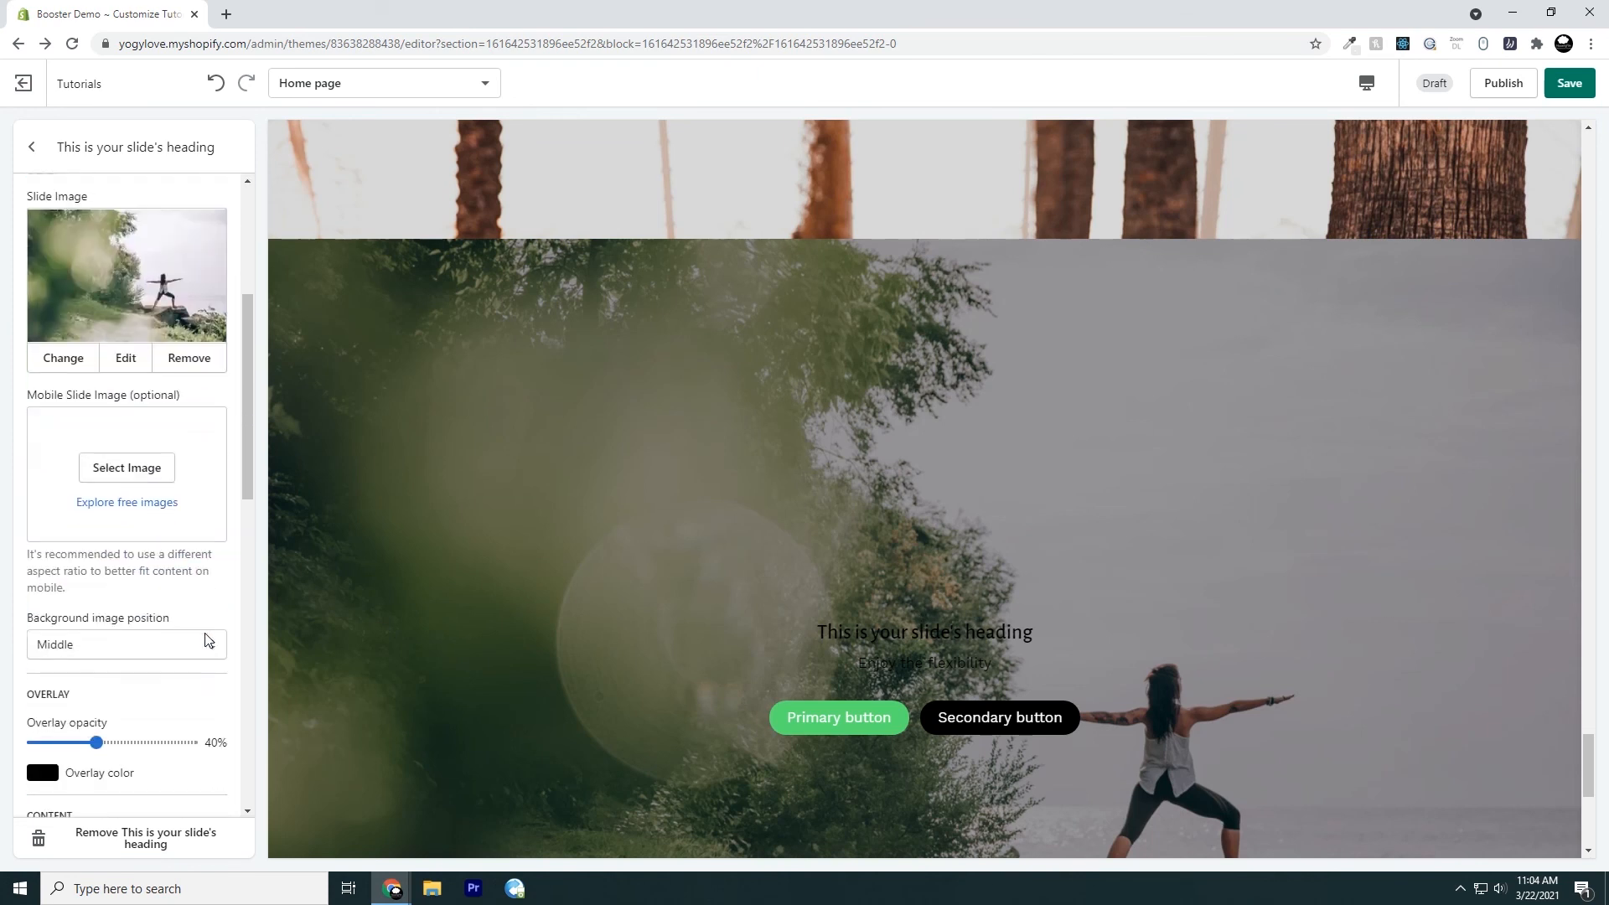
drag(28, 403, 182, 395)
click(13, 467)
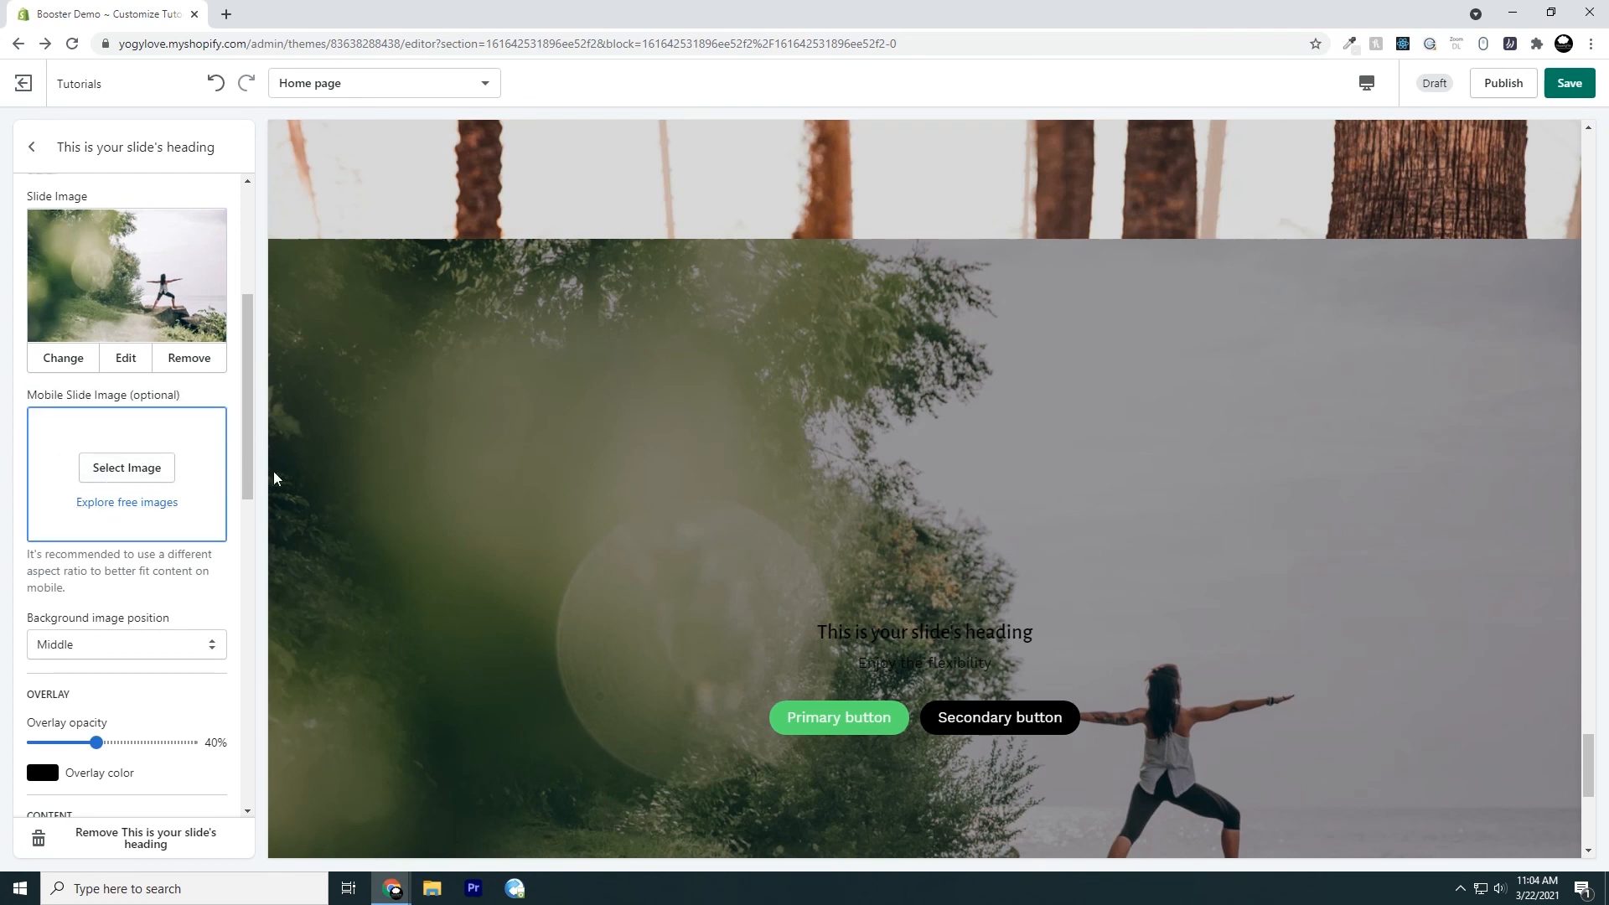
drag(132, 400, 186, 401)
click(11, 482)
scroll(23, 489, down, 3)
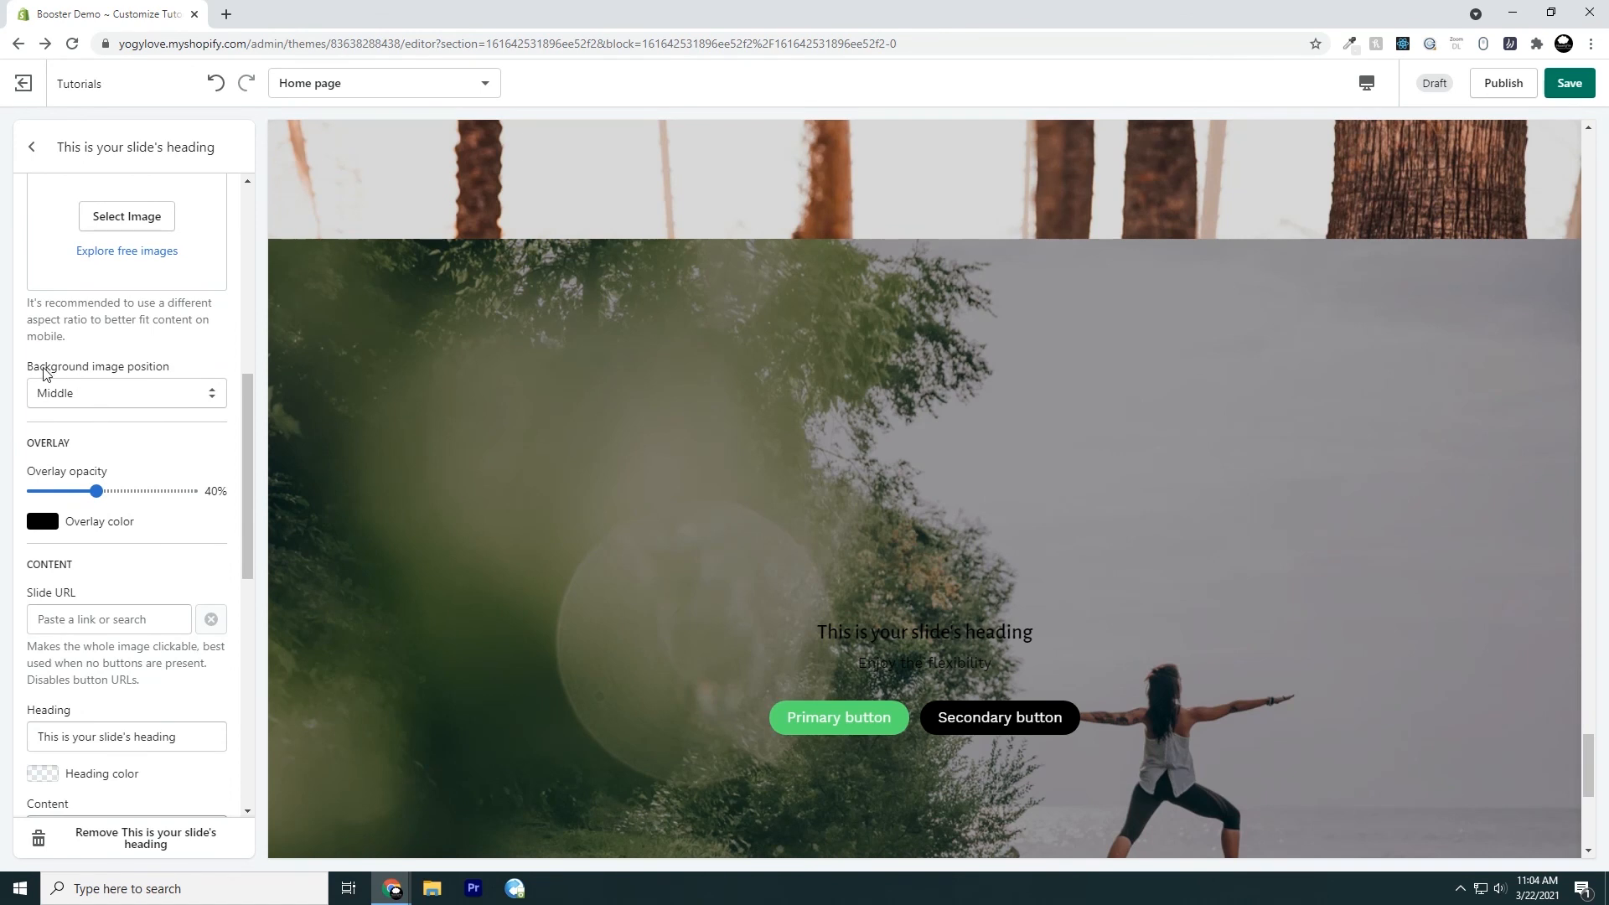
Check the background image position options and set the slide's URL to the Bodybuilding Pants product
click(132, 404)
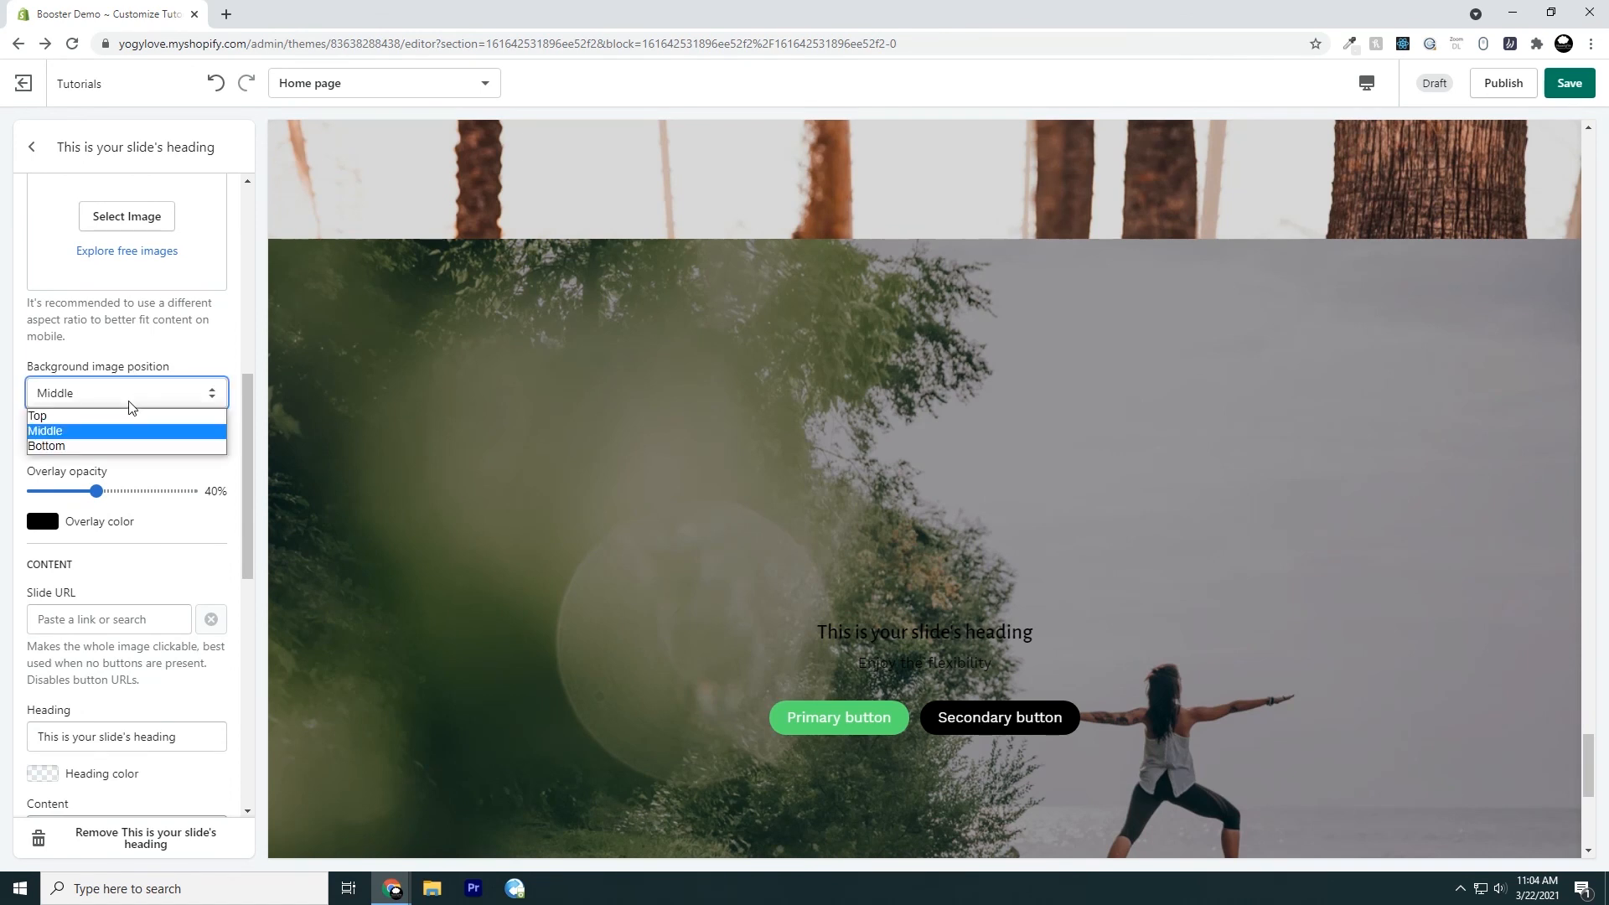
click(16, 418)
scroll(16, 419, down, 1)
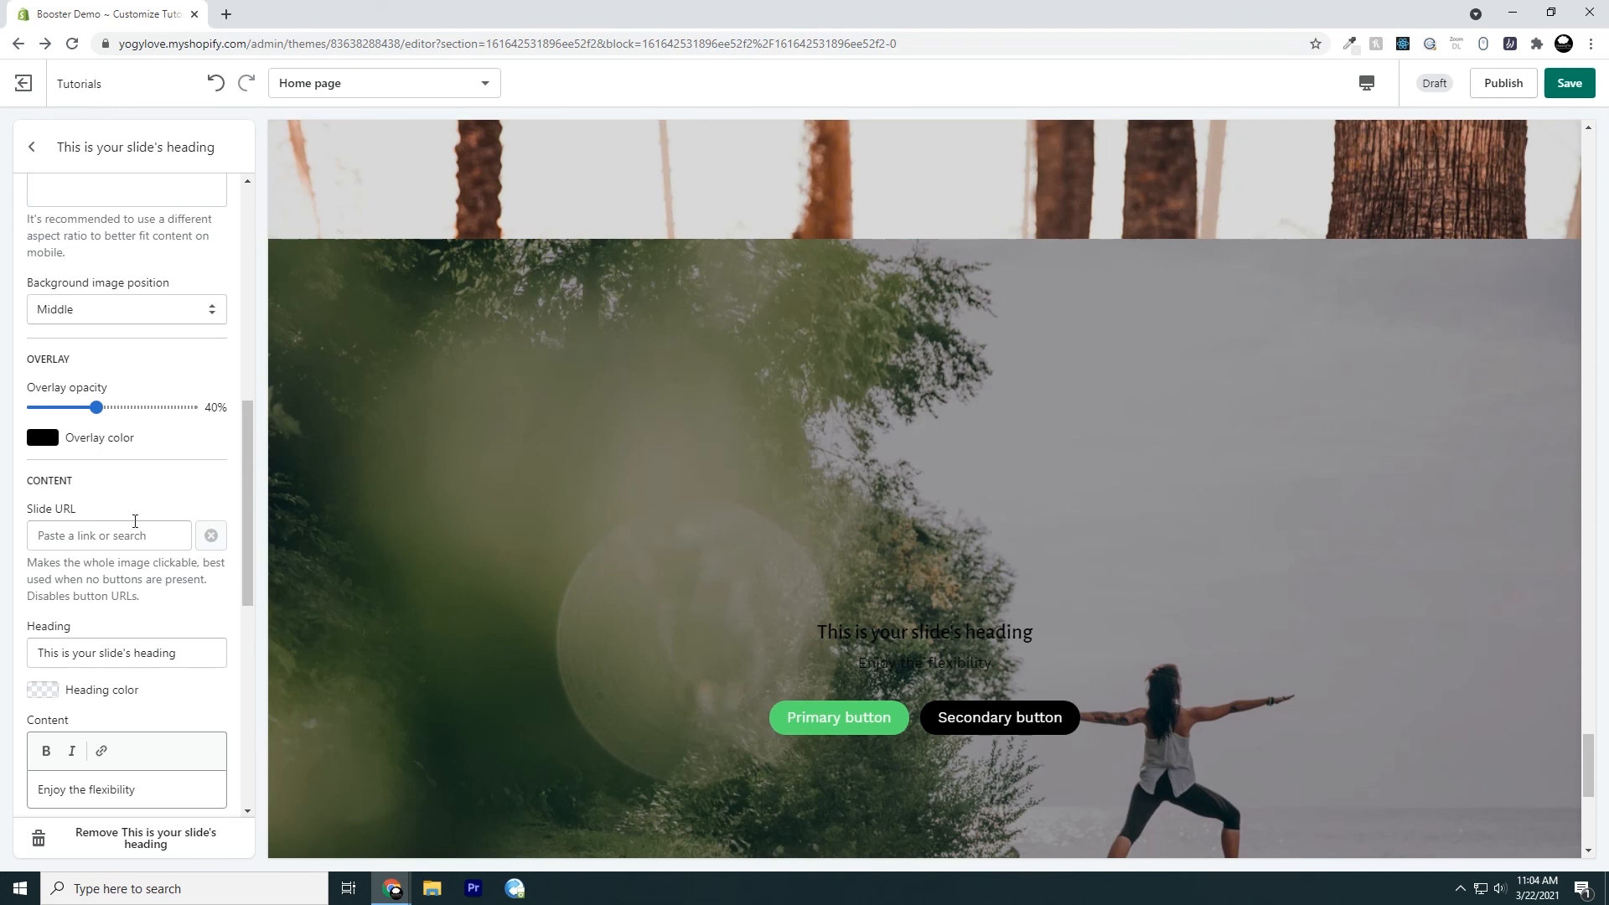
click(119, 535)
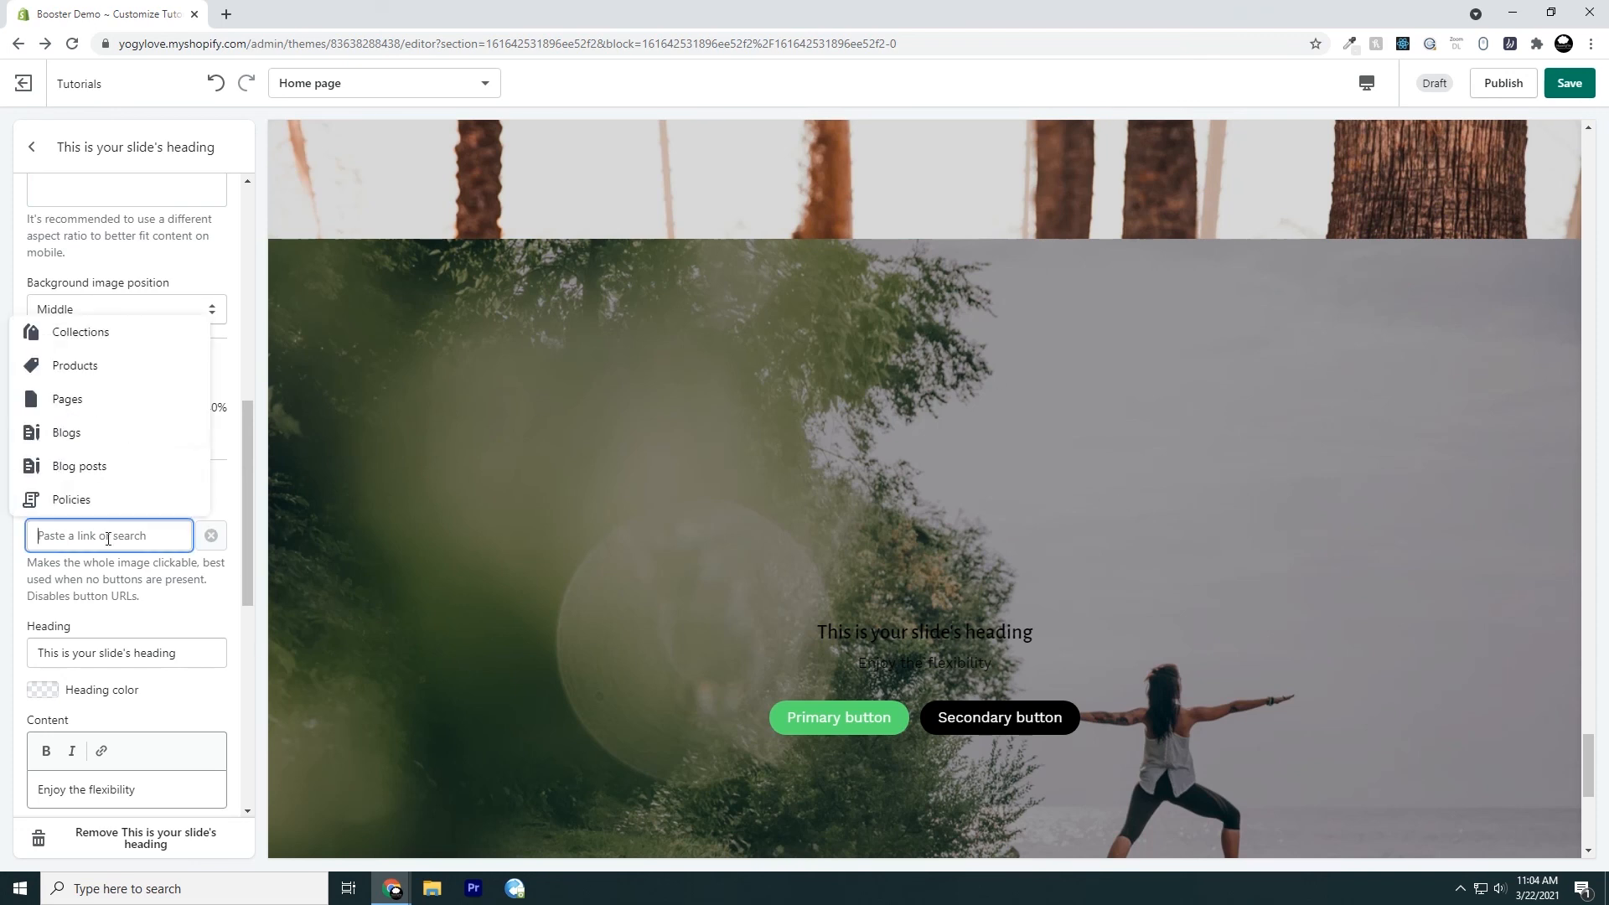
click(119, 382)
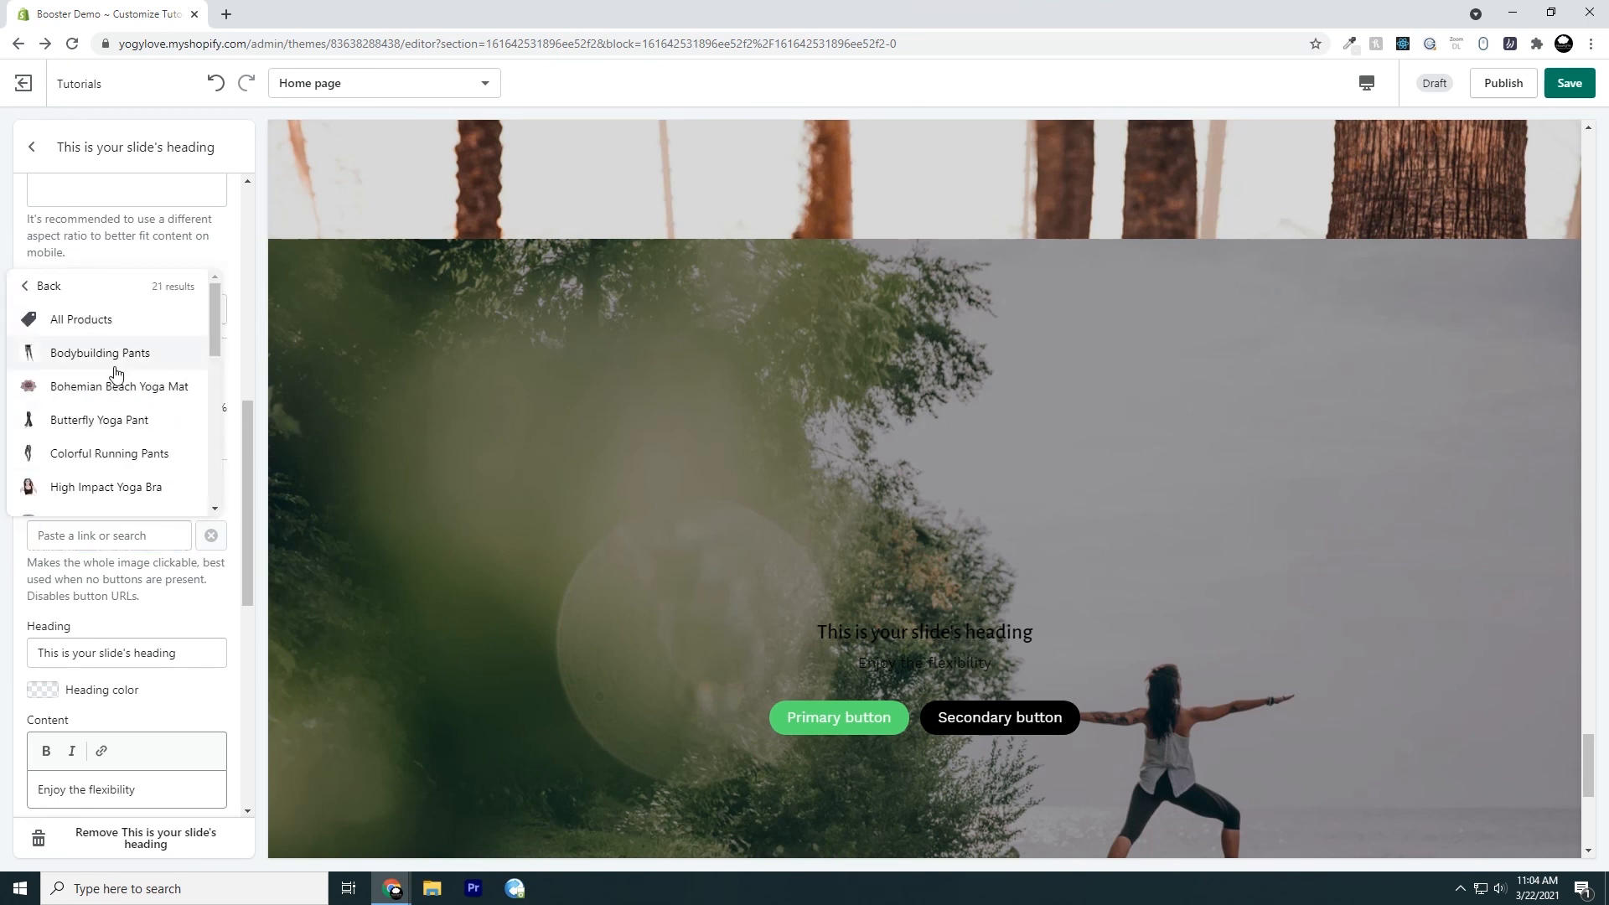
click(115, 365)
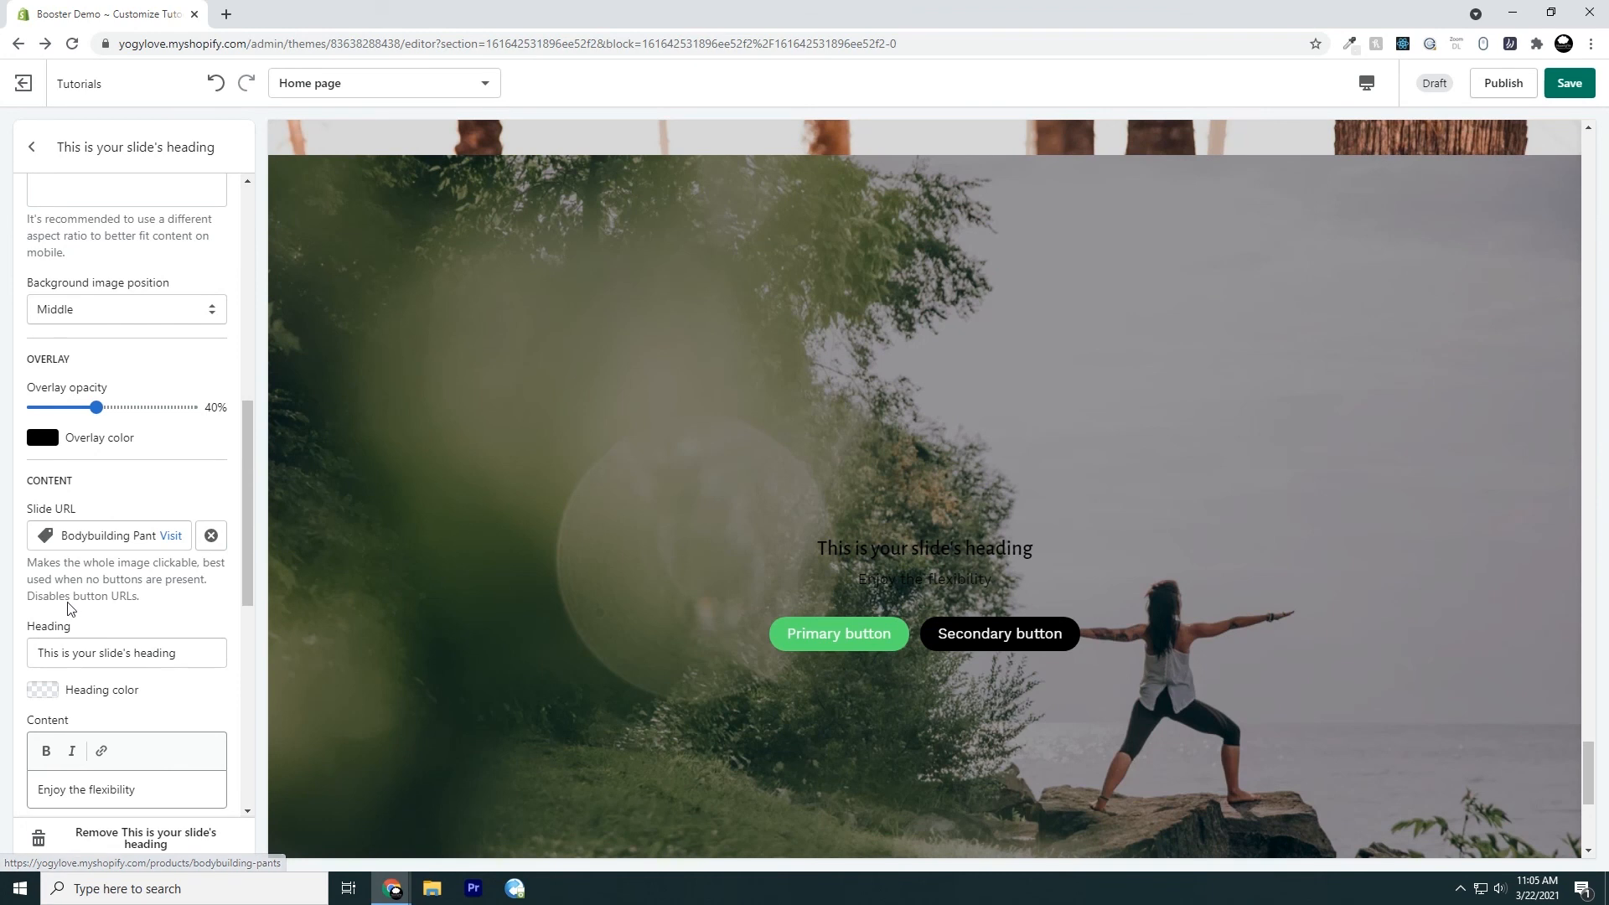
Examine the slide's heading, content, primary button, secondary button and overlay settings
scroll(130, 592, down, 1)
scroll(130, 592, down, 6)
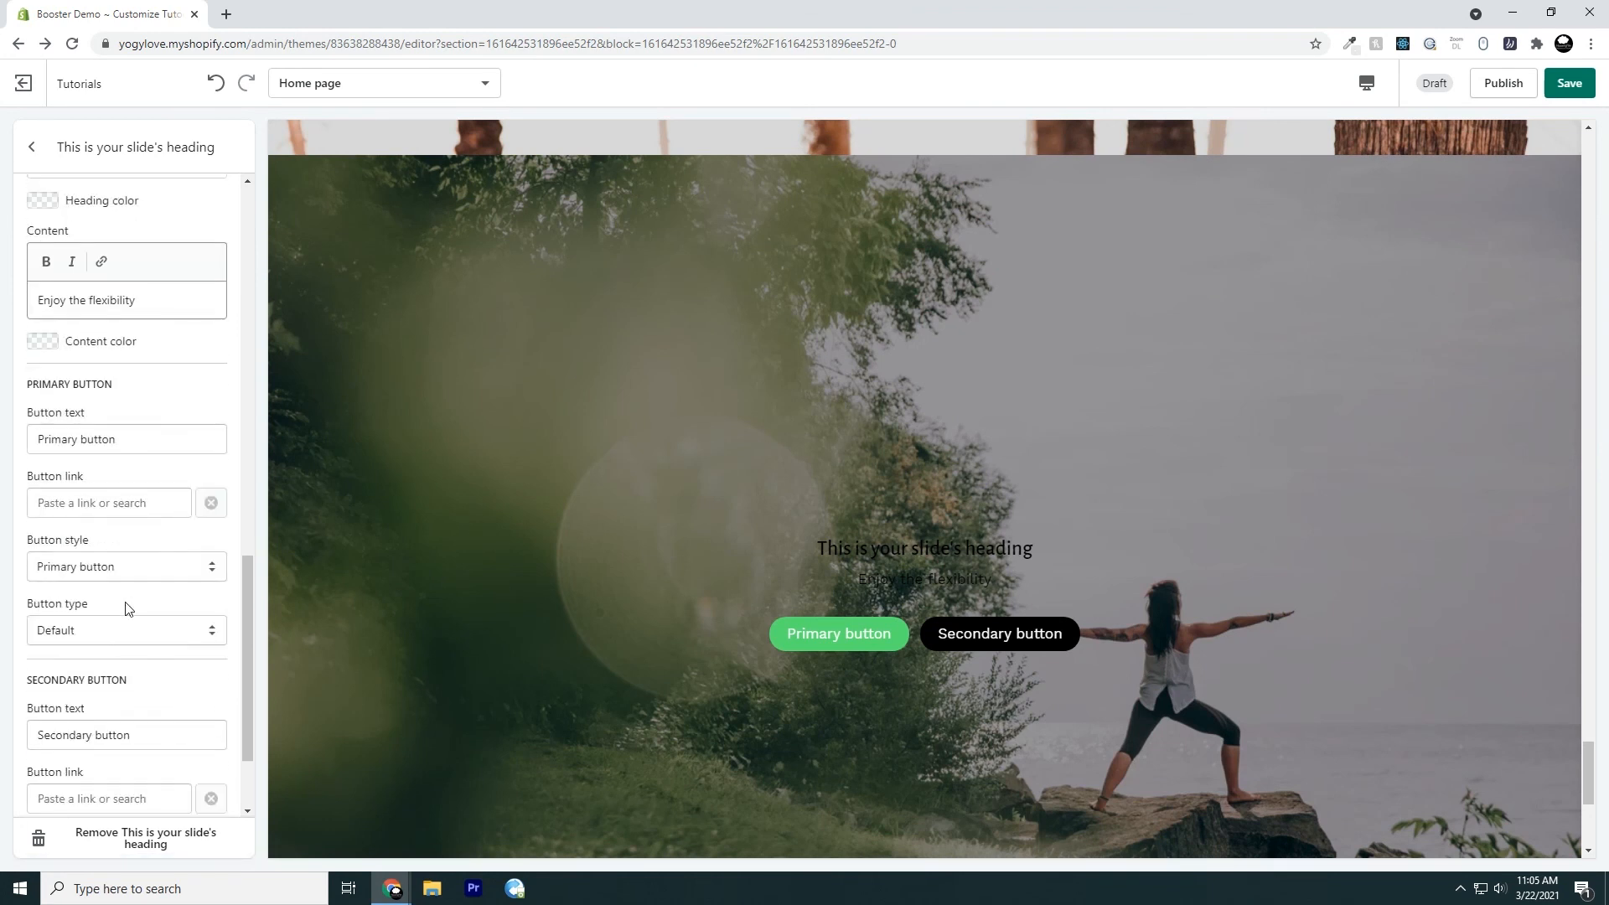
scroll(134, 616, down, 1)
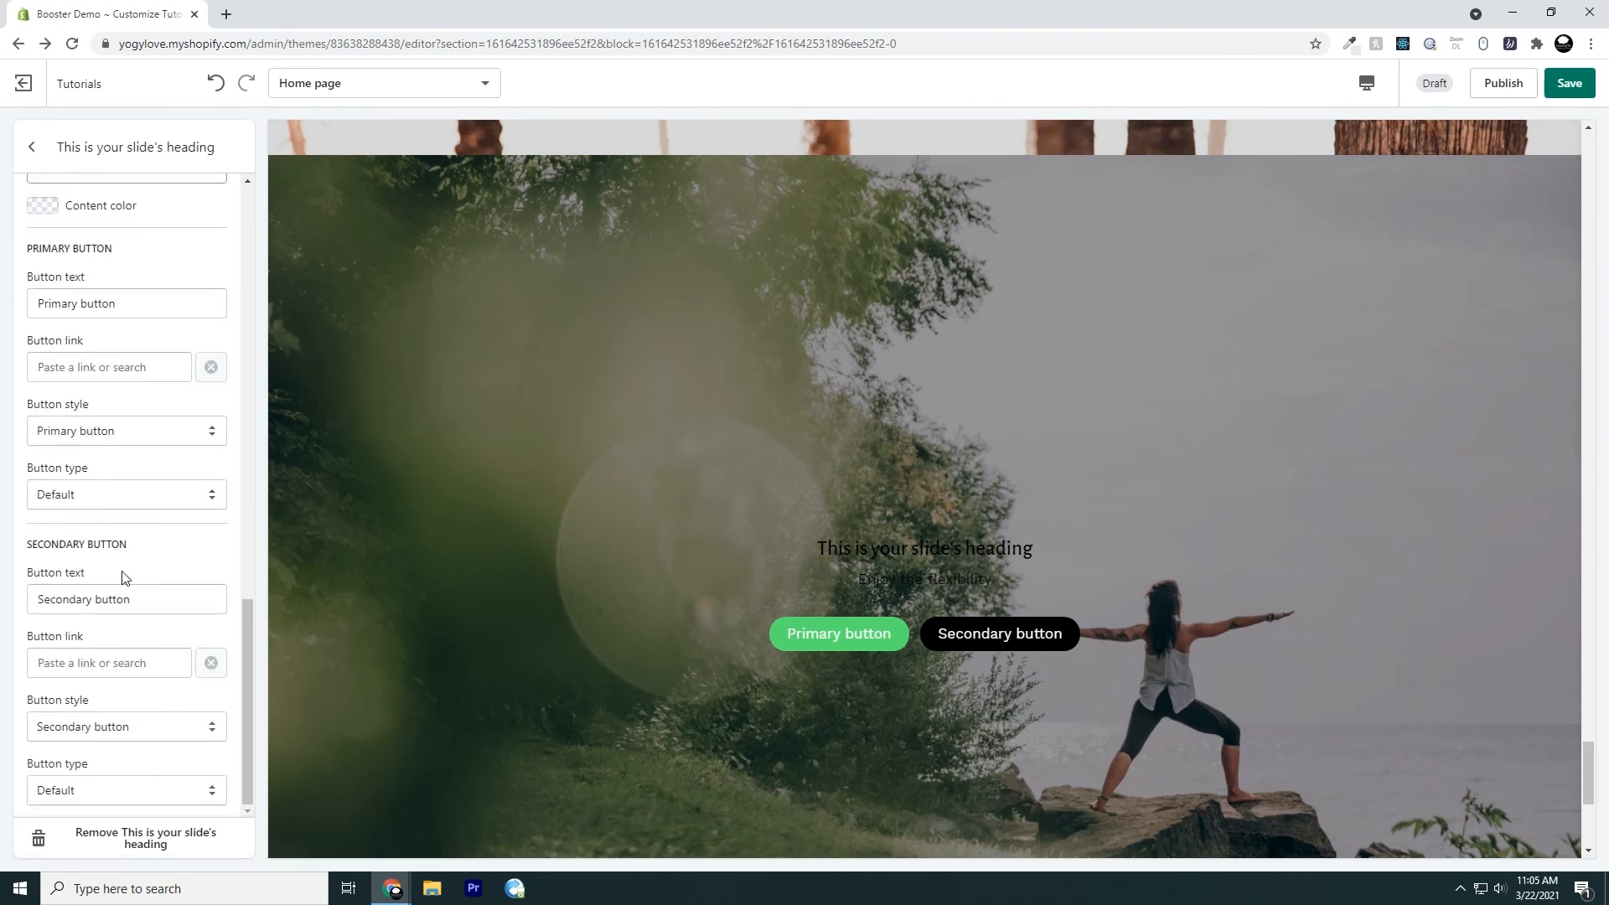
drag(44, 253, 142, 242)
drag(32, 544, 134, 545)
scroll(103, 424, up, 3)
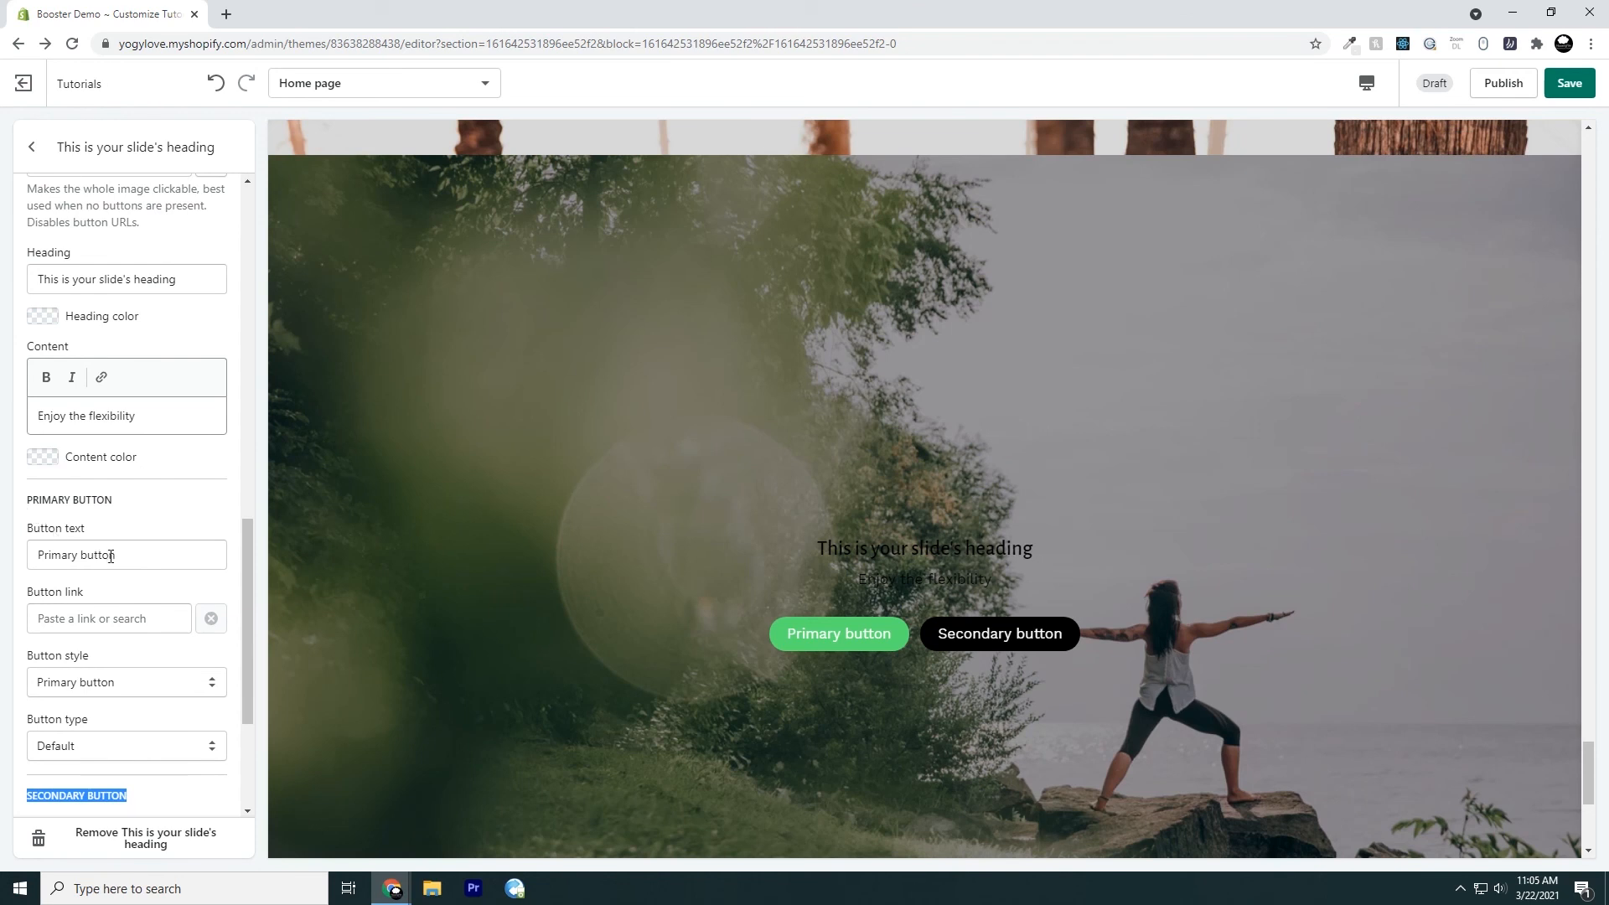
scroll(167, 502, up, 6)
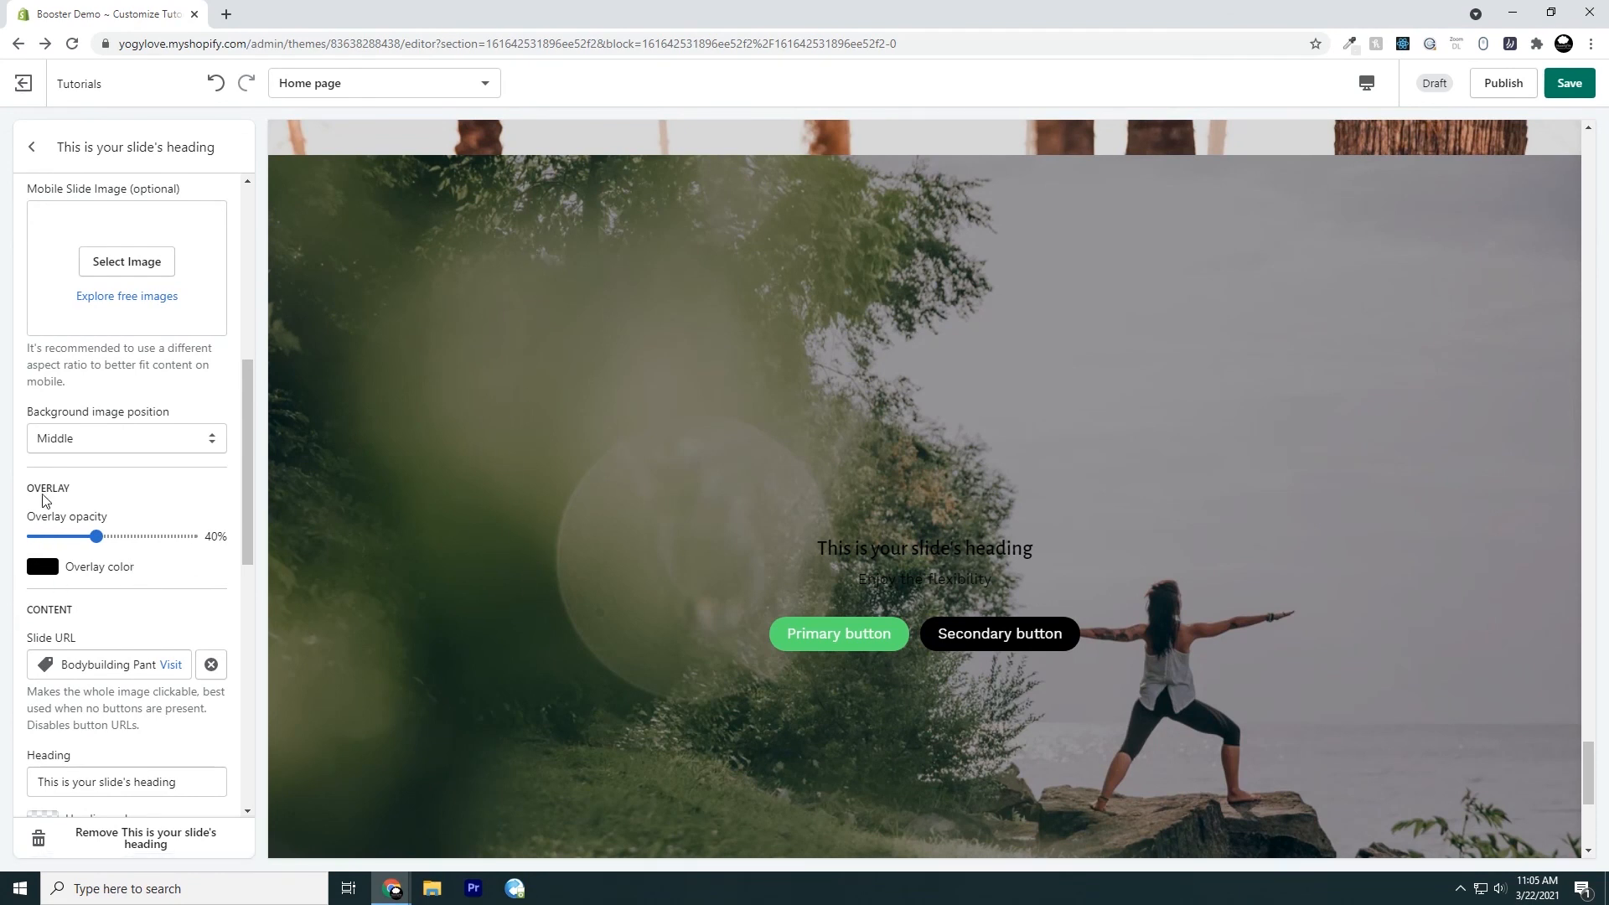
scroll(20, 472, up, 6)
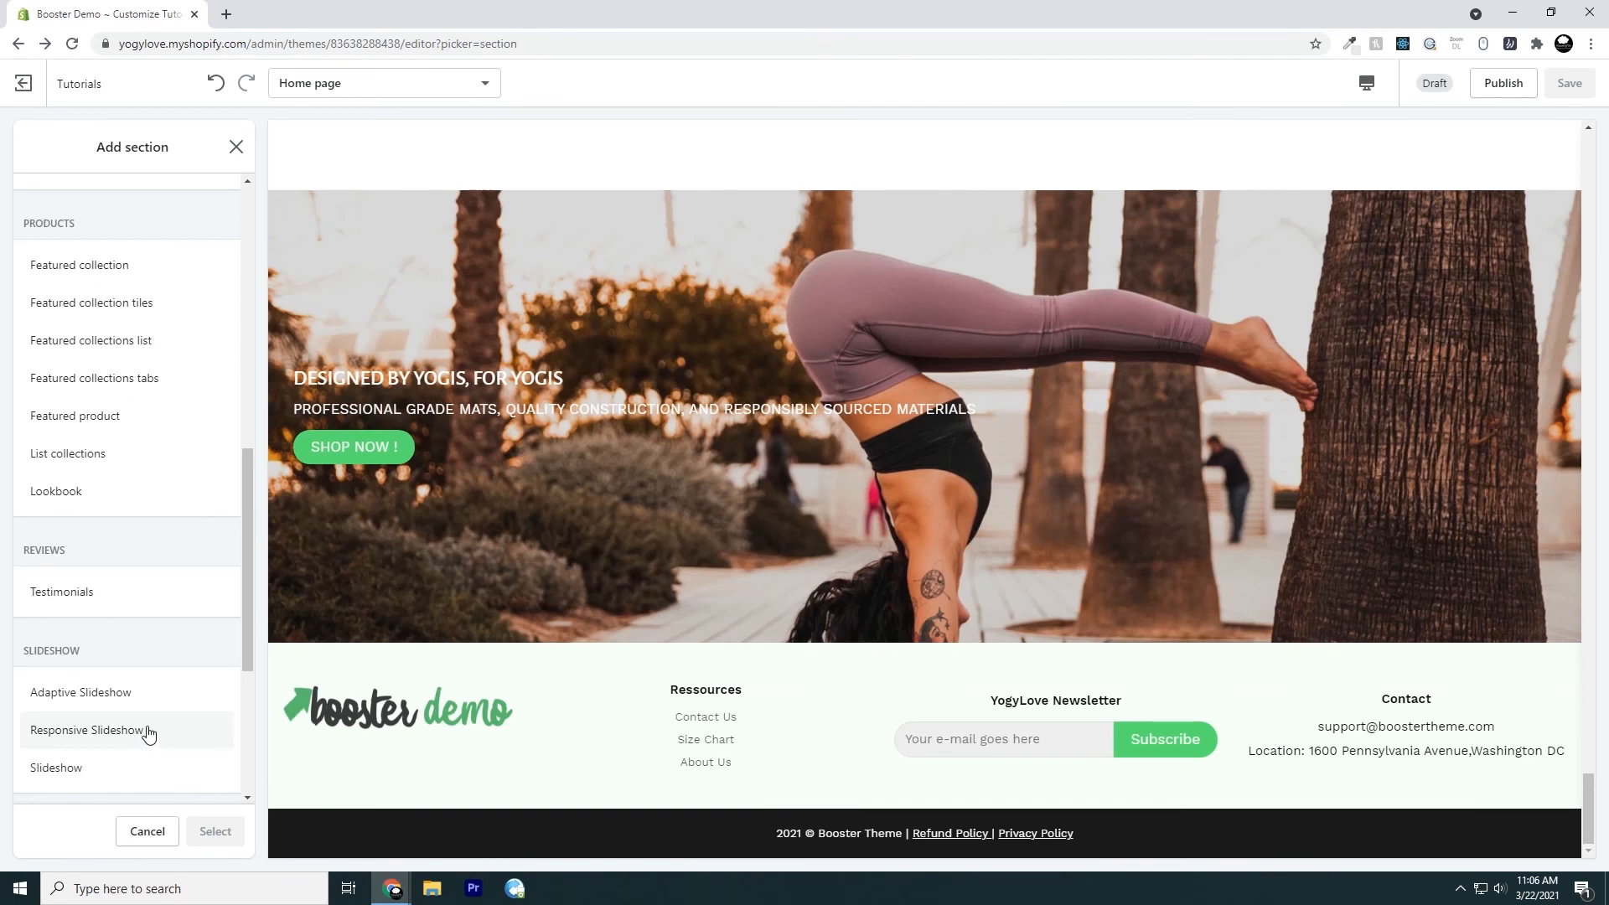
Add a Responsive Slideshow section to the home page, and add and remove an extra image slide in it
click(147, 731)
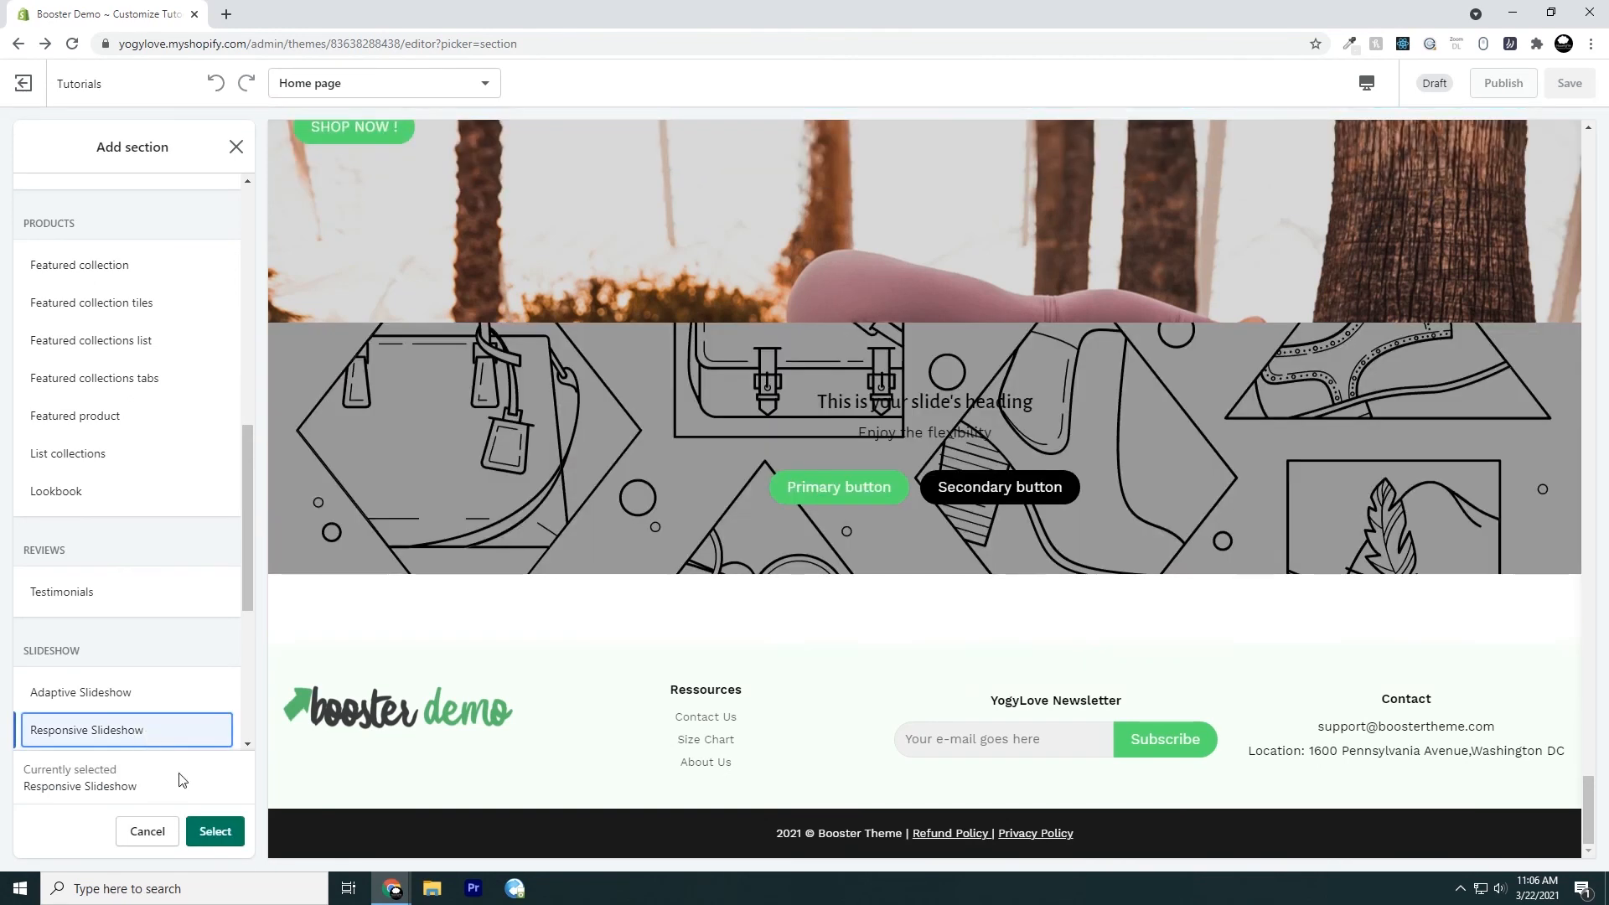
click(204, 831)
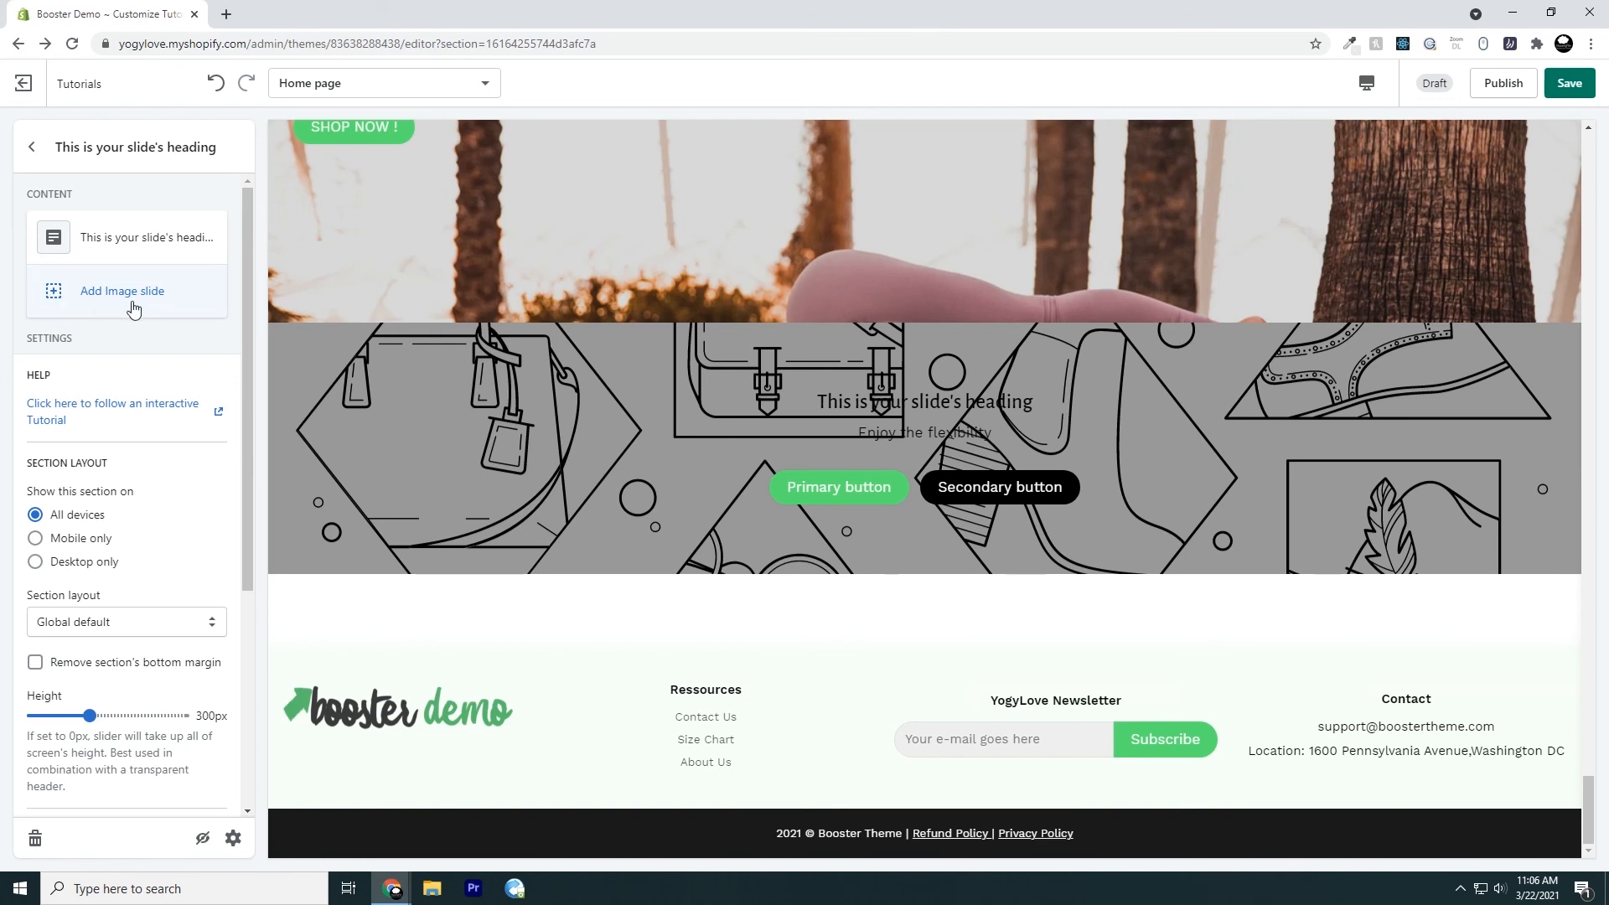
click(65, 297)
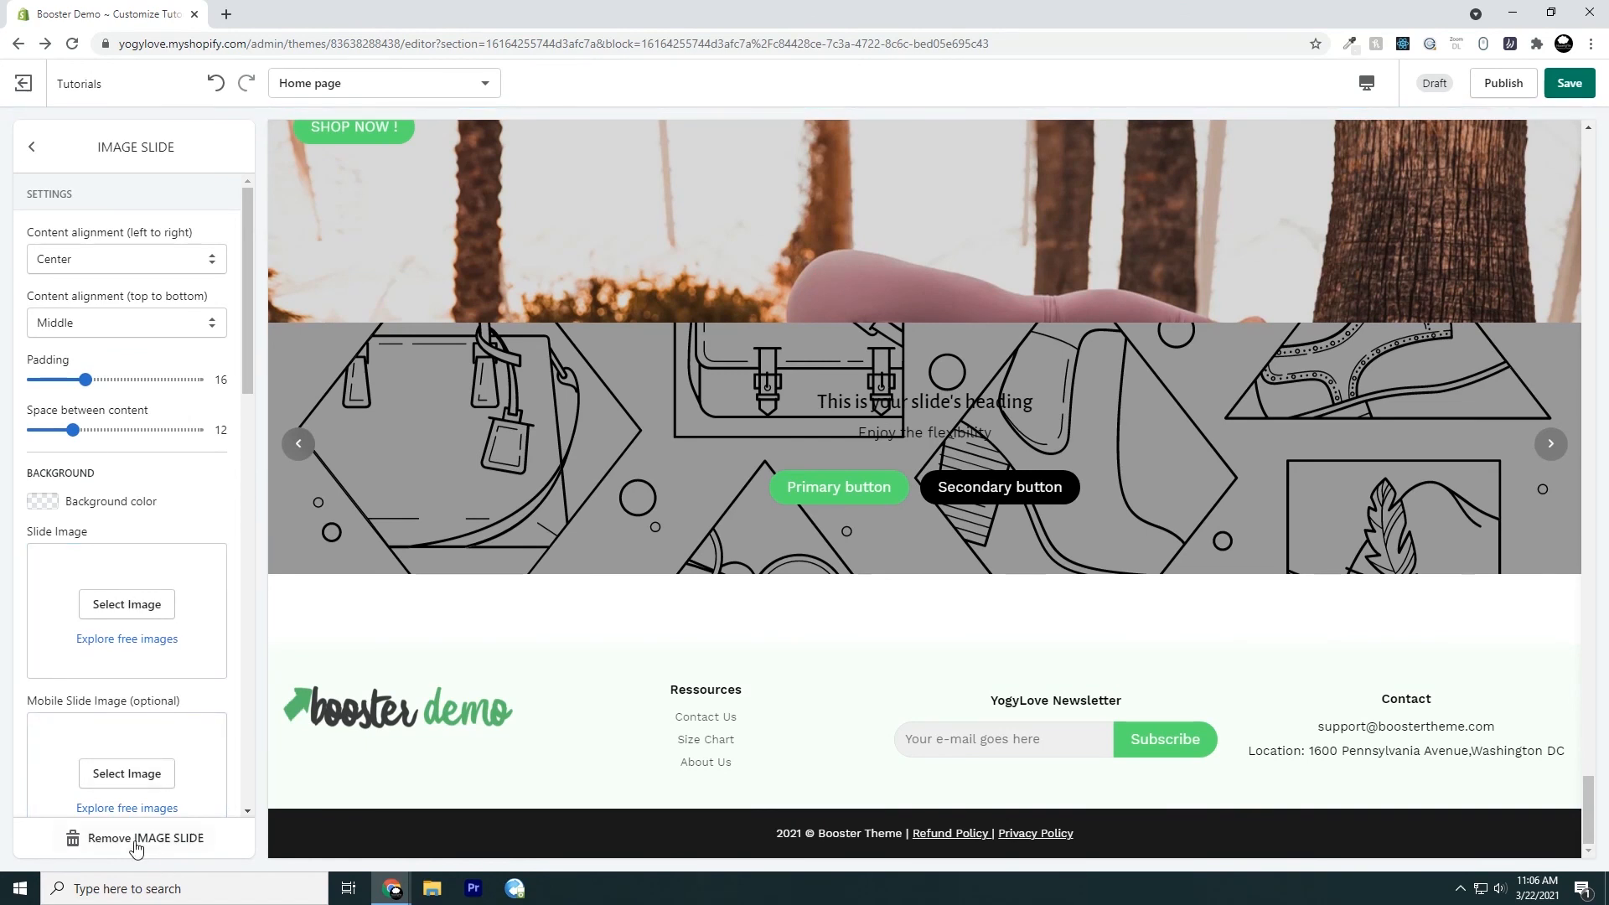
click(167, 838)
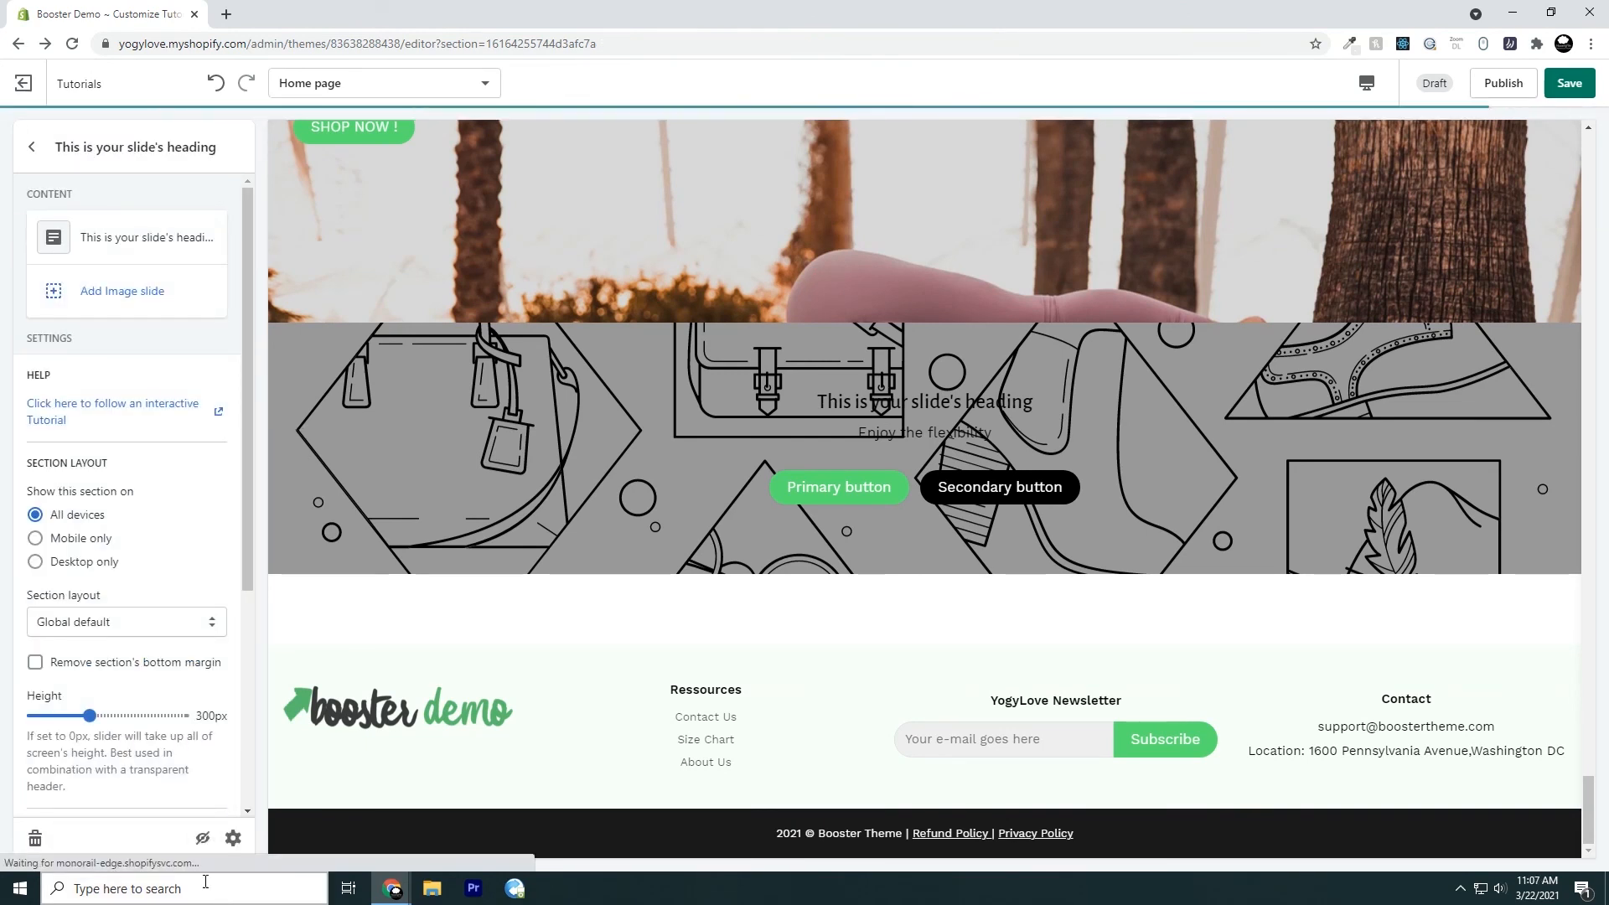
Try the red background color #FF0000 on the responsive slideshow's default slide and reset it to none
click(97, 243)
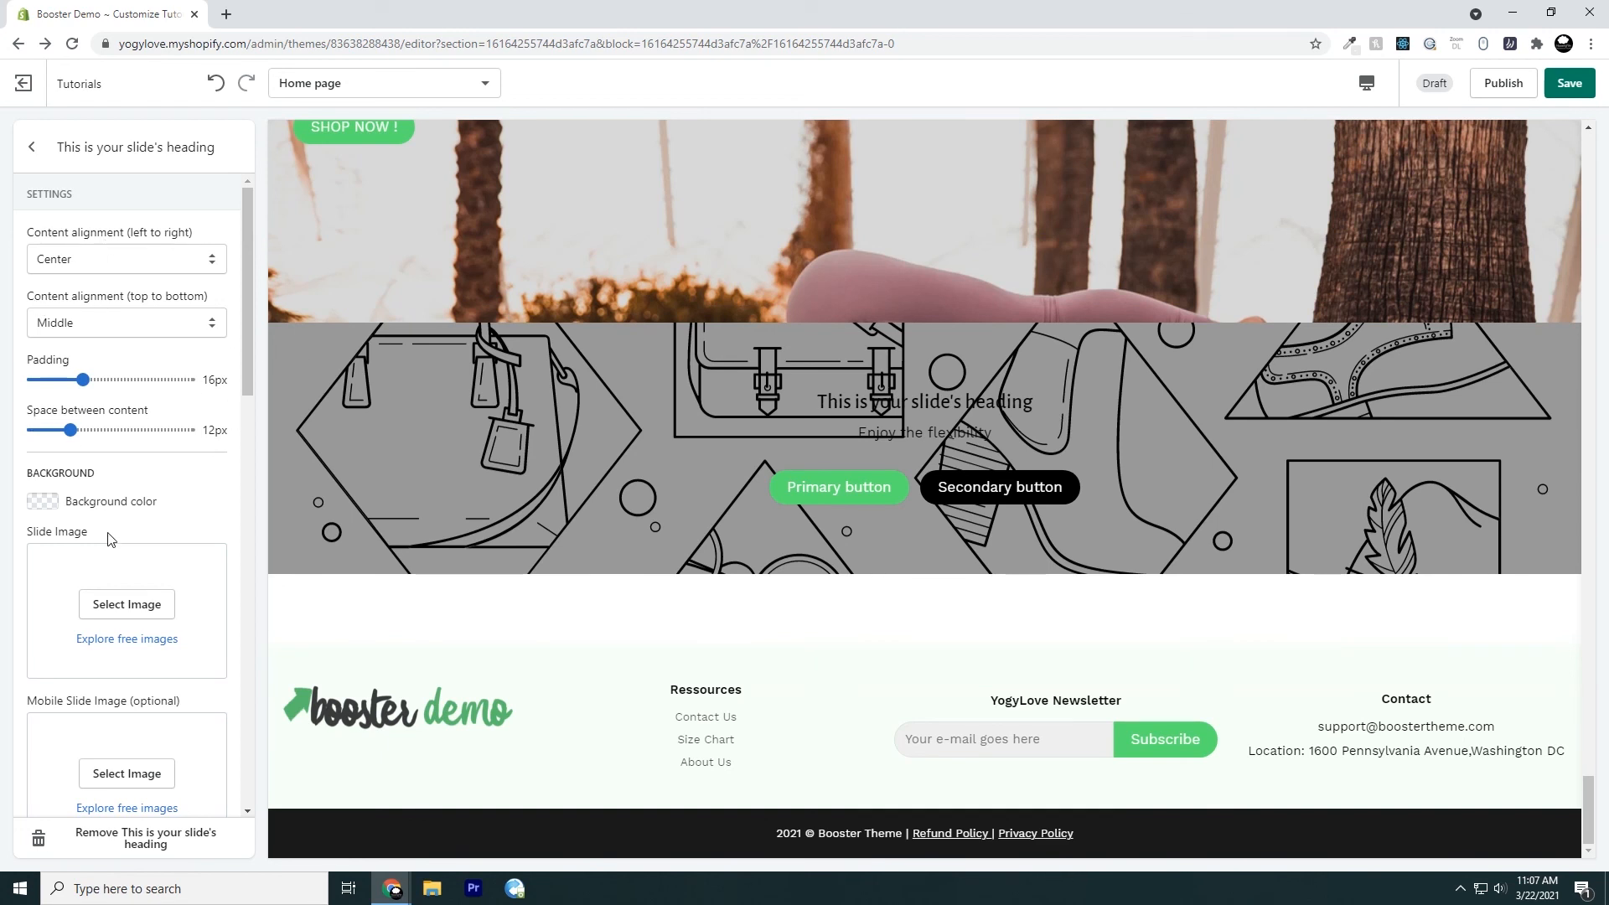
scroll(204, 506, down, 1)
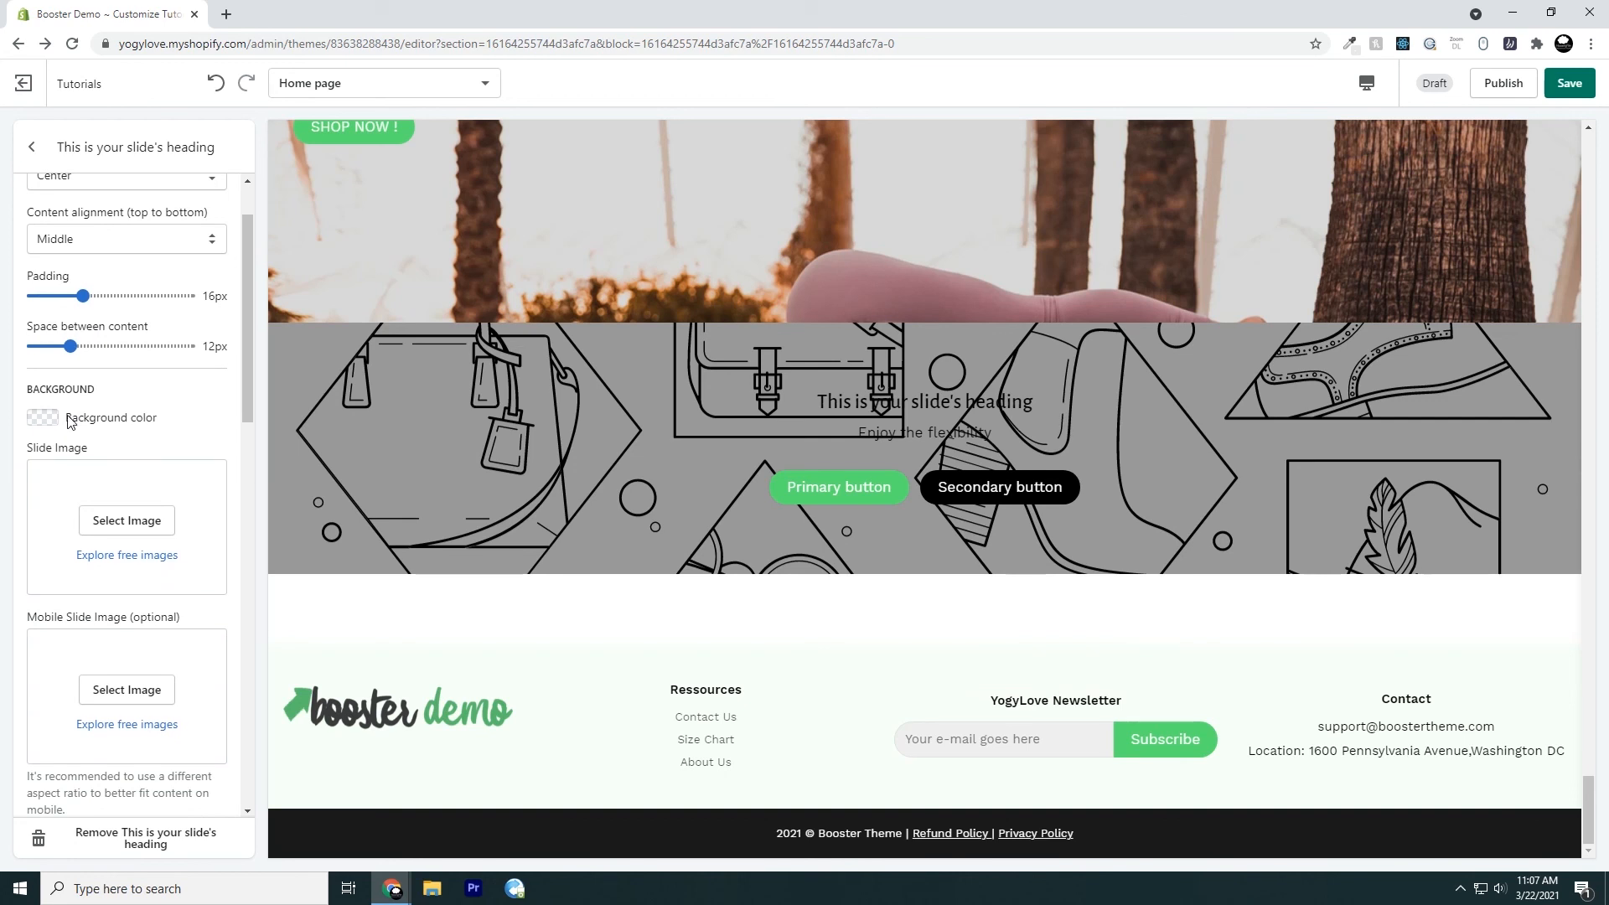
click(43, 421)
drag(99, 508, 208, 388)
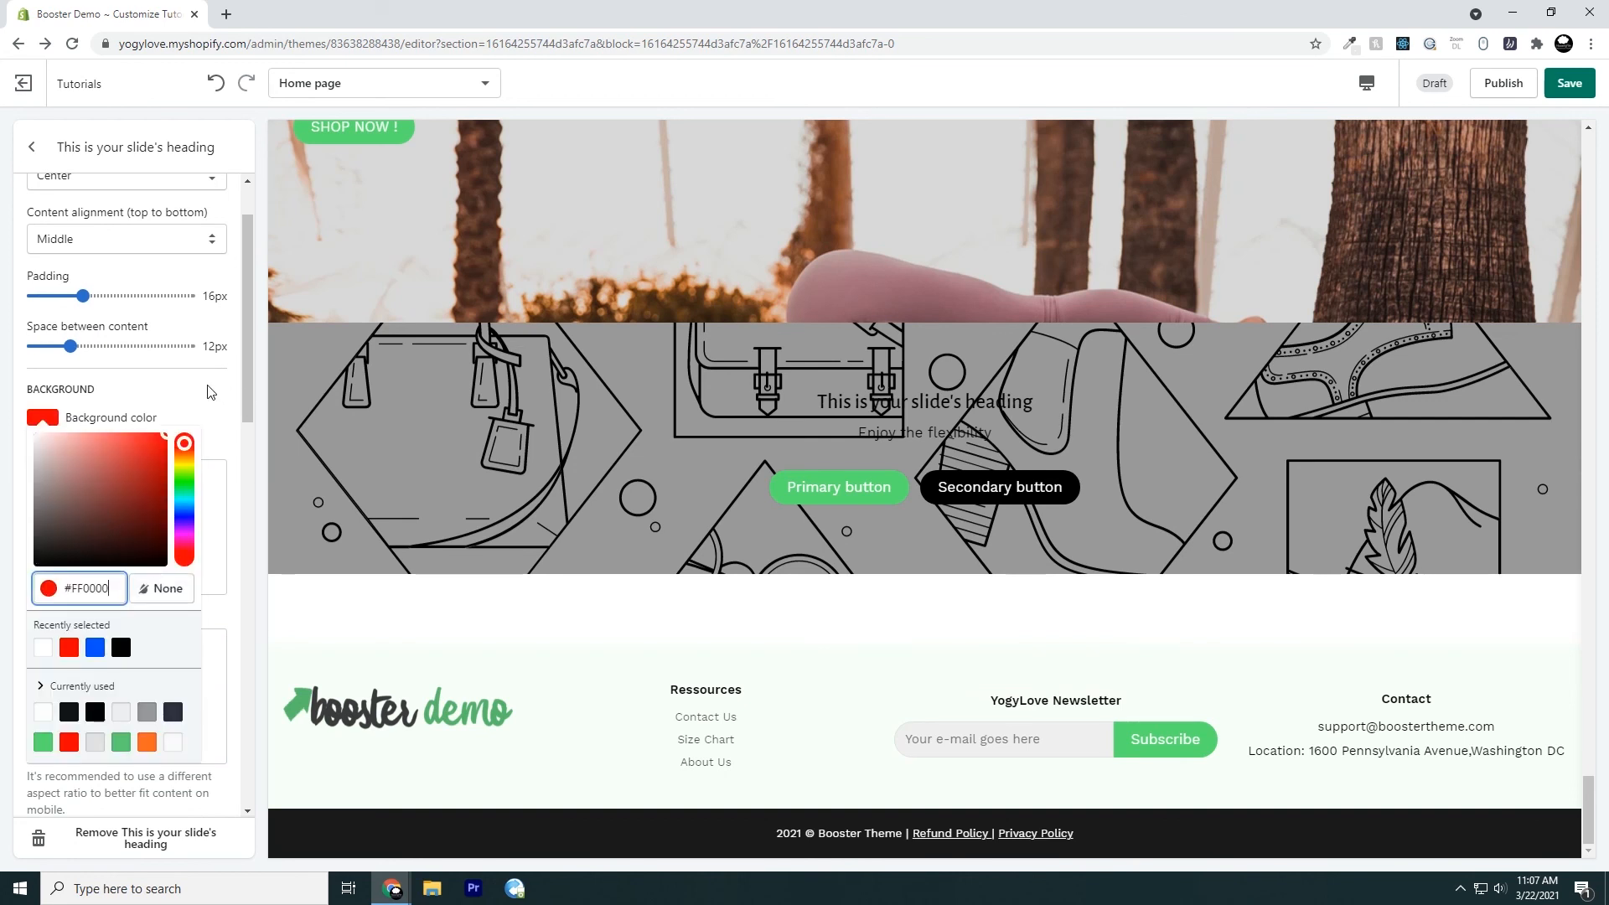
click(212, 394)
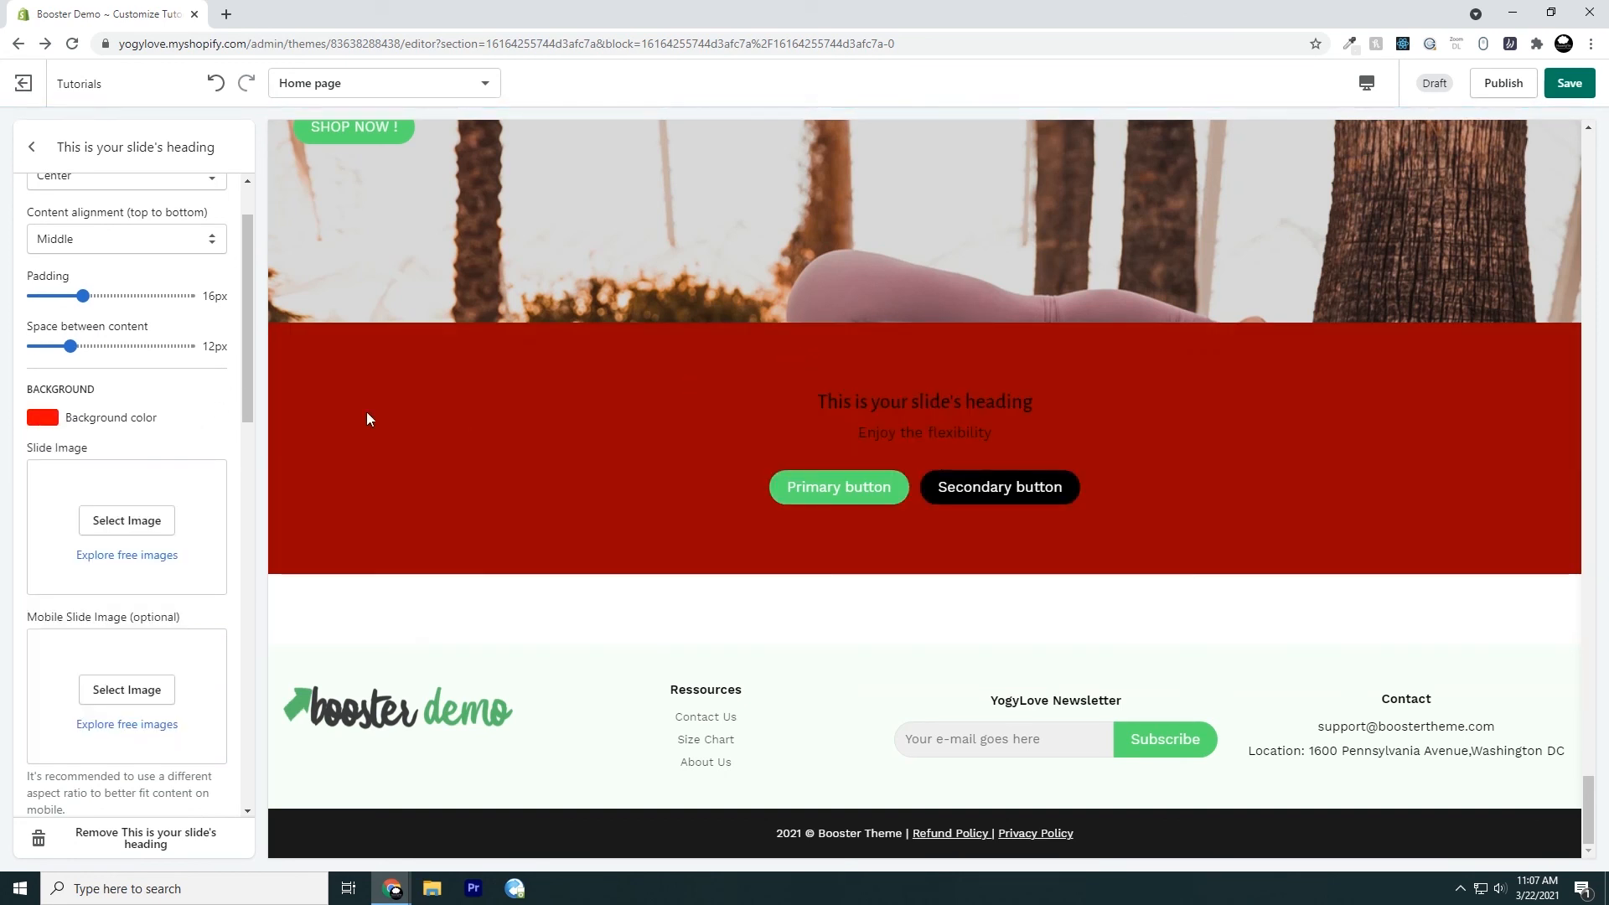
click(37, 421)
click(141, 592)
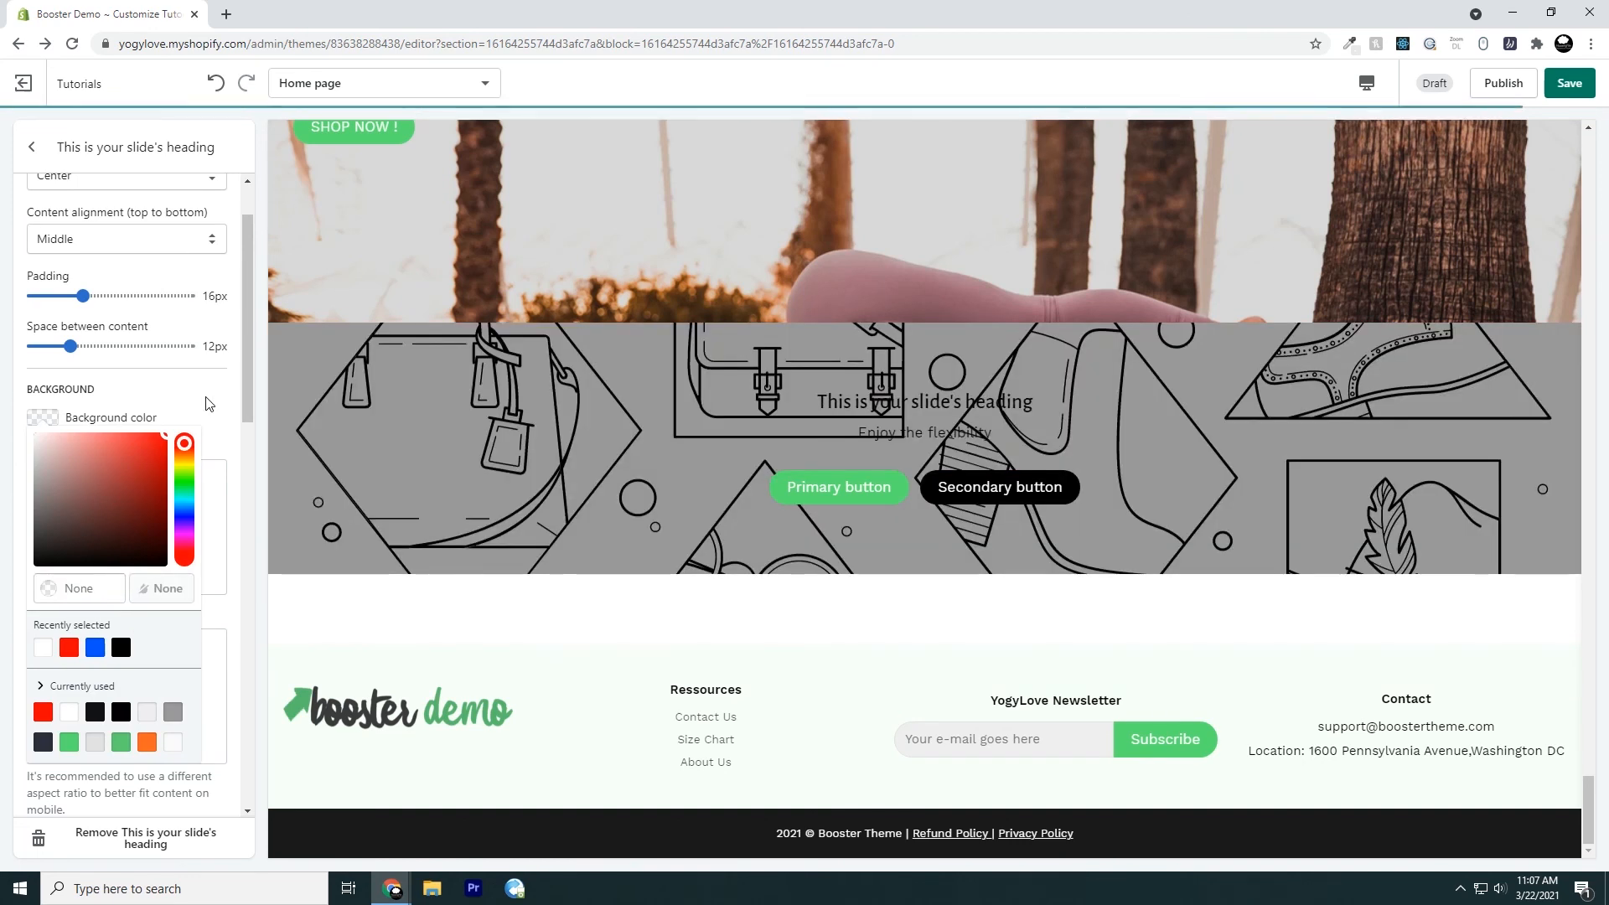
click(210, 403)
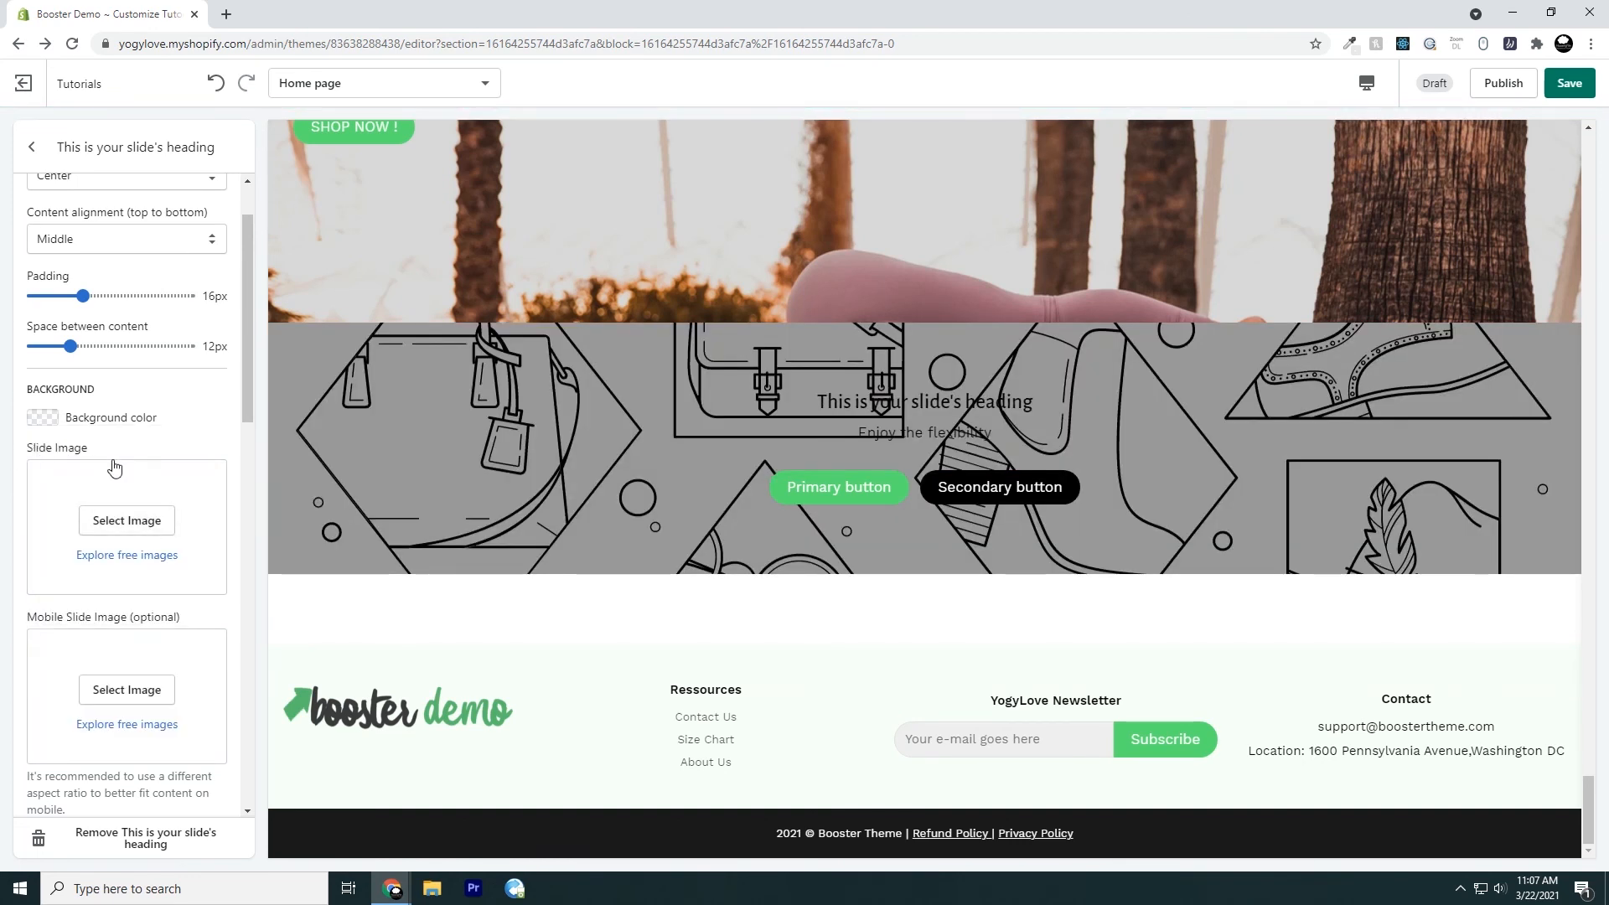
Set the responsive slide's image to the library photo of the woman standing in the red desert
click(126, 522)
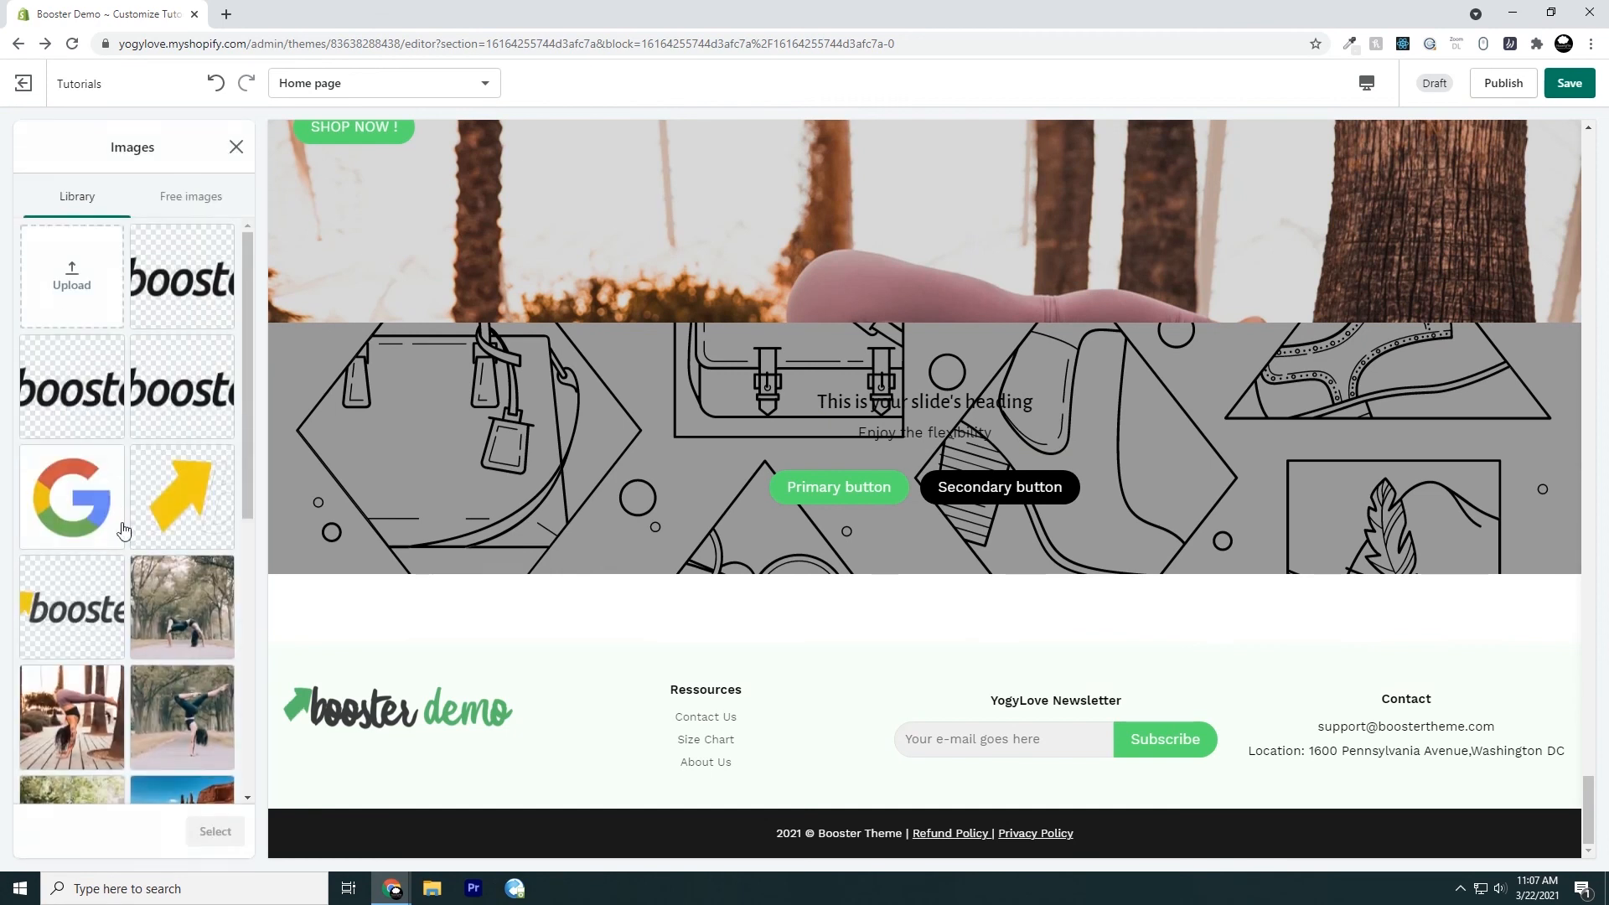
scroll(172, 529, down, 4)
click(168, 501)
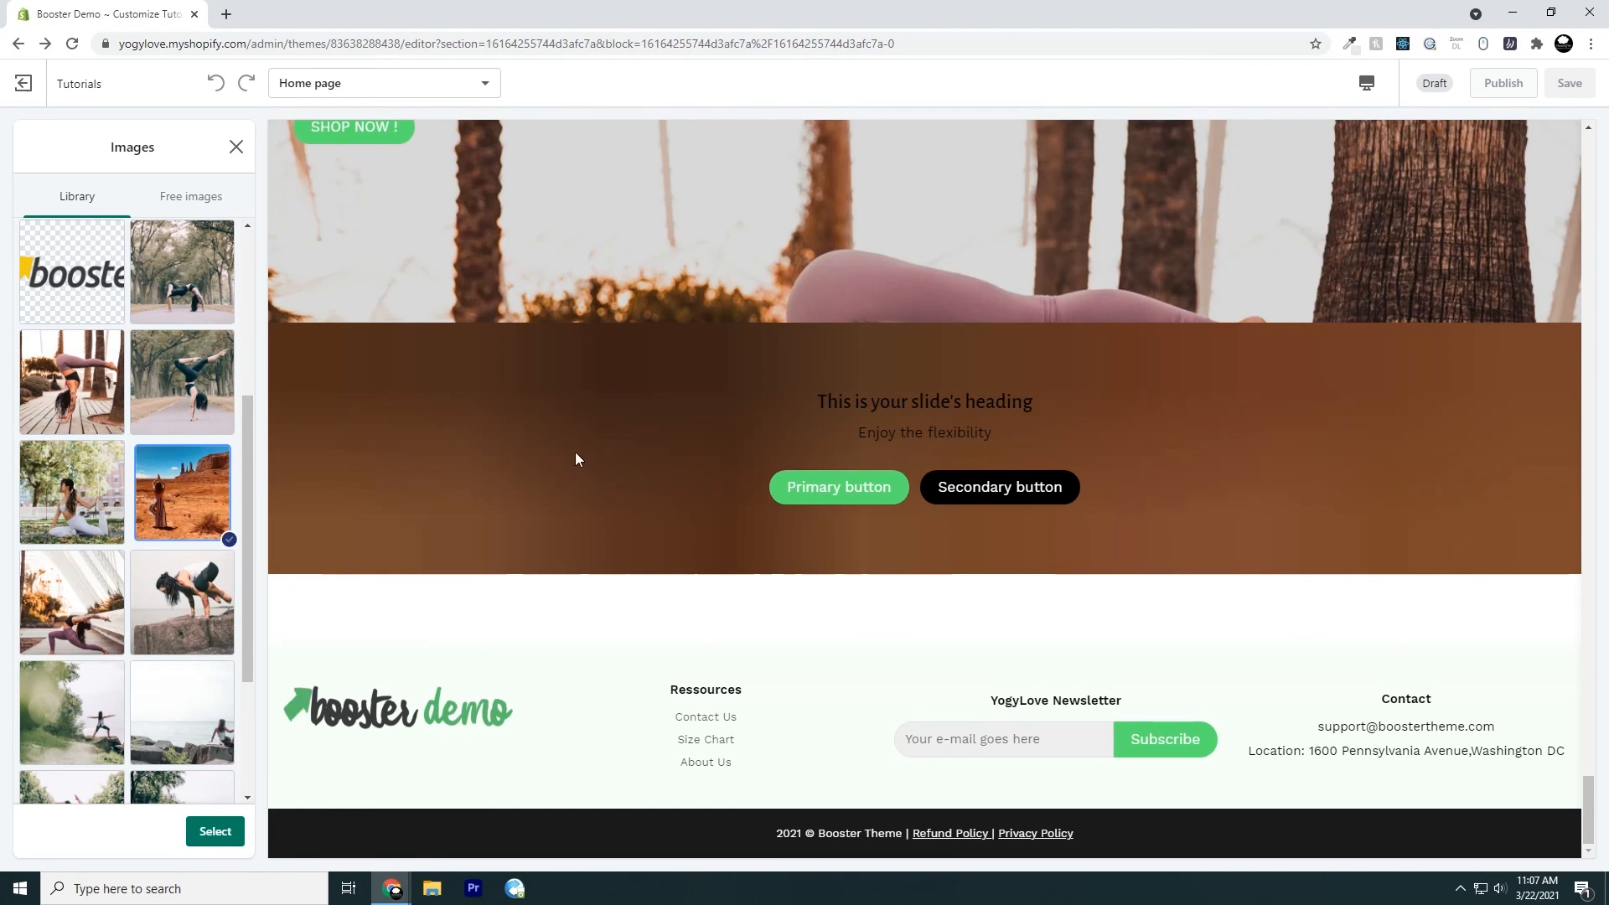
click(215, 831)
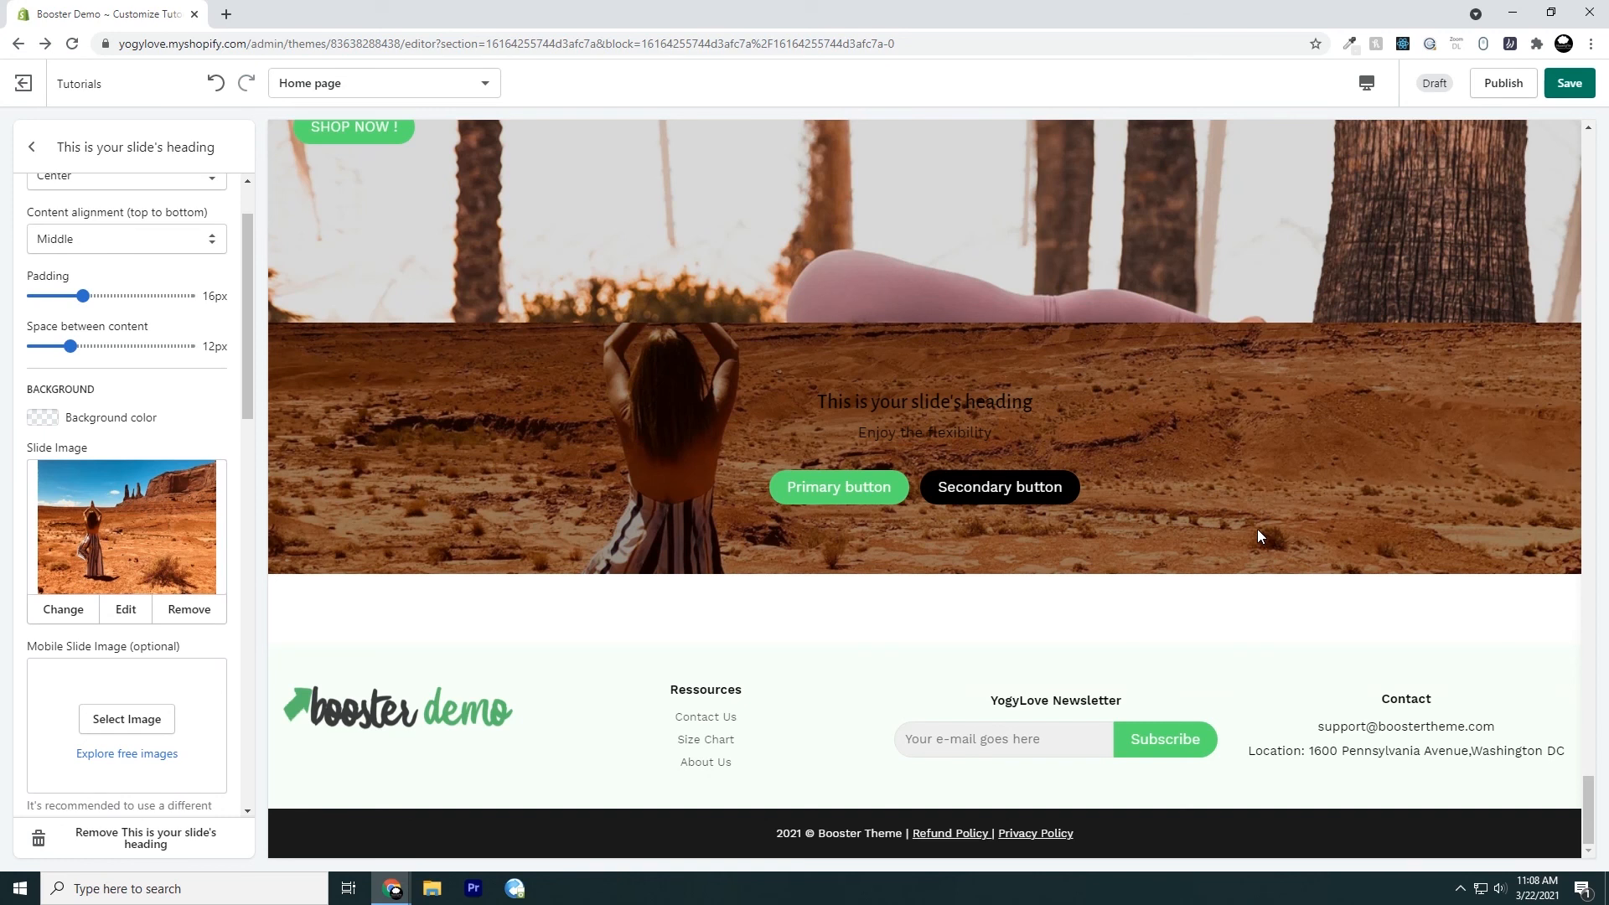
Examine the home page preview up to the first slideshow and back down to the responsive slideshow
scroll(1143, 551, up, 10)
scroll(964, 505, up, 10)
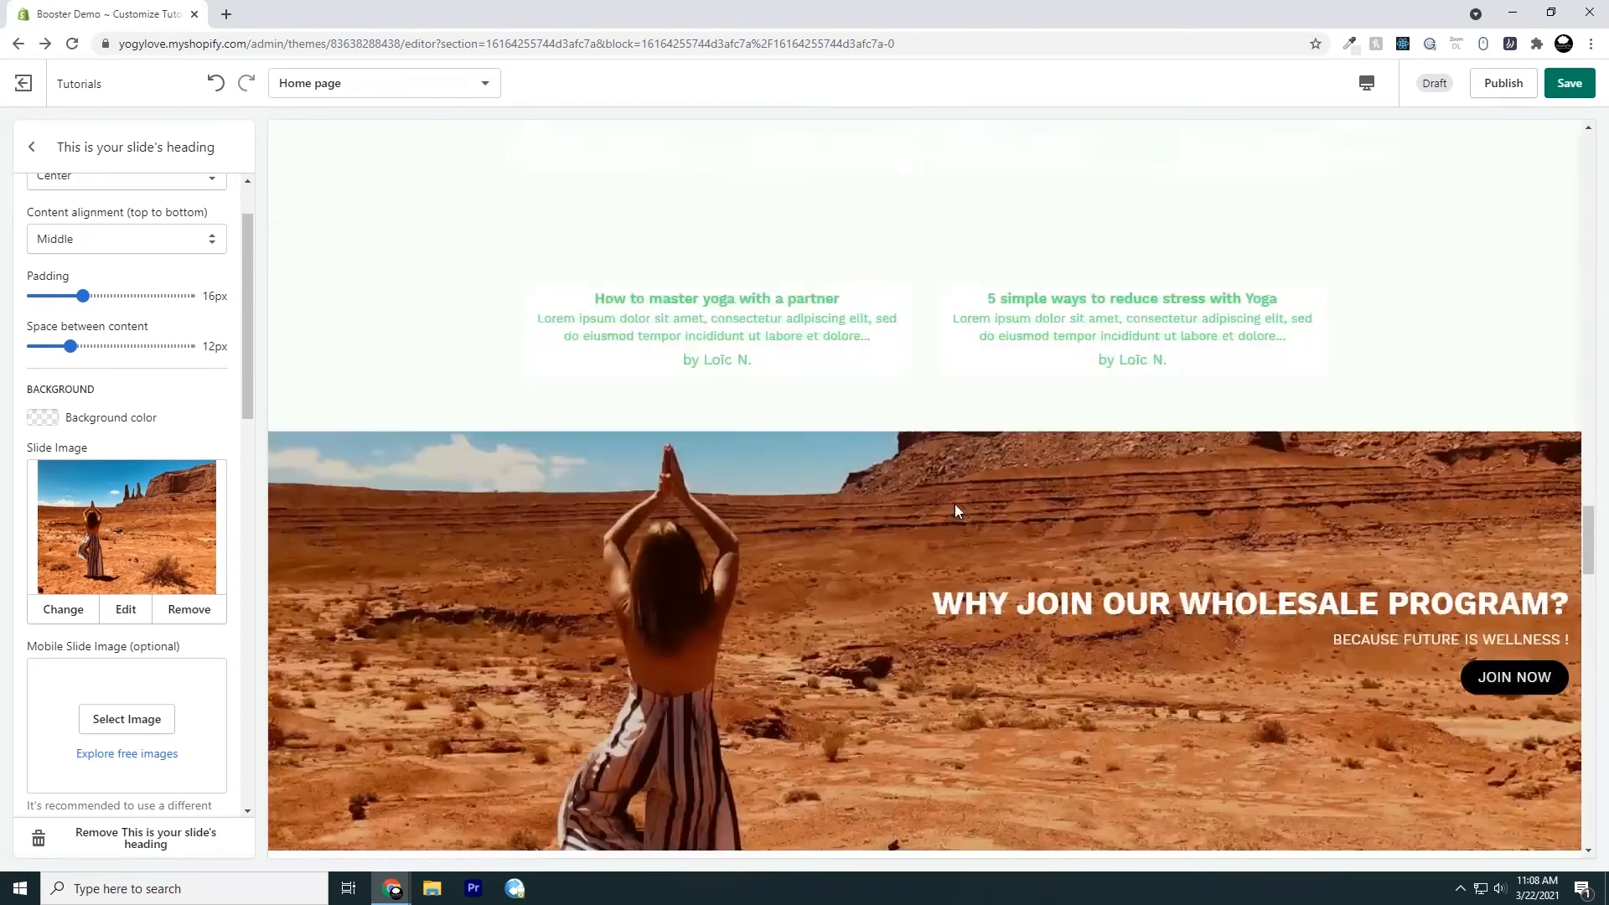
scroll(955, 478, up, 10)
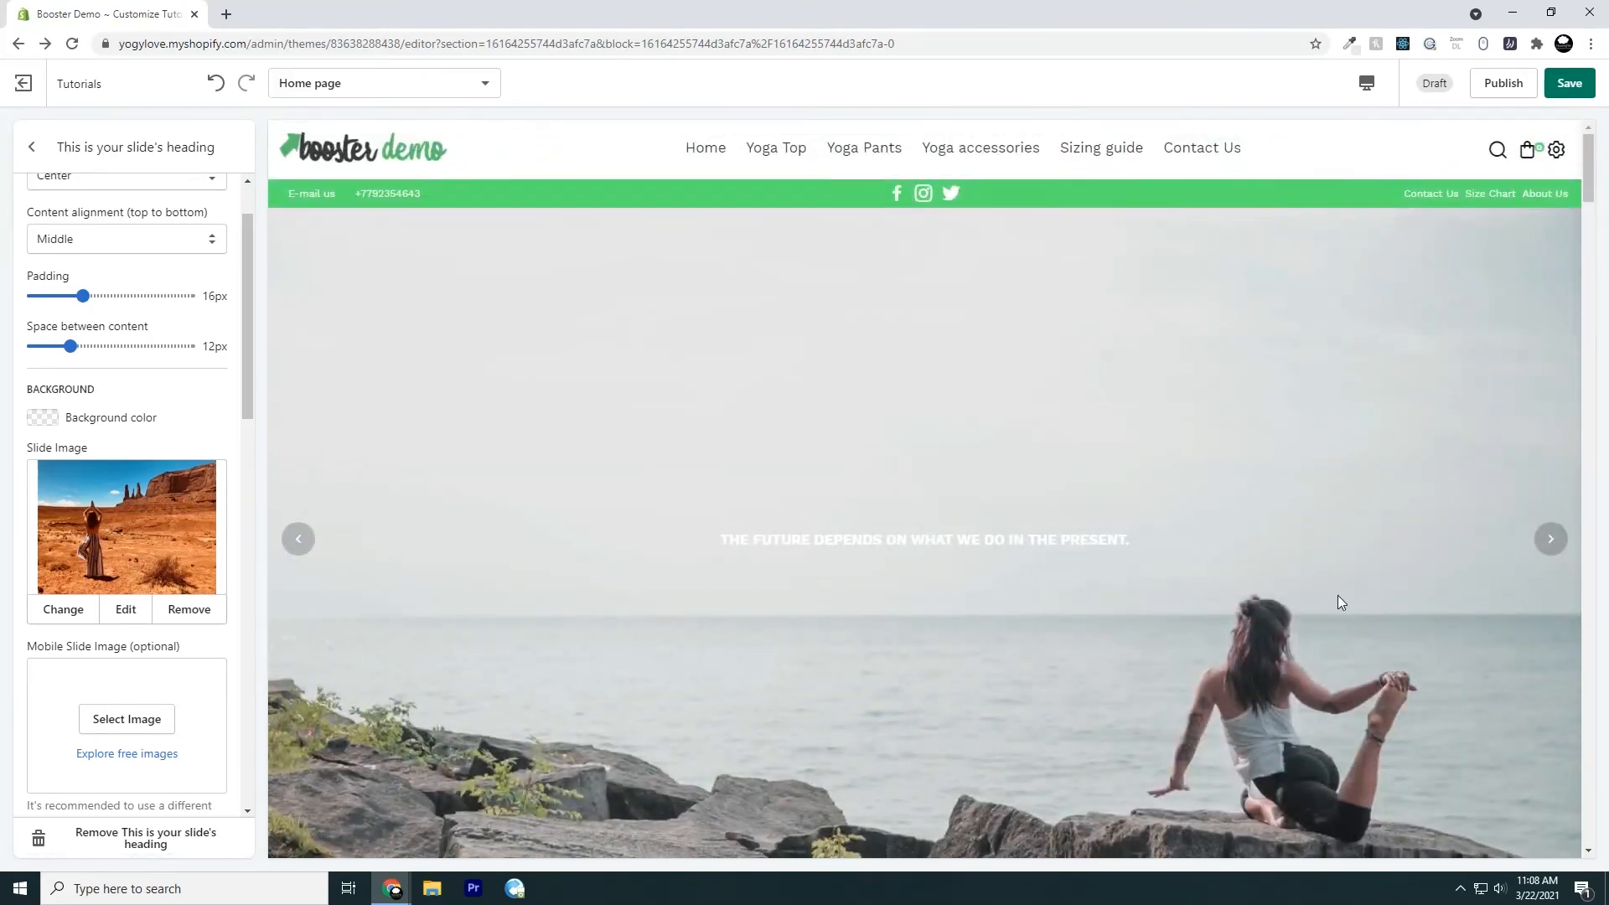
scroll(887, 578, down, 15)
scroll(803, 664, down, 15)
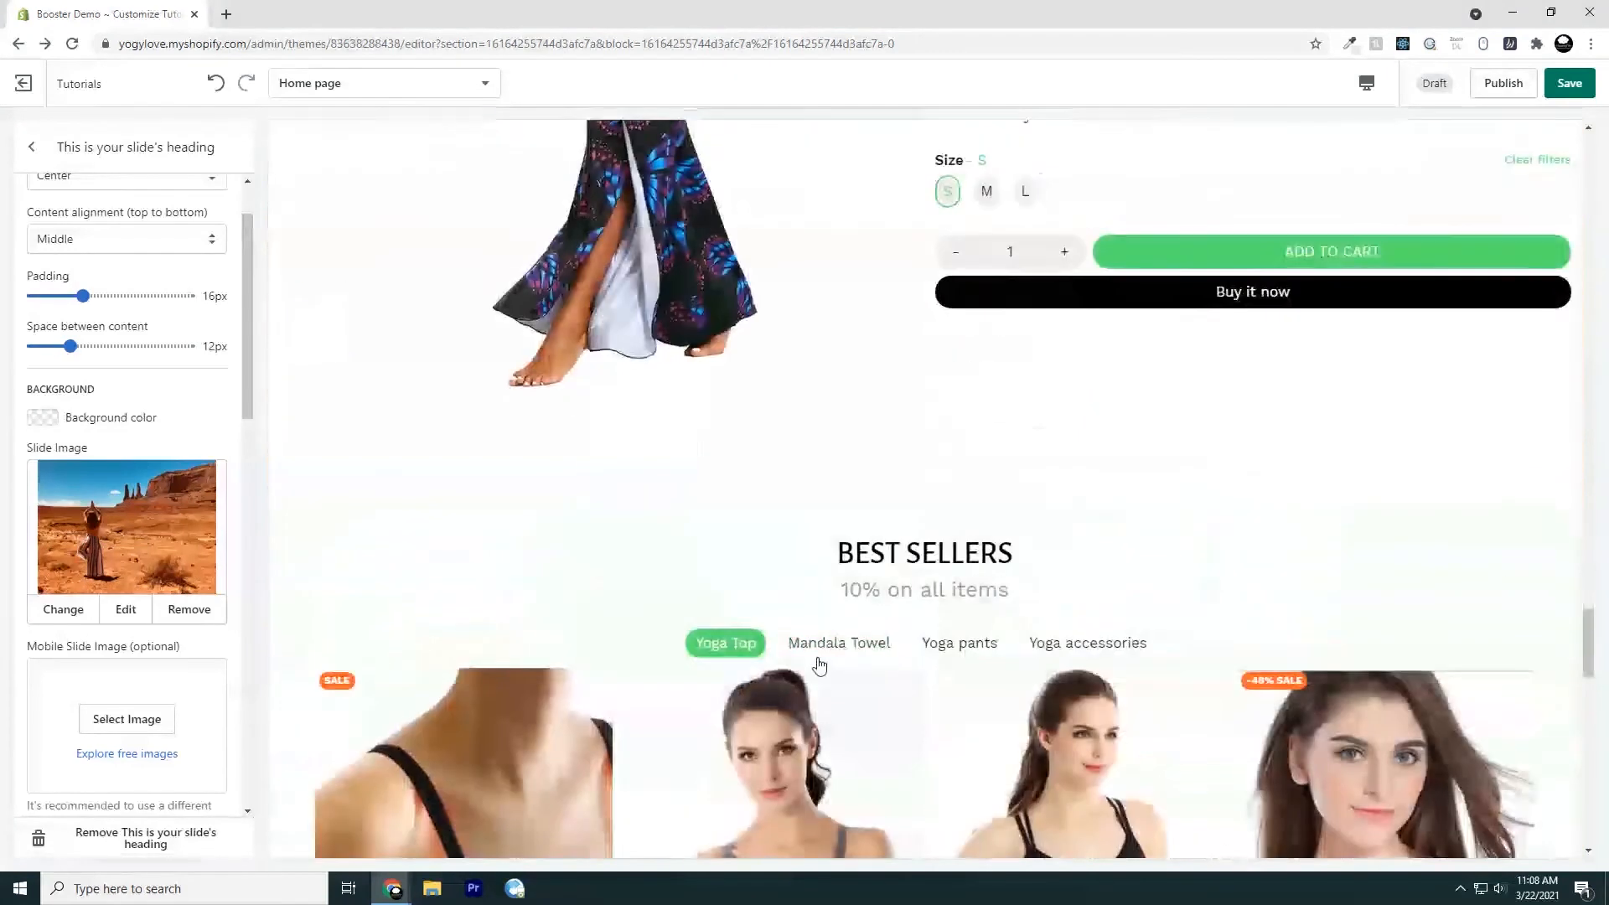
scroll(806, 676, down, 12)
scroll(811, 677, up, 4)
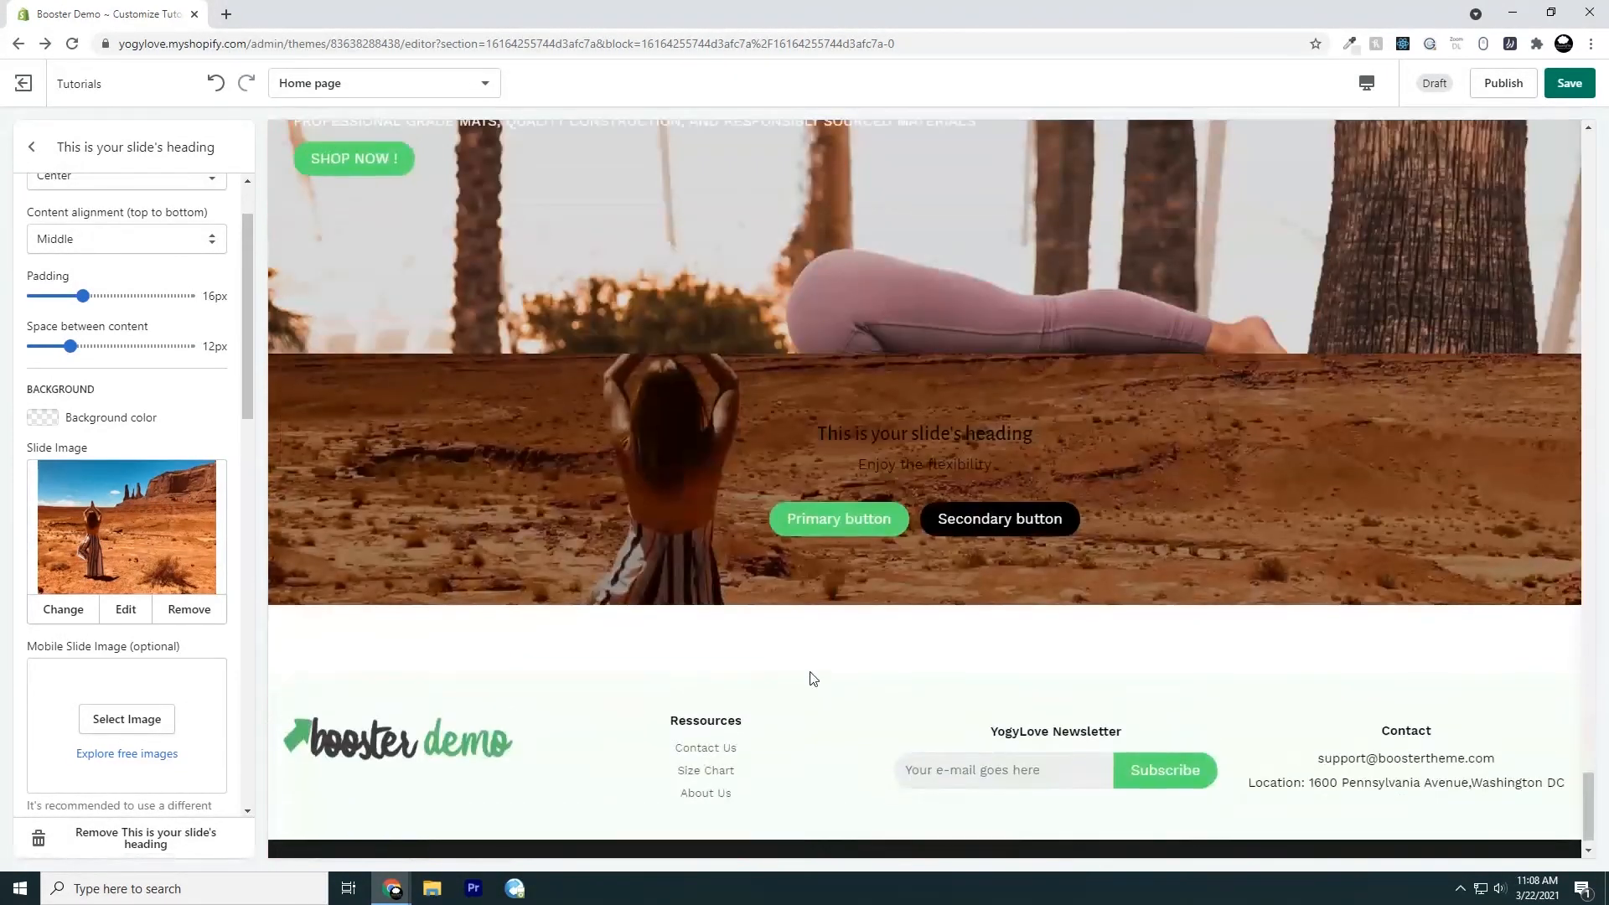
scroll(816, 680, down, 2)
scroll(811, 679, down, 2)
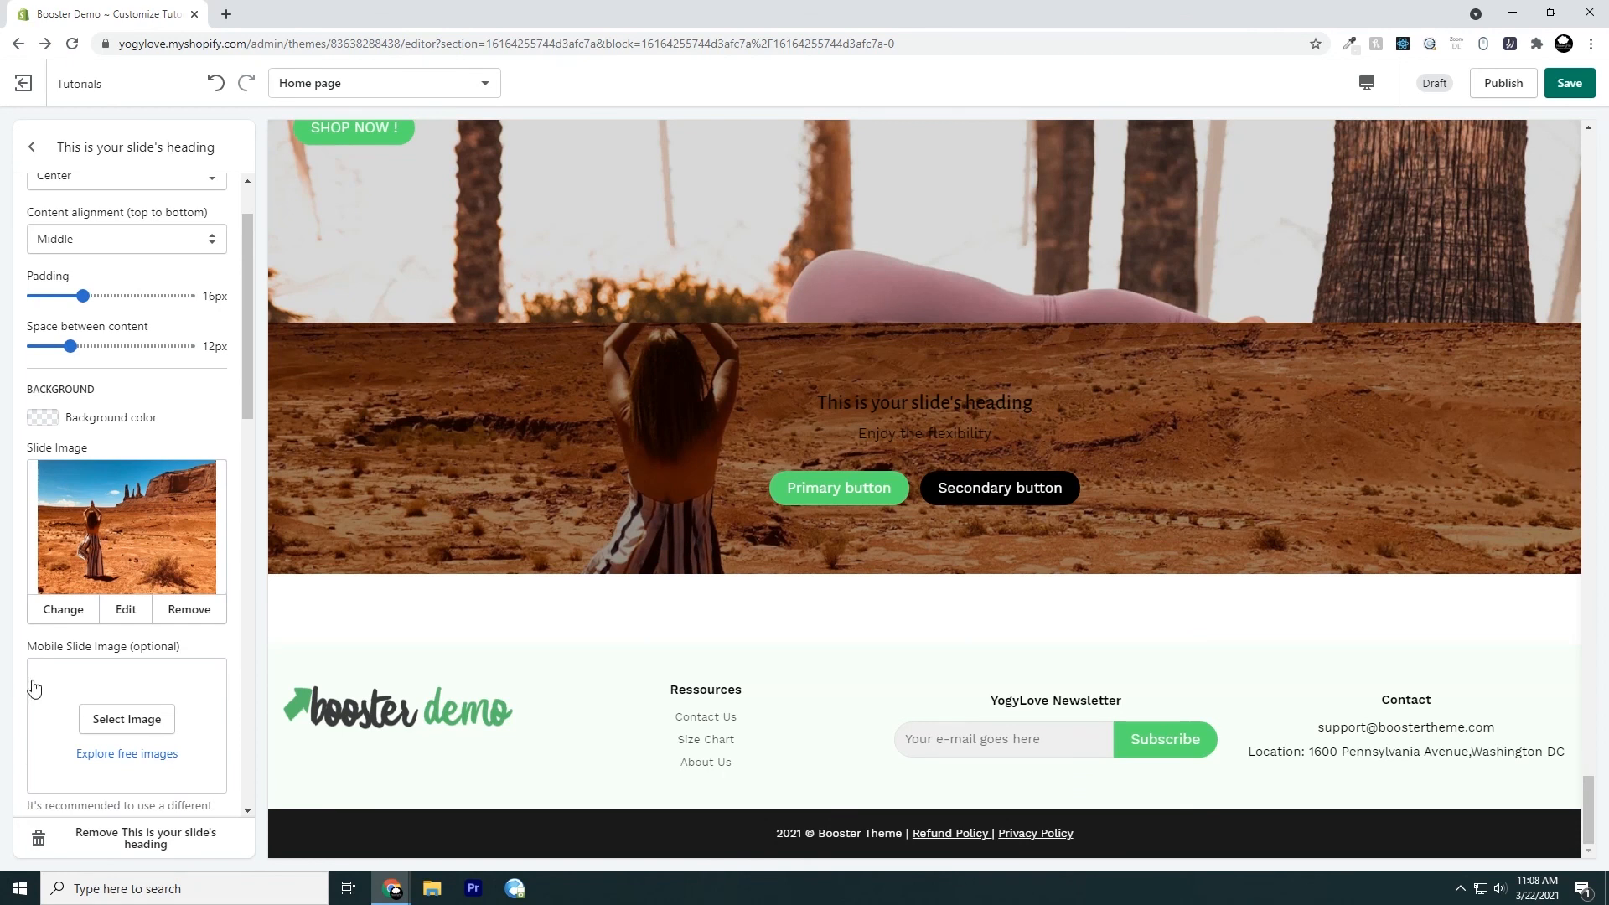
Set the responsive slide's mobile image to the library photo of the woman doing yoga on the park grass
click(127, 718)
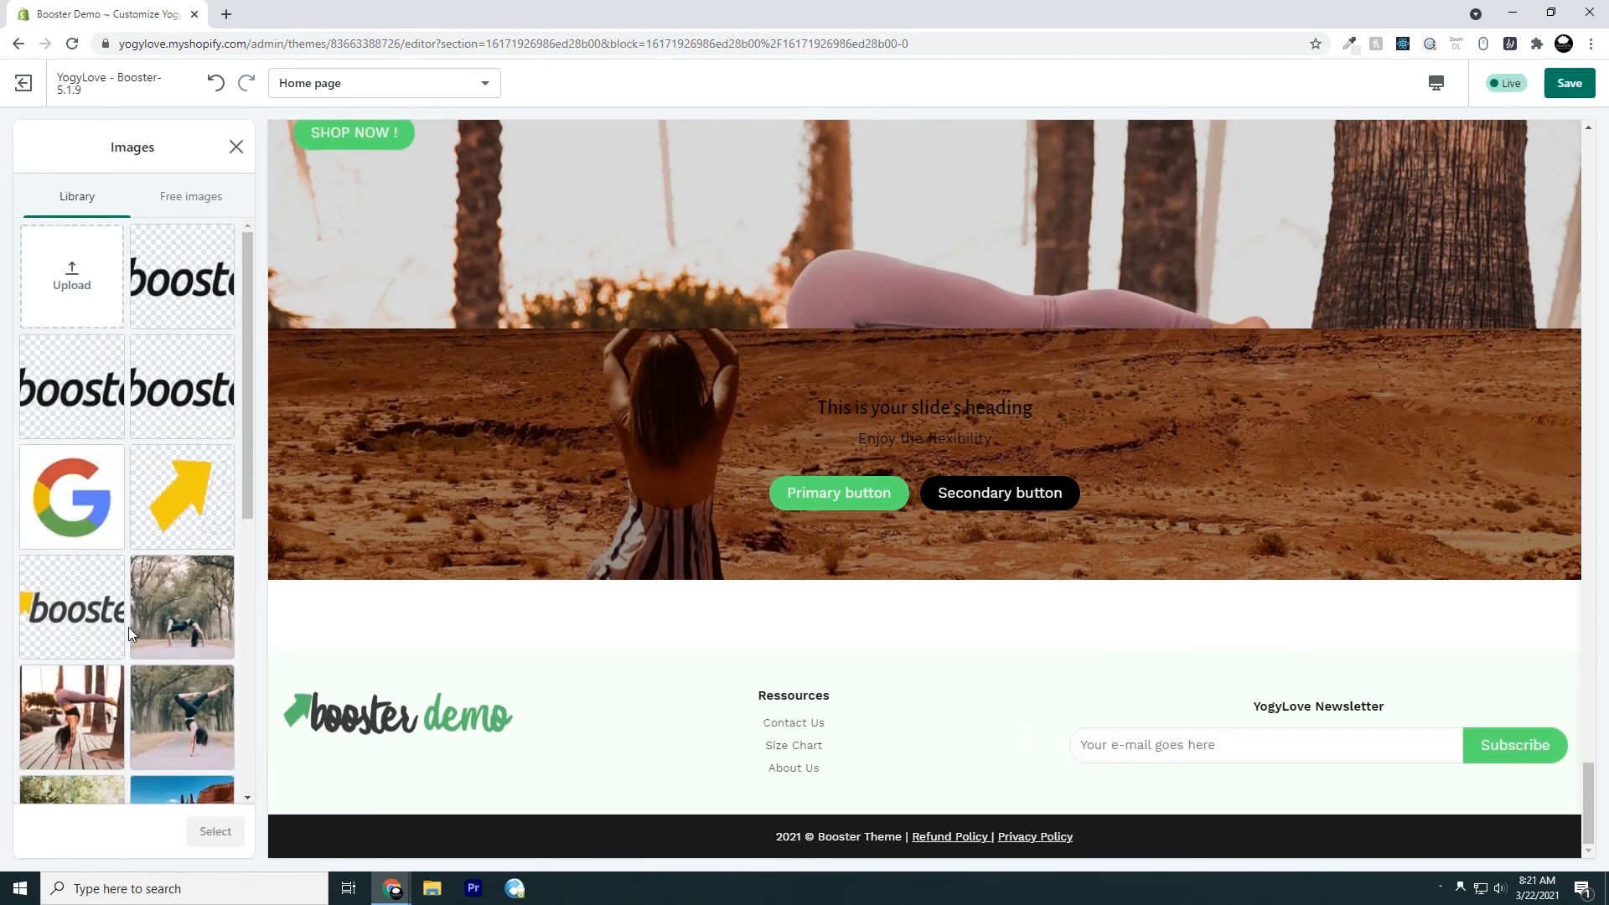
scroll(68, 654, down, 4)
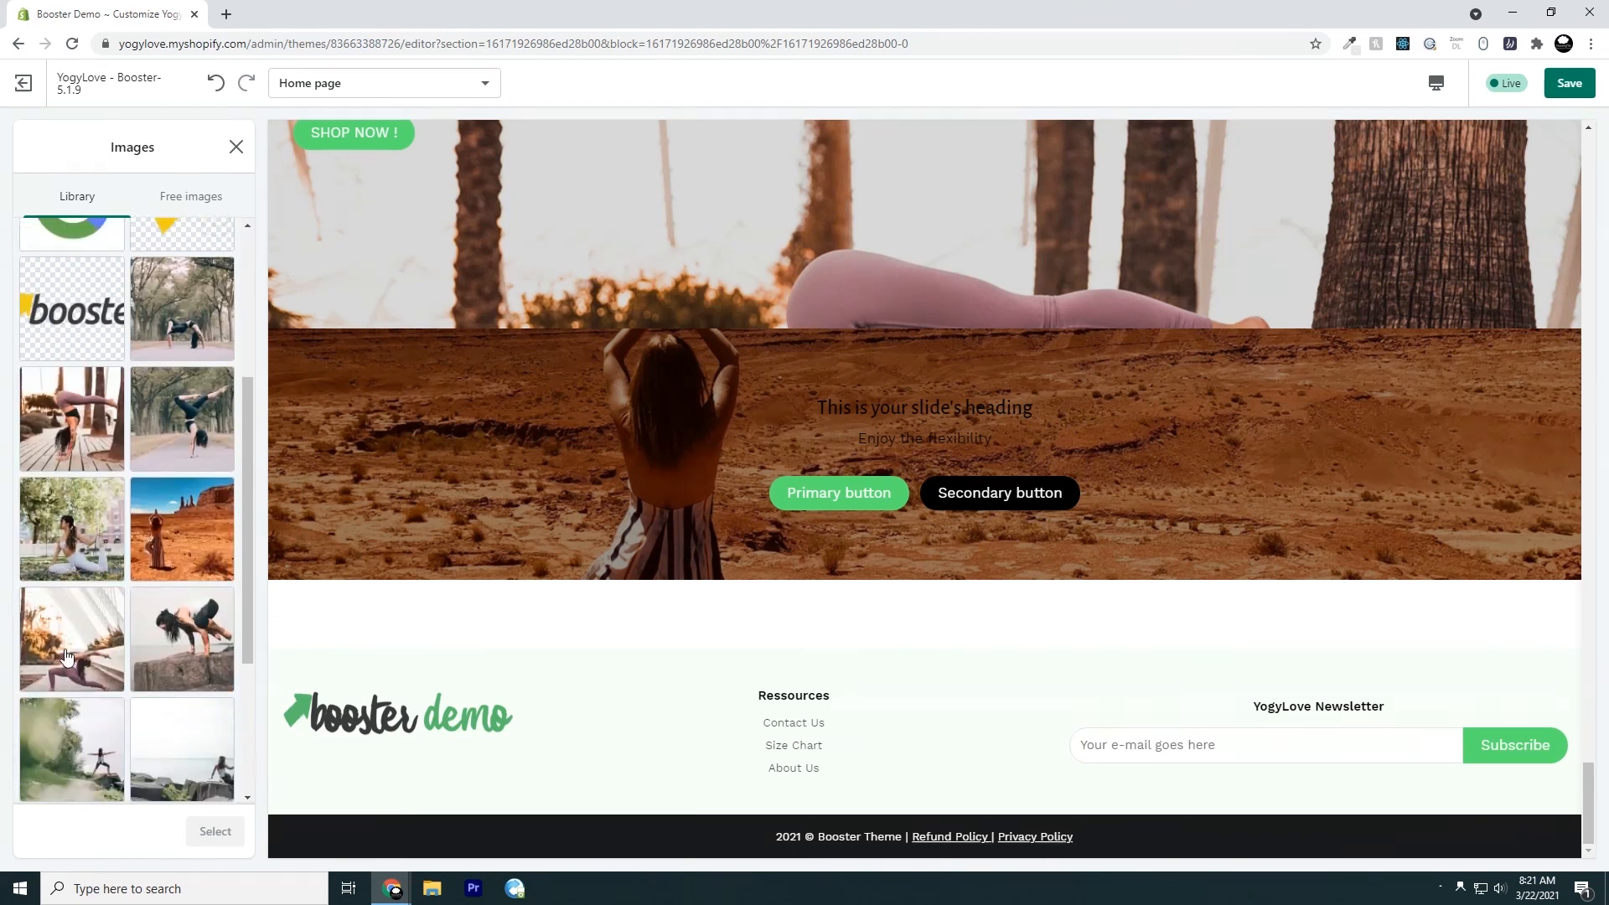
scroll(67, 654, down, 2)
click(78, 433)
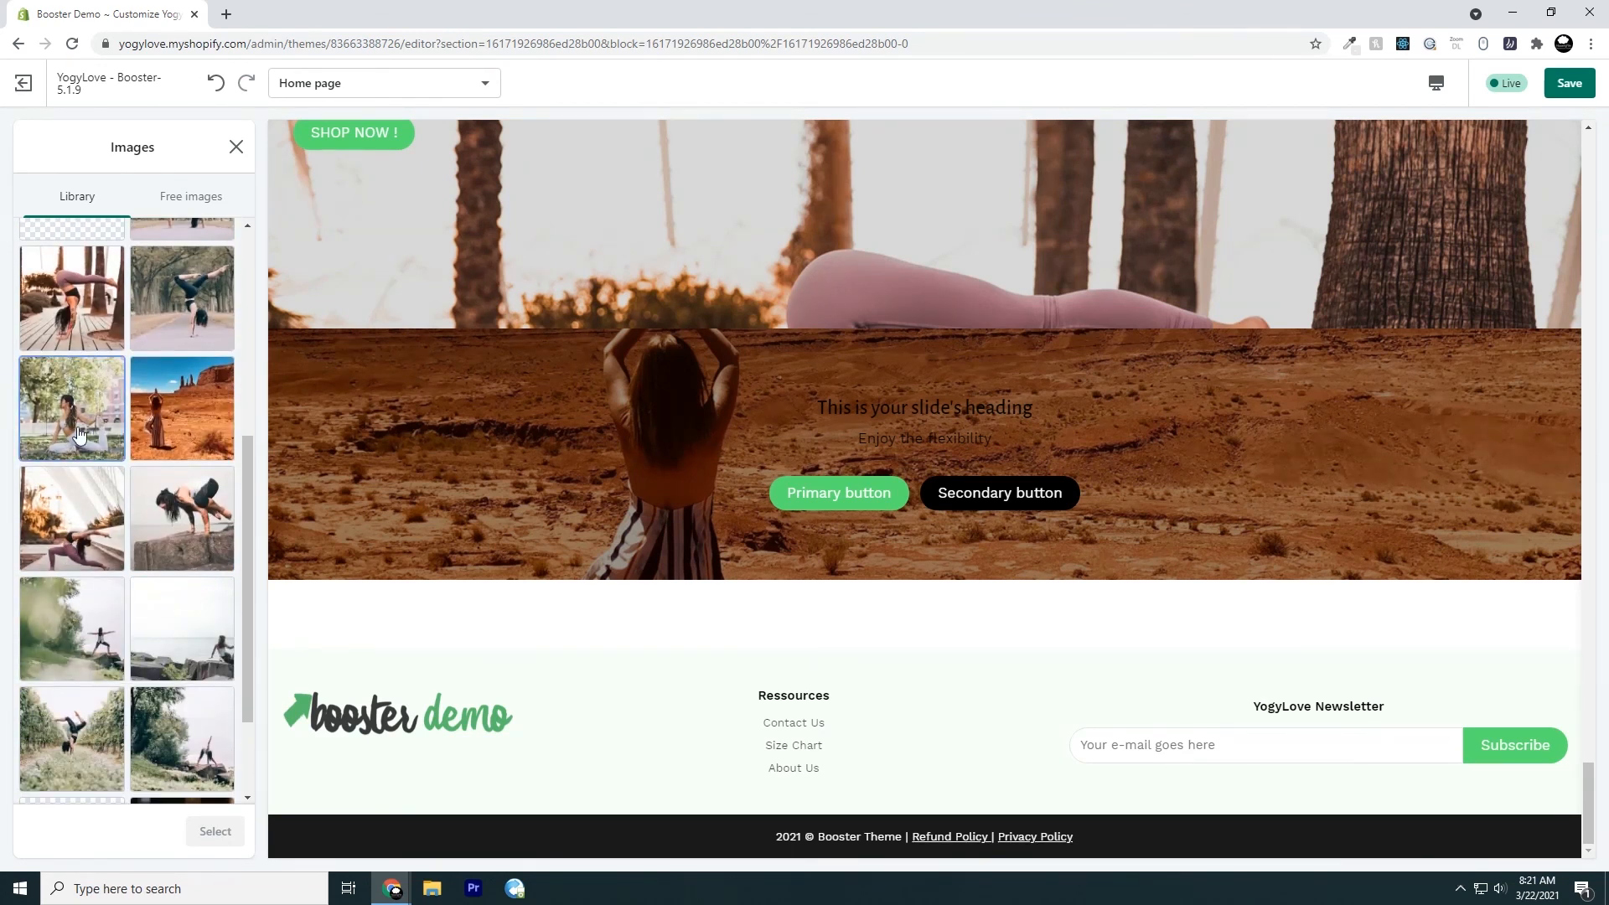
click(226, 833)
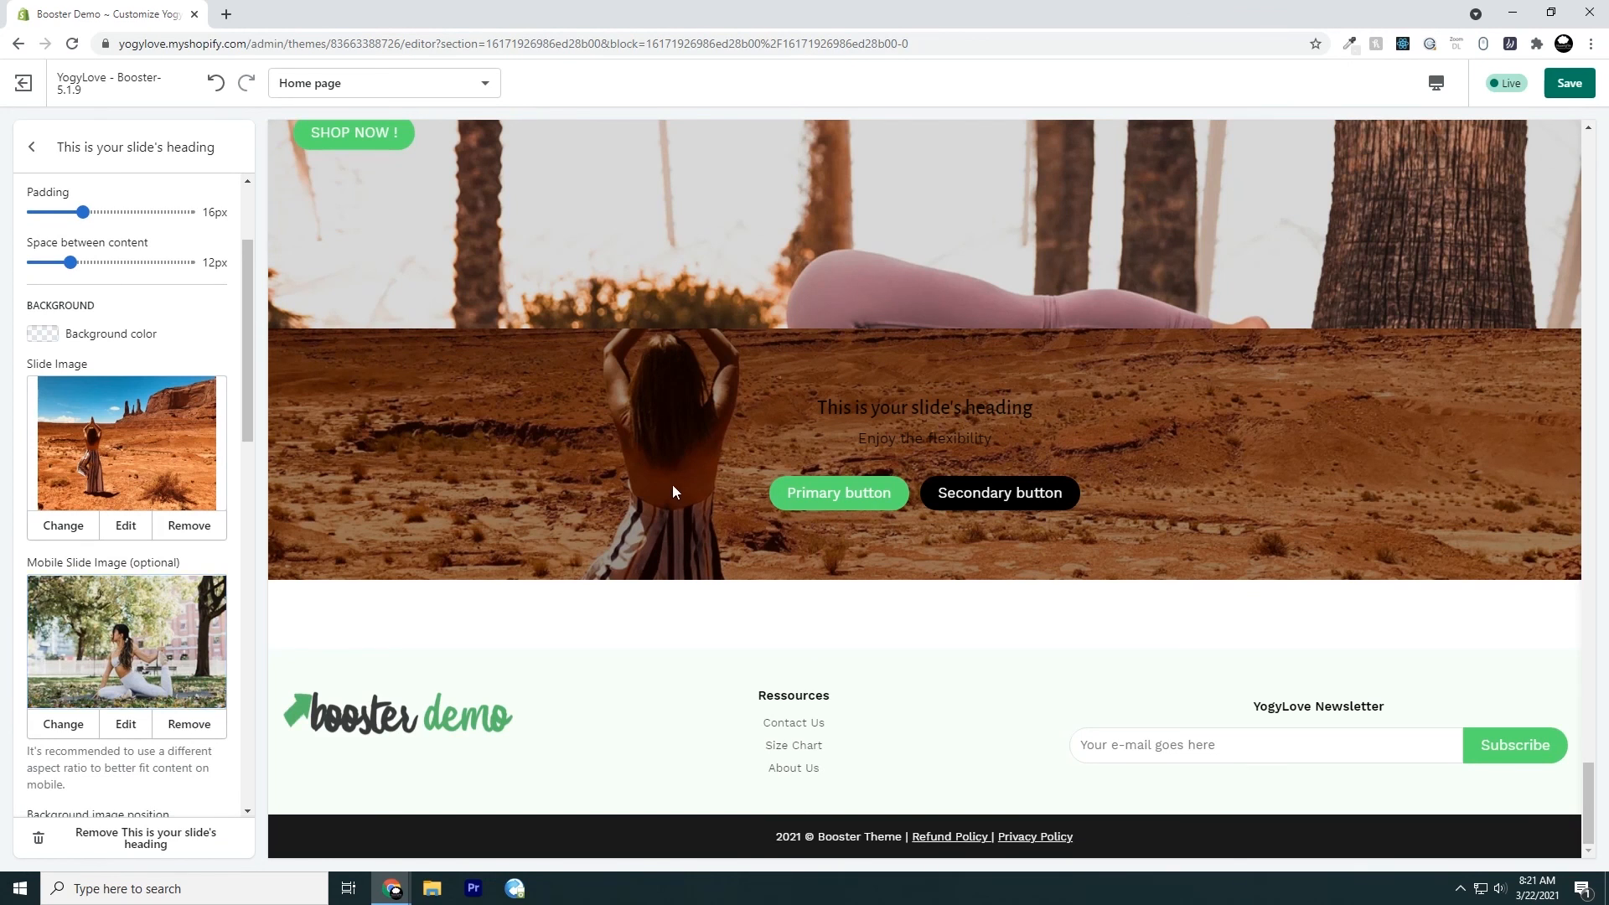
Preview the home page in mobile view and examine the responsive slide's mobile image
click(1436, 85)
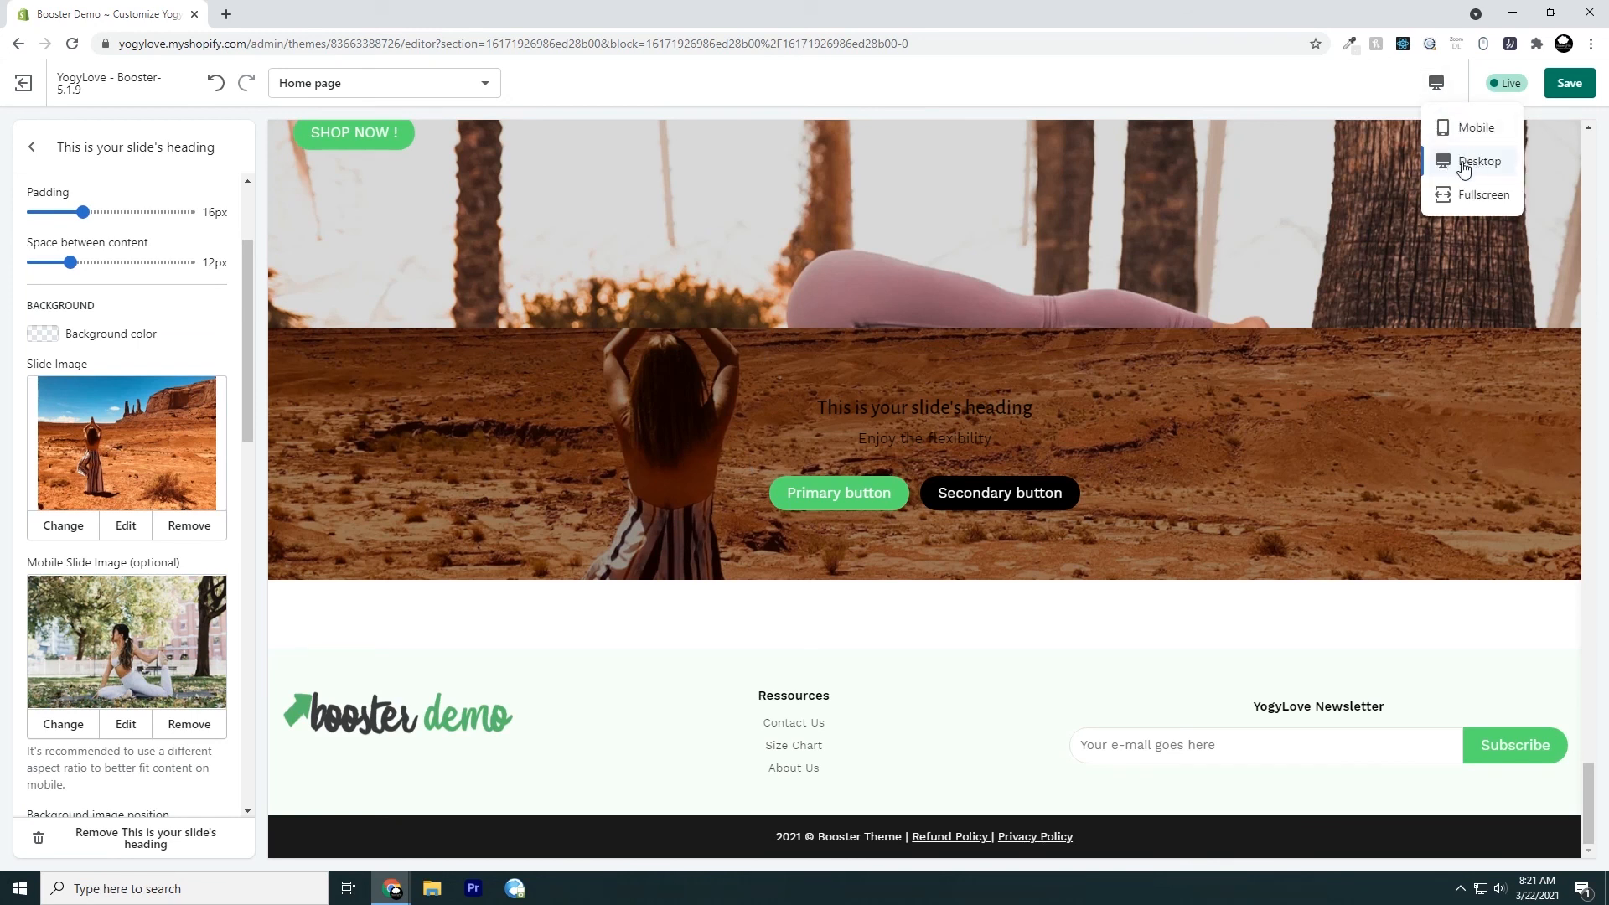
click(1467, 136)
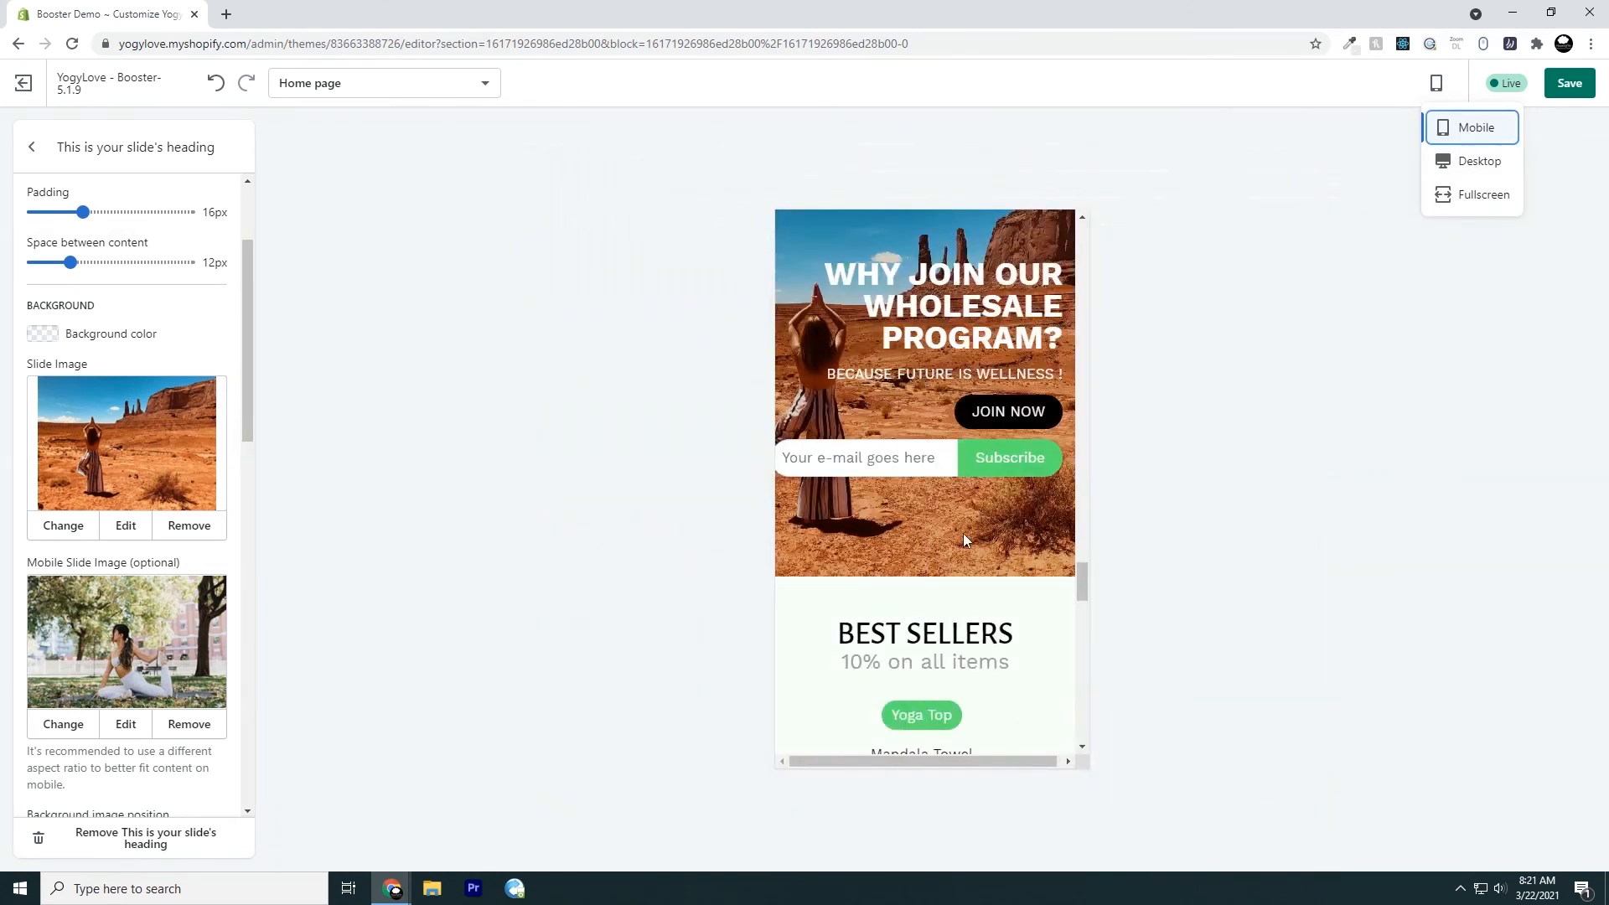
scroll(930, 548, down, 6)
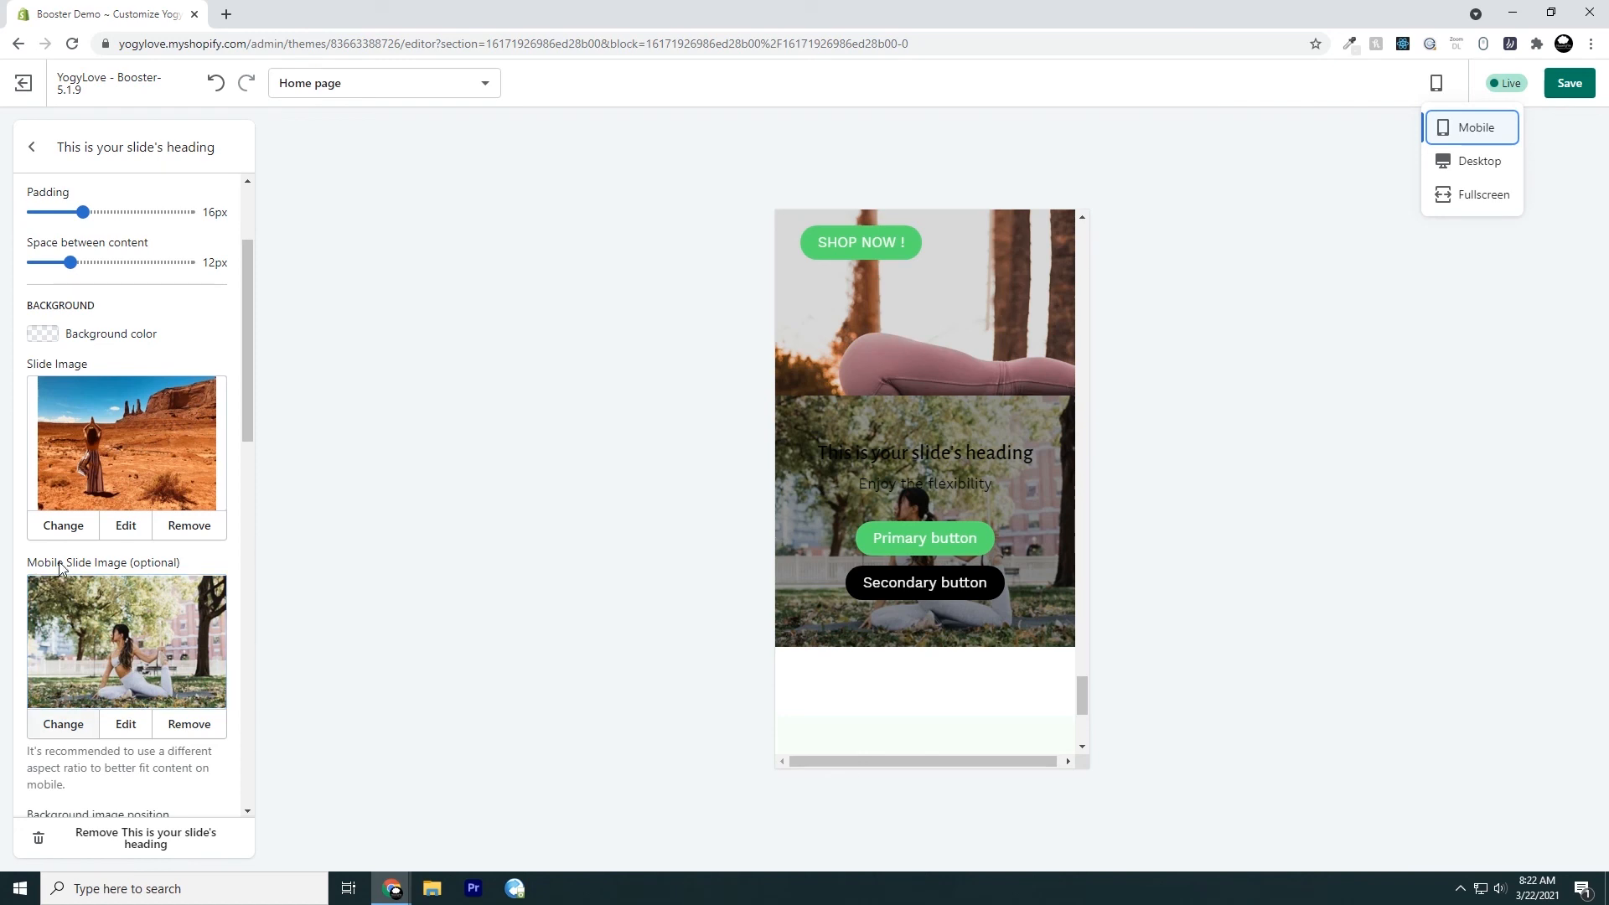
Replace the responsive slide's mobile image with the library photo of the woman standing in the red desert
click(62, 724)
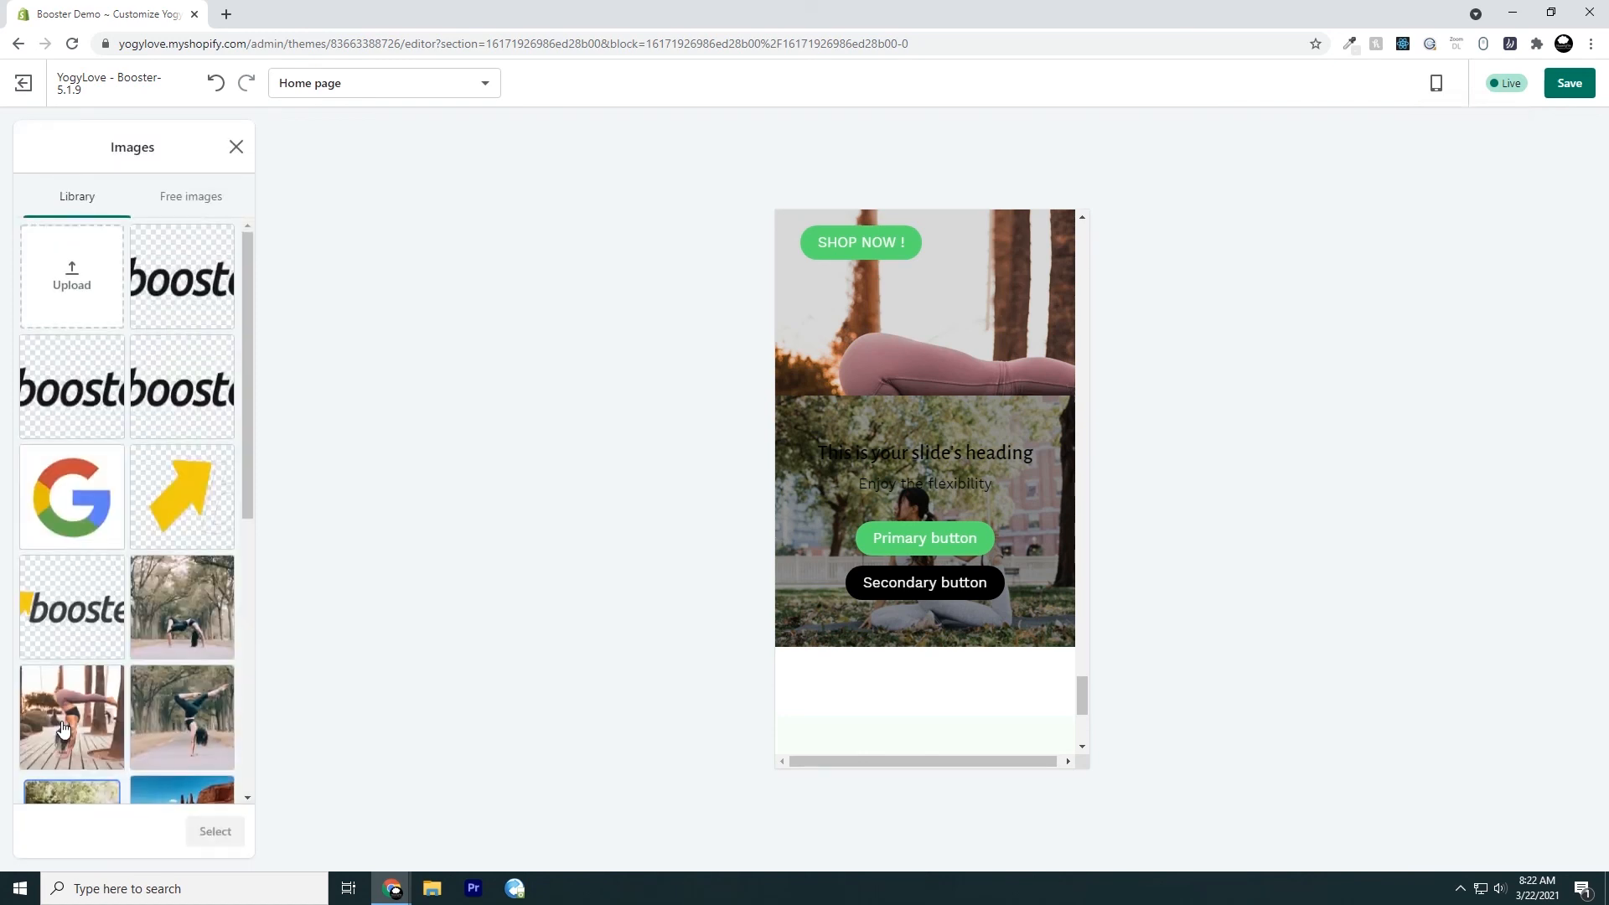
scroll(150, 687, down, 3)
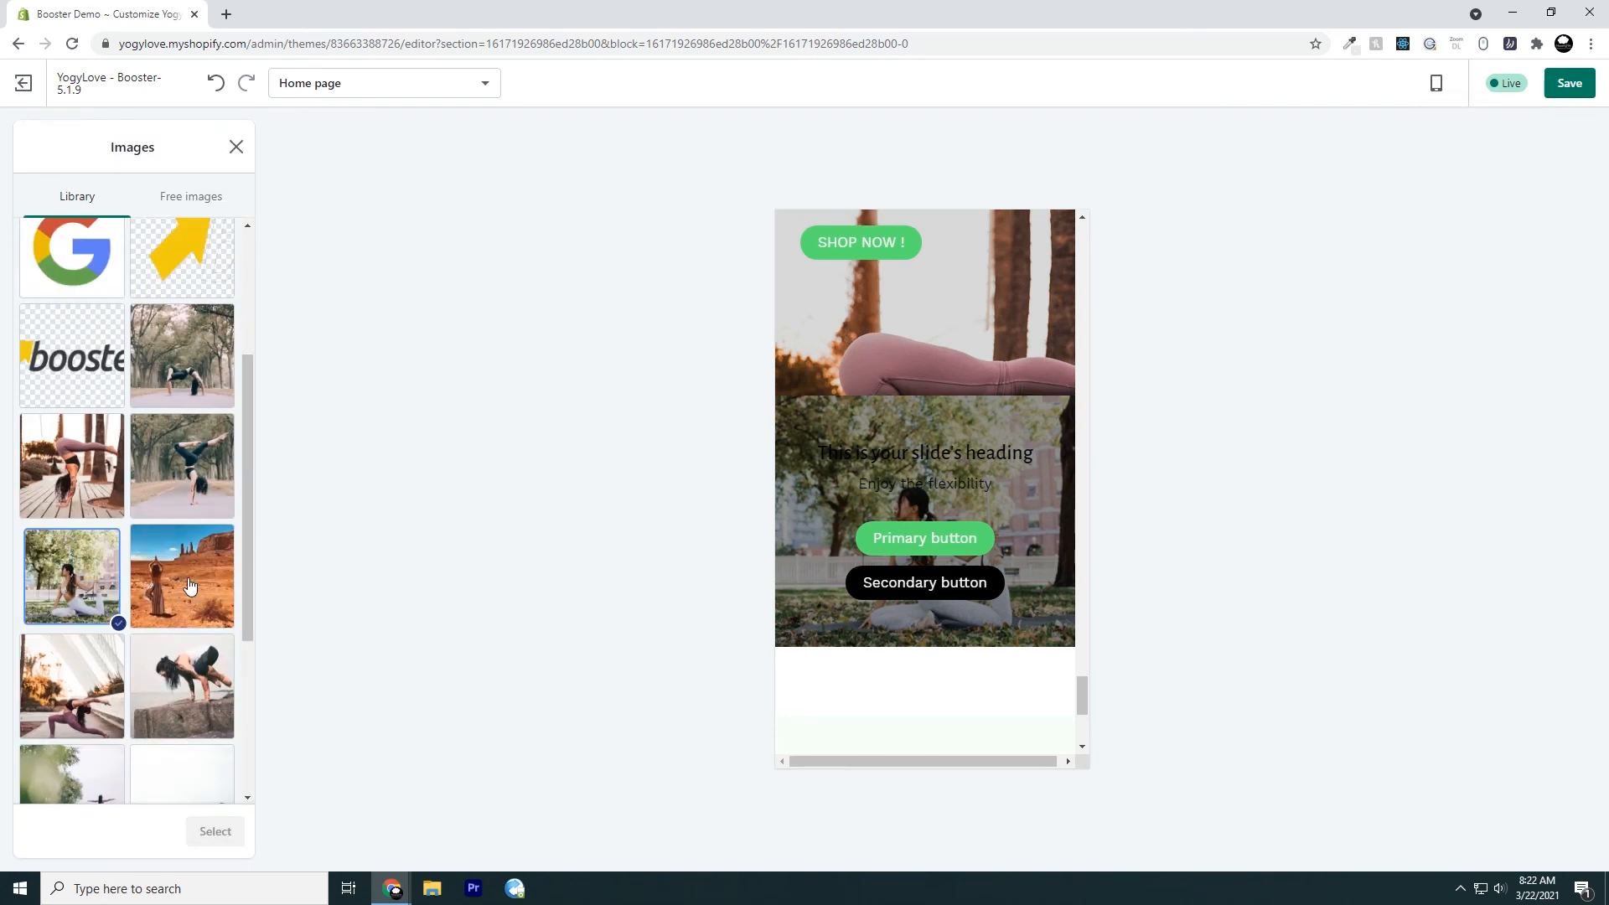
click(189, 585)
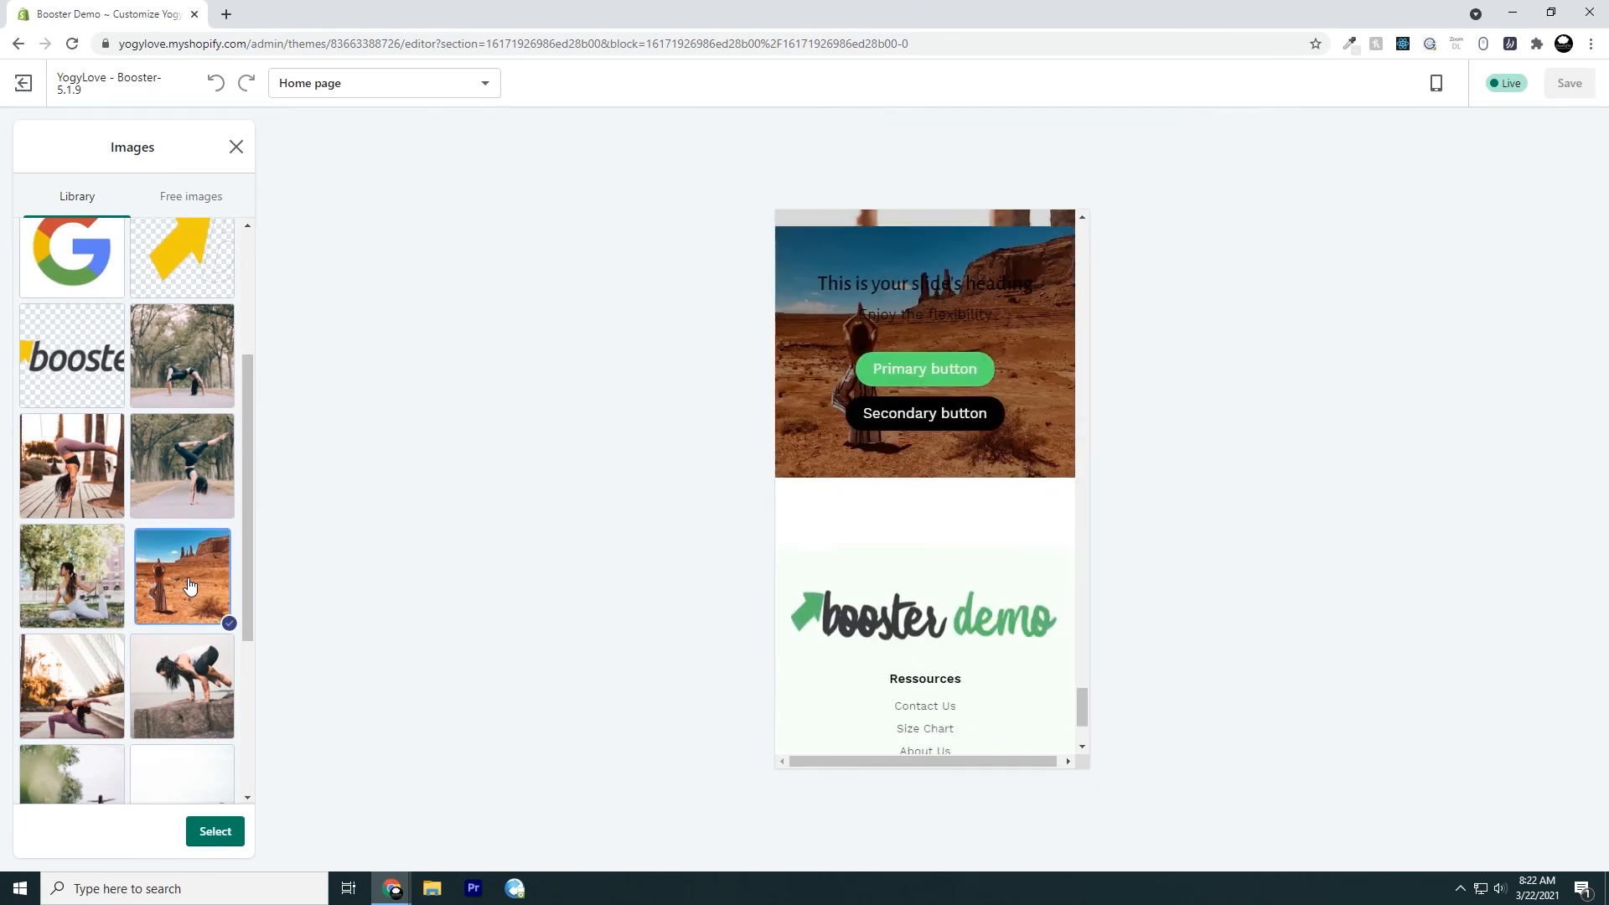
click(215, 831)
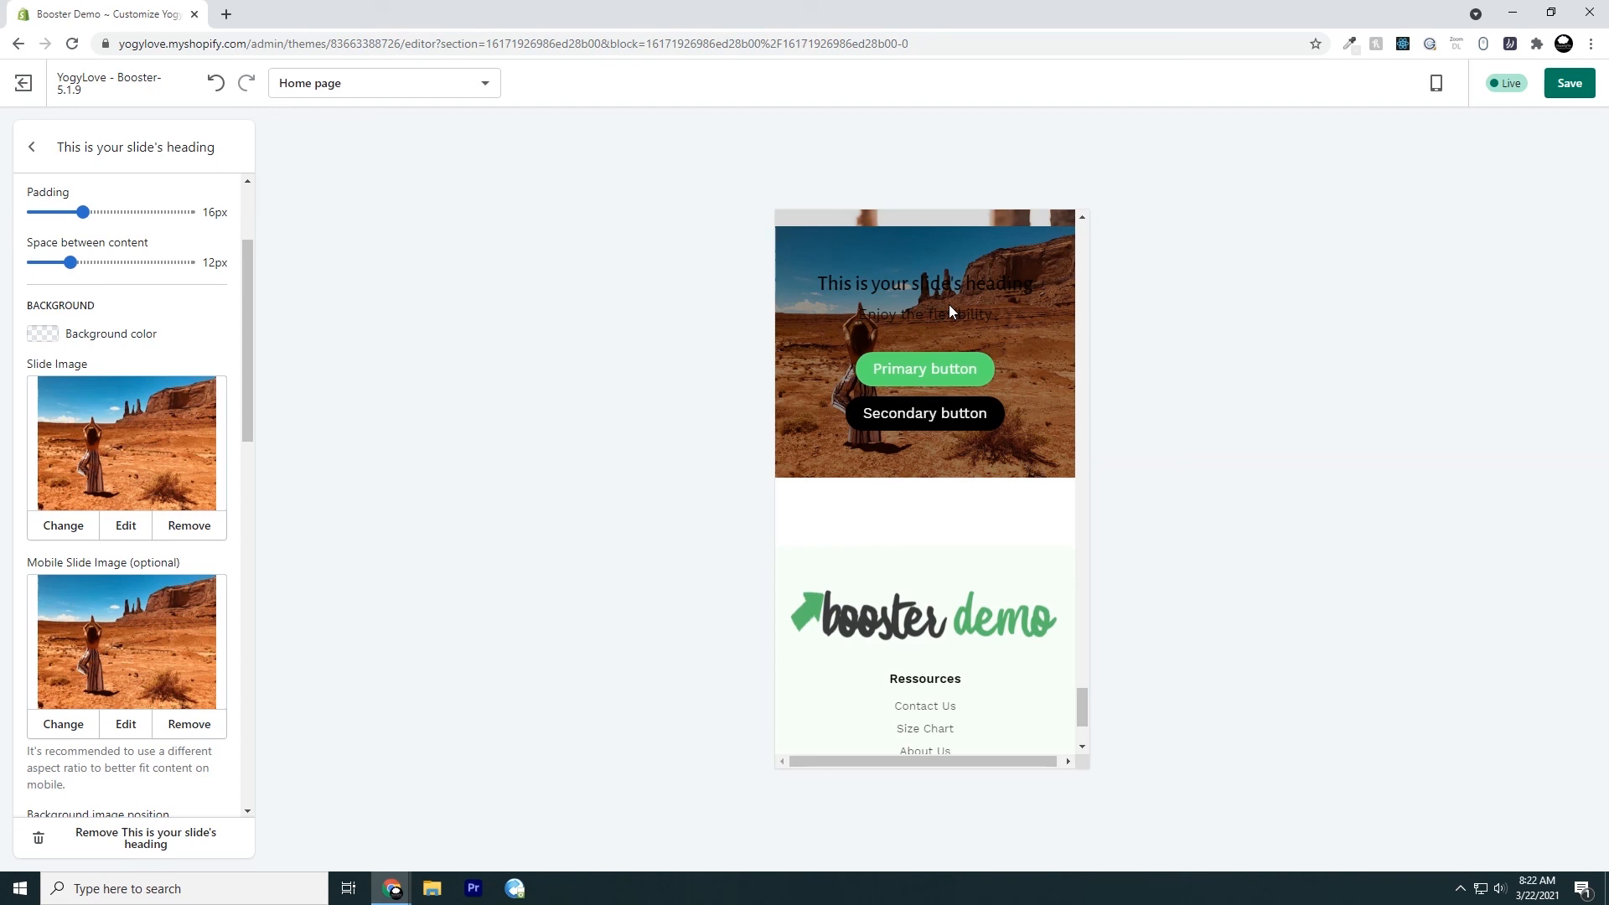
Check the slide's new mobile image in the preview and switch the home page preview back to desktop view
scroll(1019, 486, up, 1)
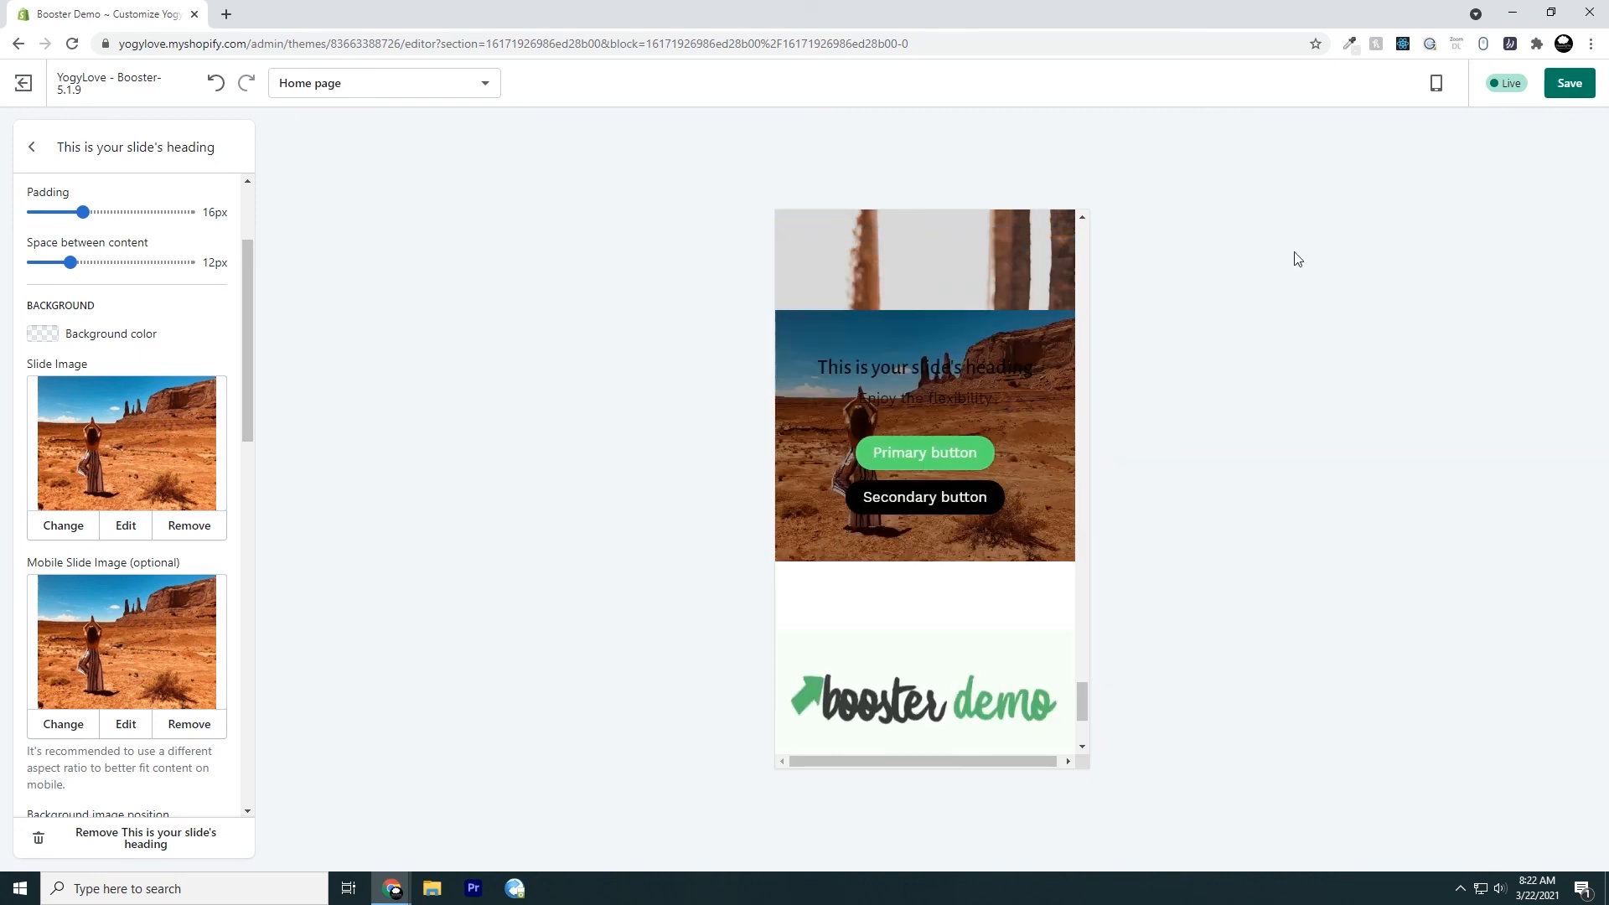
click(1435, 83)
click(1442, 164)
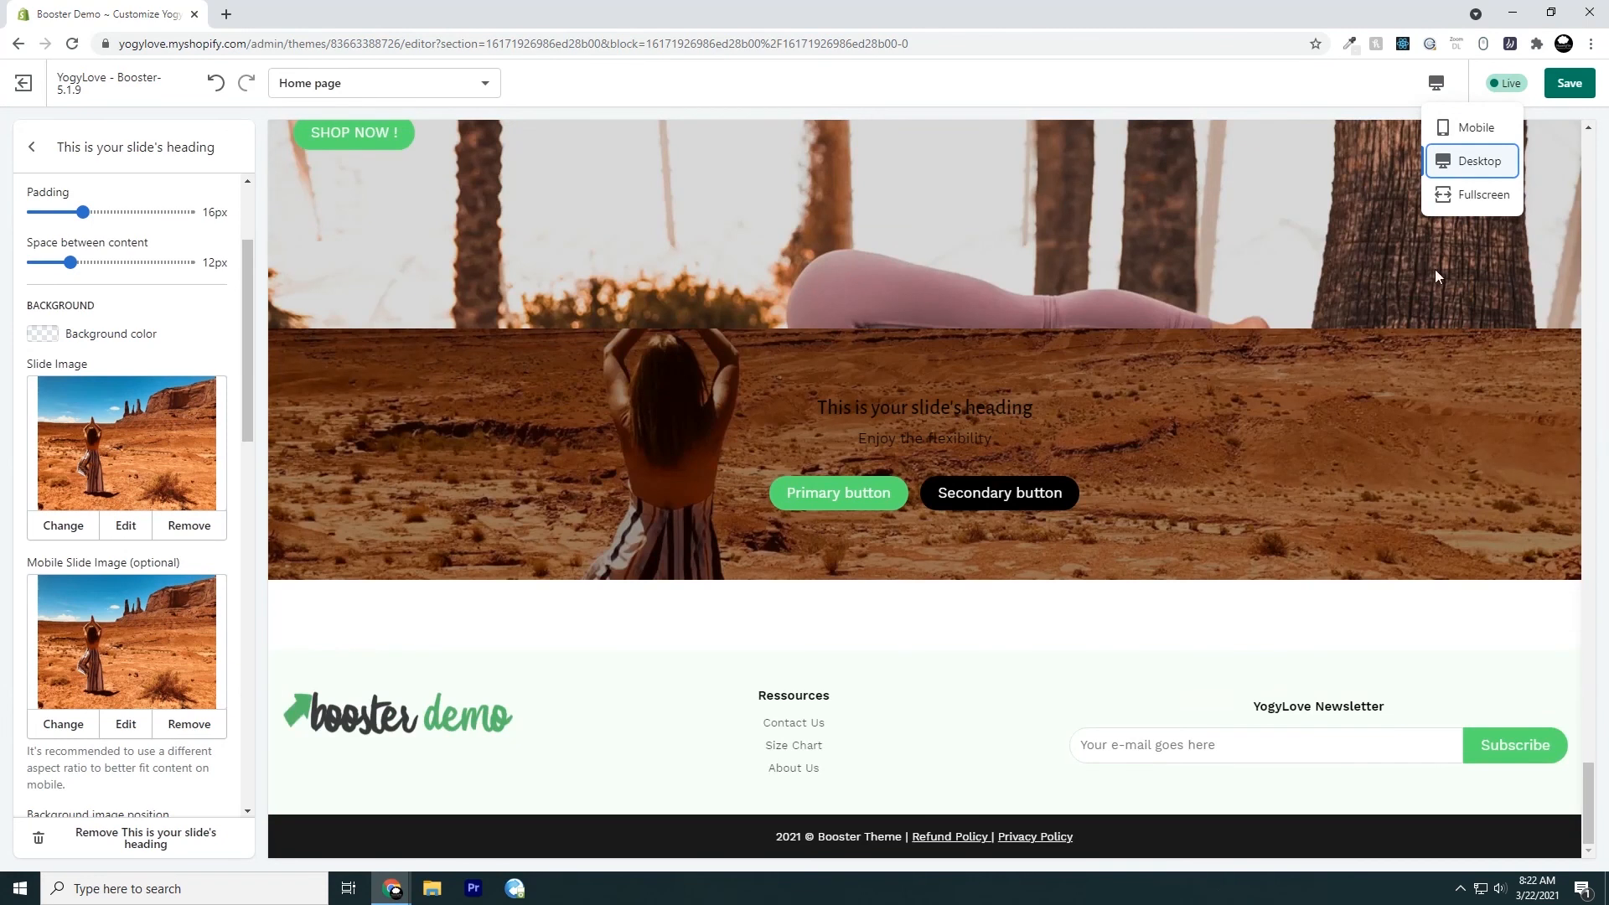
click(1385, 102)
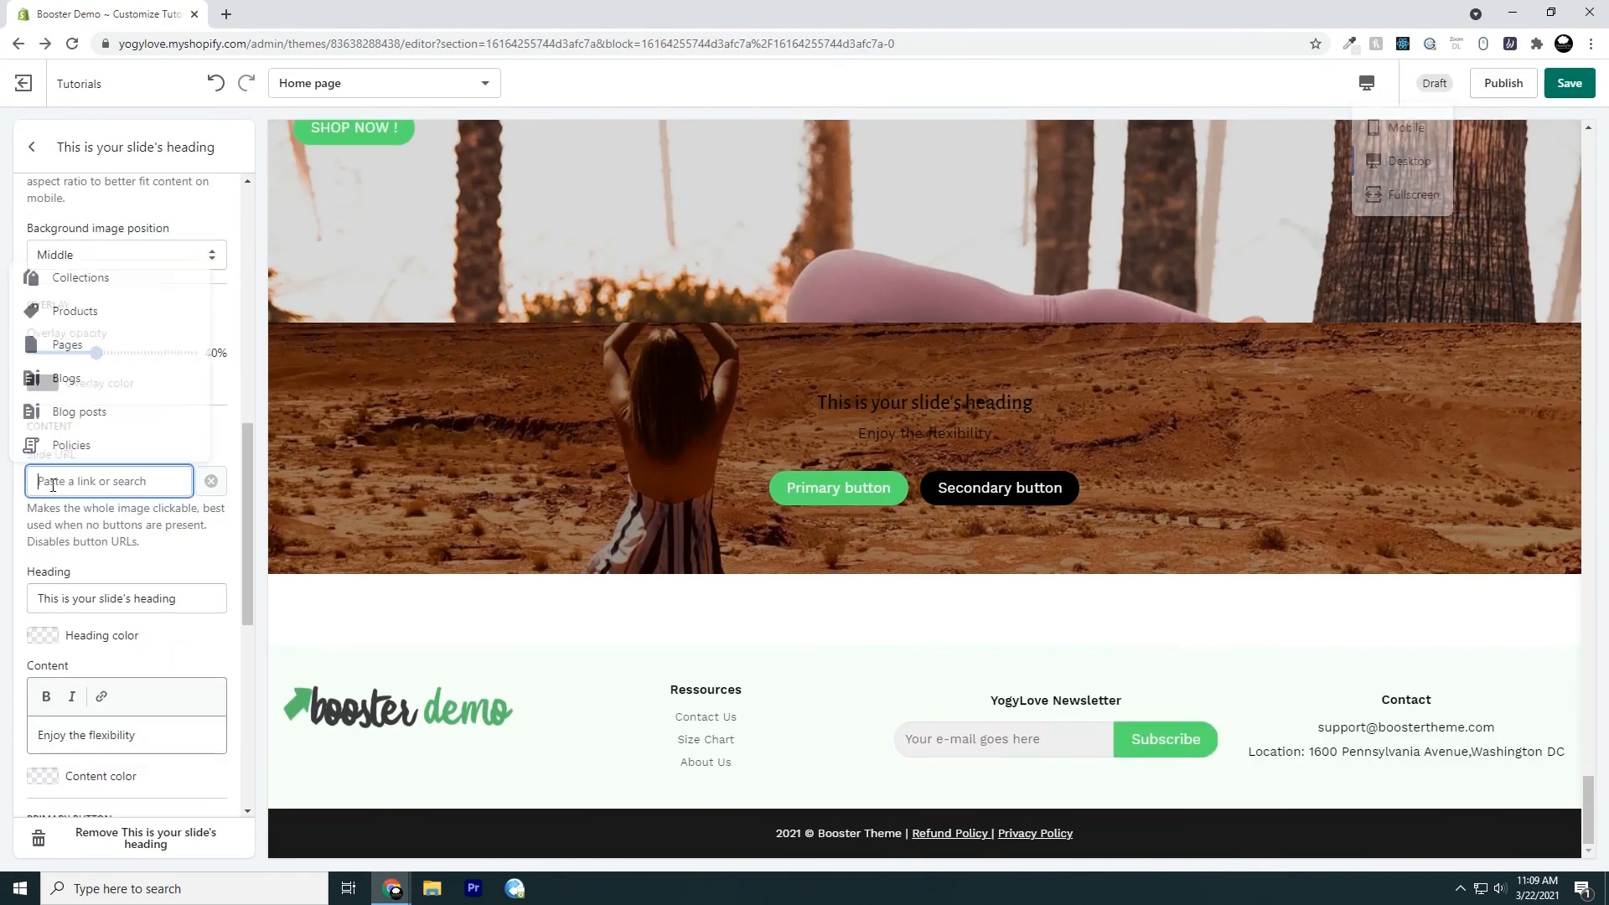
Examine the responsive slide's primary and secondary button settings, including text, link, style and type
scroll(50, 544, down, 5)
scroll(114, 515, down, 1)
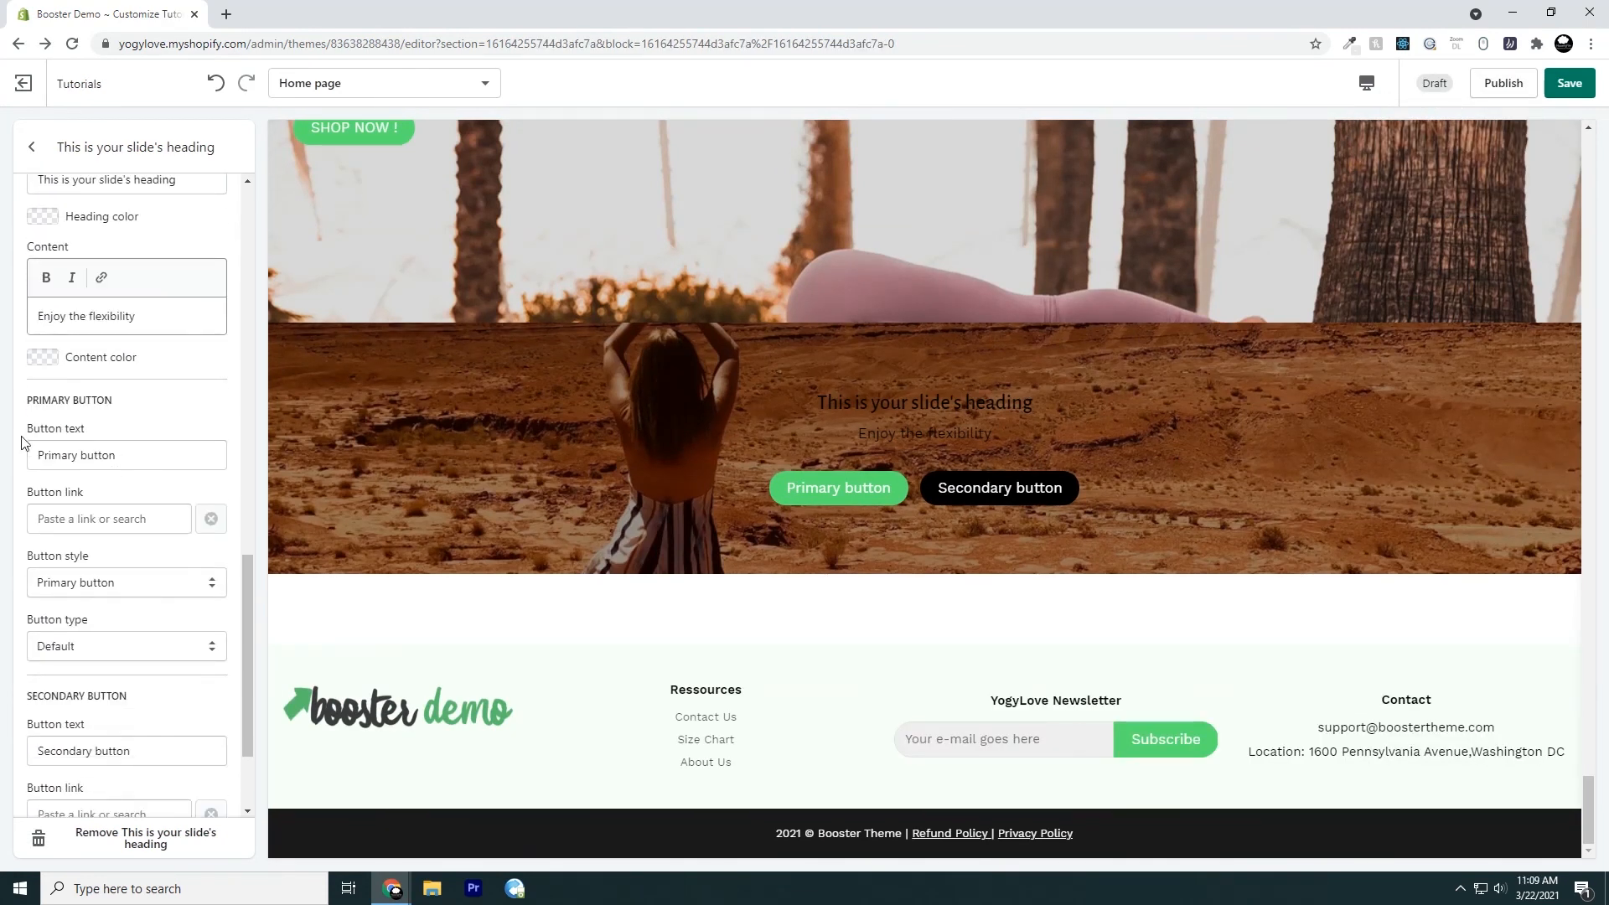
drag(30, 401, 130, 407)
scroll(125, 556, down, 3)
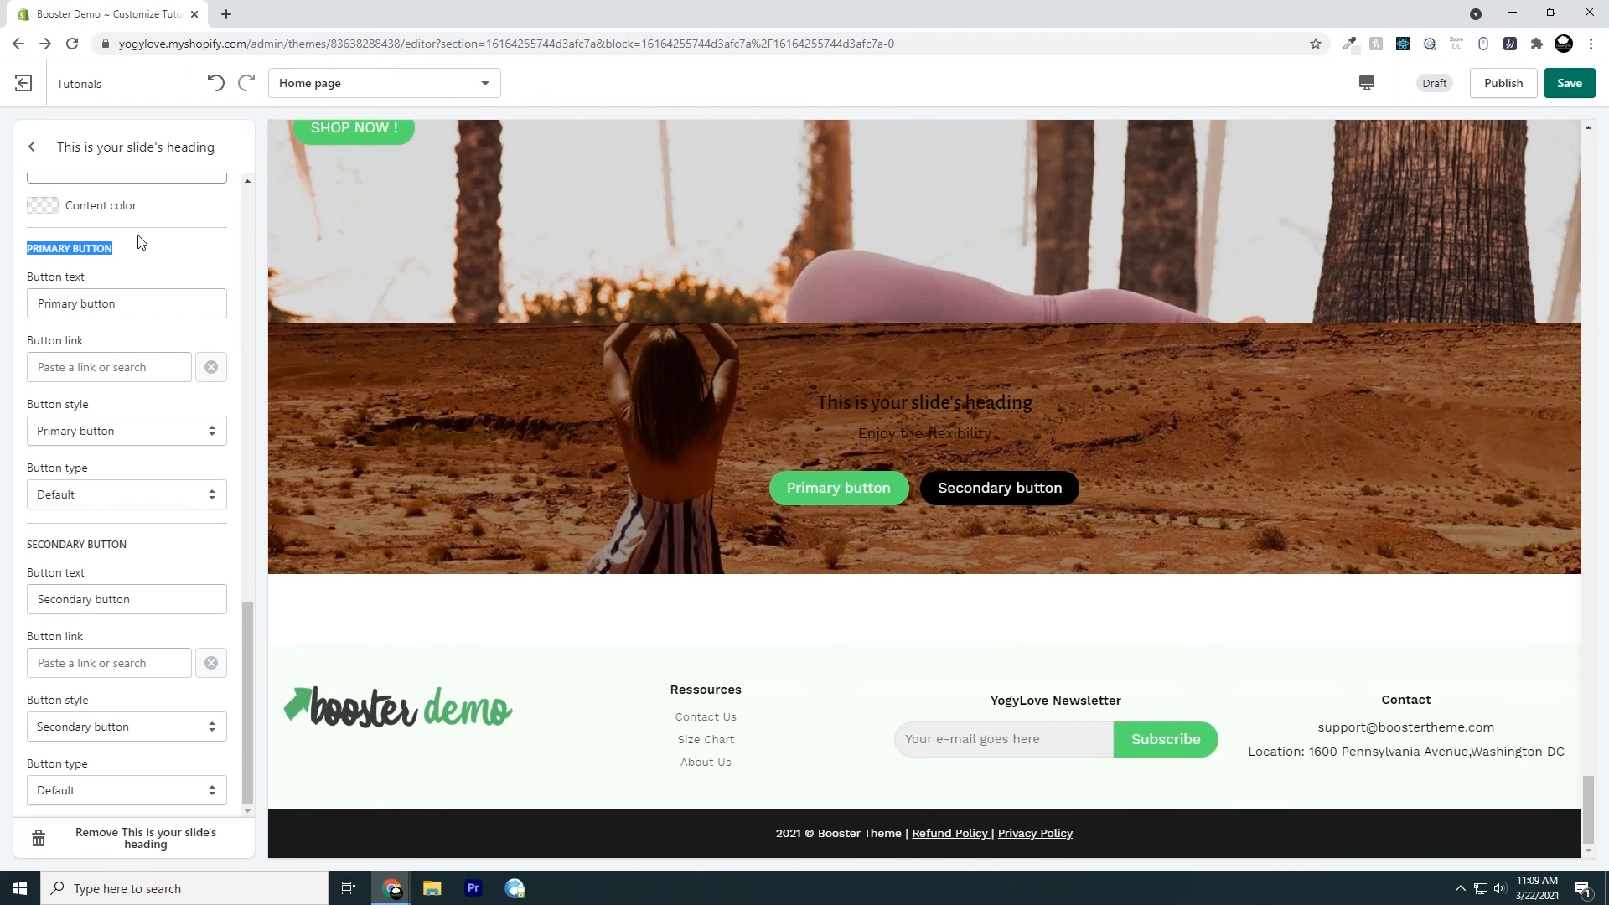
click(205, 250)
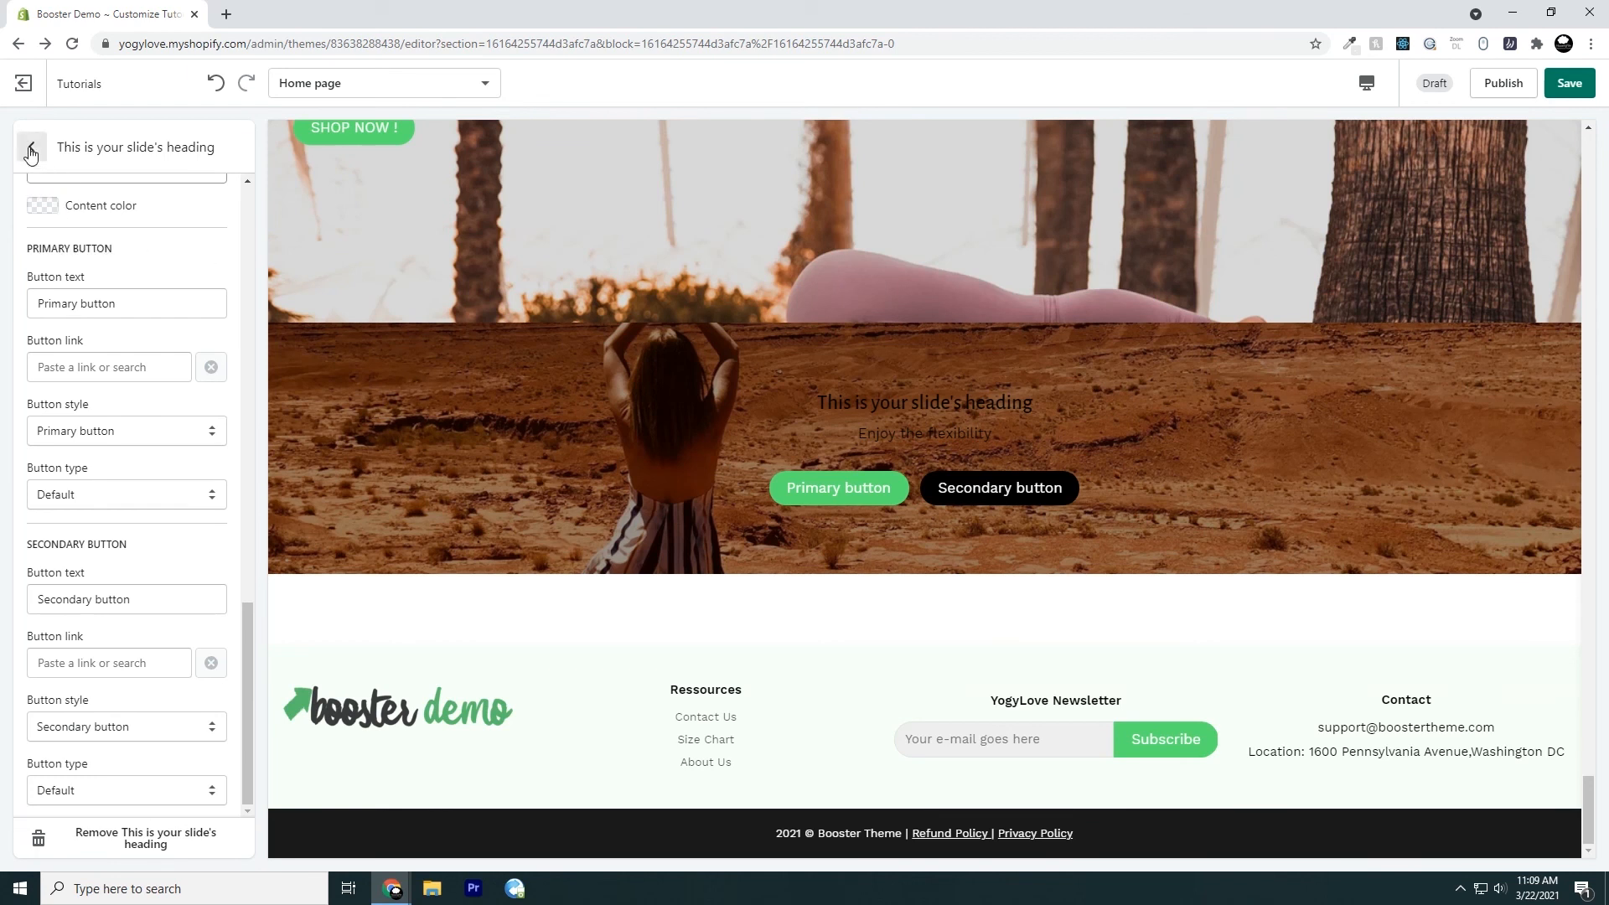